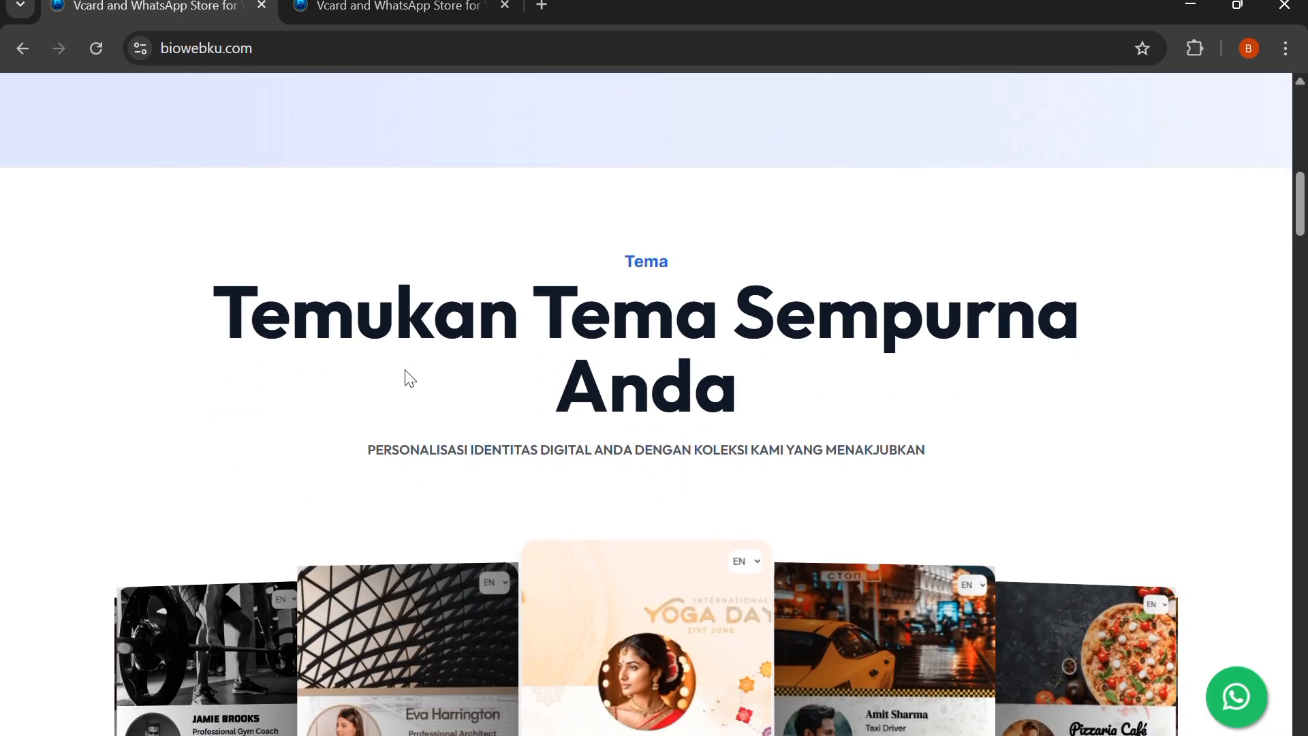
# Examine the theme gallery, business benefits and vCard features sections of the Biowebku homepage
pyautogui.scroll(-4, 748, 448)
pyautogui.scroll(1, 702, 456)
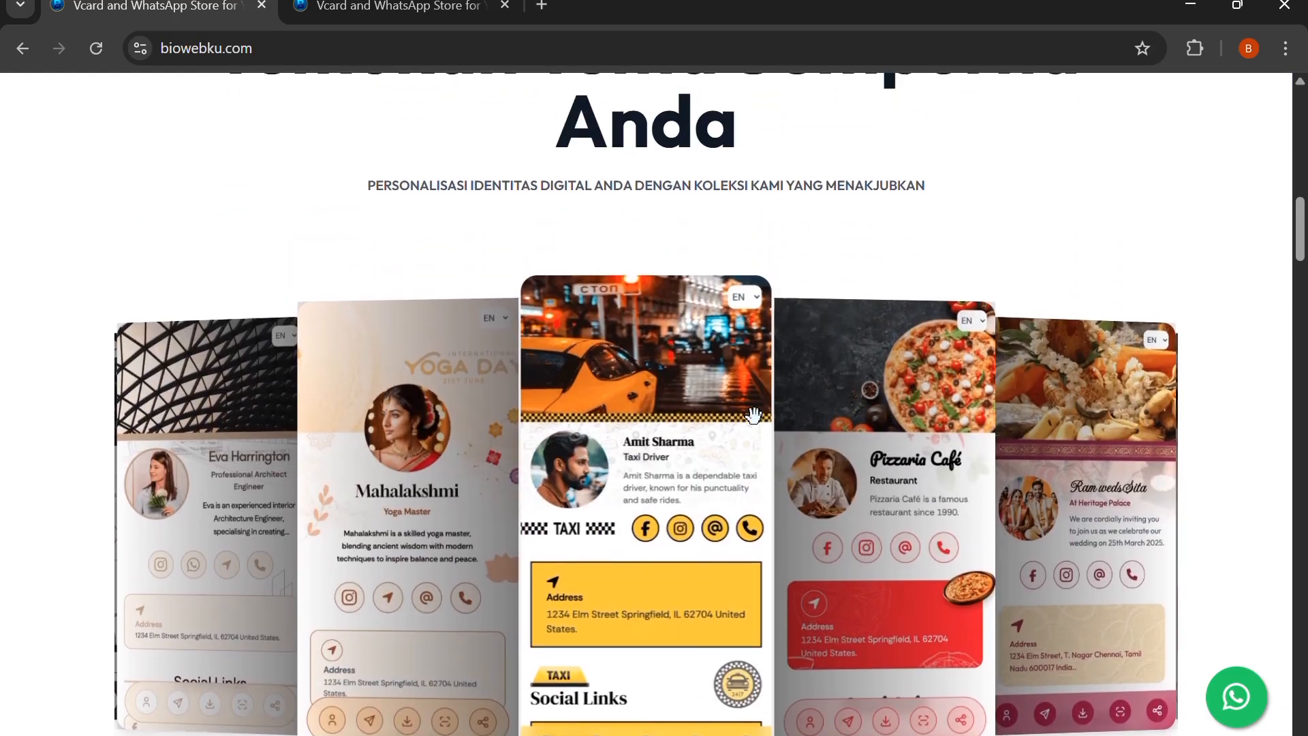
pyautogui.scroll(-1, 659, 464)
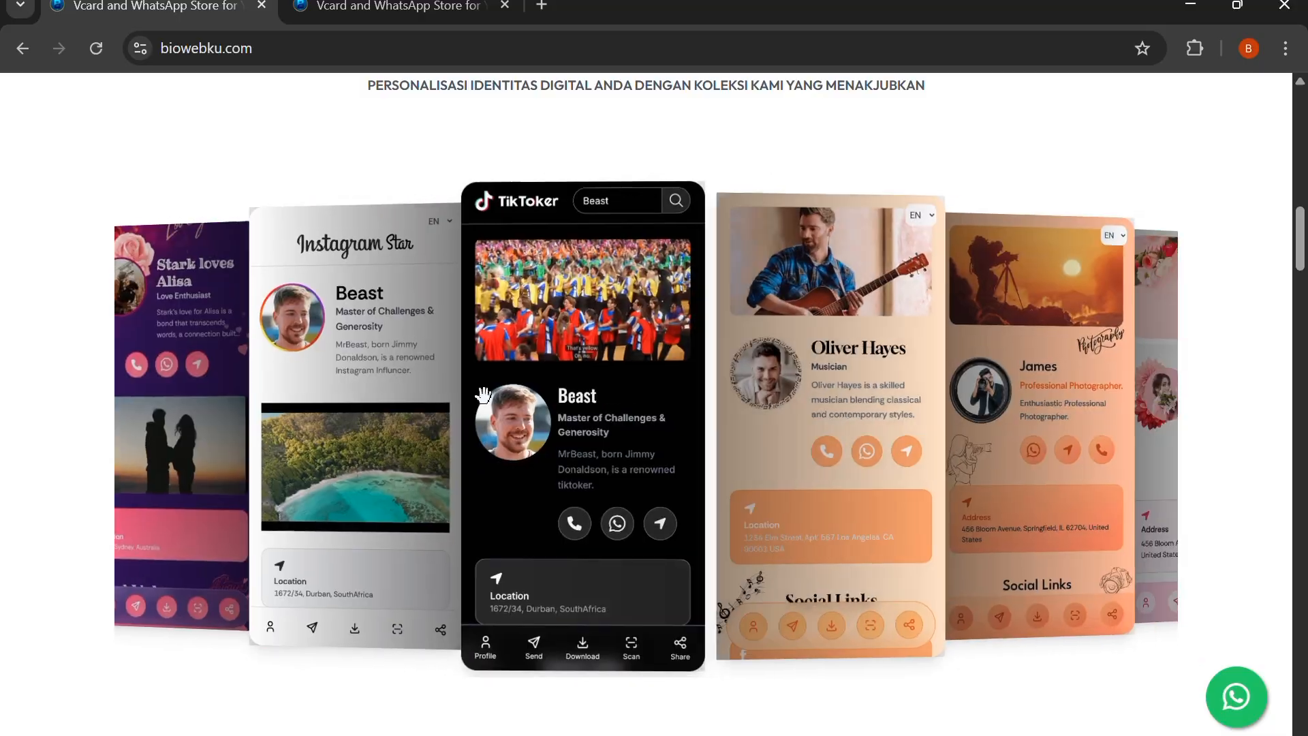
pyautogui.scroll(-3, 728, 368)
pyautogui.scroll(-12, 716, 371)
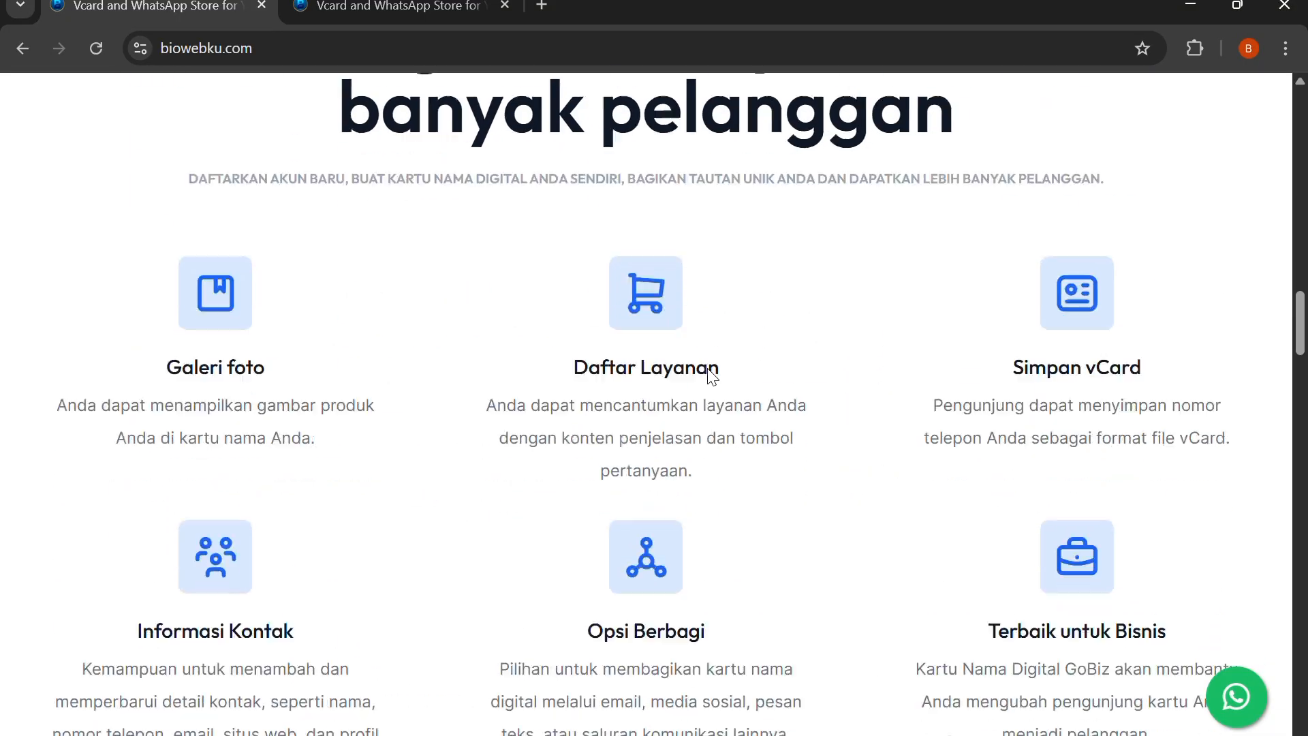
pyautogui.scroll(4, 702, 373)
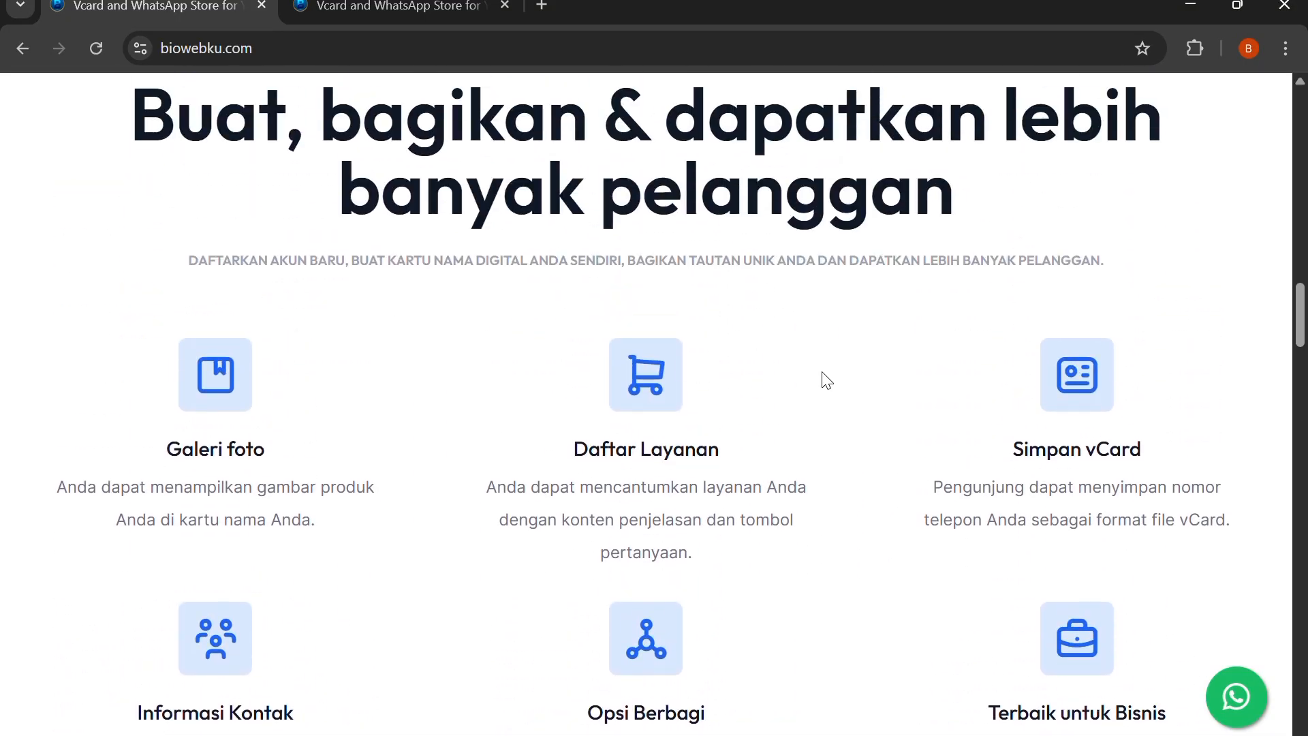
pyautogui.scroll(-2, 826, 380)
pyautogui.scroll(-10, 682, 382)
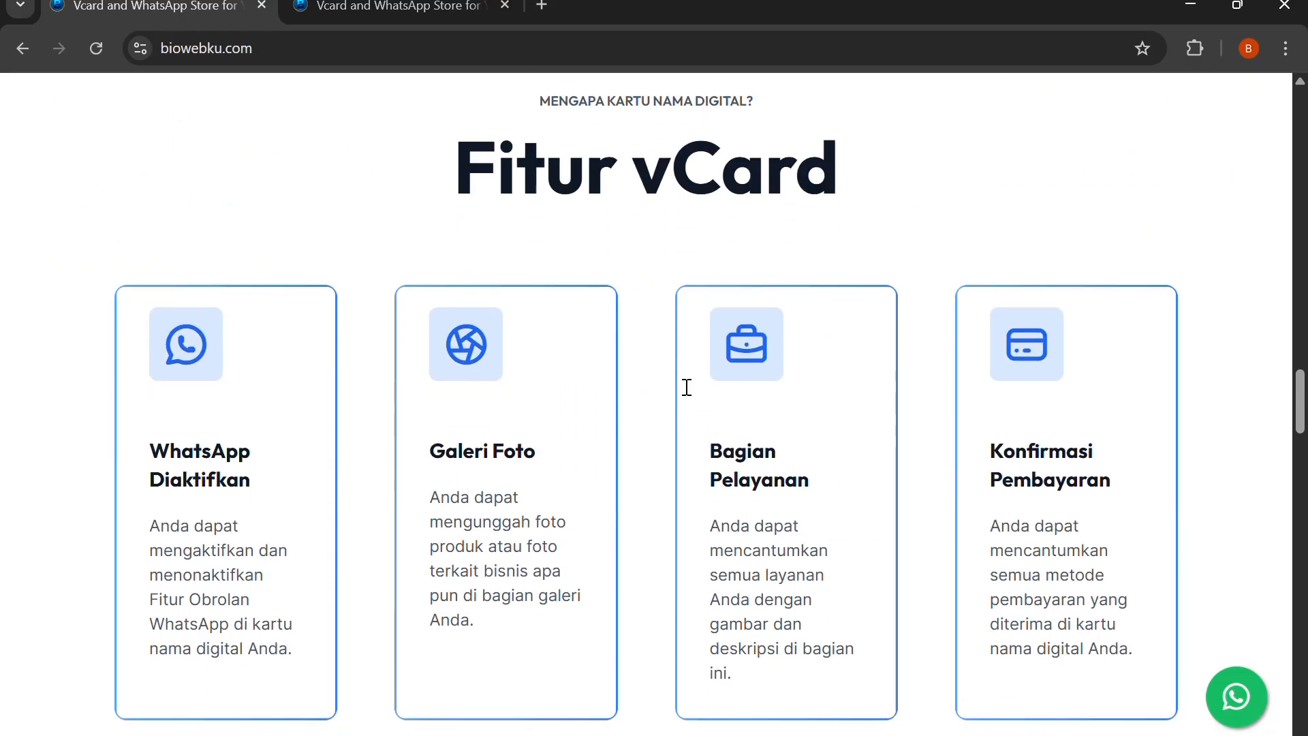
pyautogui.scroll(-3, 497, 374)
pyautogui.scroll(-5, 967, 315)
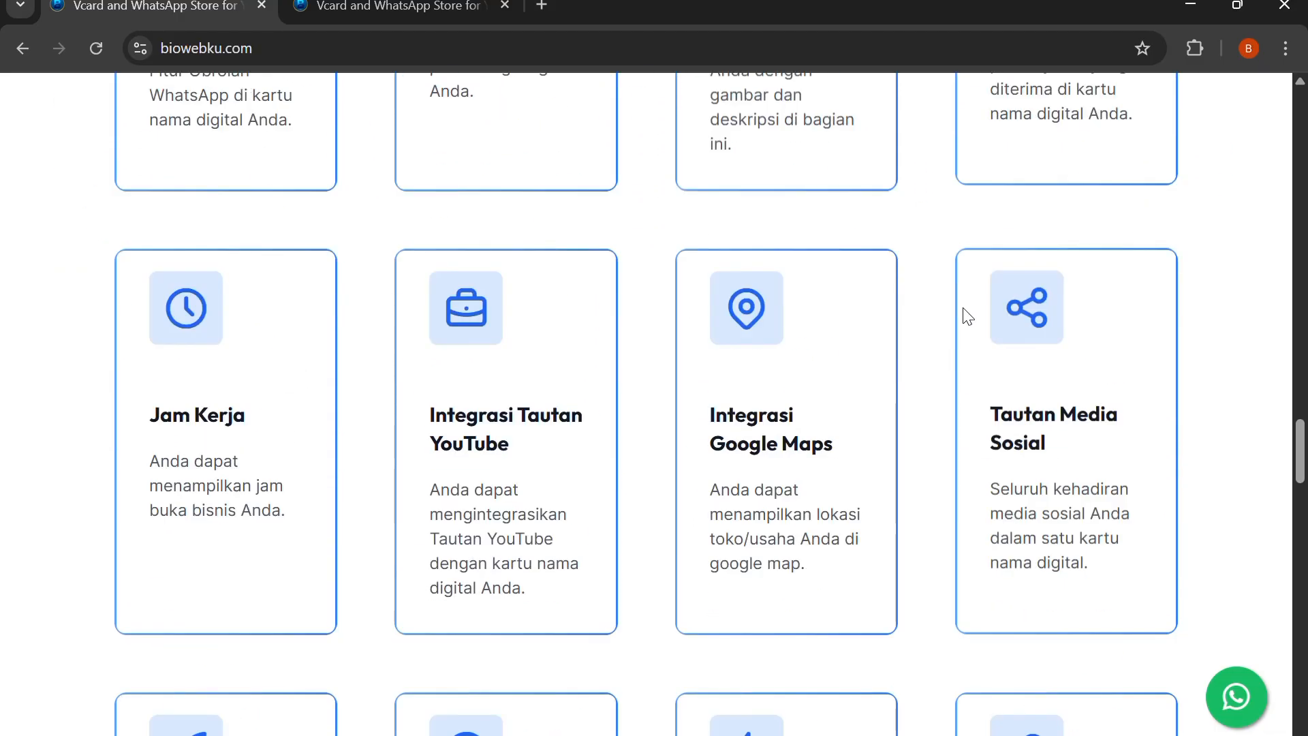
pyautogui.scroll(-5, 526, 342)
pyautogui.scroll(15, 677, 438)
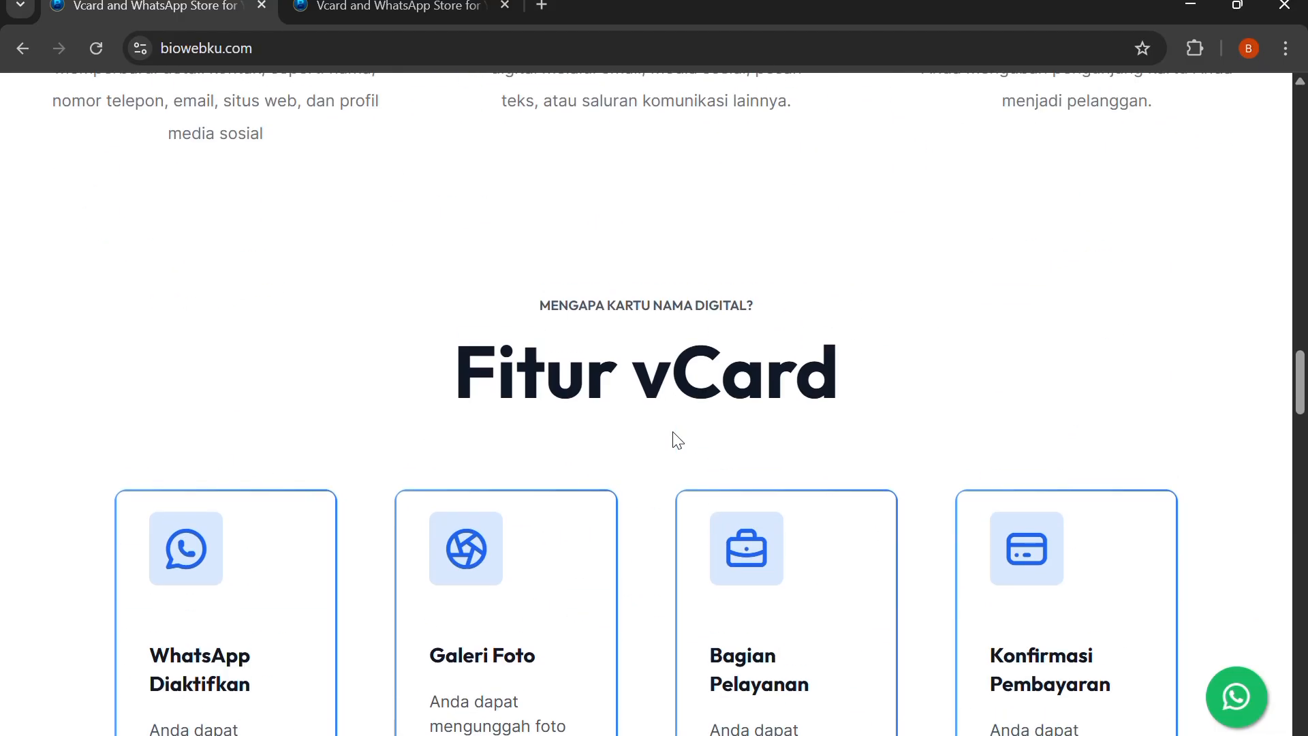
pyautogui.scroll(20, 677, 439)
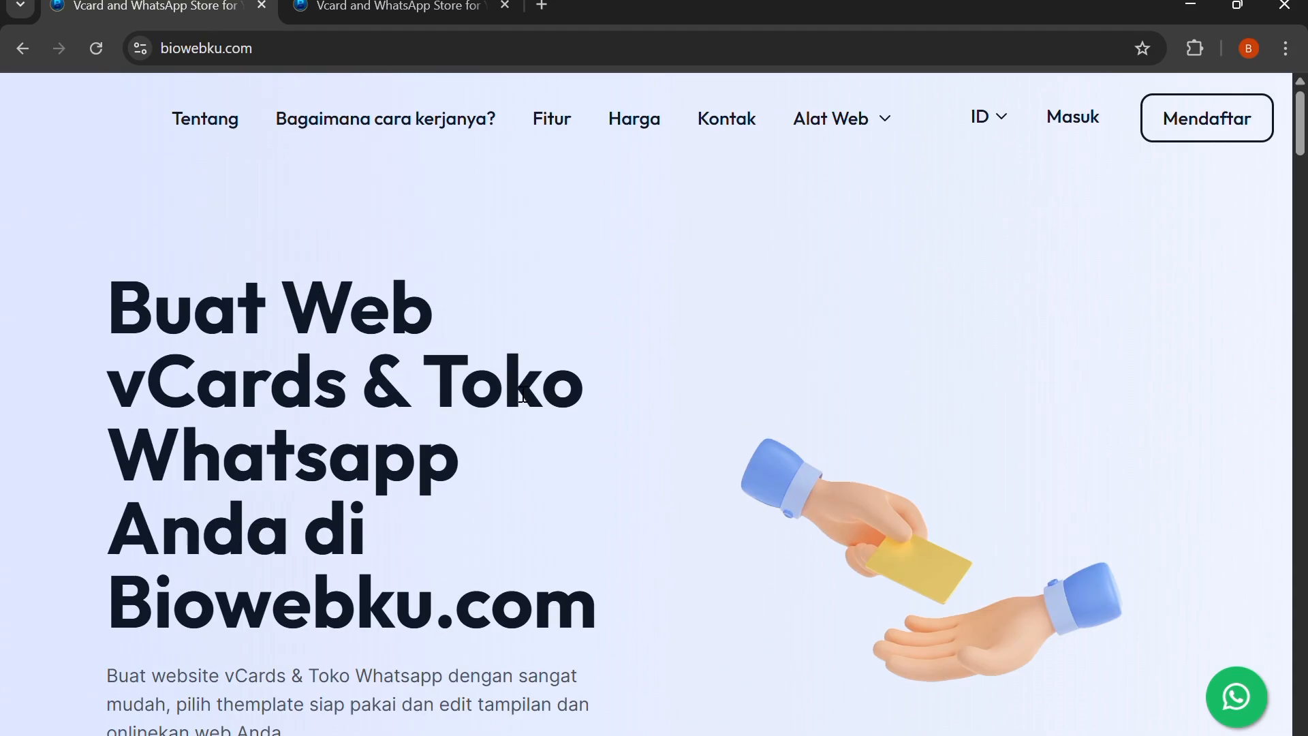
# Open the how-it-works tutorial article from the homepage and skim its introduction
pyautogui.scroll(-4, 516, 394)
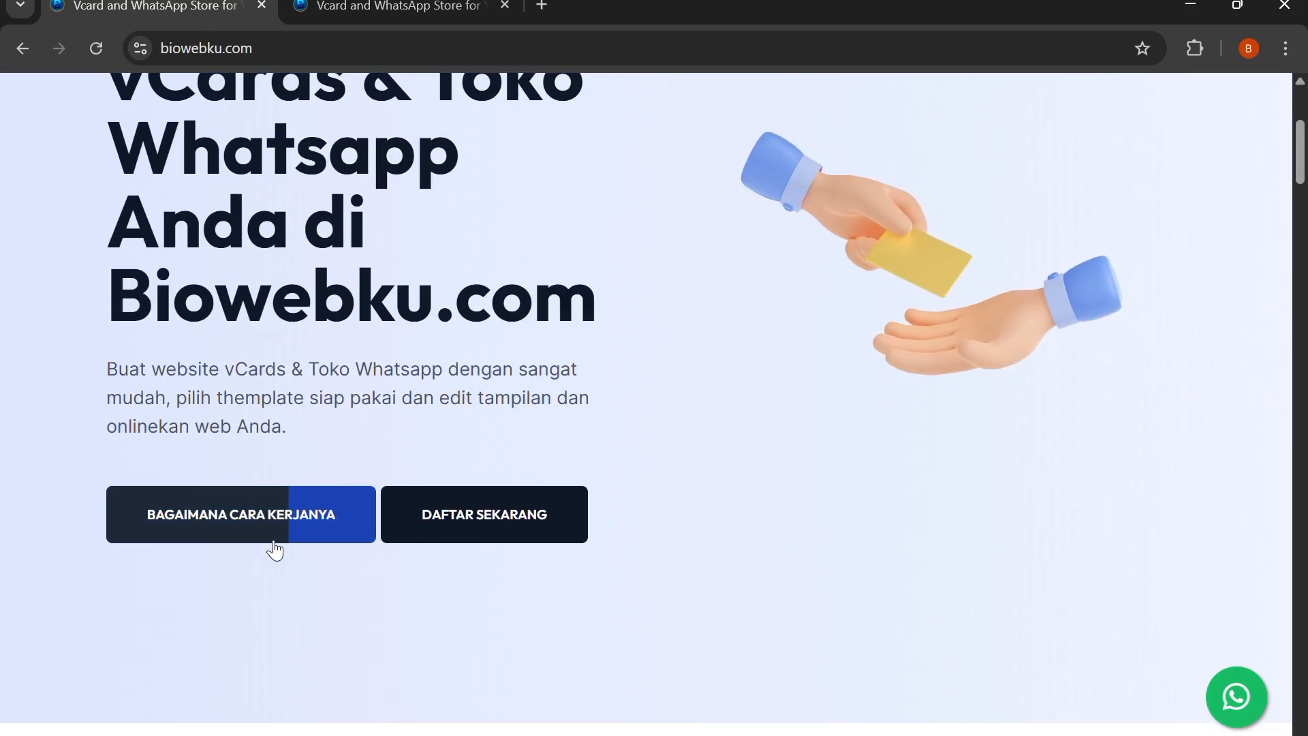
pyautogui.click(244, 521)
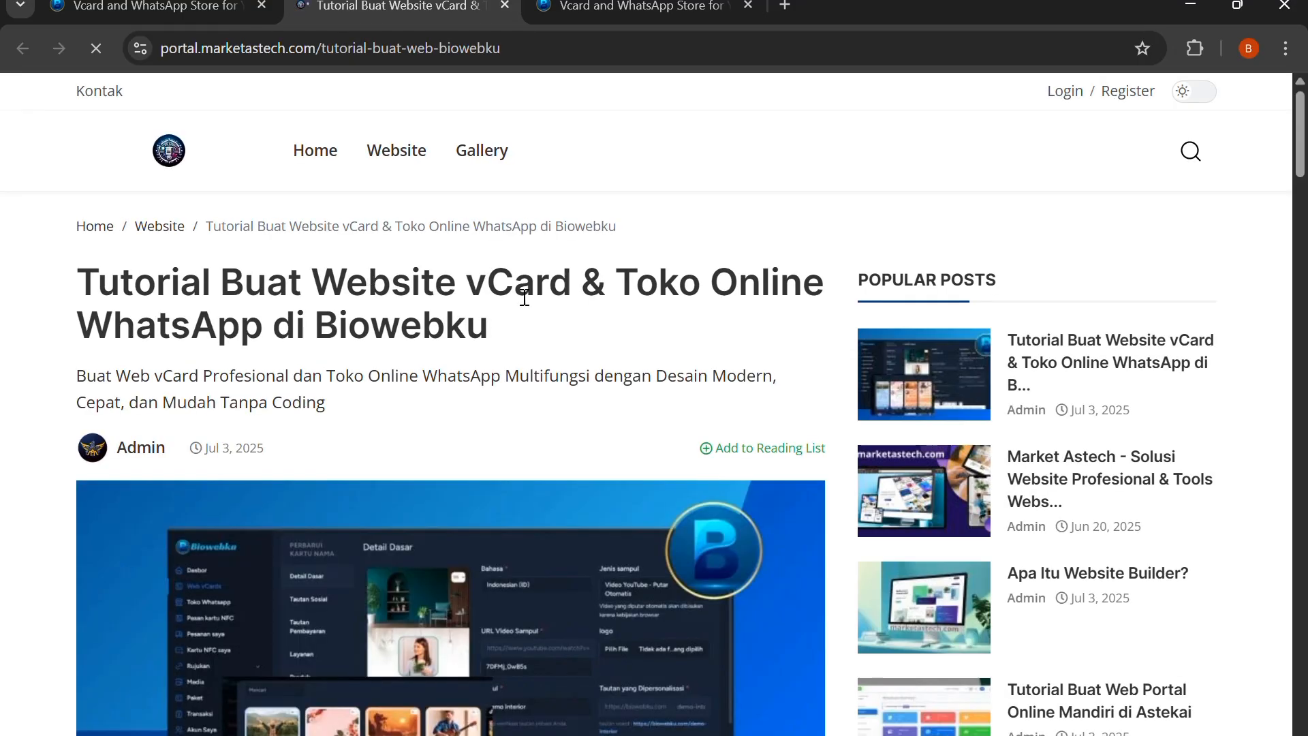
pyautogui.scroll(-1, 525, 307)
pyautogui.scroll(-3, 436, 382)
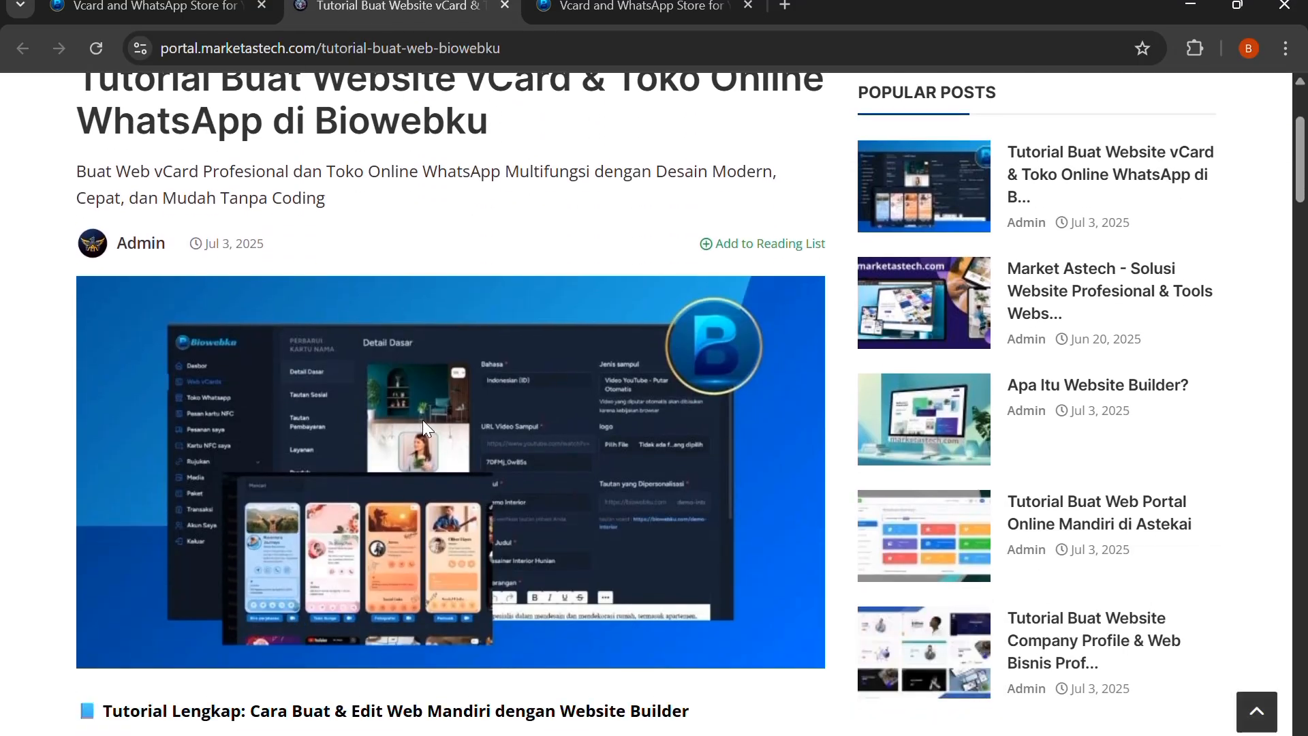
pyautogui.scroll(-4, 422, 421)
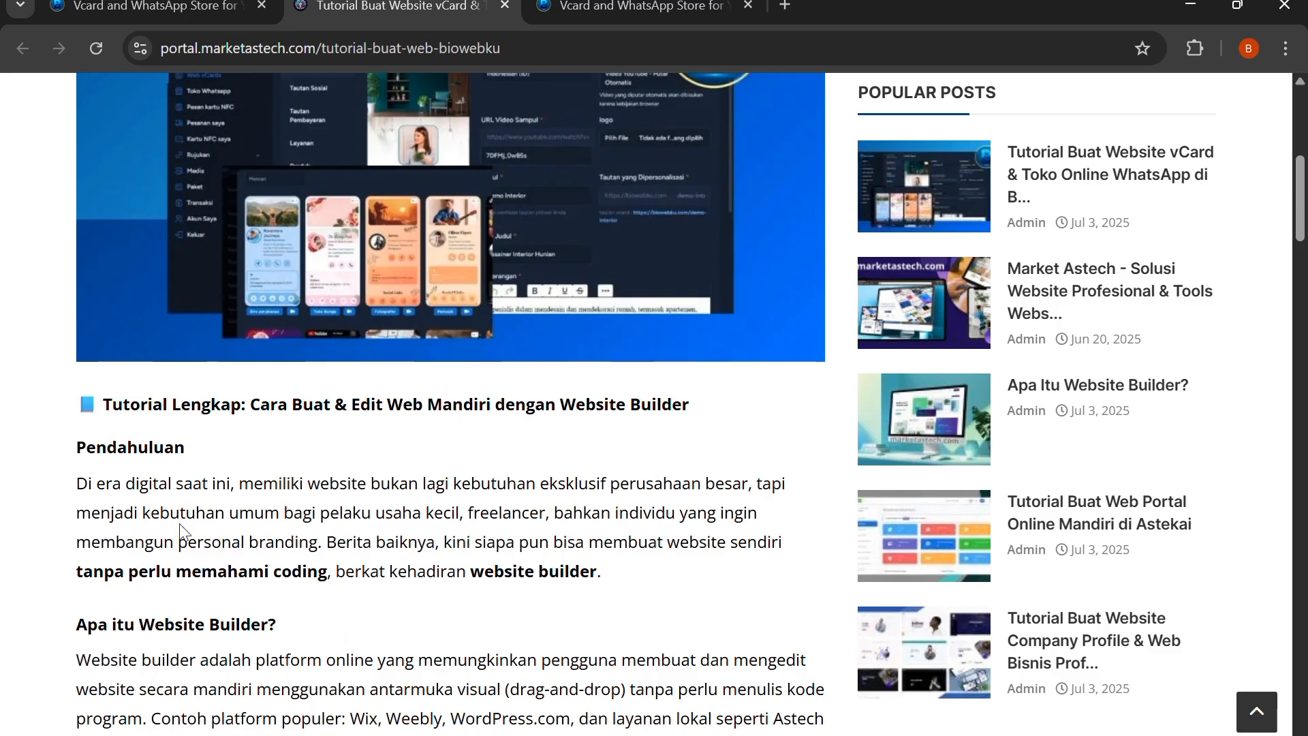
pyautogui.scroll(7, 179, 523)
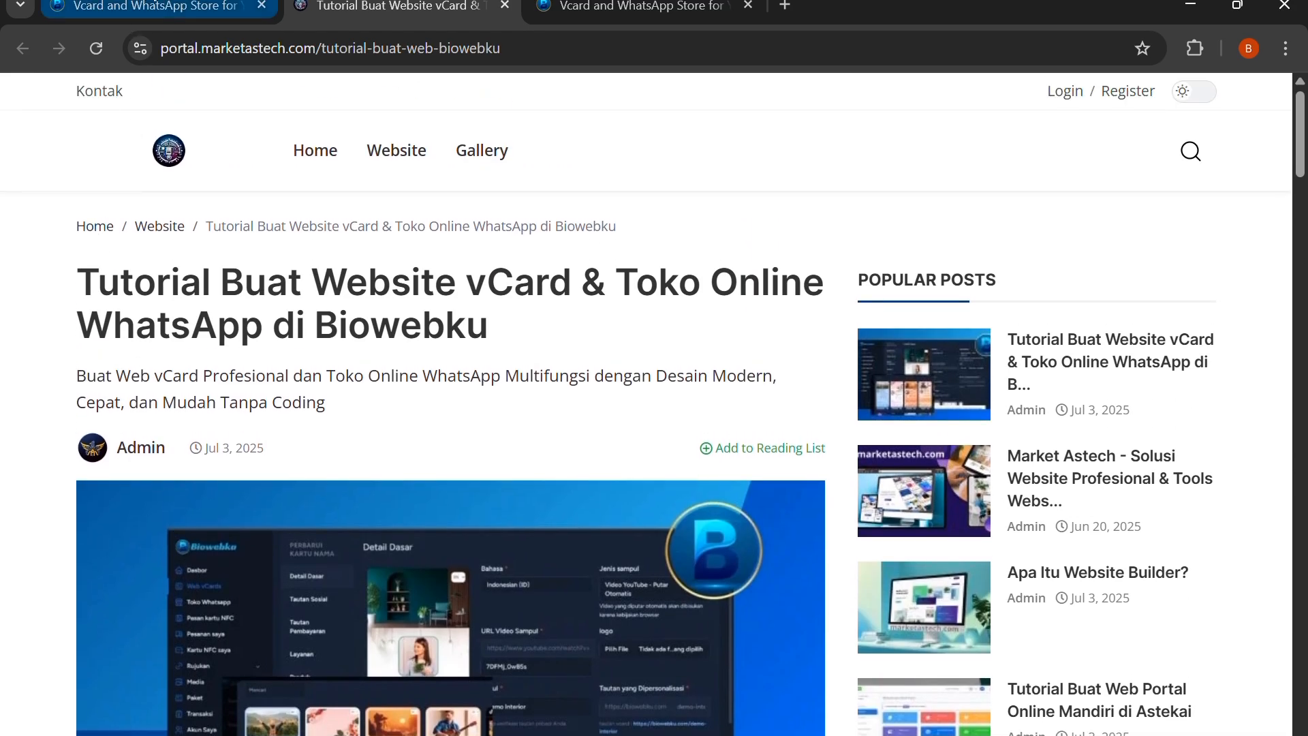
# Return to the Biowebku homepage and review the new account registration form, including its robot check, closing it when done
pyautogui.click(147, 7)
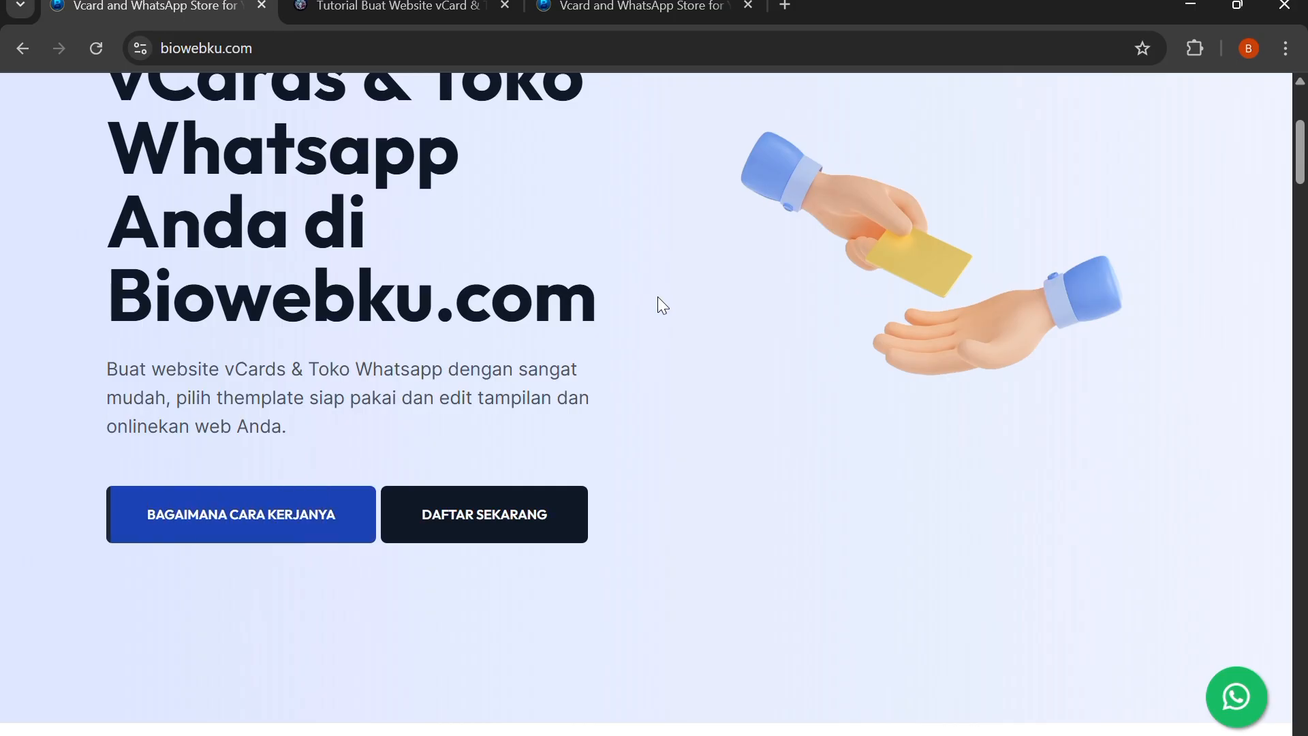
pyautogui.click(482, 534)
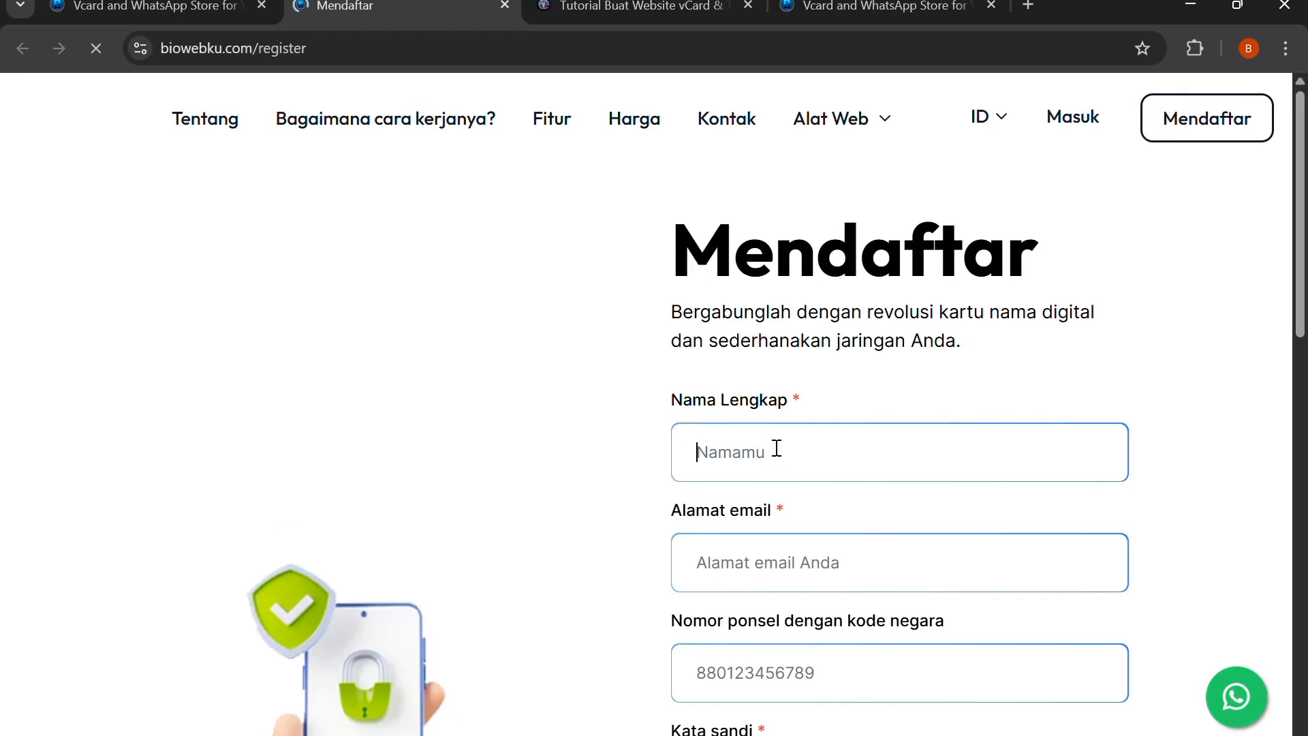
pyautogui.scroll(-3, 777, 448)
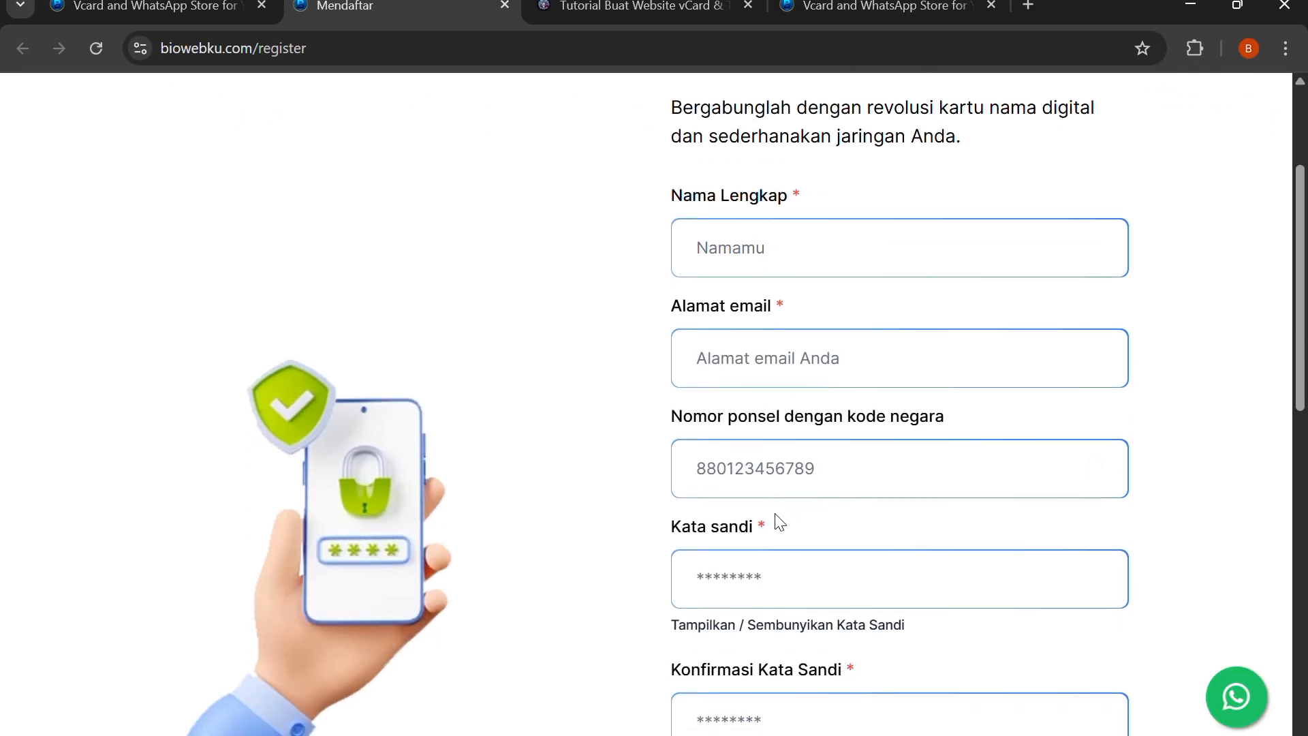
pyautogui.scroll(-2, 781, 523)
pyautogui.scroll(-3, 784, 477)
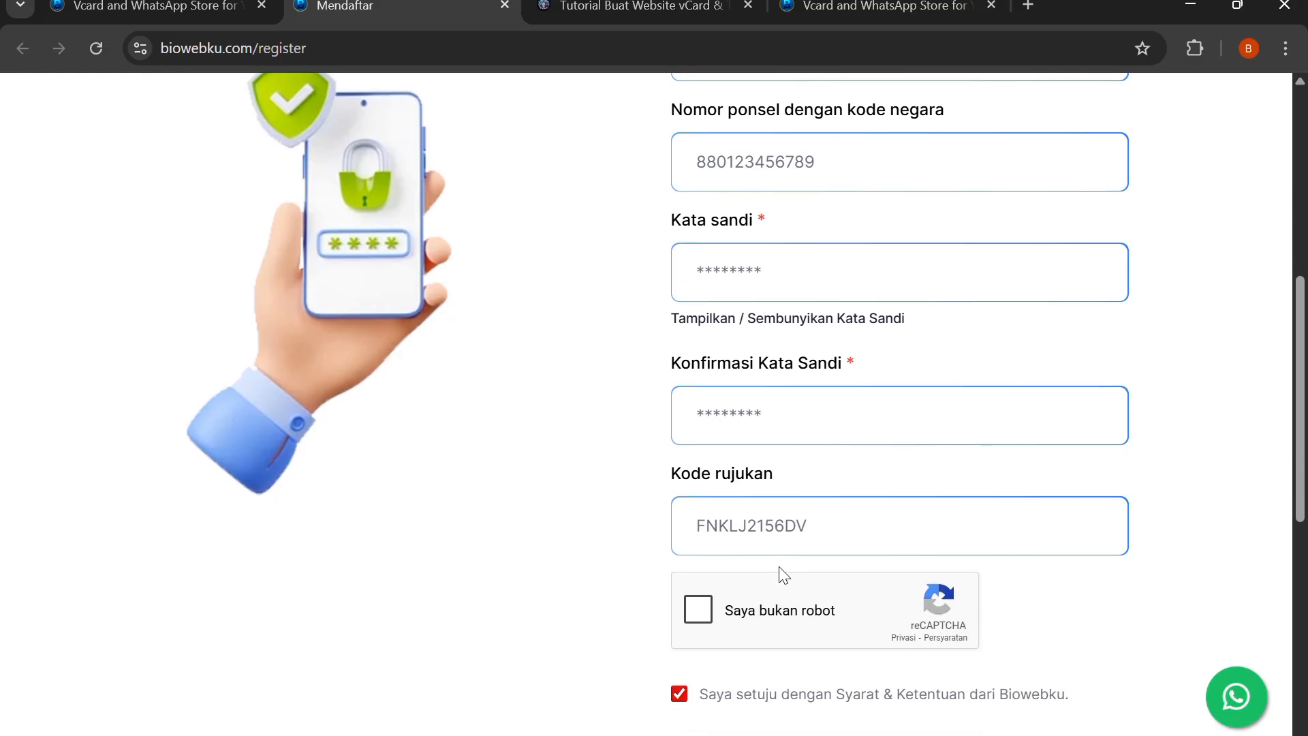
pyautogui.click(698, 608)
pyautogui.scroll(-2, 838, 548)
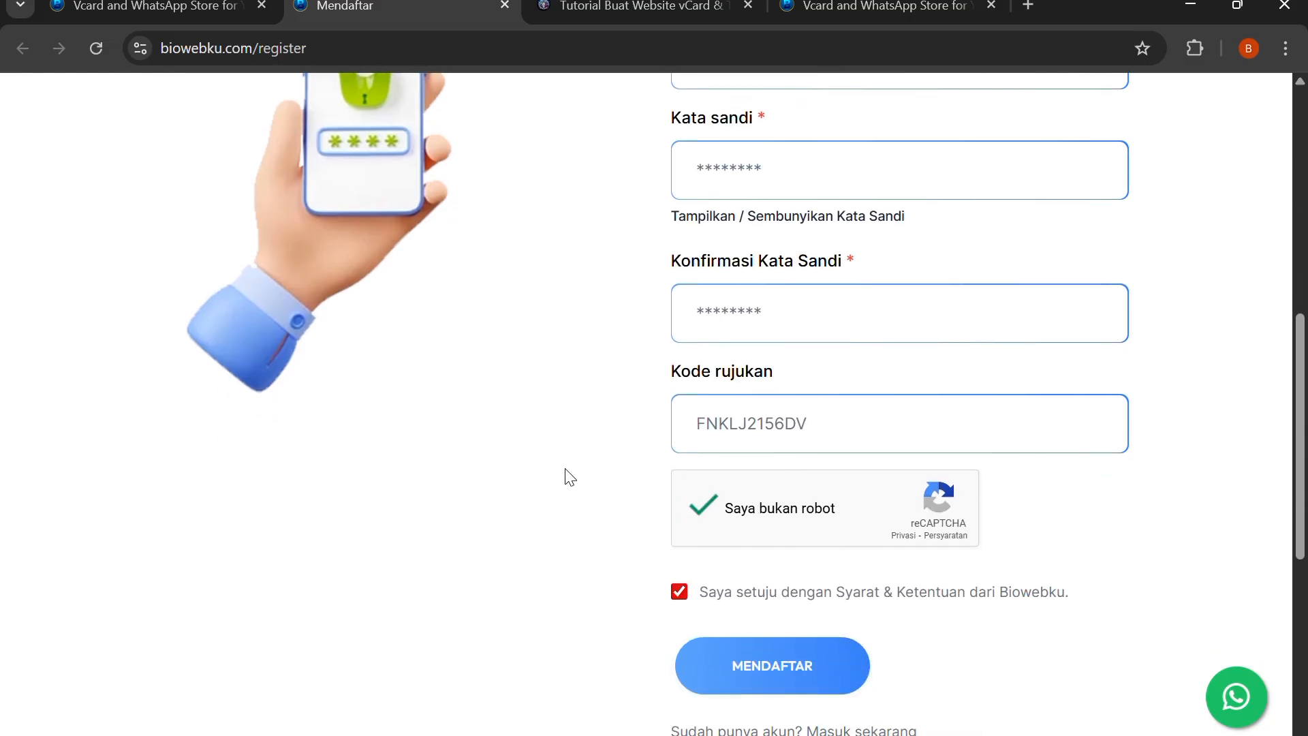
pyautogui.scroll(2, 447, 182)
pyautogui.click(503, 7)
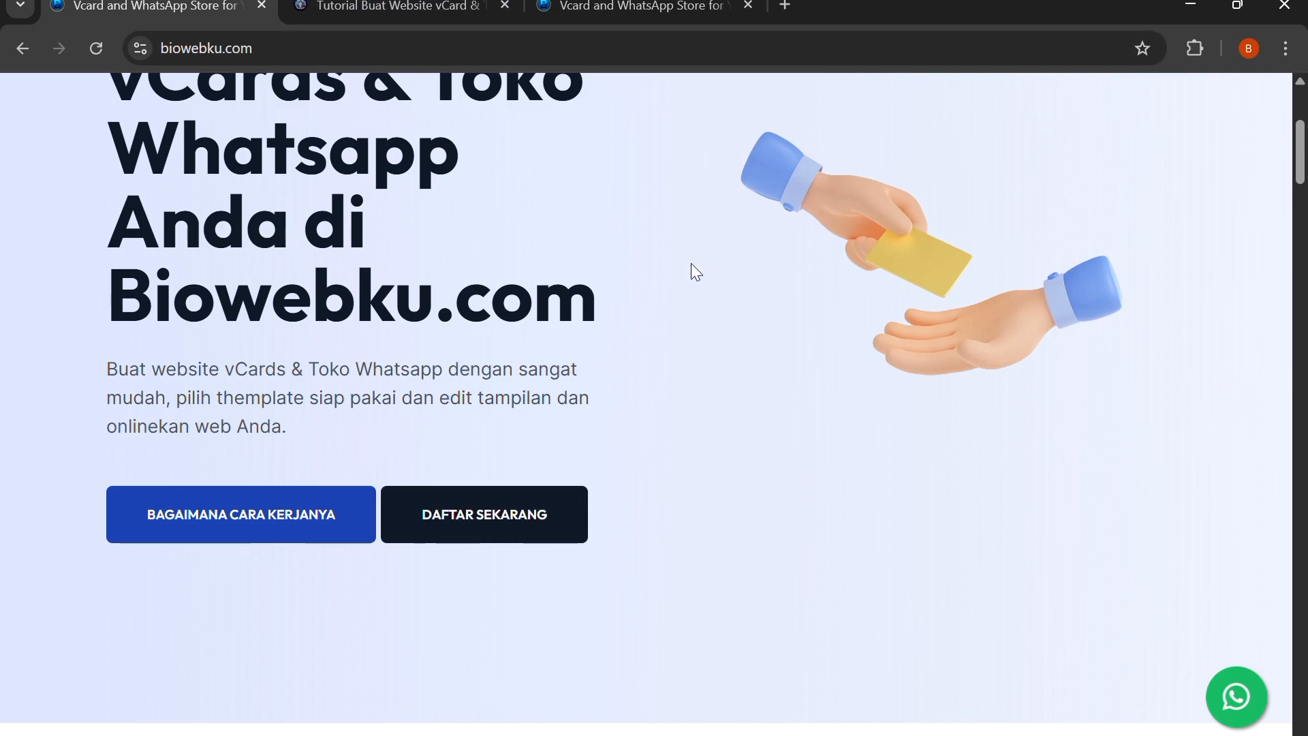
# Log in to Biowebku with the account email and password, completing the robot check
pyautogui.scroll(4, 692, 263)
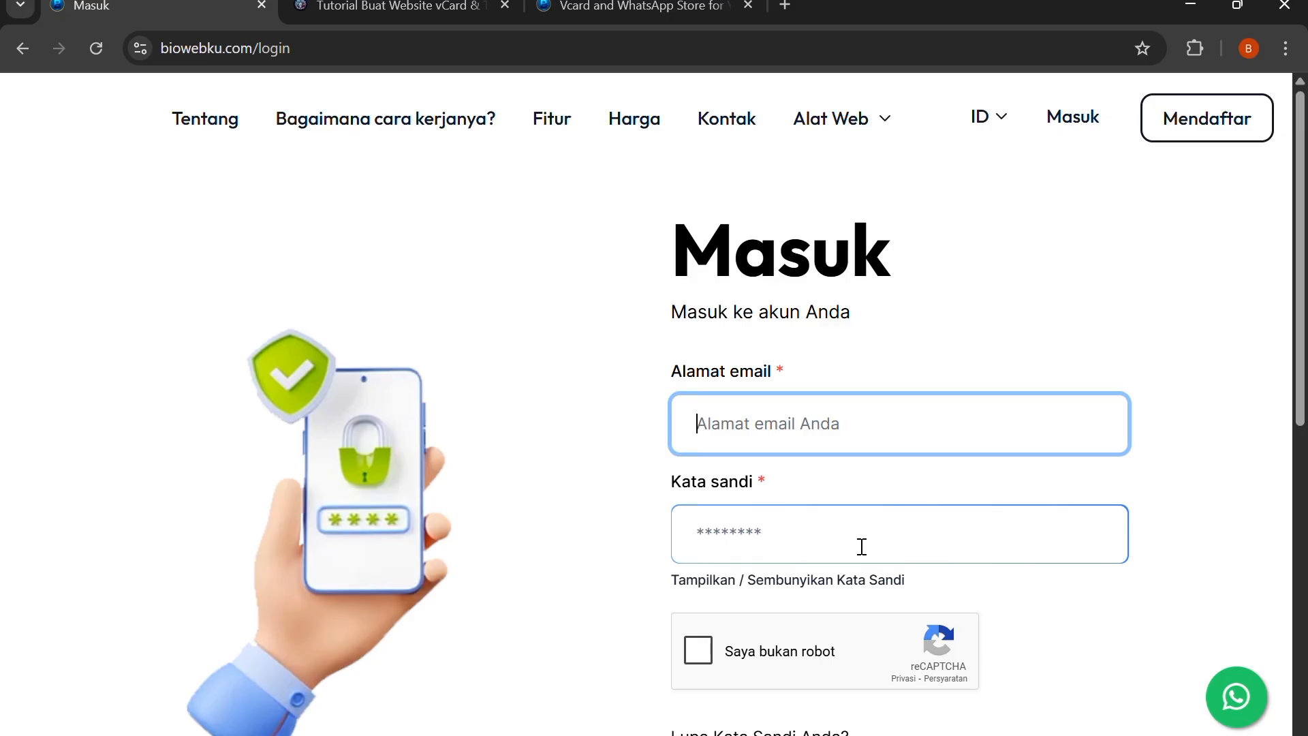
pyautogui.scroll(-2, 862, 546)
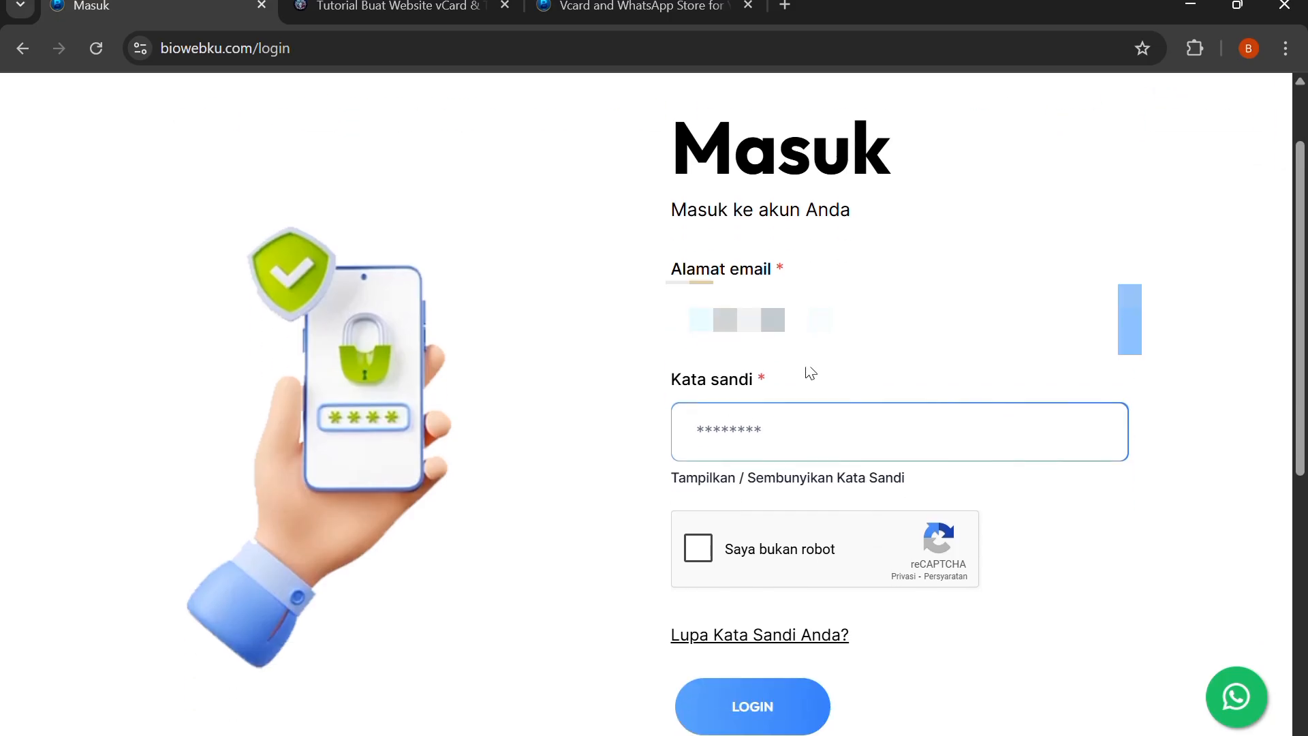
pyautogui.click(823, 389)
pyautogui.click(789, 440)
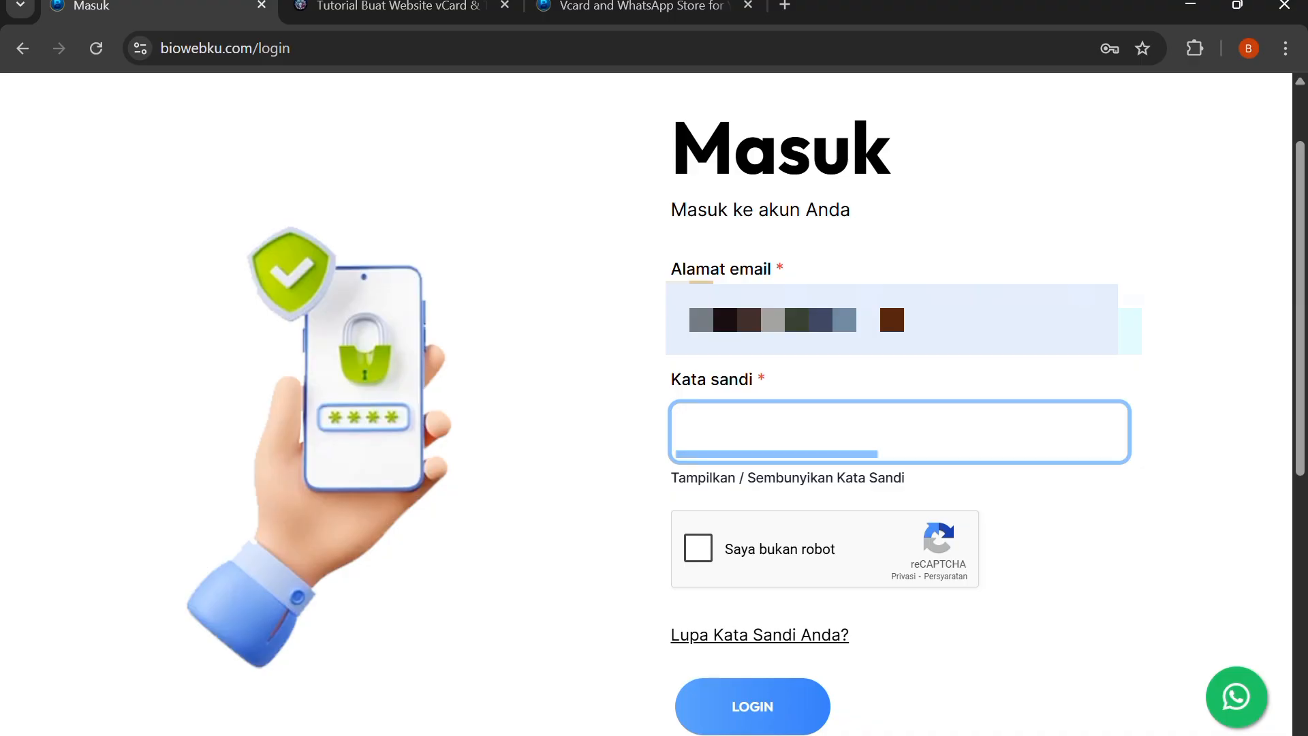
pyautogui.click(1073, 524)
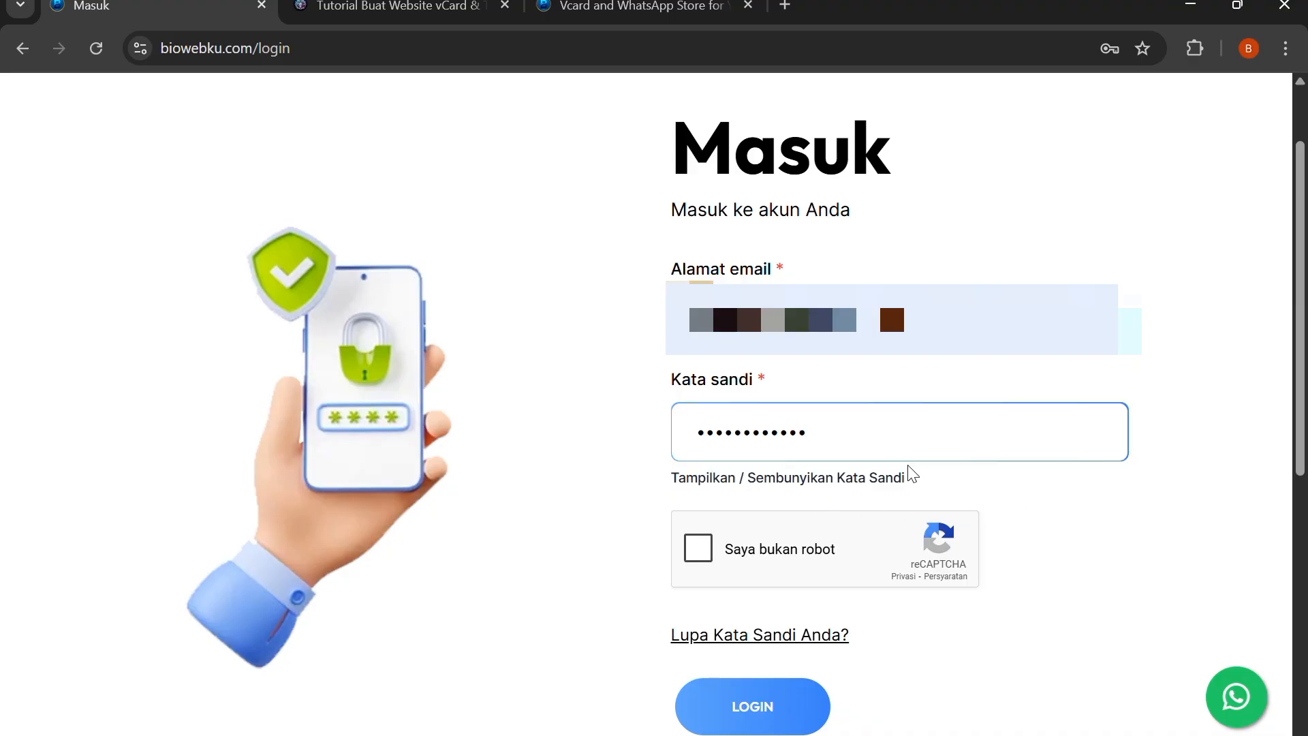
pyautogui.click(708, 549)
pyautogui.click(744, 709)
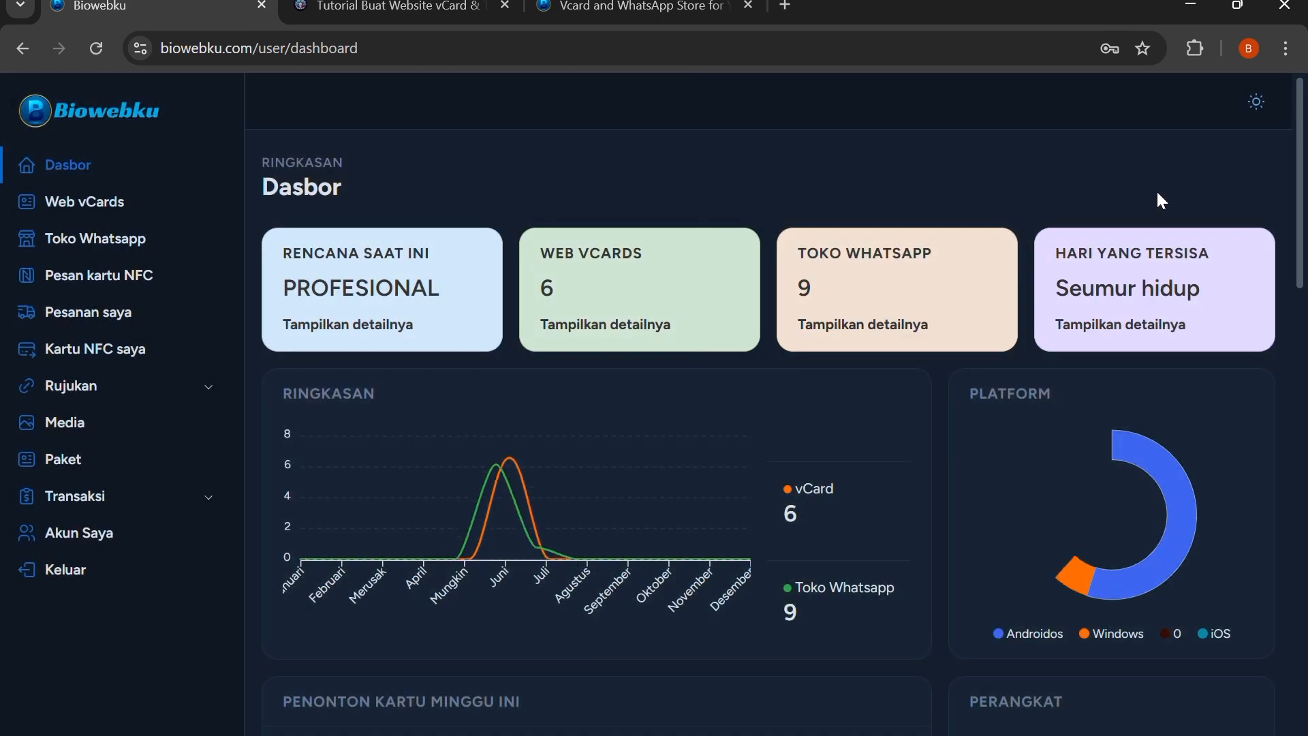
# Examine the dashboard's plan summary, platform and device charts, weekly card viewers, appointment calendar and most-viewed cards
pyautogui.scroll(-2, 983, 201)
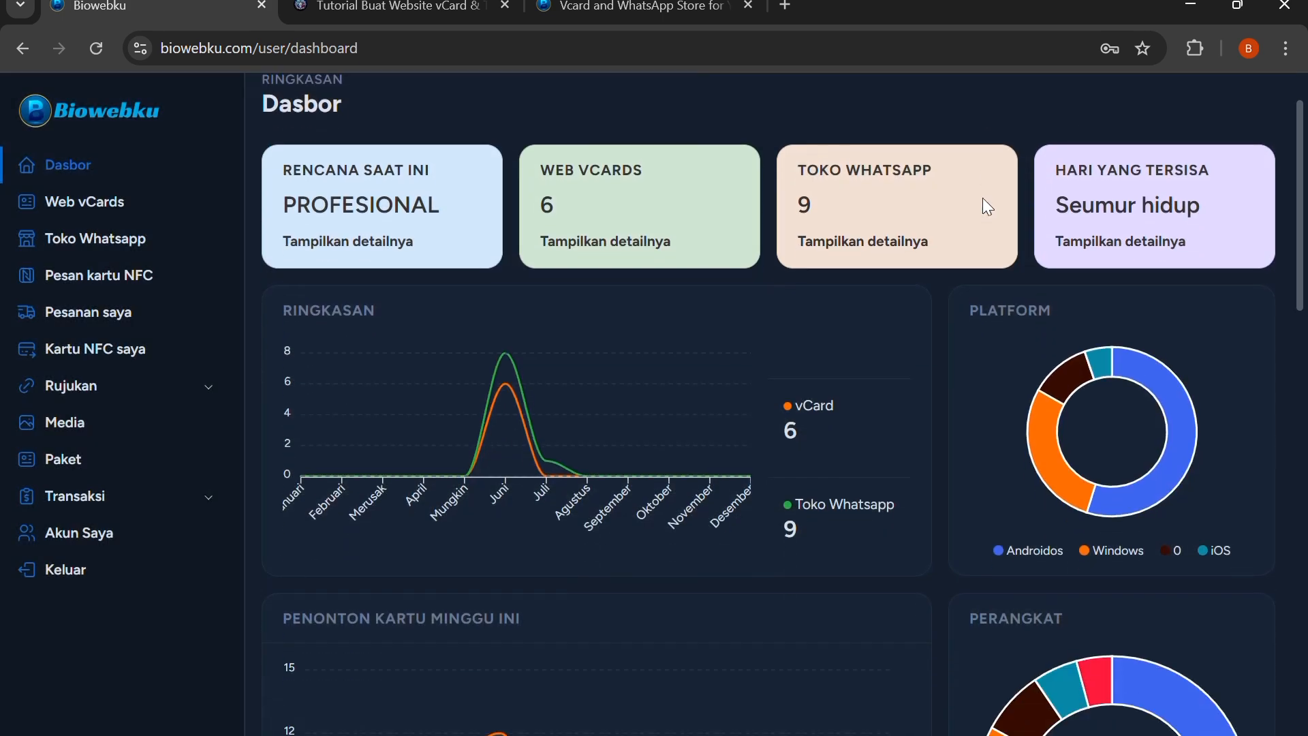
pyautogui.scroll(2, 886, 188)
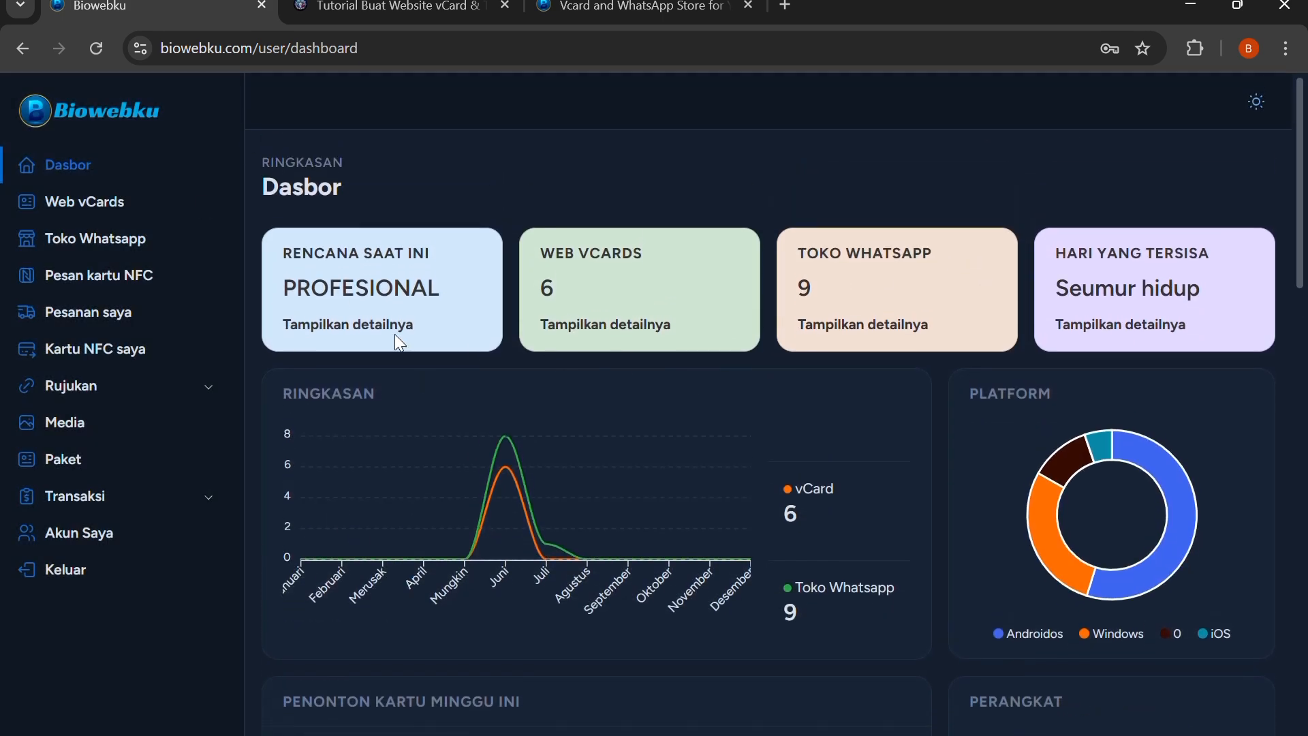
pyautogui.scroll(-3, 551, 463)
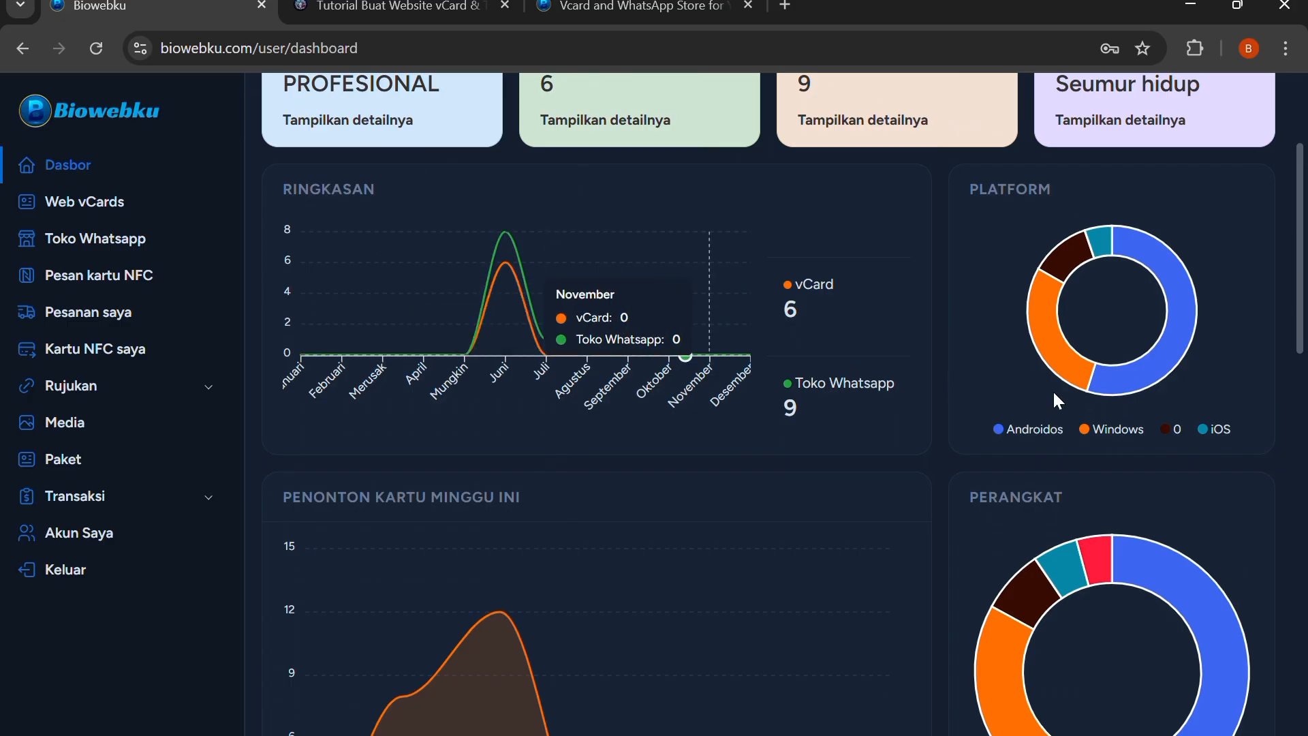
pyautogui.scroll(-4, 692, 359)
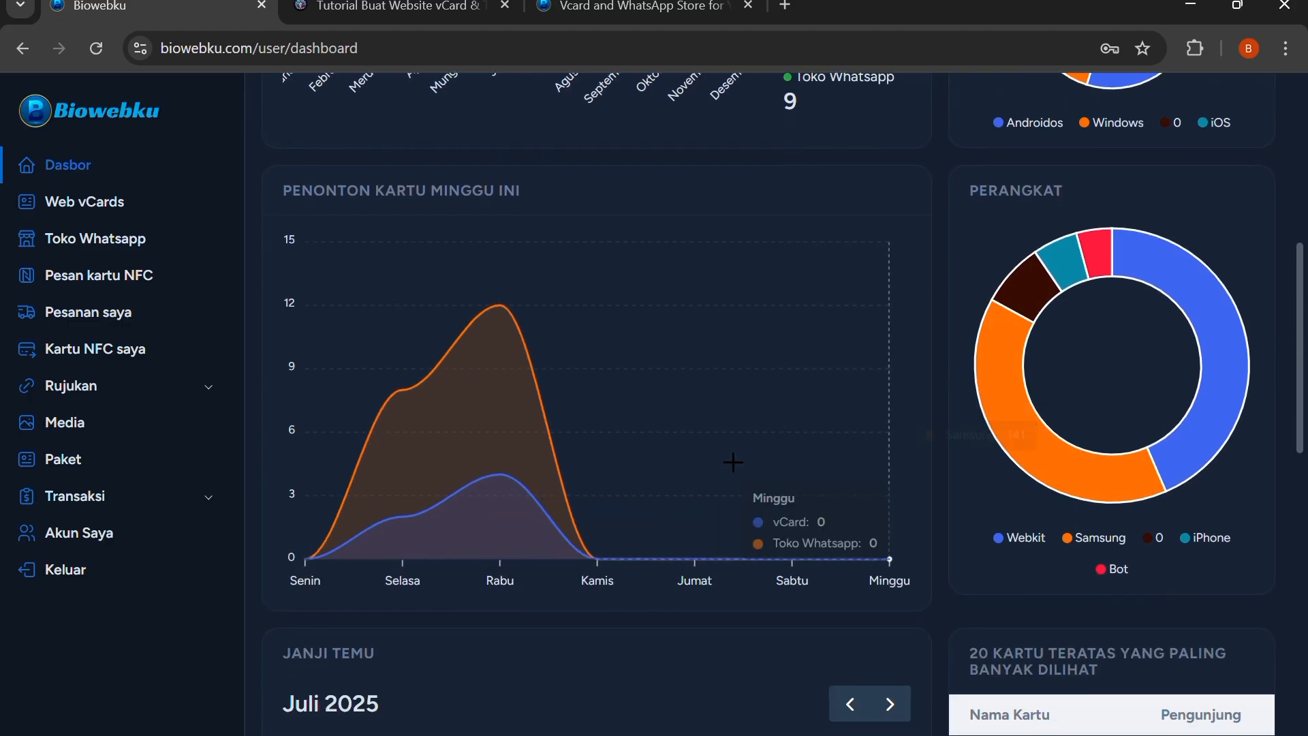
pyautogui.scroll(-8, 733, 462)
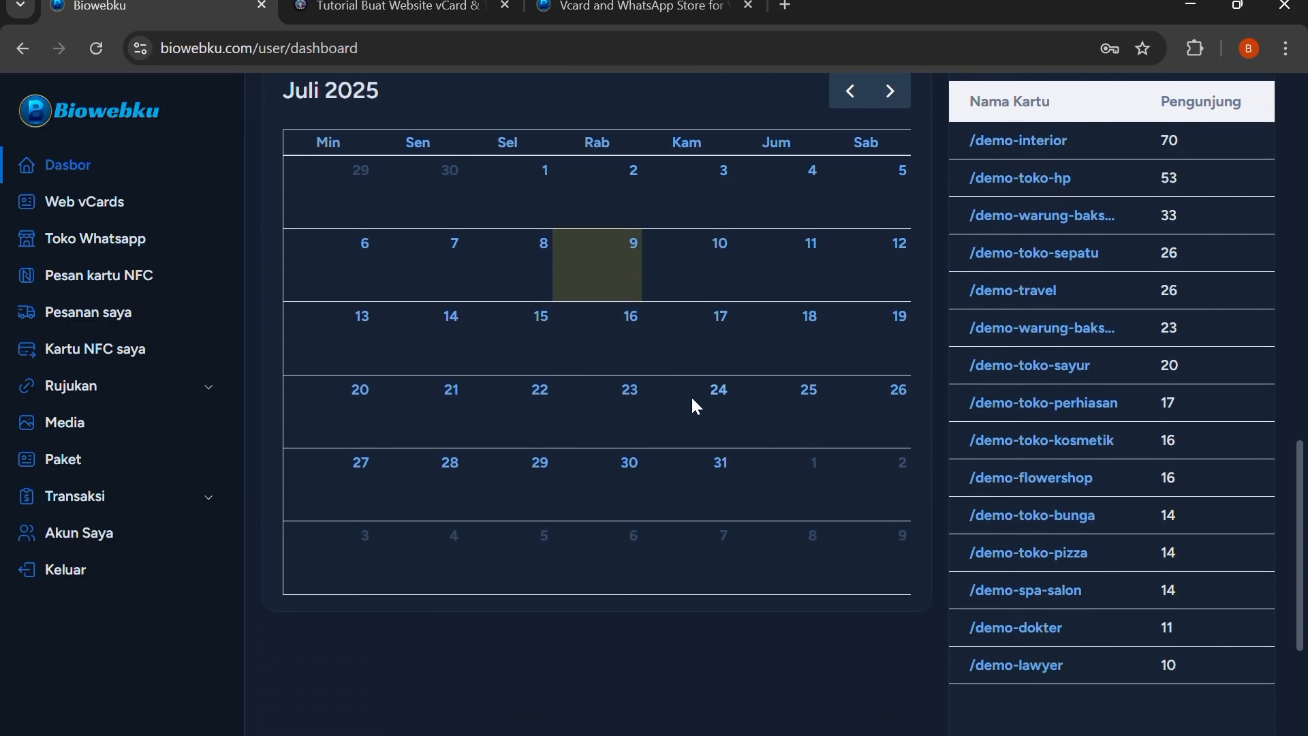
pyautogui.scroll(4, 505, 395)
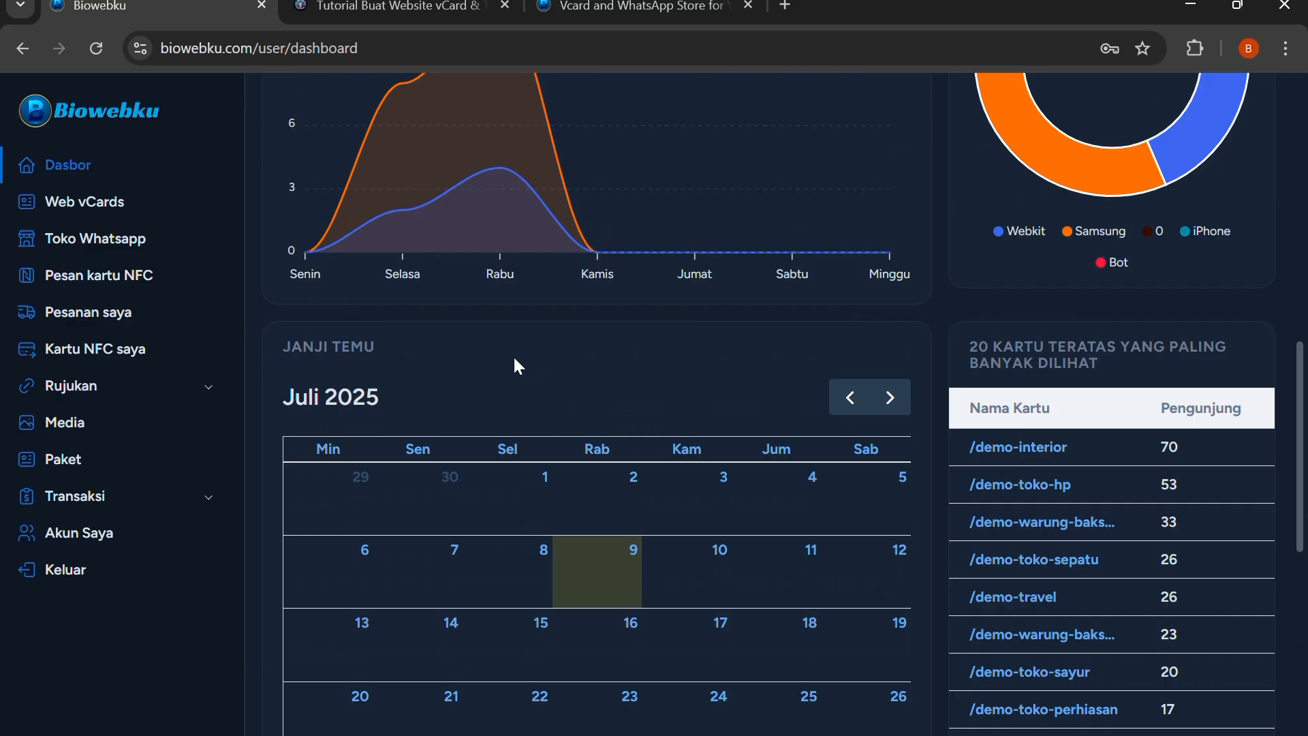
pyautogui.scroll(3, 514, 365)
pyautogui.scroll(4, 320, 234)
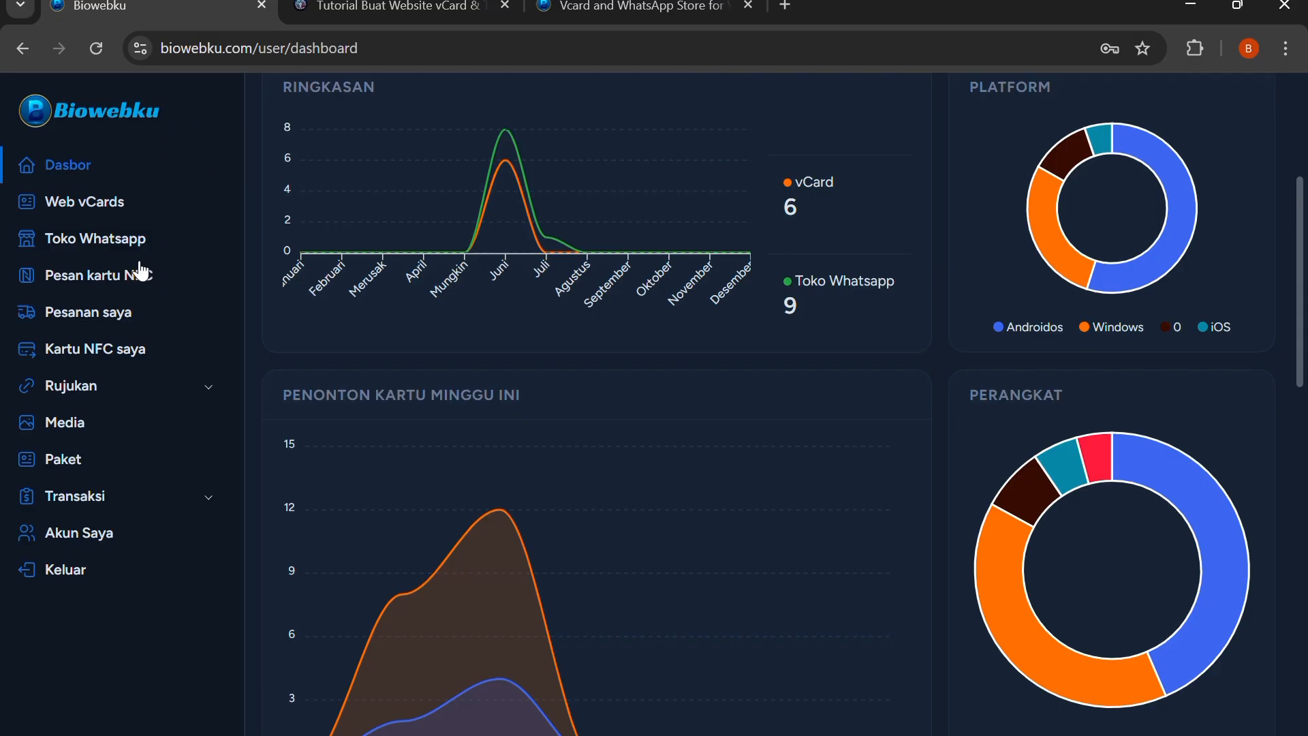
# Open the Web vCards list and look through its entries
pyautogui.click(116, 207)
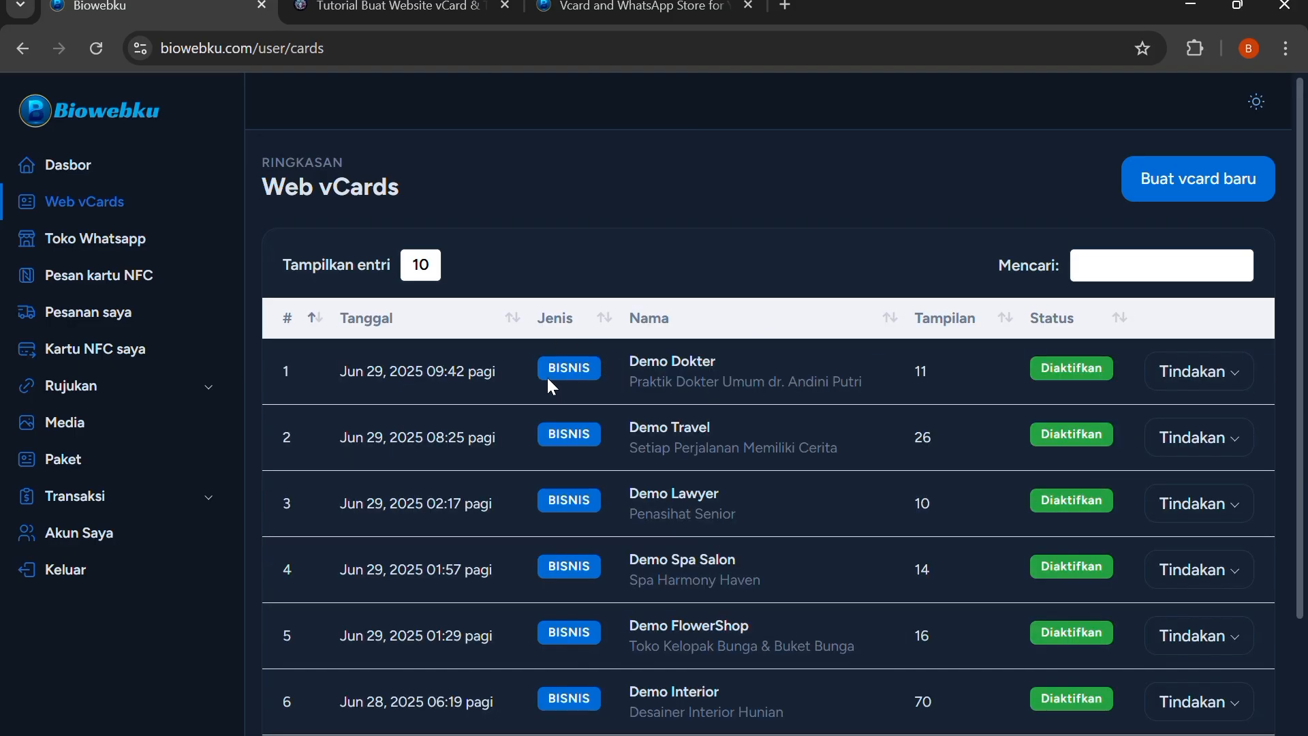
pyautogui.scroll(-2, 713, 494)
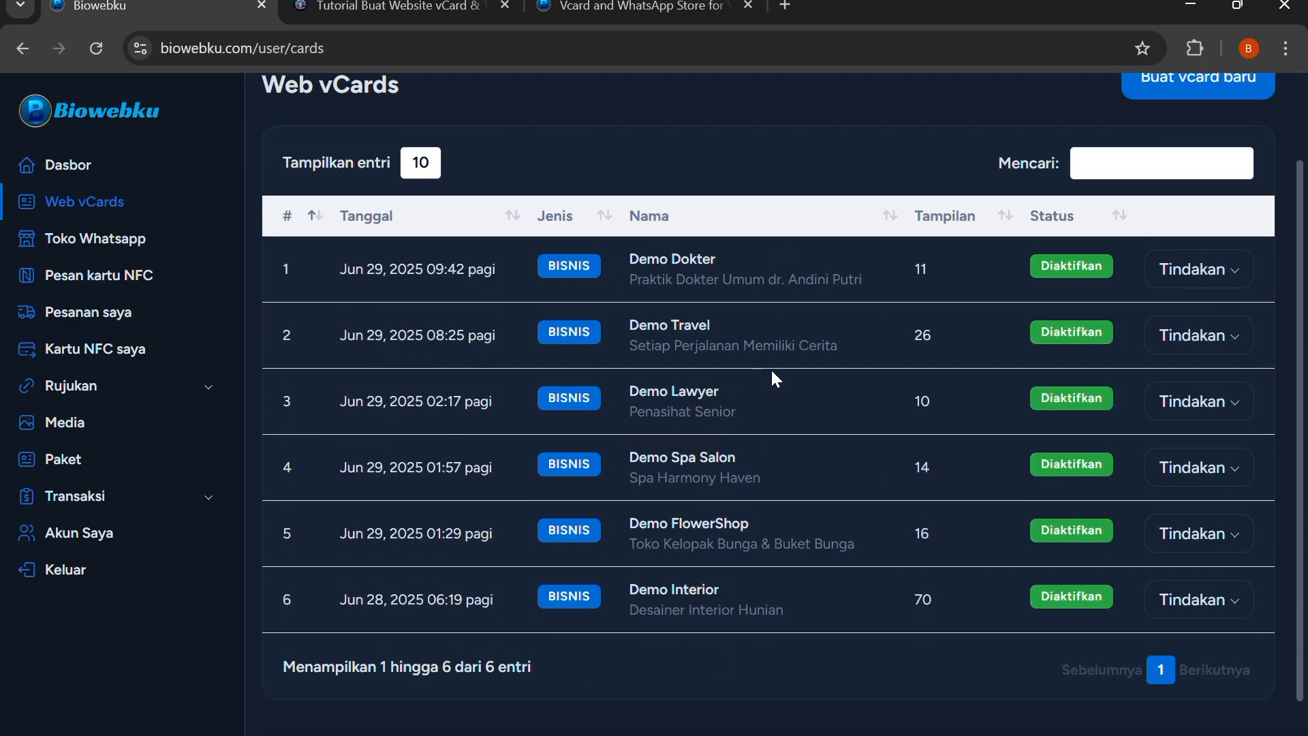
pyautogui.scroll(2, 777, 379)
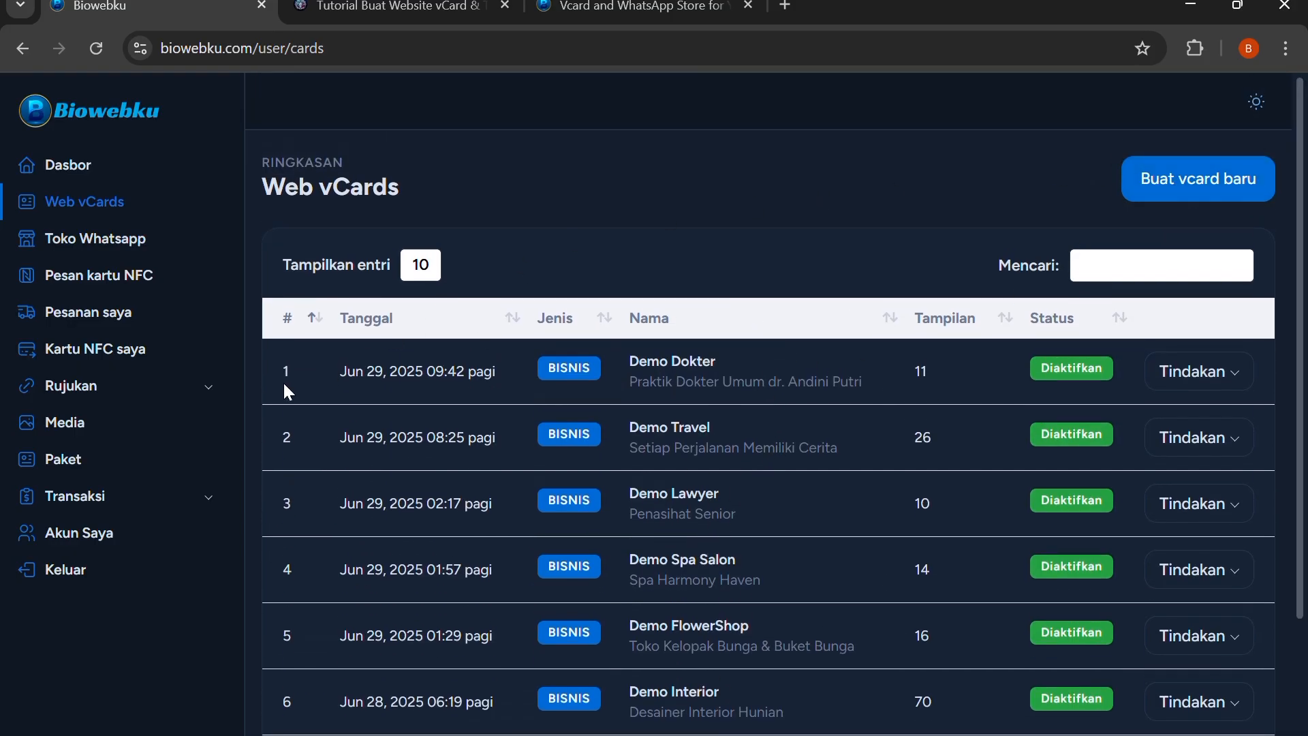
# Open the referral overview page with its earnings and referral URL
pyautogui.click(115, 407)
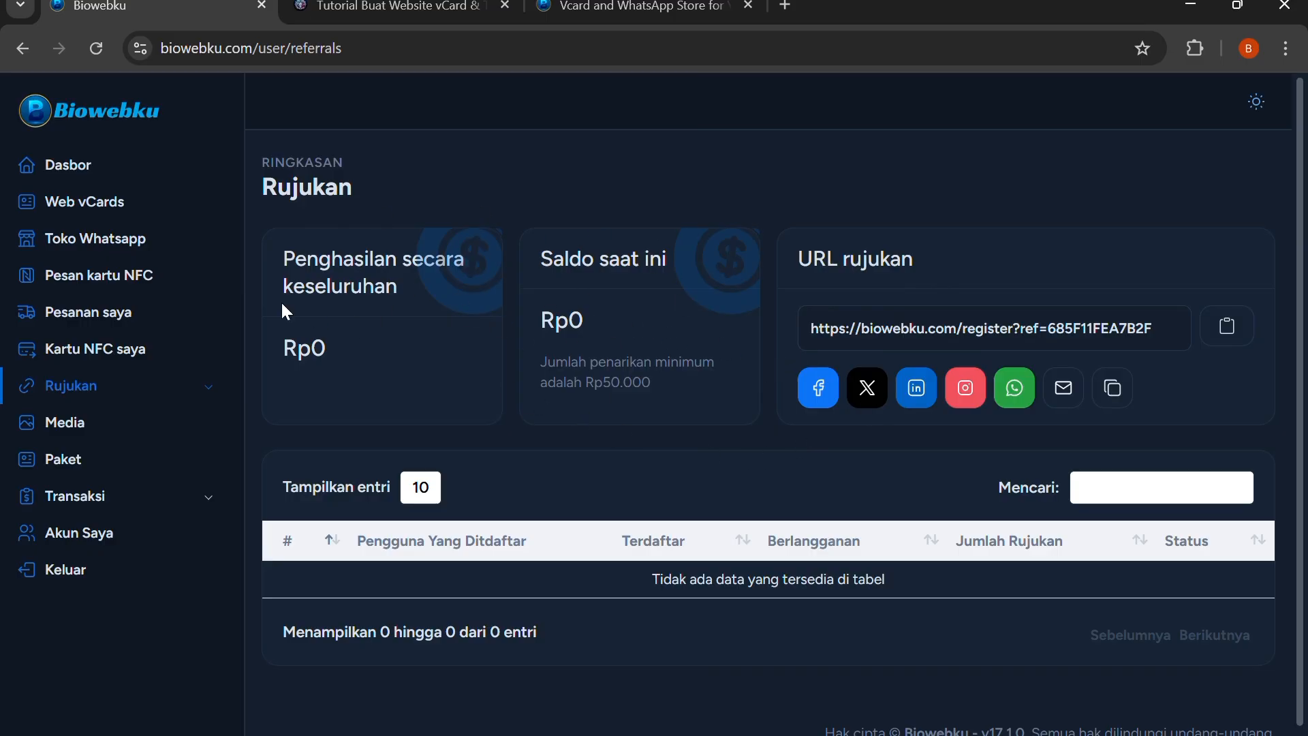
# Open the Paket page and compare the vCard, store and additional features of the Premium and Bisnis plans
pyautogui.click(74, 462)
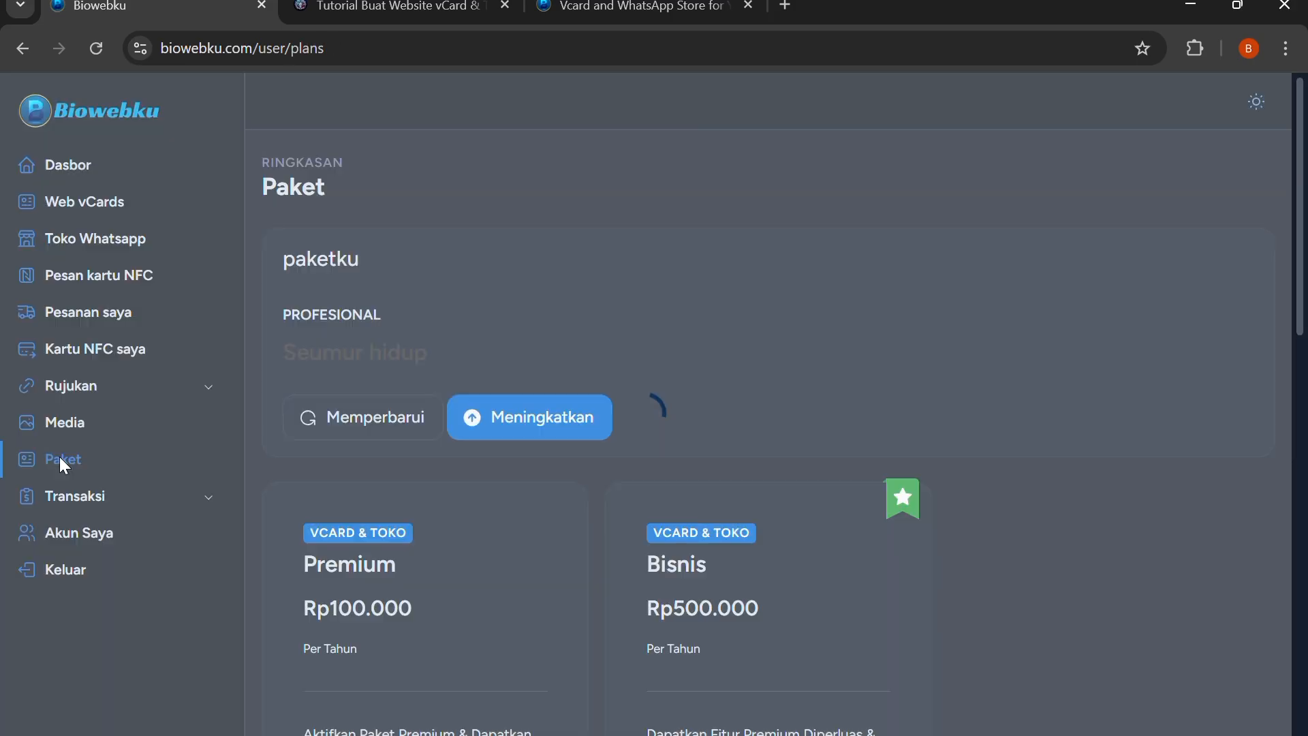
pyautogui.scroll(-5, 537, 384)
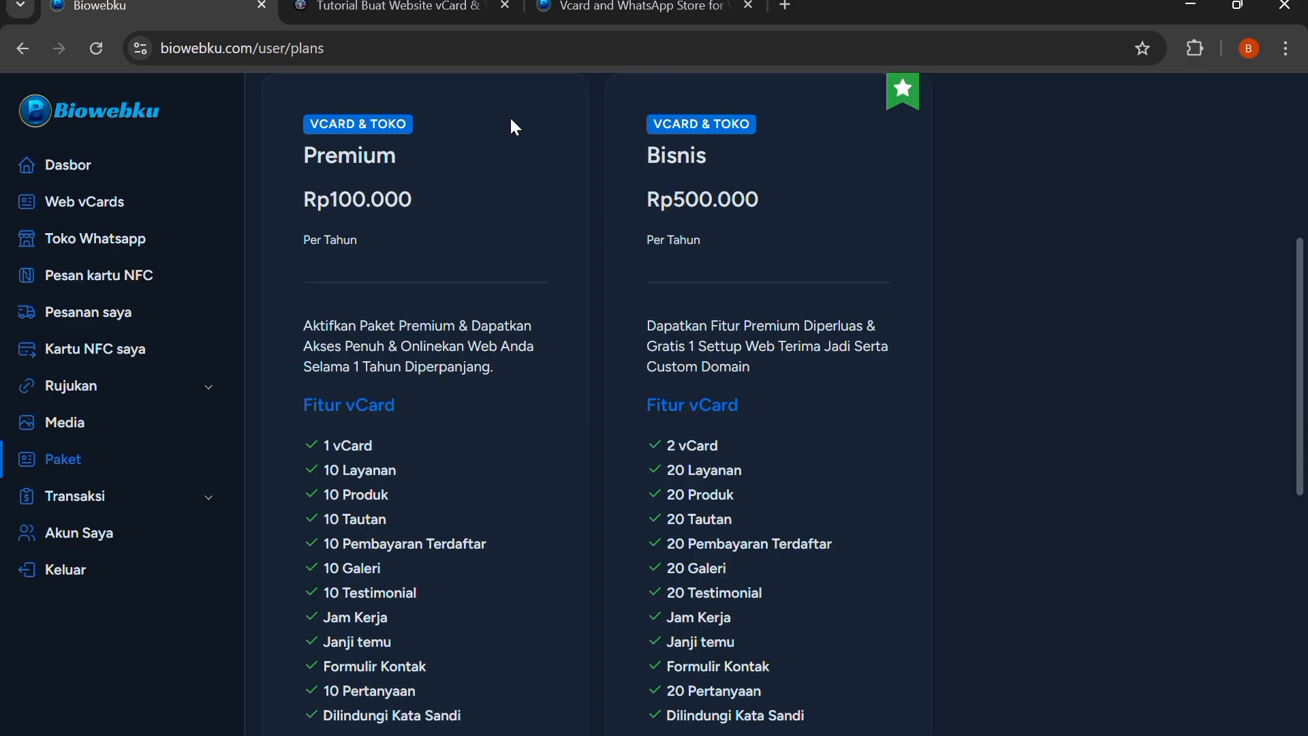
pyautogui.scroll(-1, 520, 225)
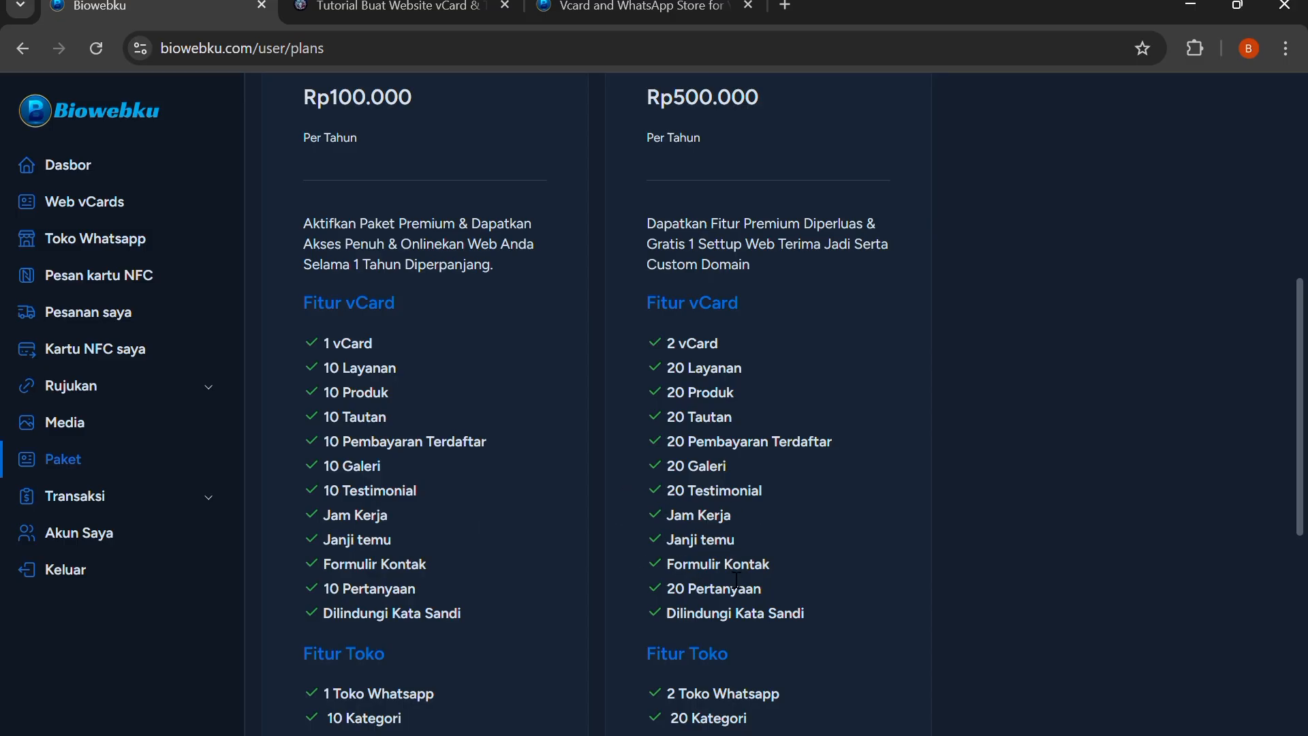
pyautogui.scroll(-4, 735, 581)
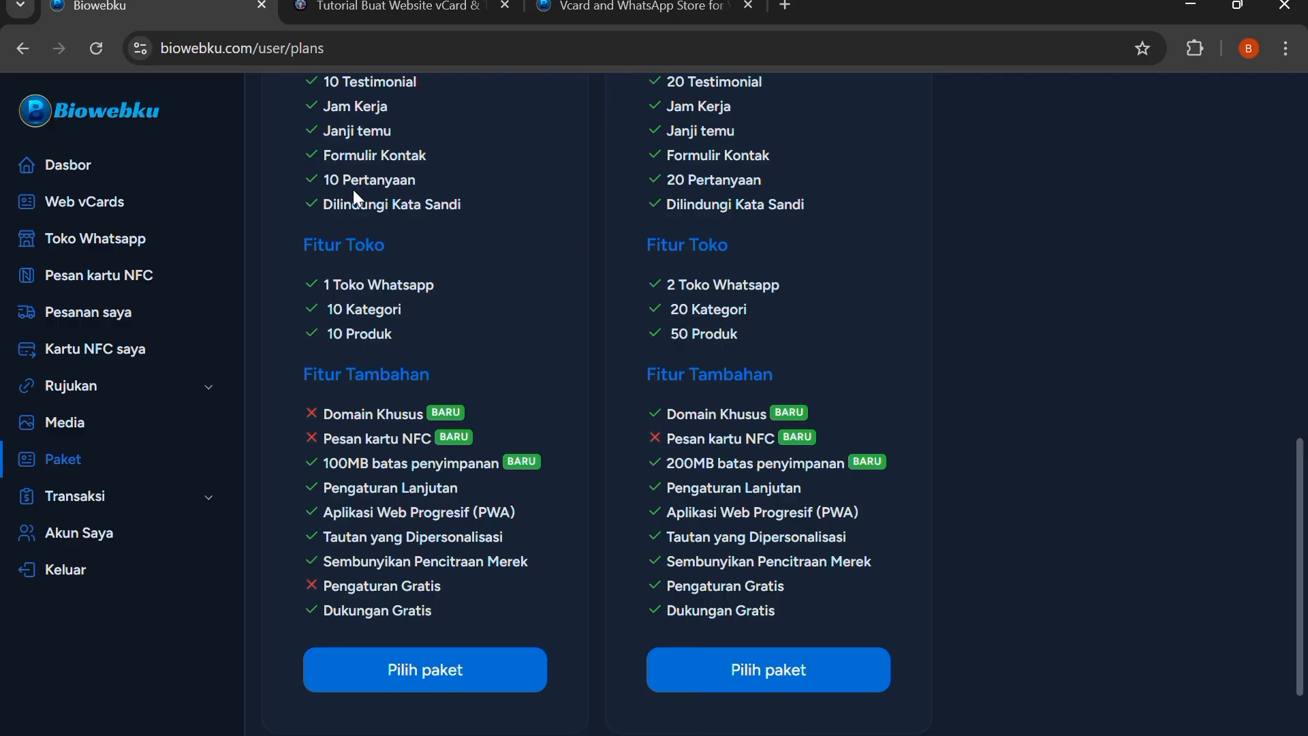
# View the Biowebku homepage with its WhatsApp contact option, and return to the dashboard to look through the Web vCards list
pyautogui.click(546, 10)
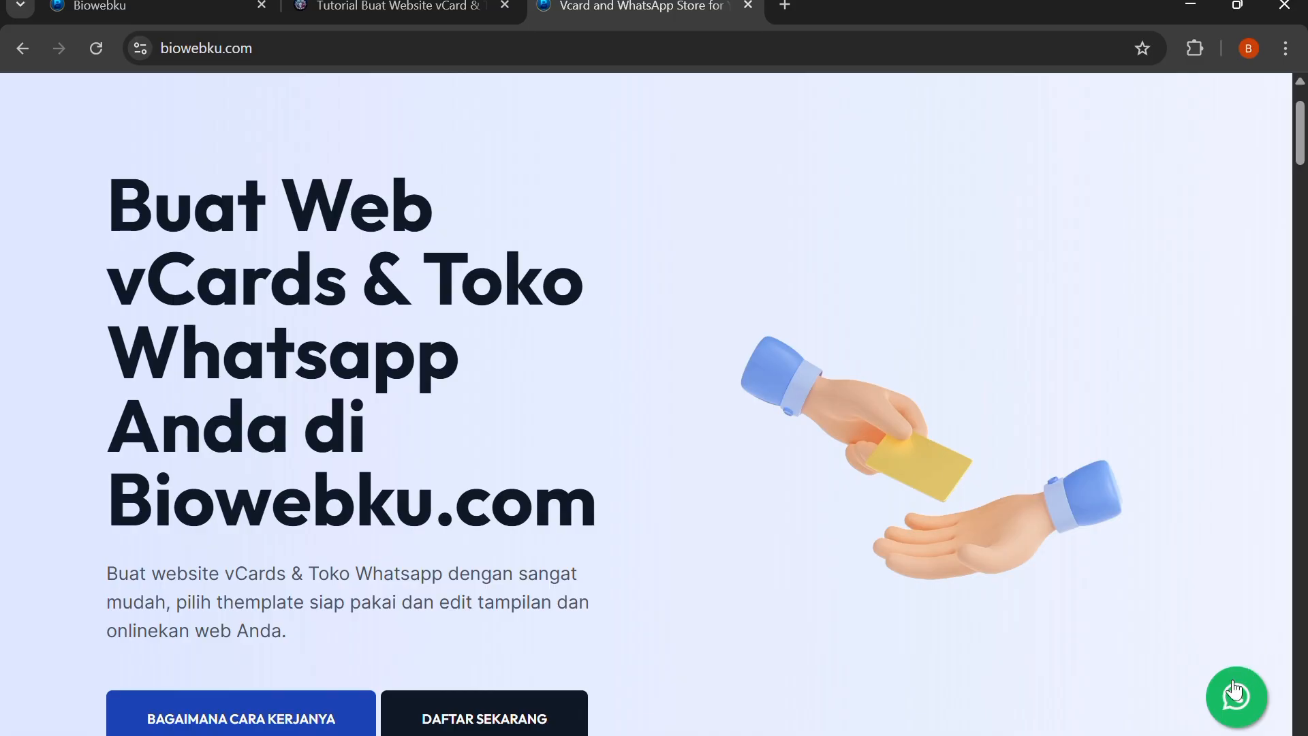
pyautogui.click(174, 7)
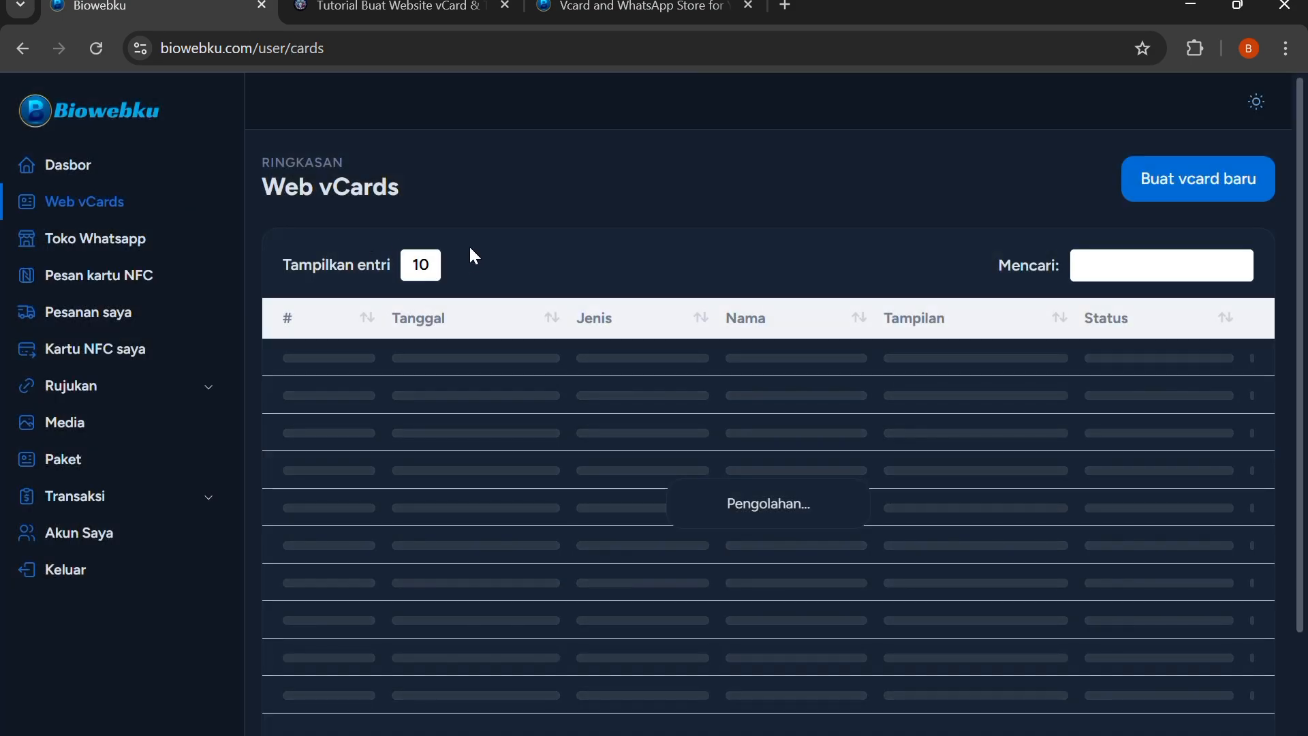
pyautogui.scroll(-2, 783, 395)
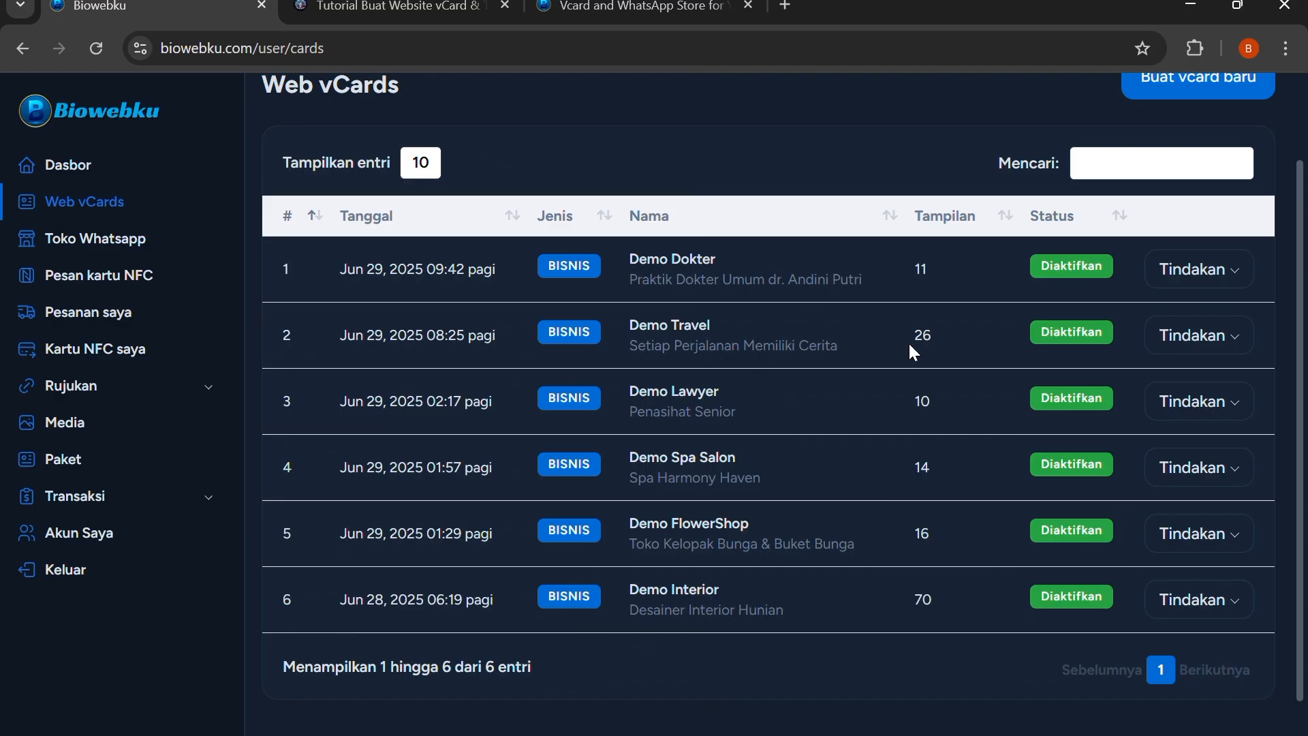
pyautogui.scroll(2, 1012, 364)
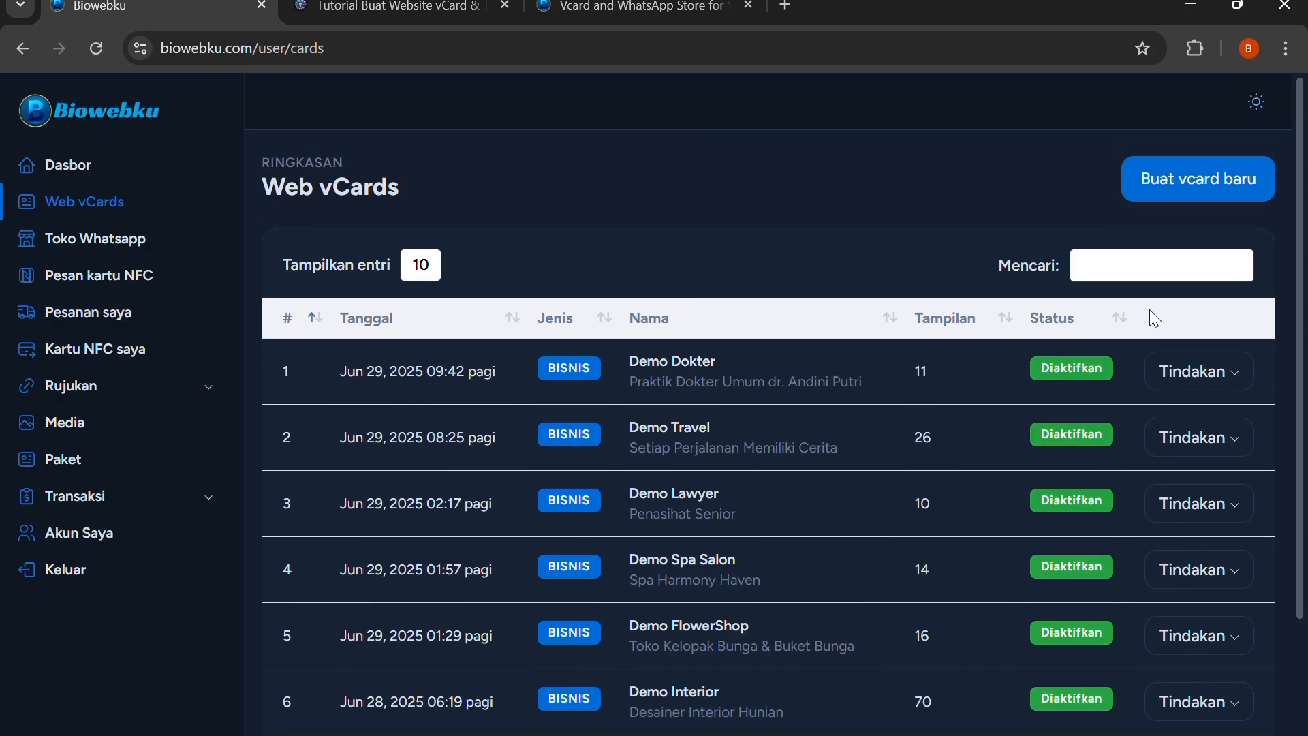
# Open the form for a new business vCard and review the cover type and language choices
pyautogui.click(1194, 183)
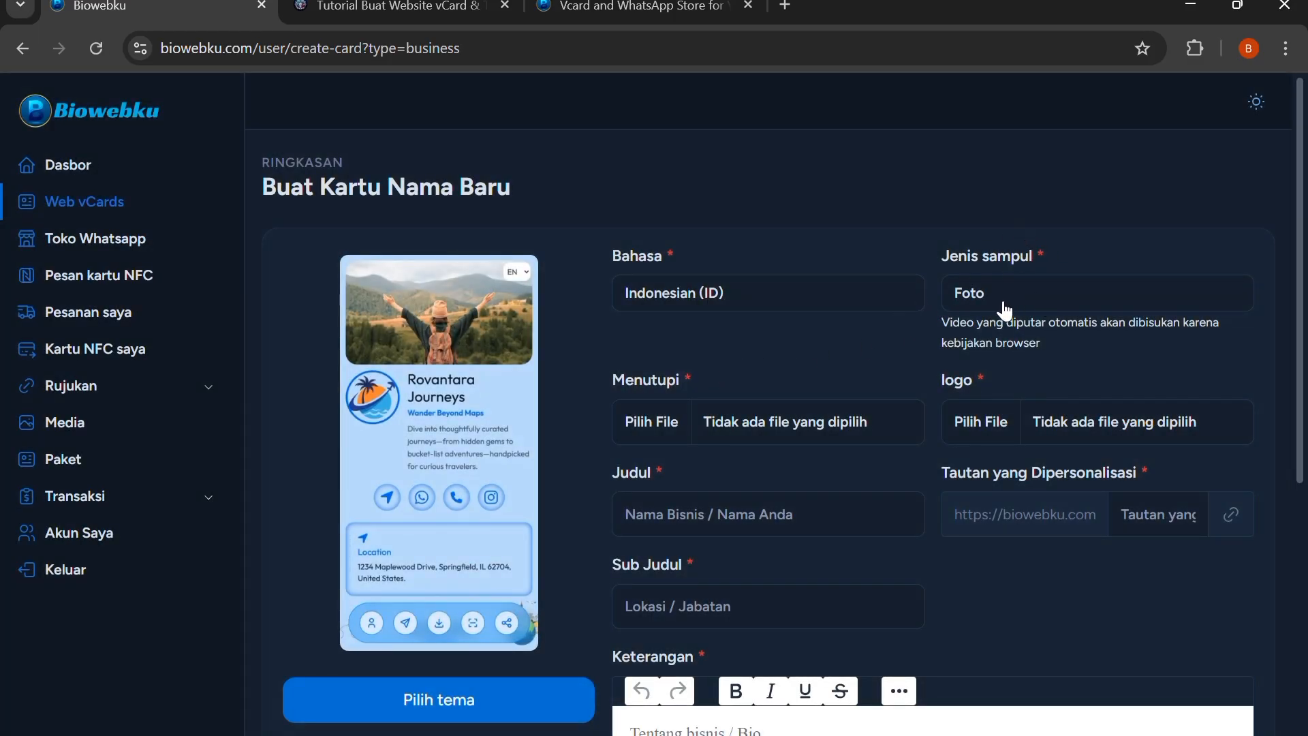
pyautogui.click(1004, 310)
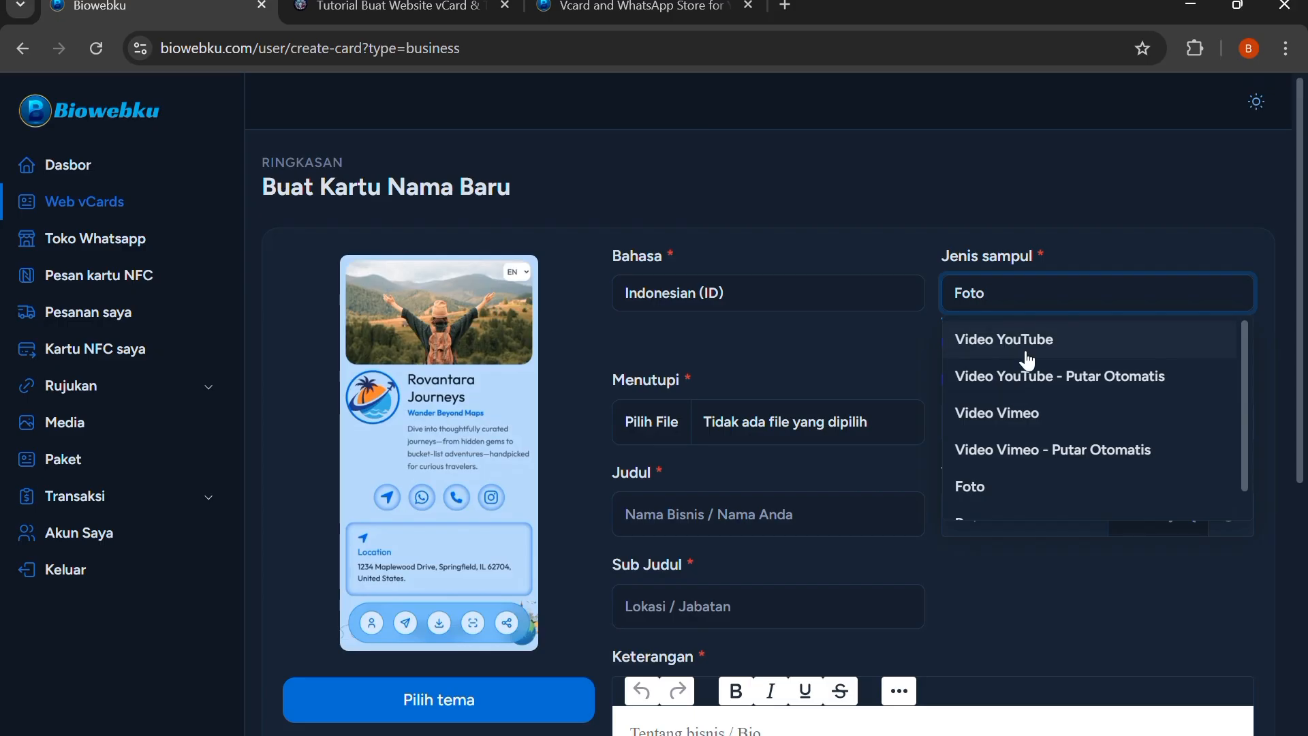
pyautogui.scroll(-3, 1022, 363)
pyautogui.scroll(3, 1016, 372)
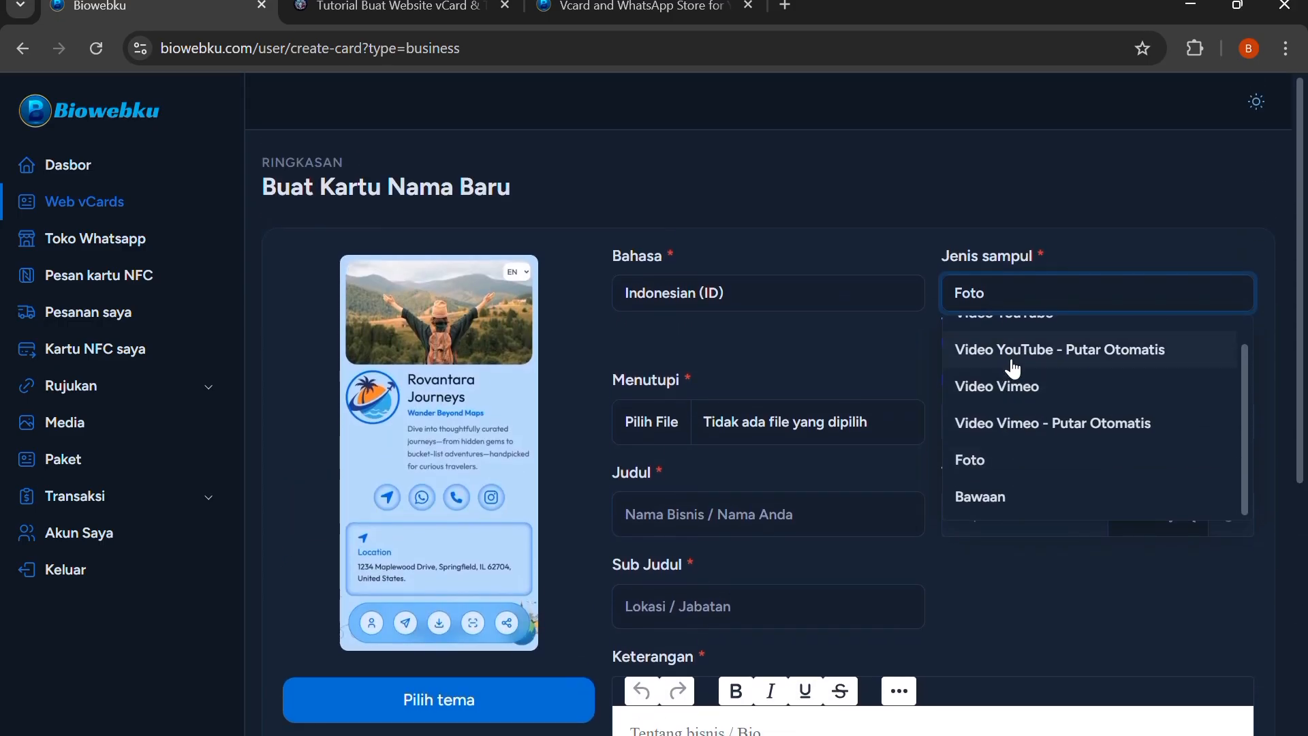
pyautogui.scroll(1, 1013, 368)
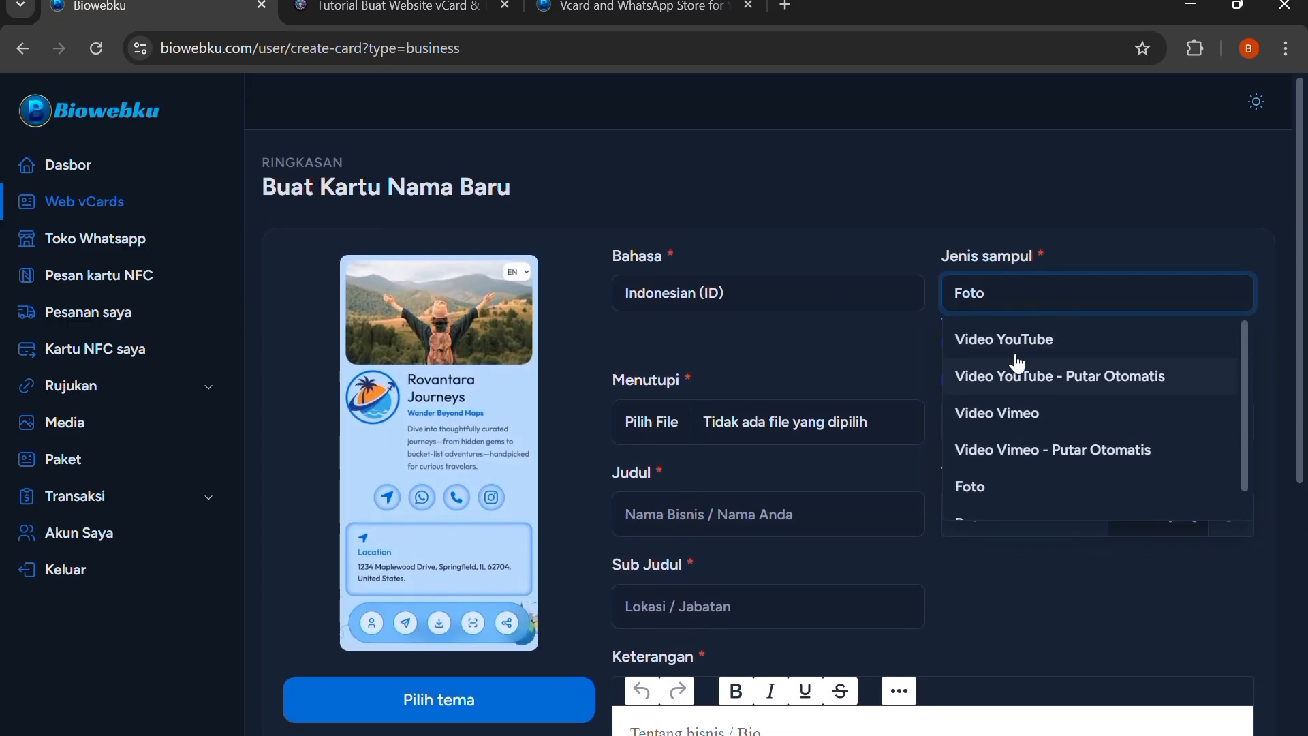
pyautogui.click(882, 237)
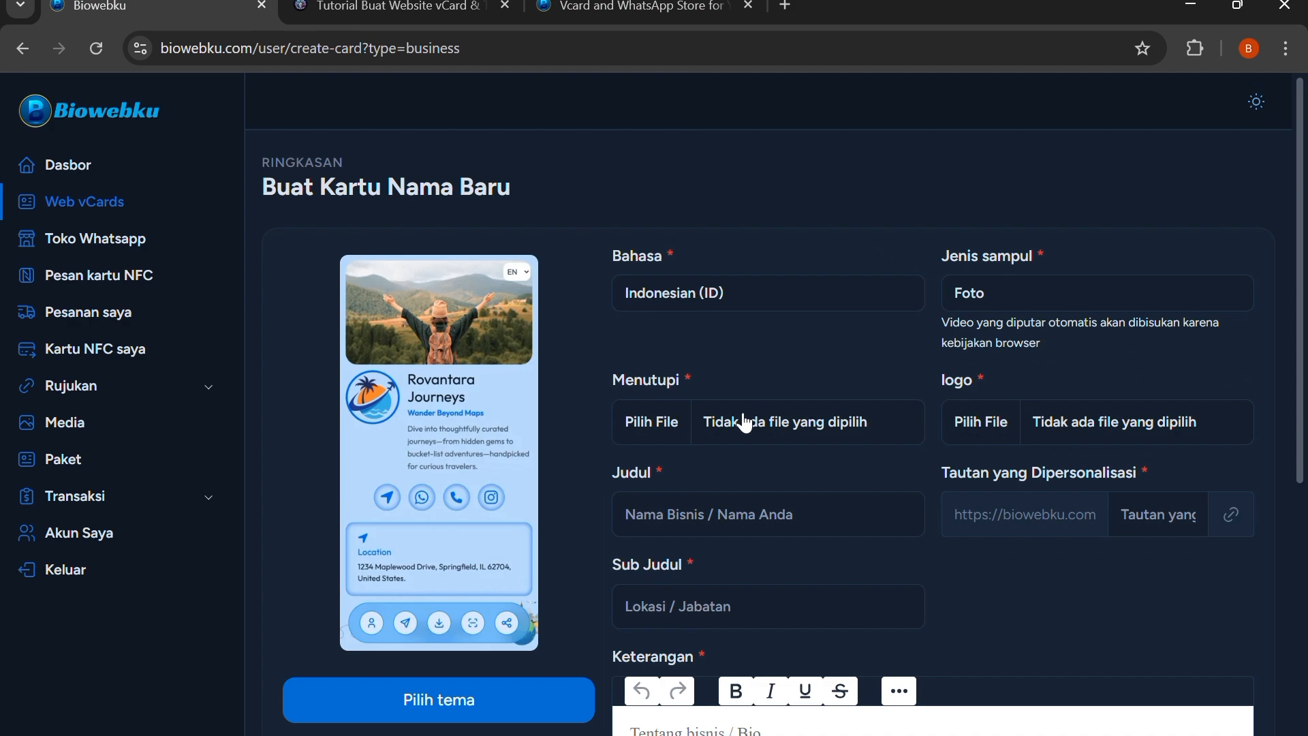
pyautogui.click(672, 305)
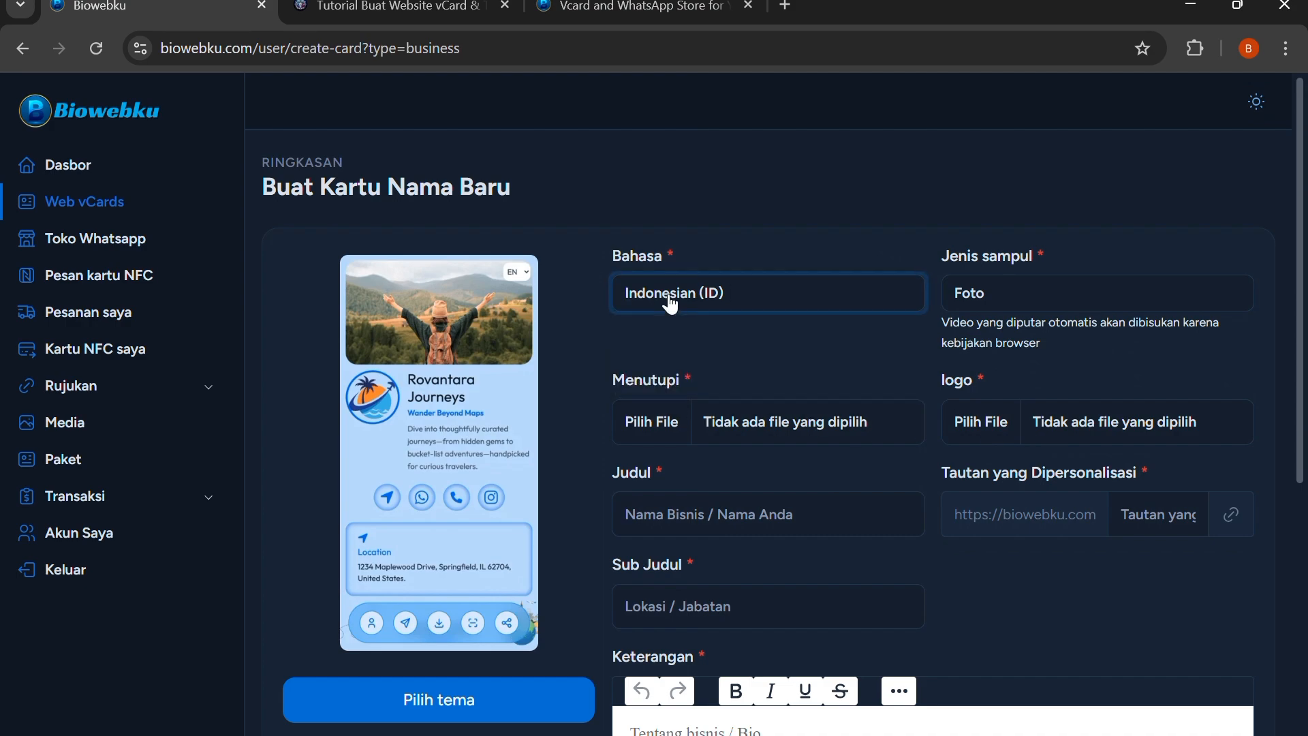
# Browse the vCard theme gallery, close it without choosing a theme, and review the rest of the new vCard form
pyautogui.scroll(-2, 440, 392)
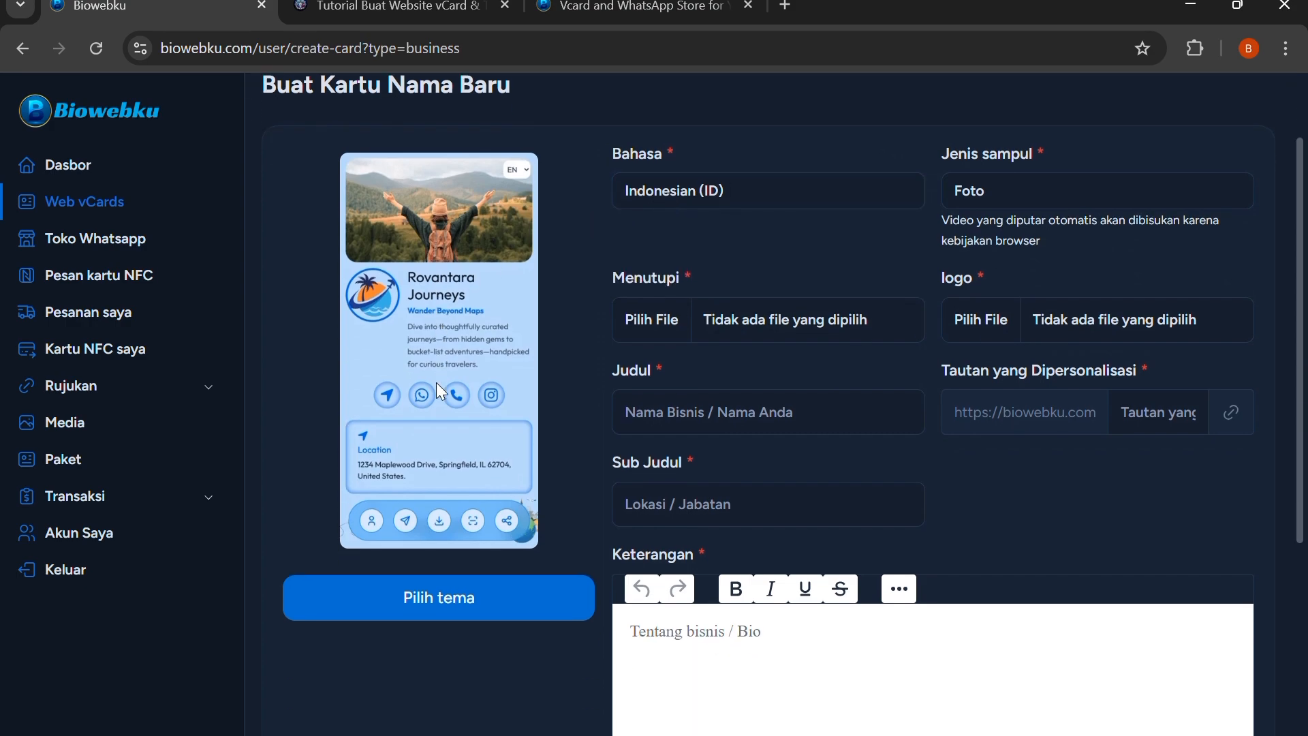
pyautogui.click(385, 605)
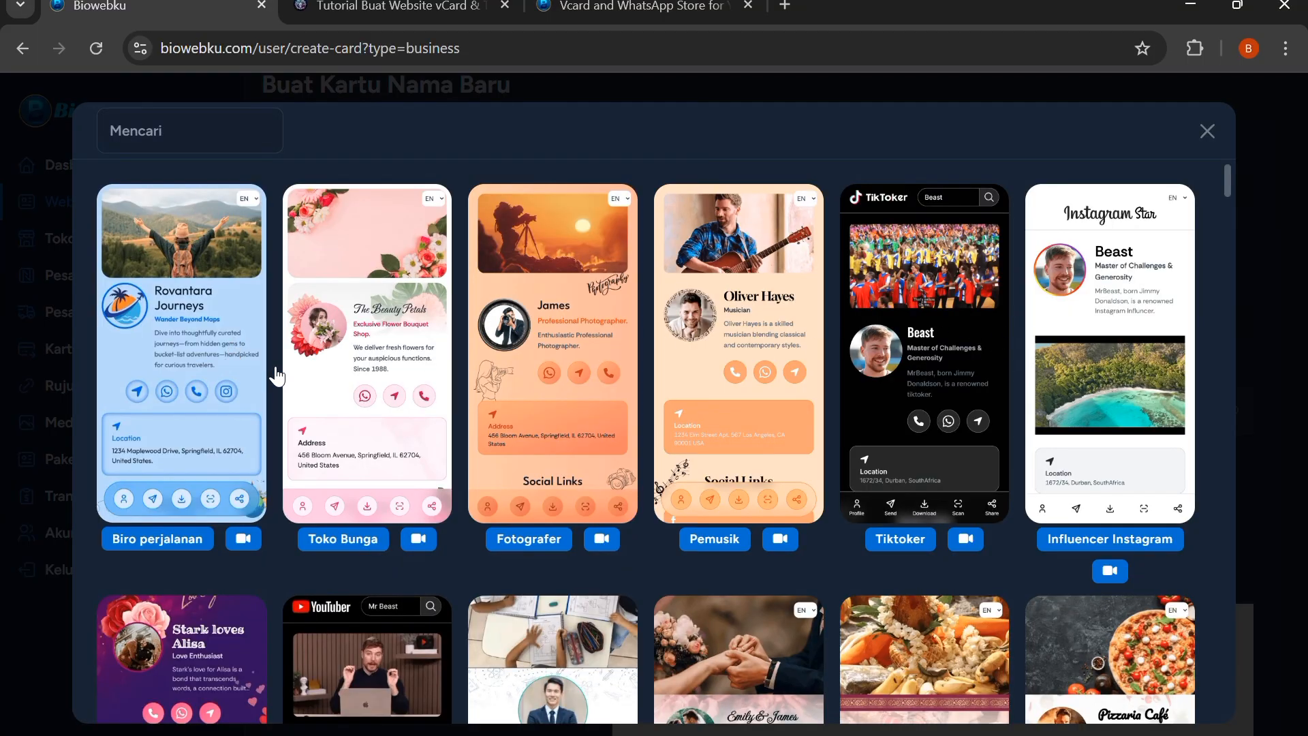
pyautogui.scroll(-5, 597, 395)
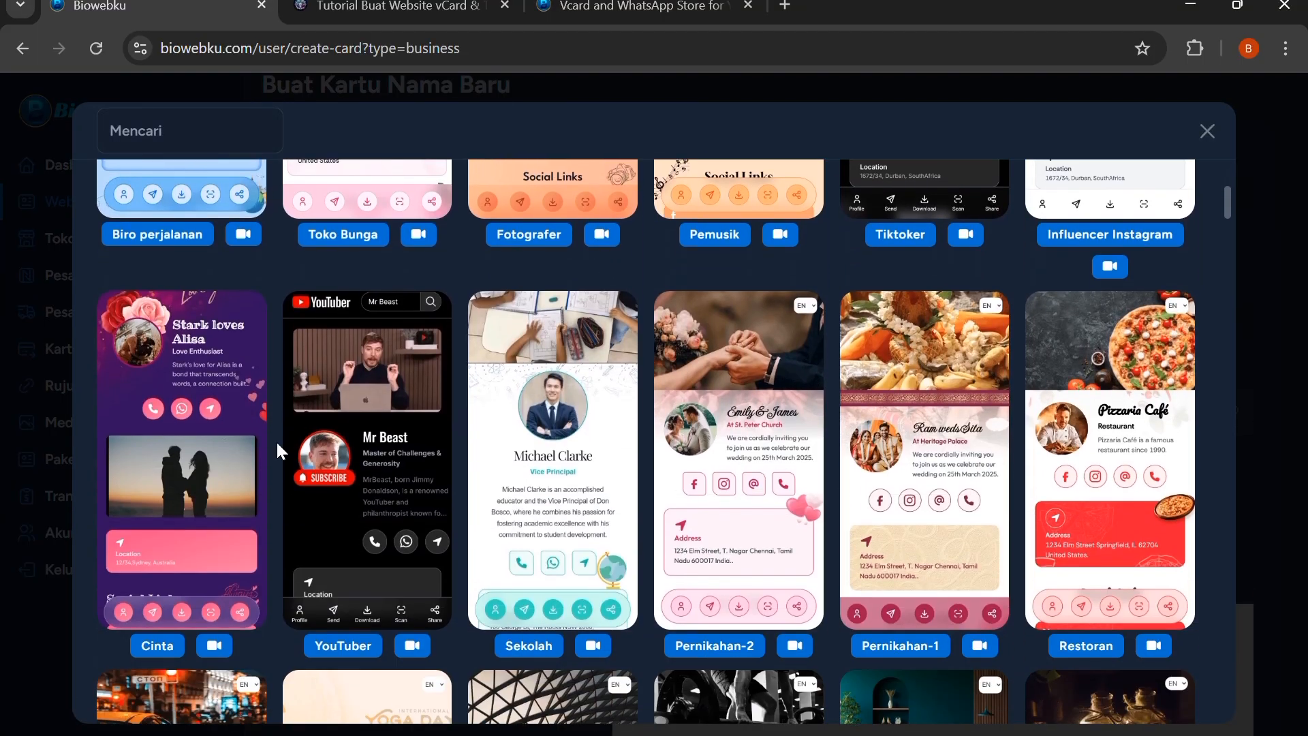
pyautogui.scroll(-20, 903, 444)
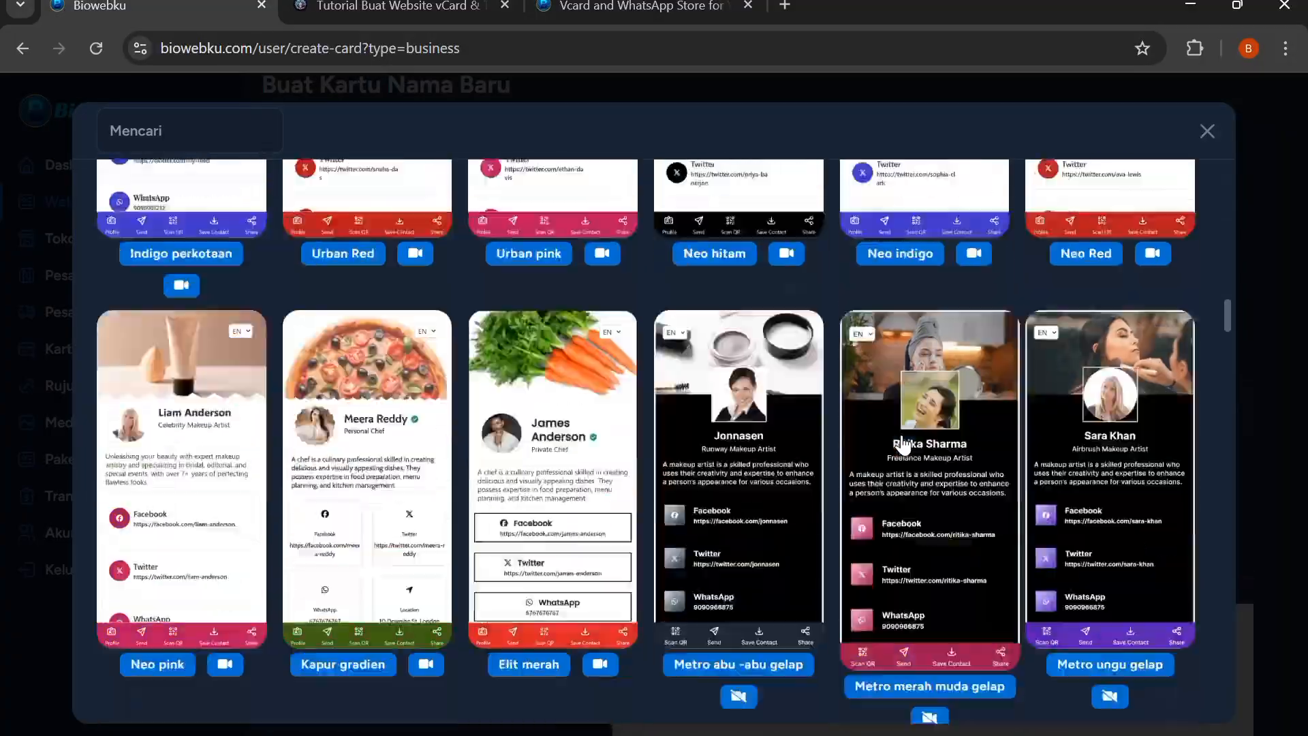
pyautogui.scroll(-20, 902, 445)
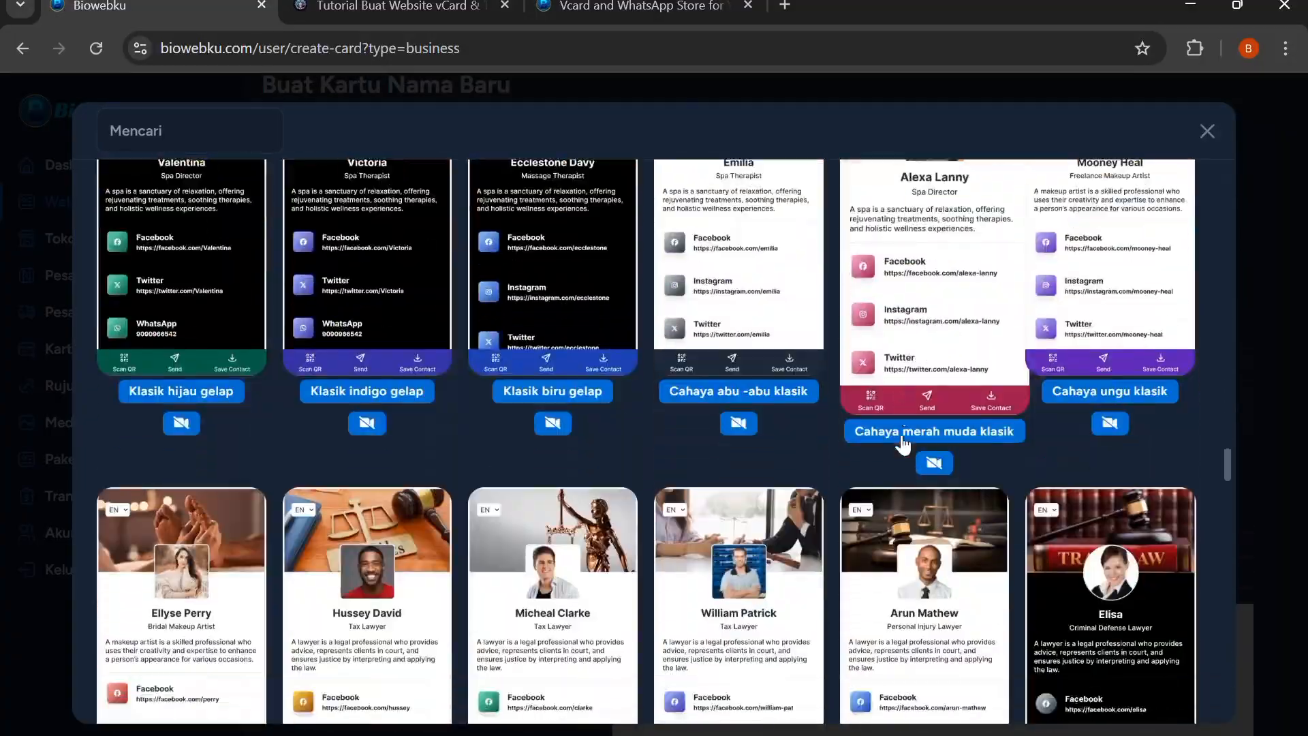
pyautogui.scroll(-10, 903, 444)
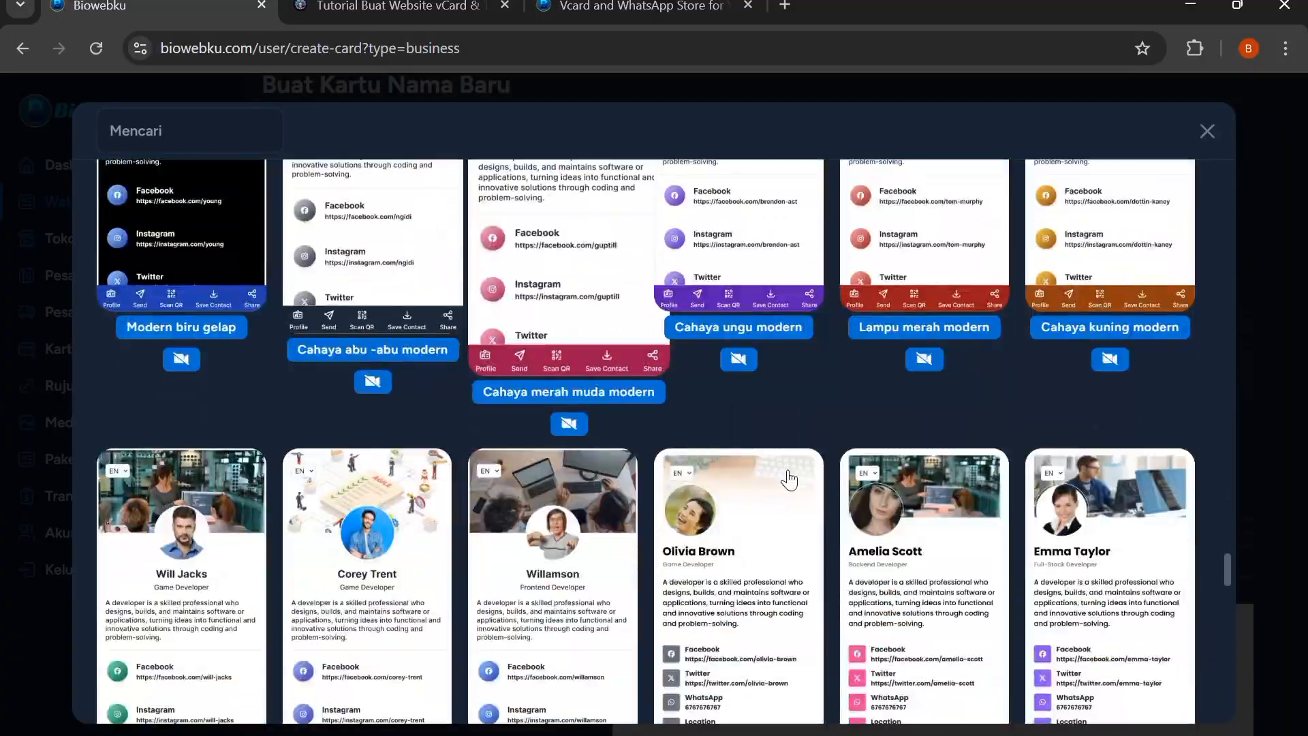
pyautogui.scroll(-5, 494, 500)
pyautogui.scroll(15, 518, 502)
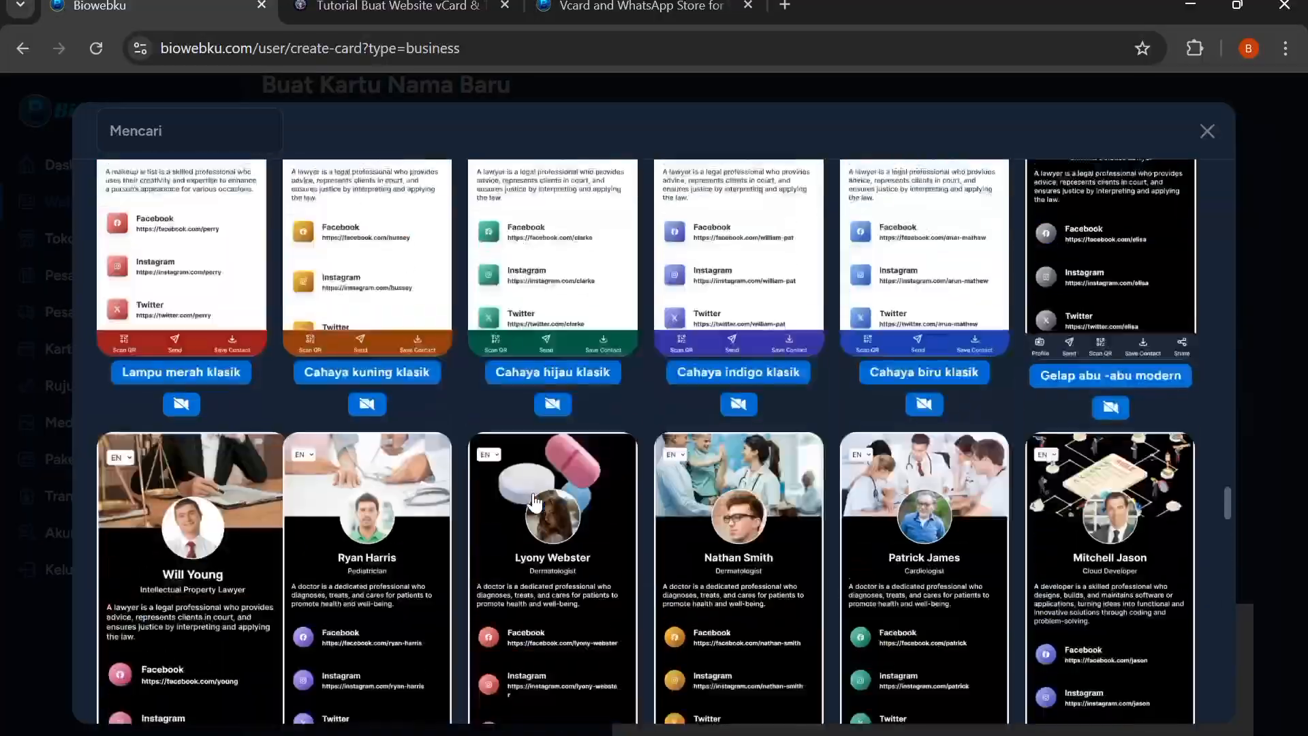
pyautogui.scroll(20, 535, 504)
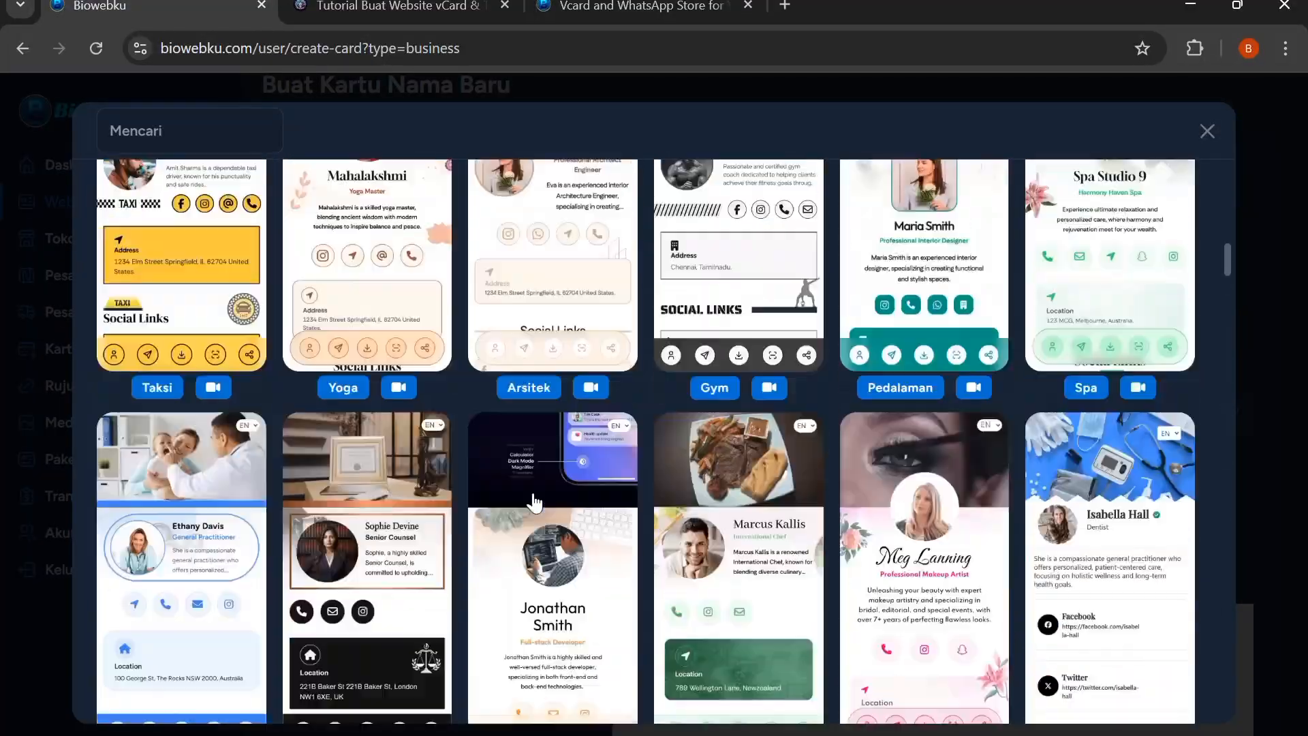
pyautogui.scroll(2, 535, 503)
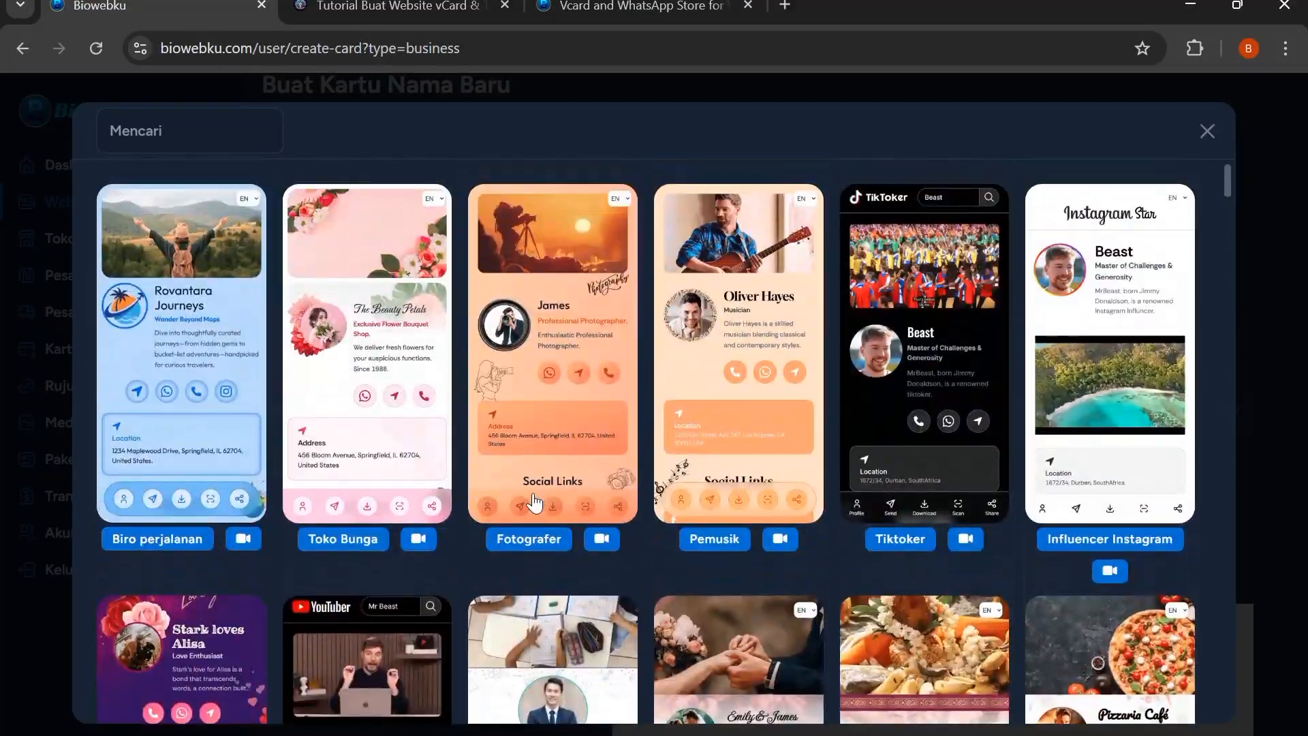
pyautogui.click(1207, 132)
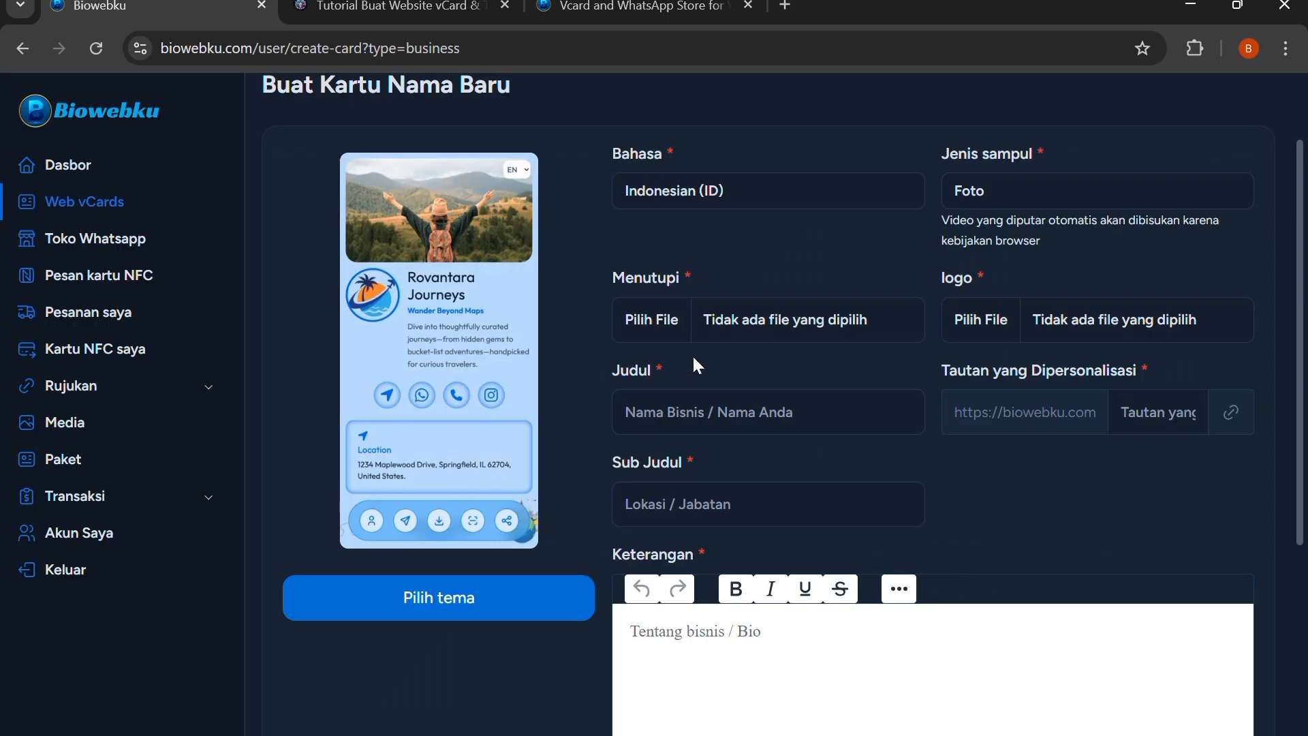
pyautogui.scroll(-3, 719, 582)
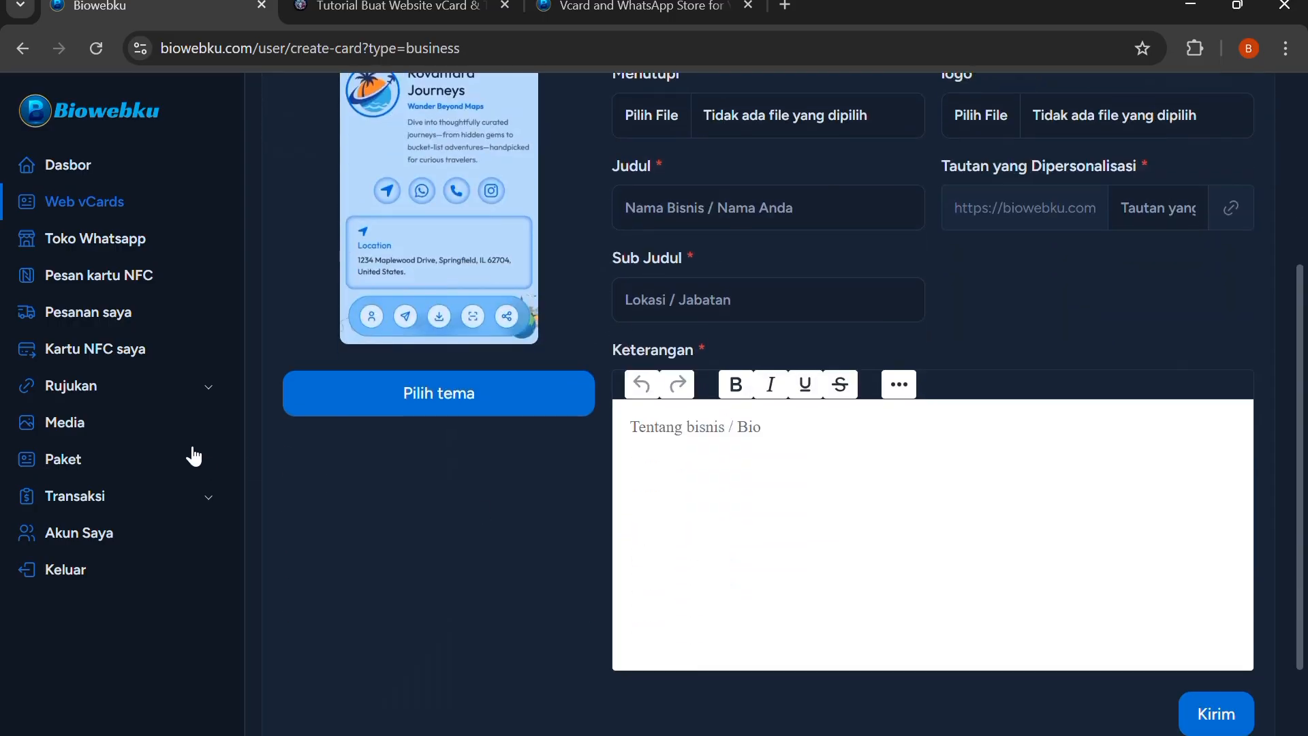
# Return to the Web vCards list and open the live page of the Demo Travel vCard
pyautogui.scroll(3, 127, 196)
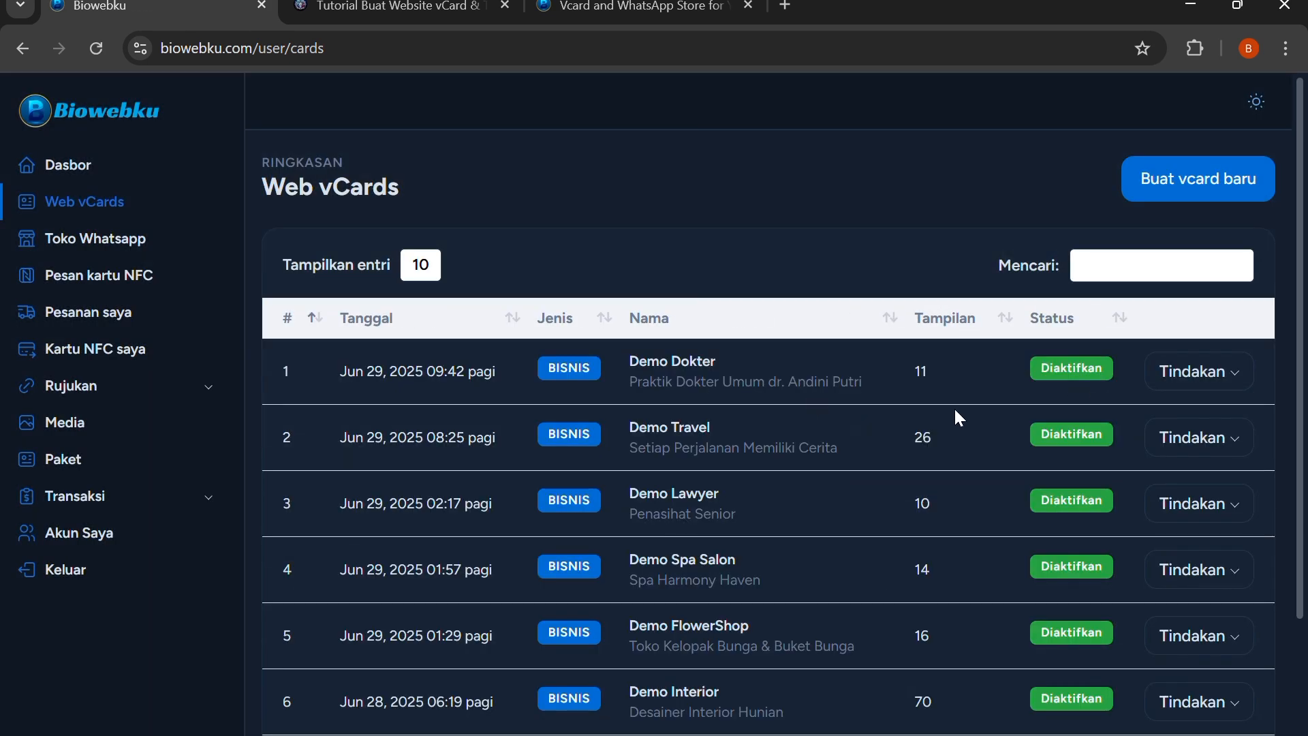
pyautogui.click(1200, 453)
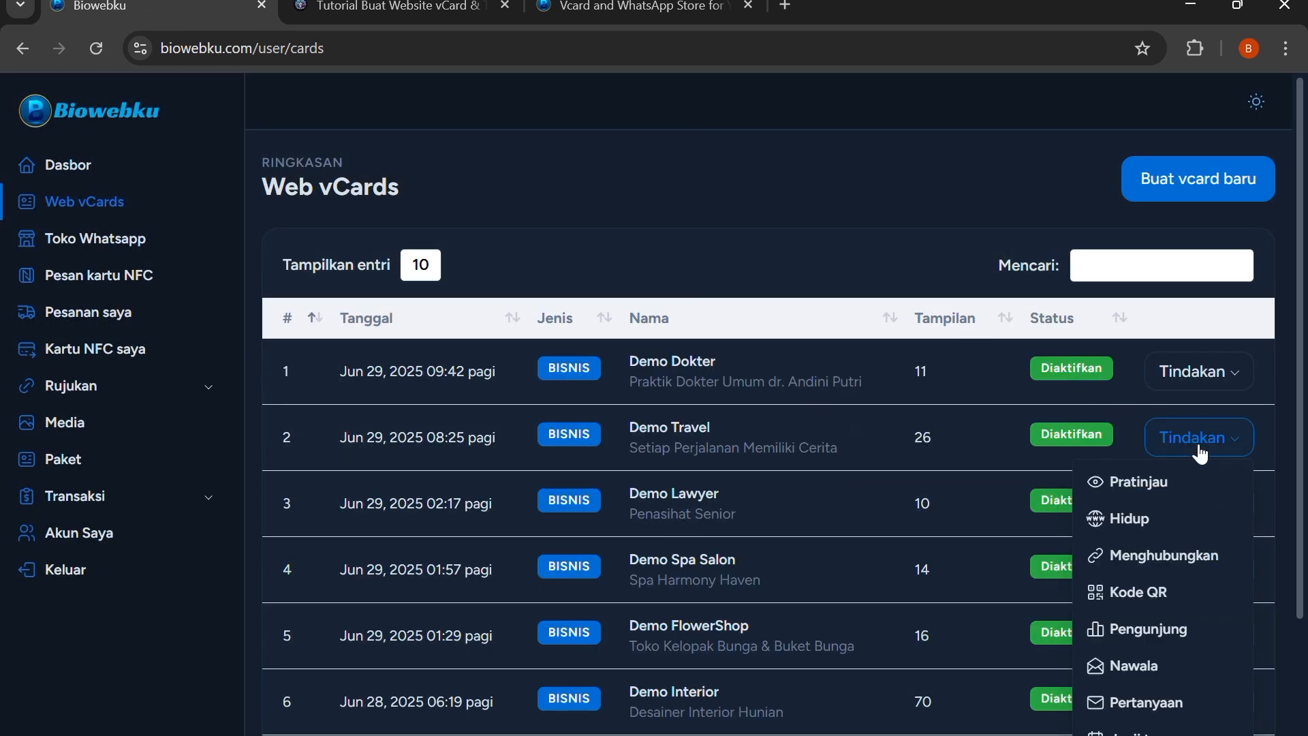
pyautogui.scroll(-2, 1165, 489)
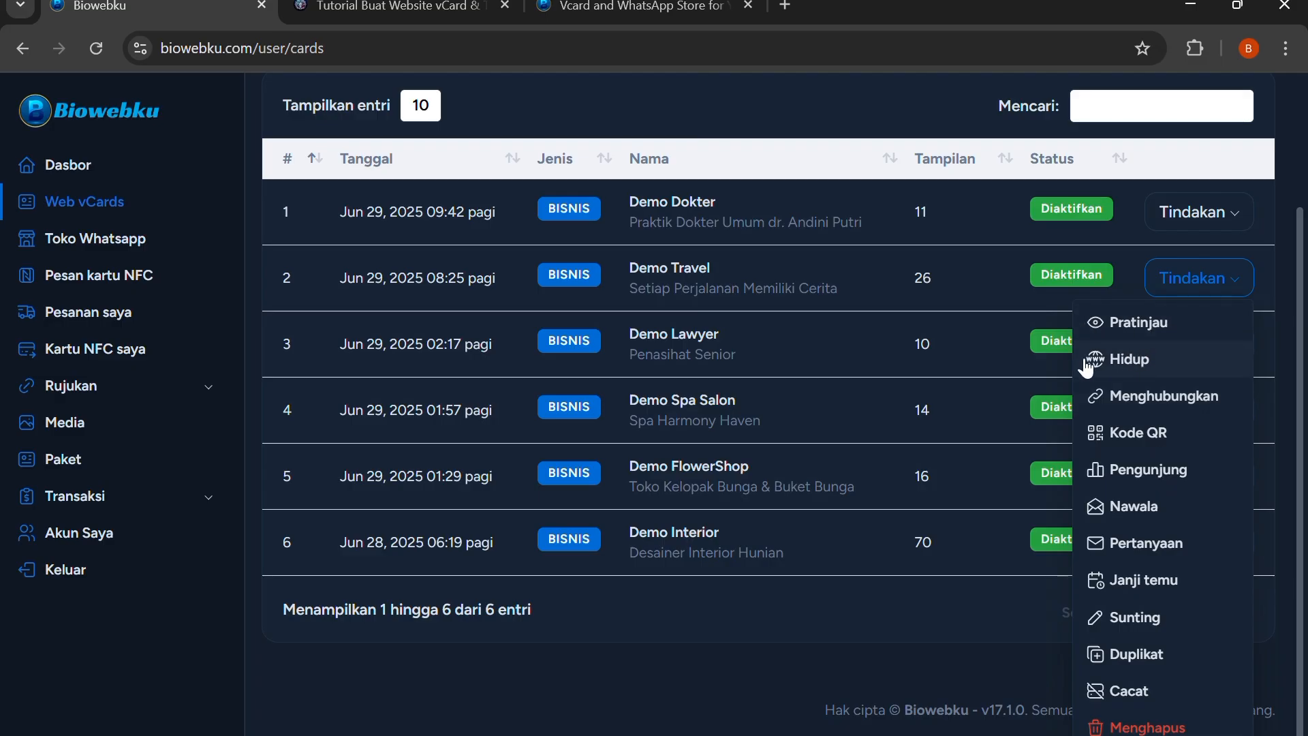
pyautogui.click(1139, 368)
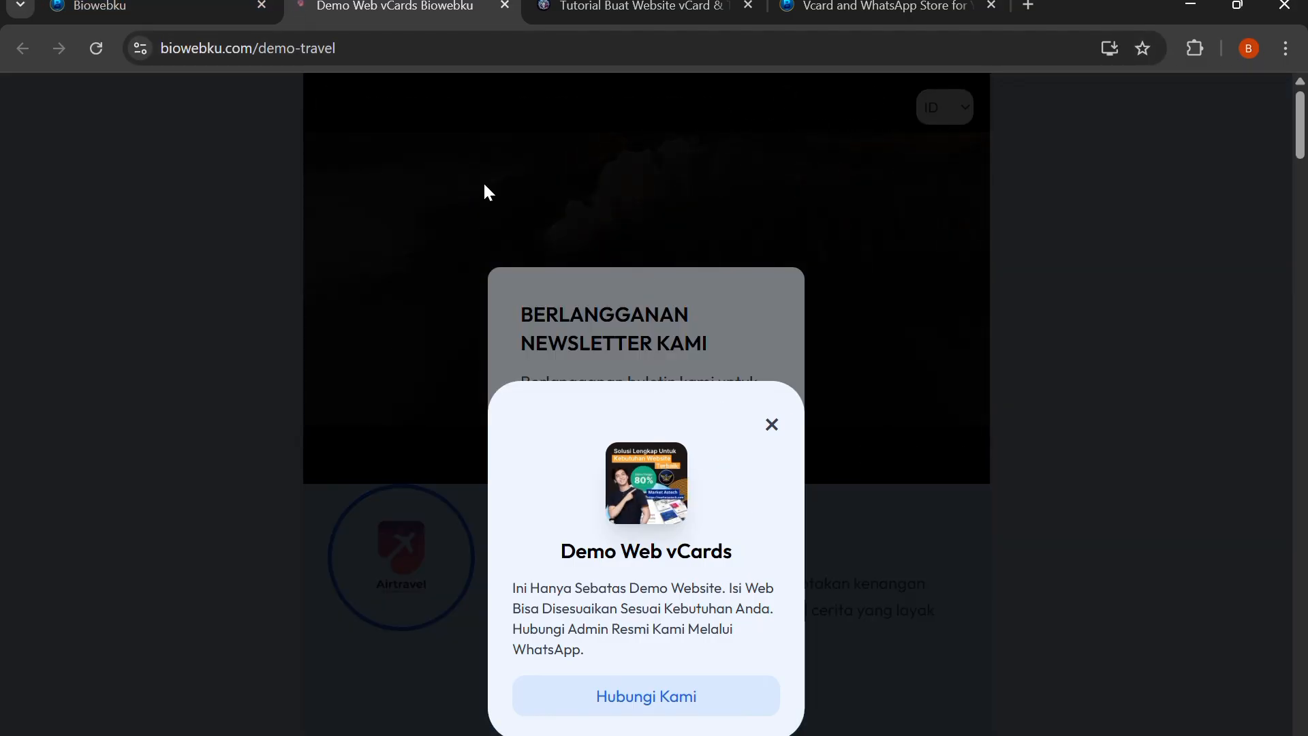
# From the dashboard, open the Demo Travel vCard's custom domain connection page and go back to the list
pyautogui.click(156, 8)
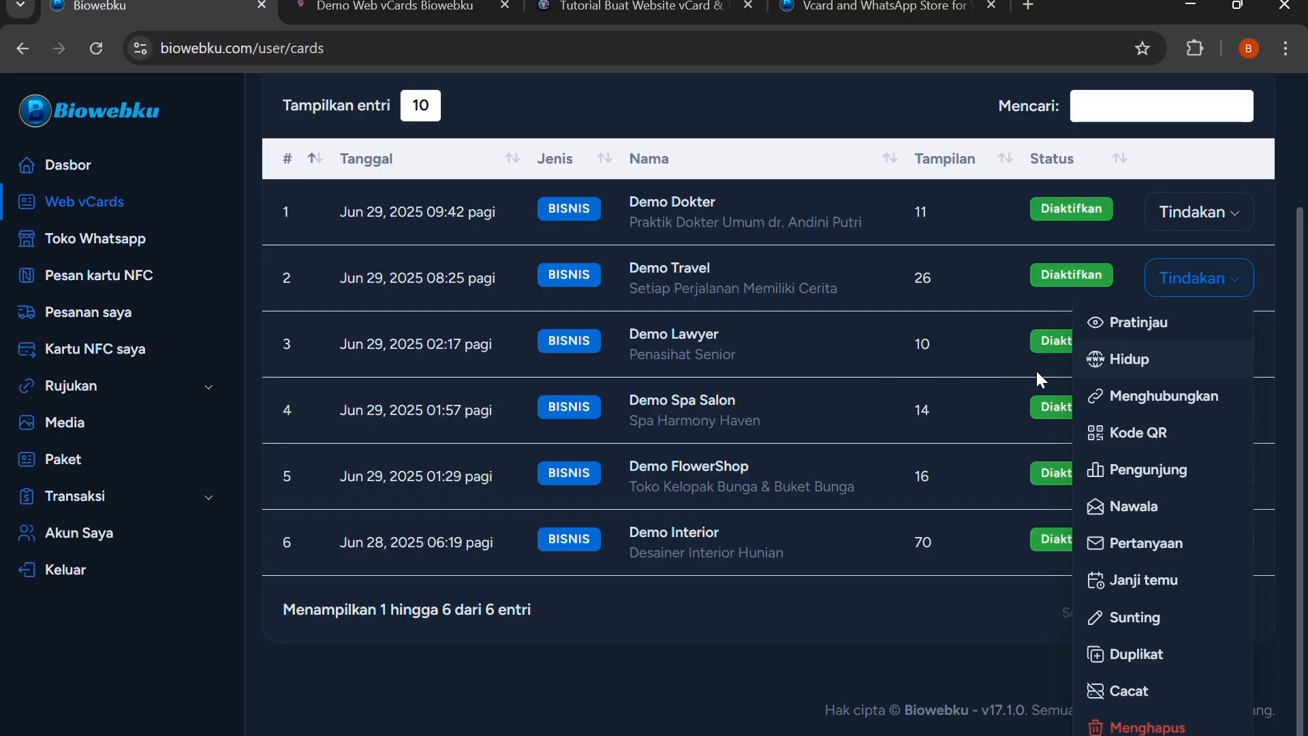
pyautogui.click(1167, 402)
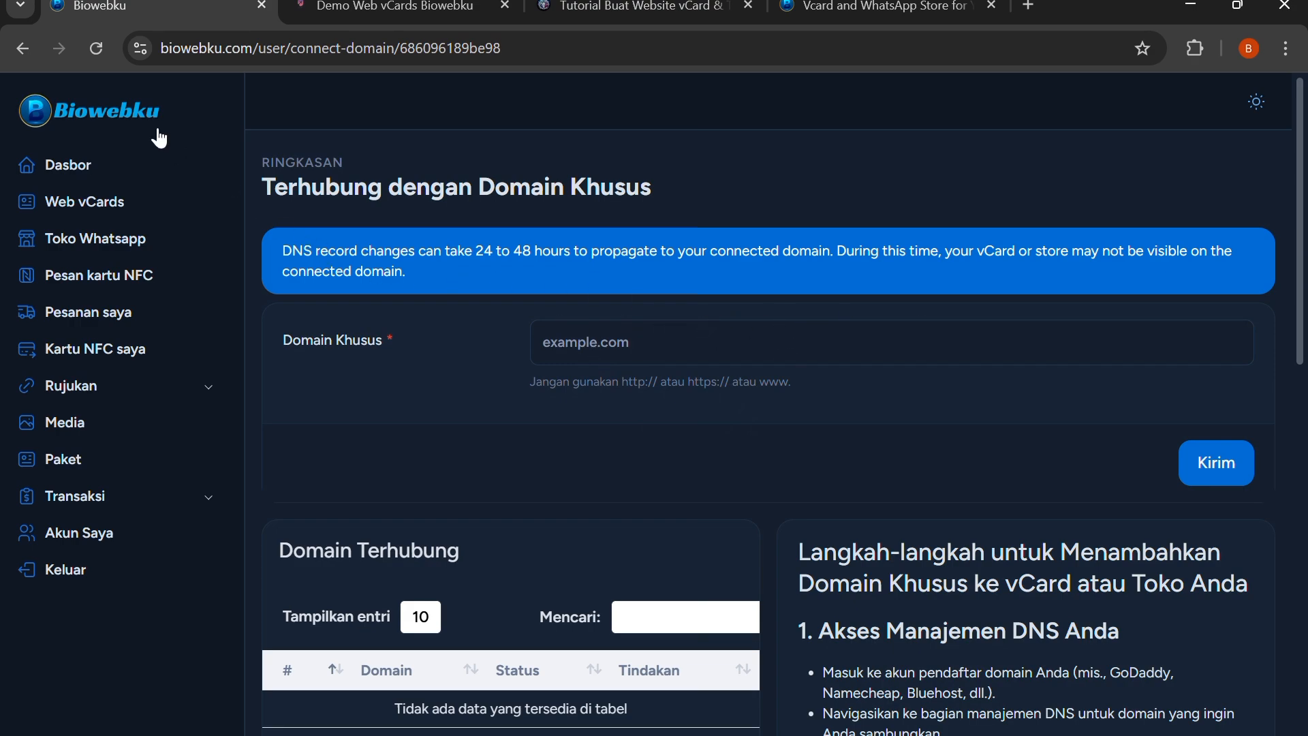
pyautogui.click(27, 45)
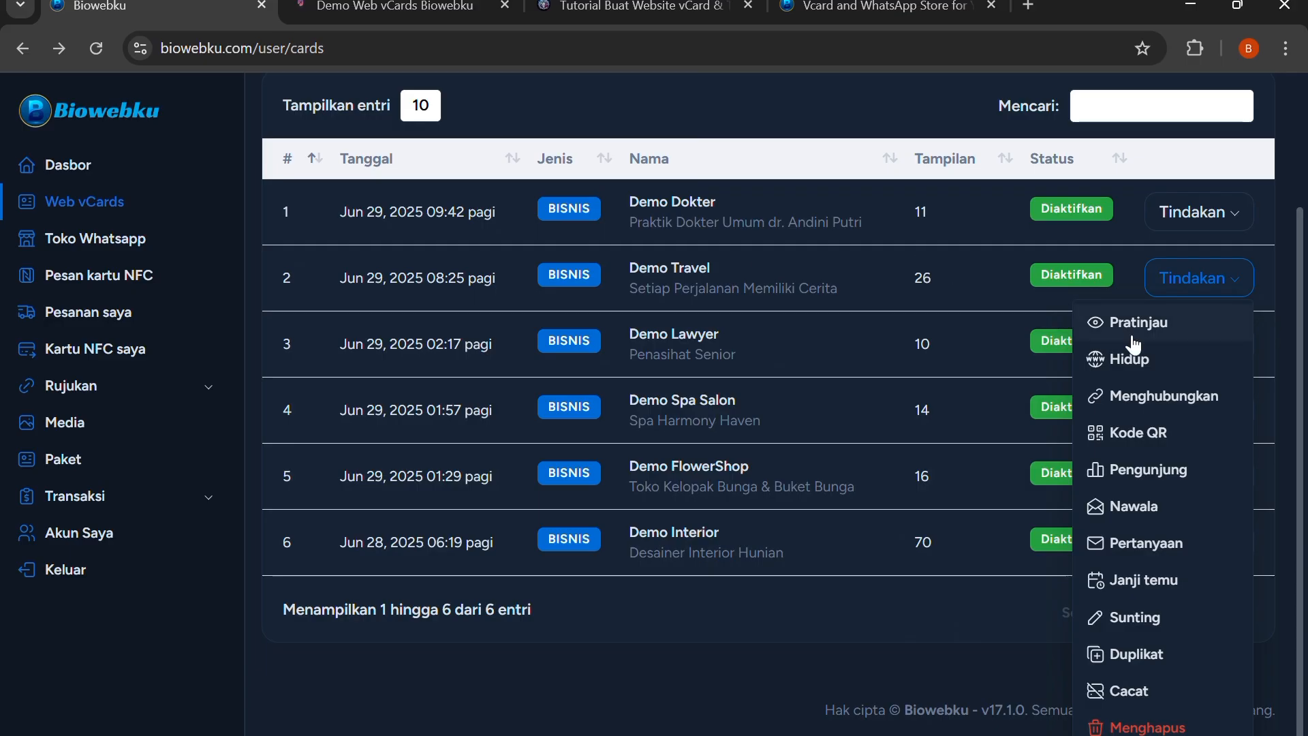
# Display the Demo Travel vCard's QR code and close it
pyautogui.click(1115, 432)
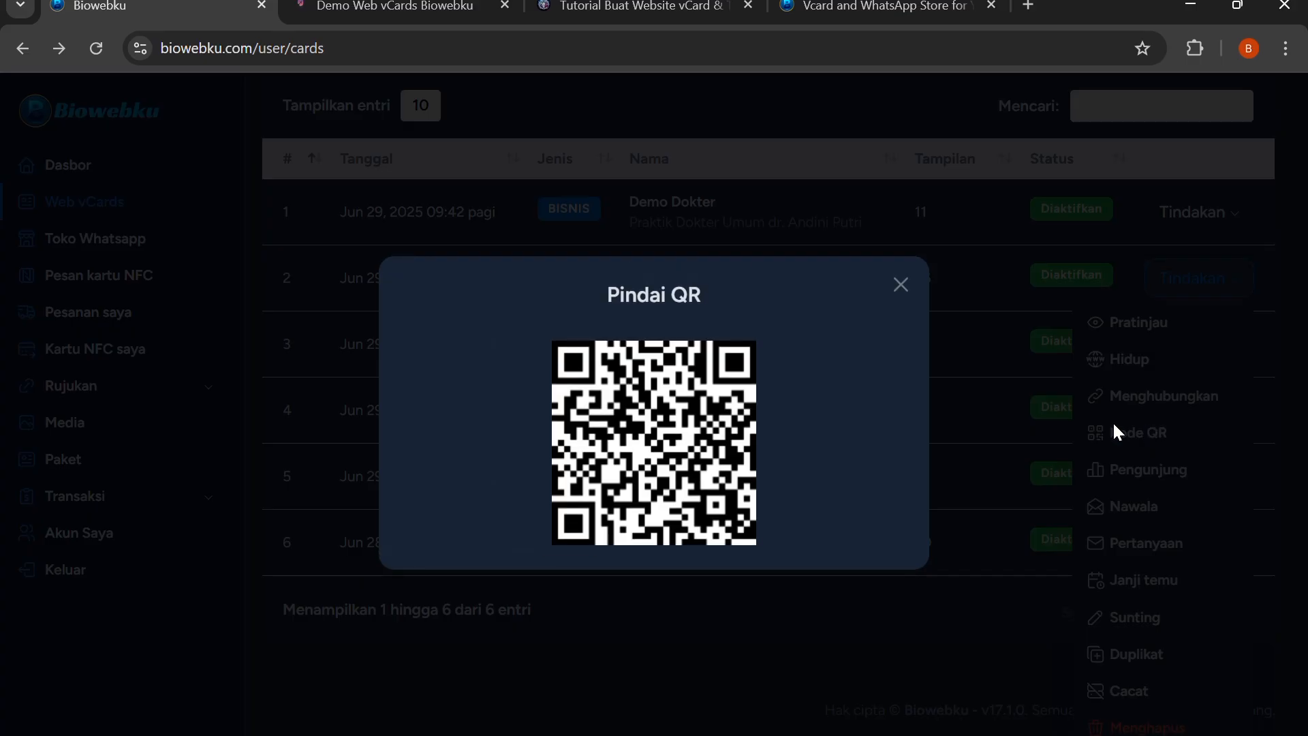
pyautogui.click(900, 284)
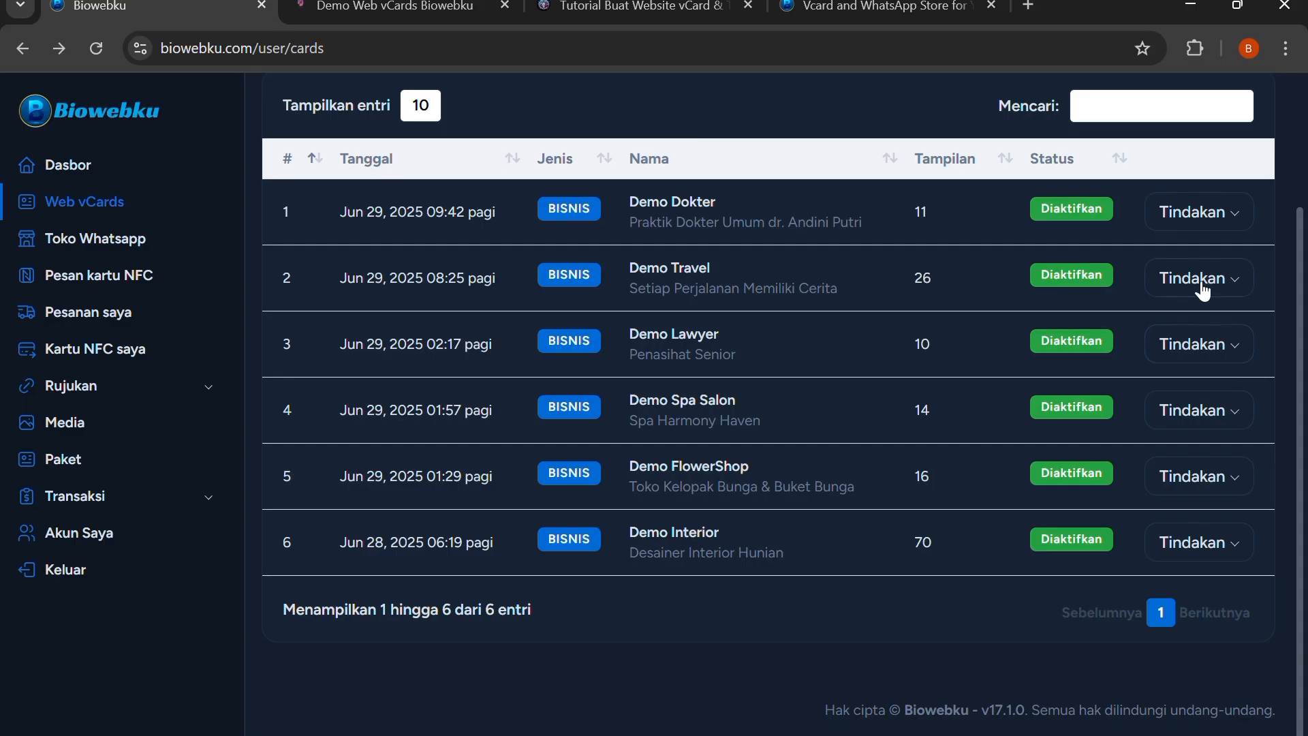
# Review the Demo Travel vCard's visitor log and return to the Web vCards list
pyautogui.click(1202, 293)
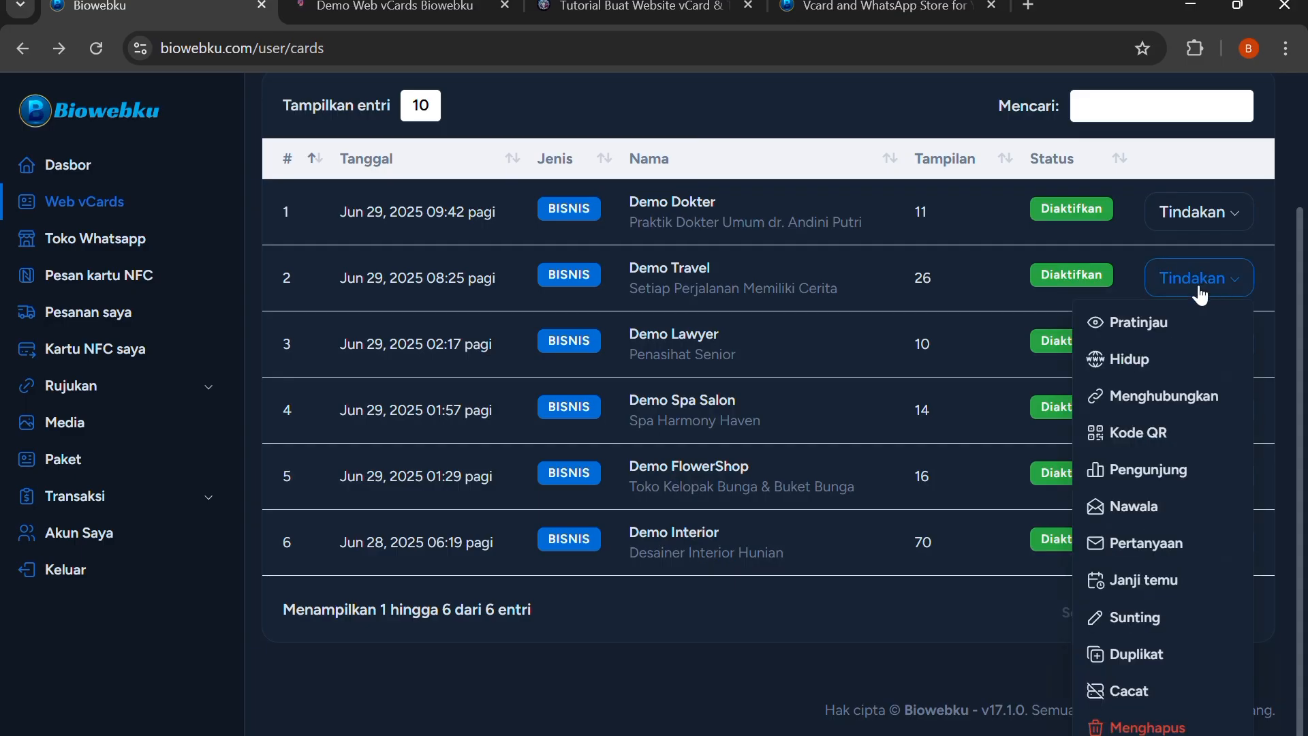
pyautogui.click(1168, 480)
pyautogui.scroll(-2, 817, 406)
pyautogui.scroll(1, 824, 398)
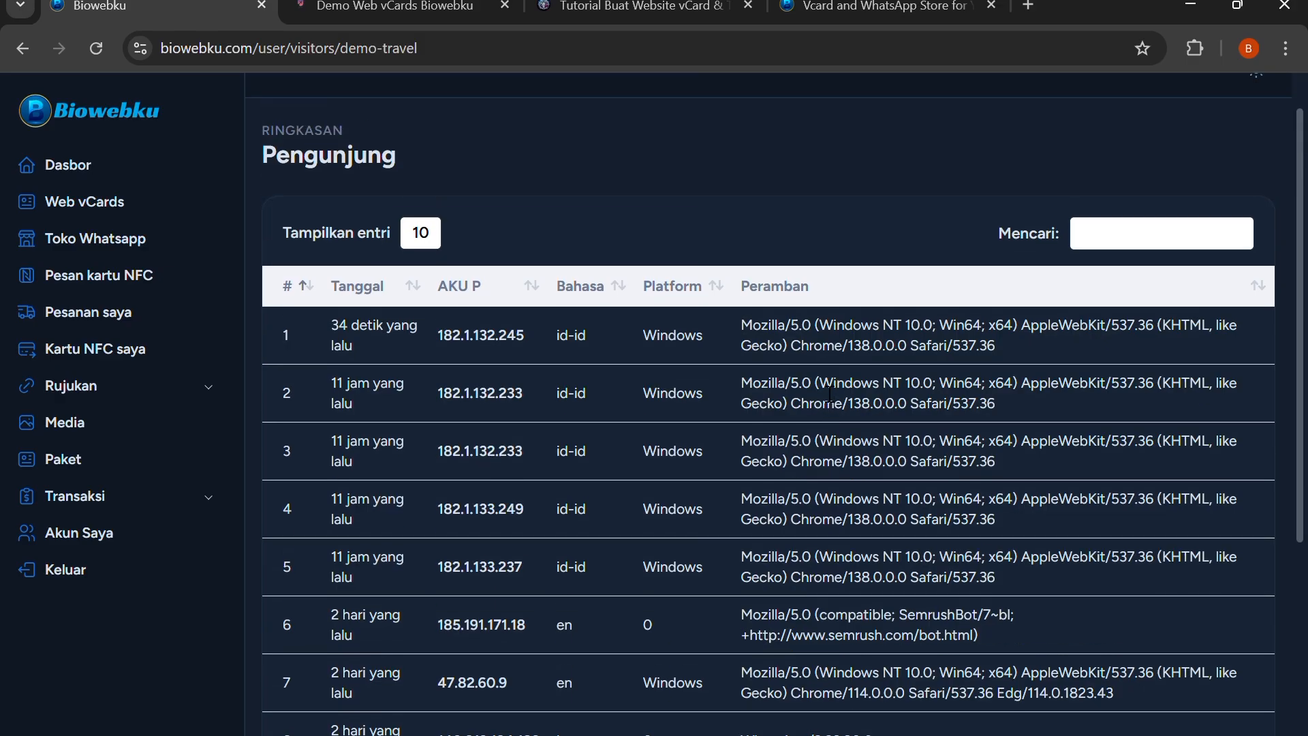
pyautogui.scroll(1, 830, 394)
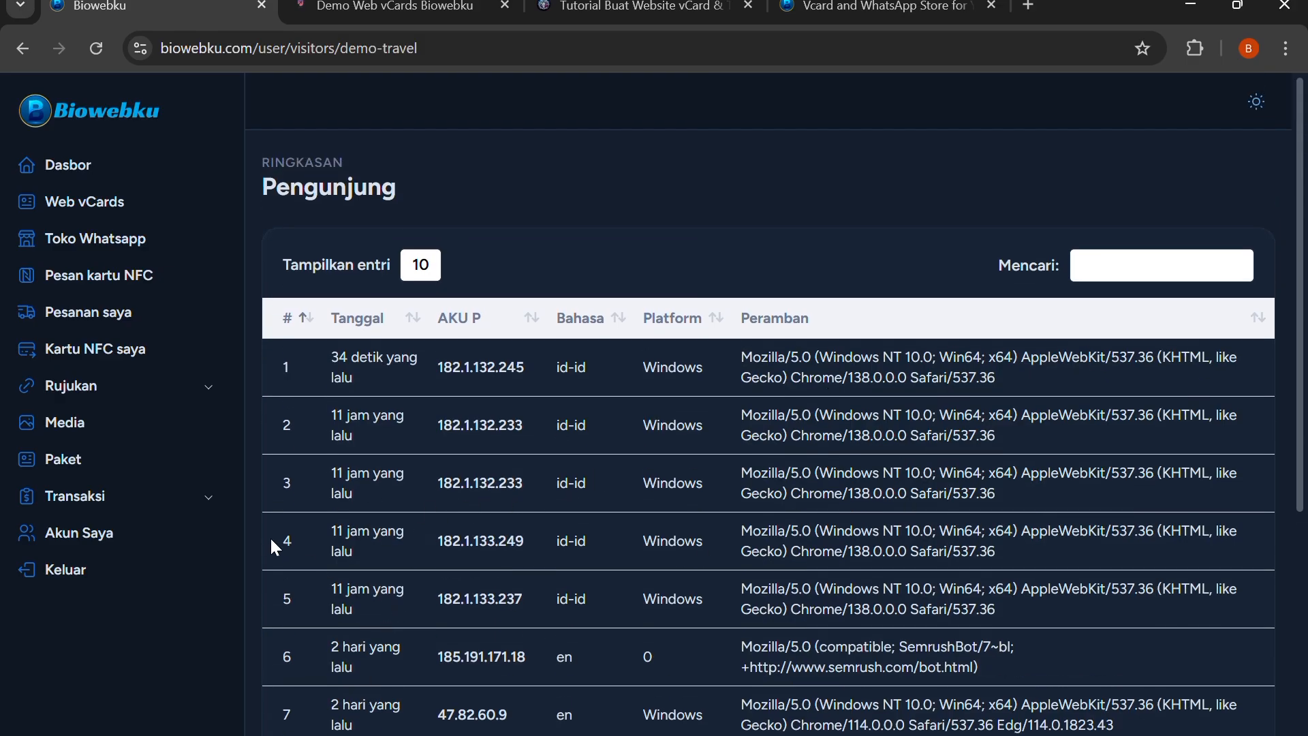
pyautogui.click(22, 47)
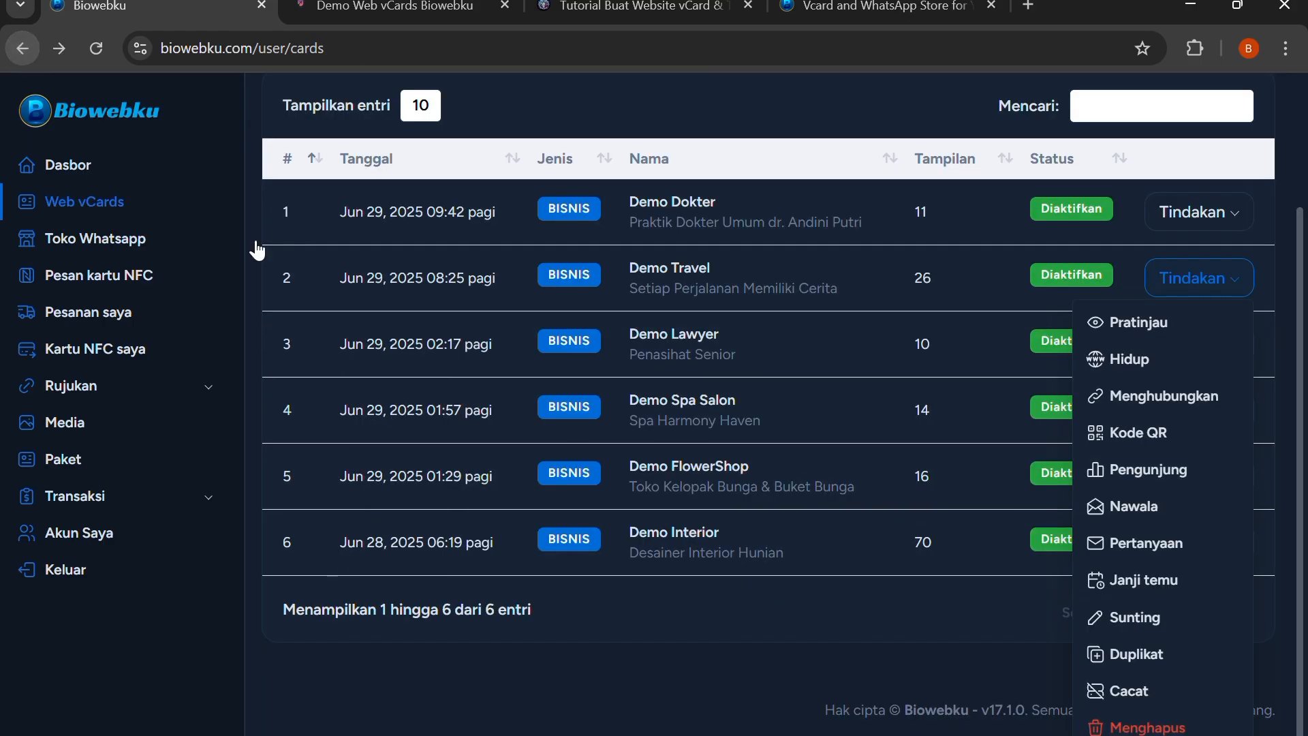
# View the Demo Travel vCard's newsletter subscribers and the subscription popup on its live page, and return to the vCards list
pyautogui.click(1152, 506)
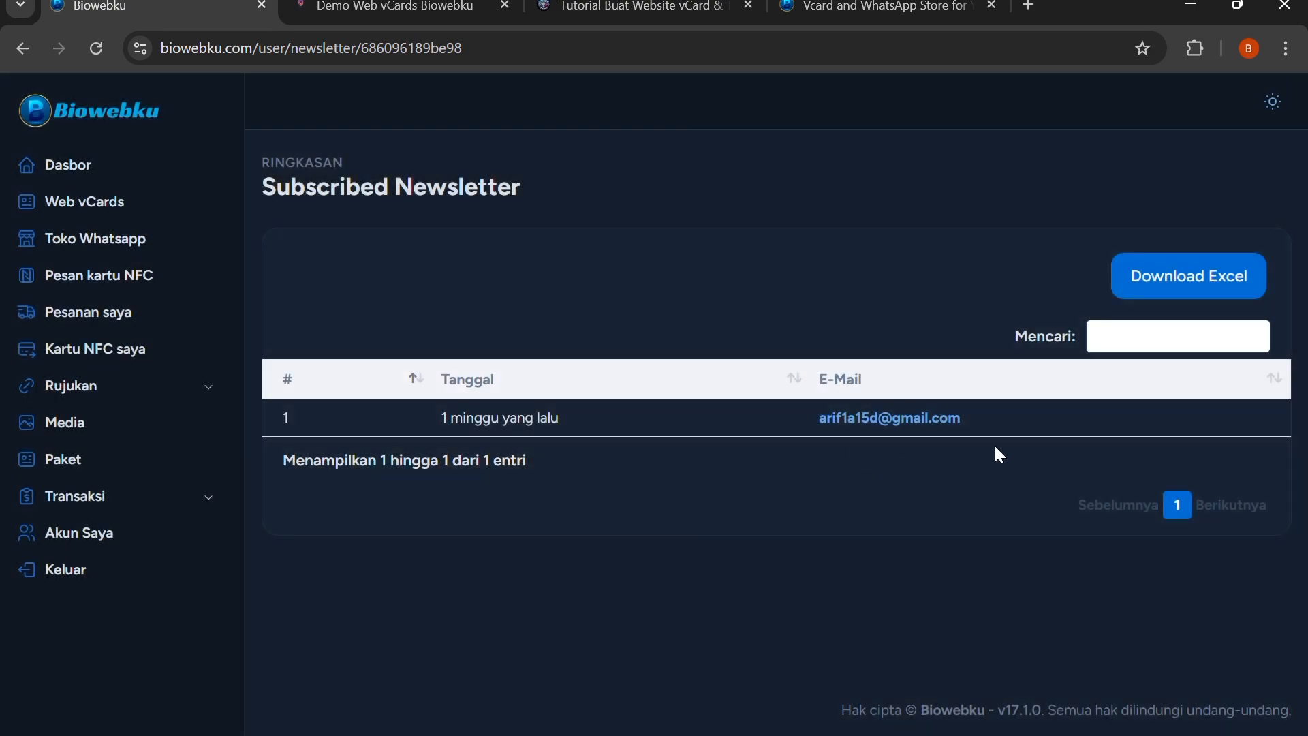
pyautogui.click(389, 7)
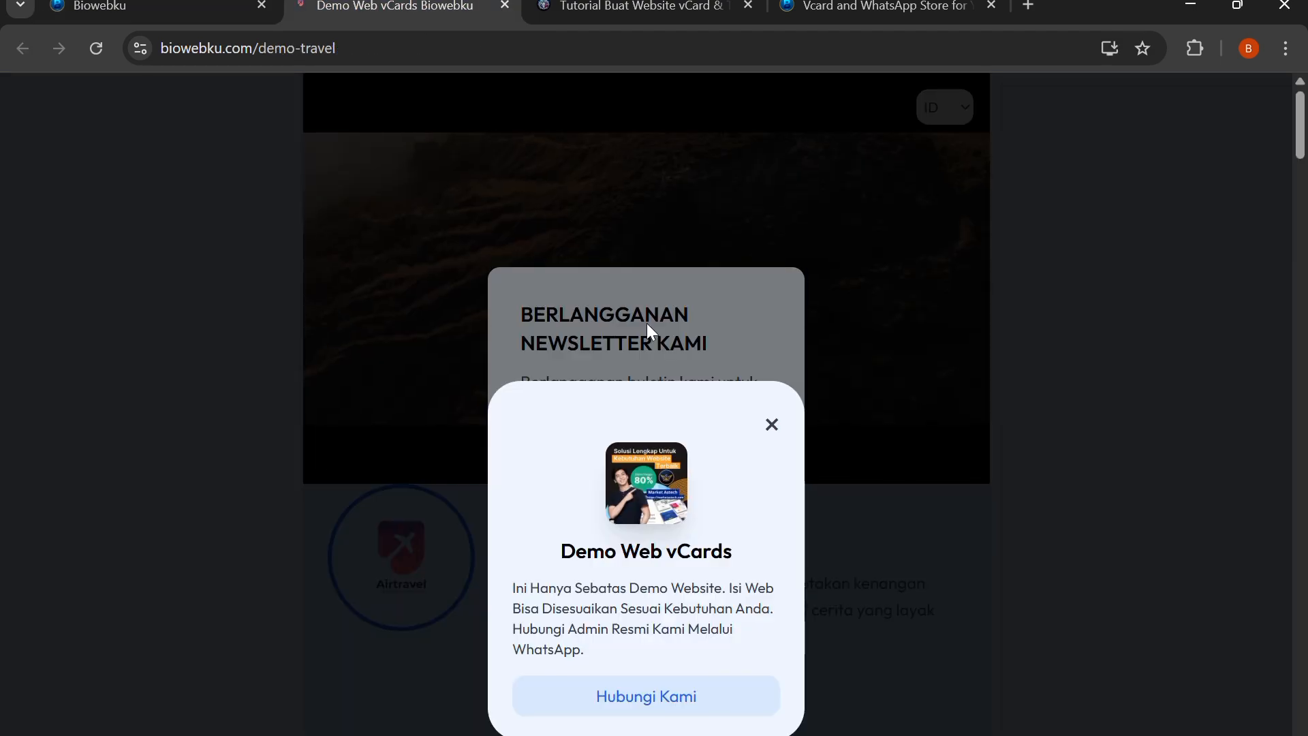
pyautogui.click(770, 424)
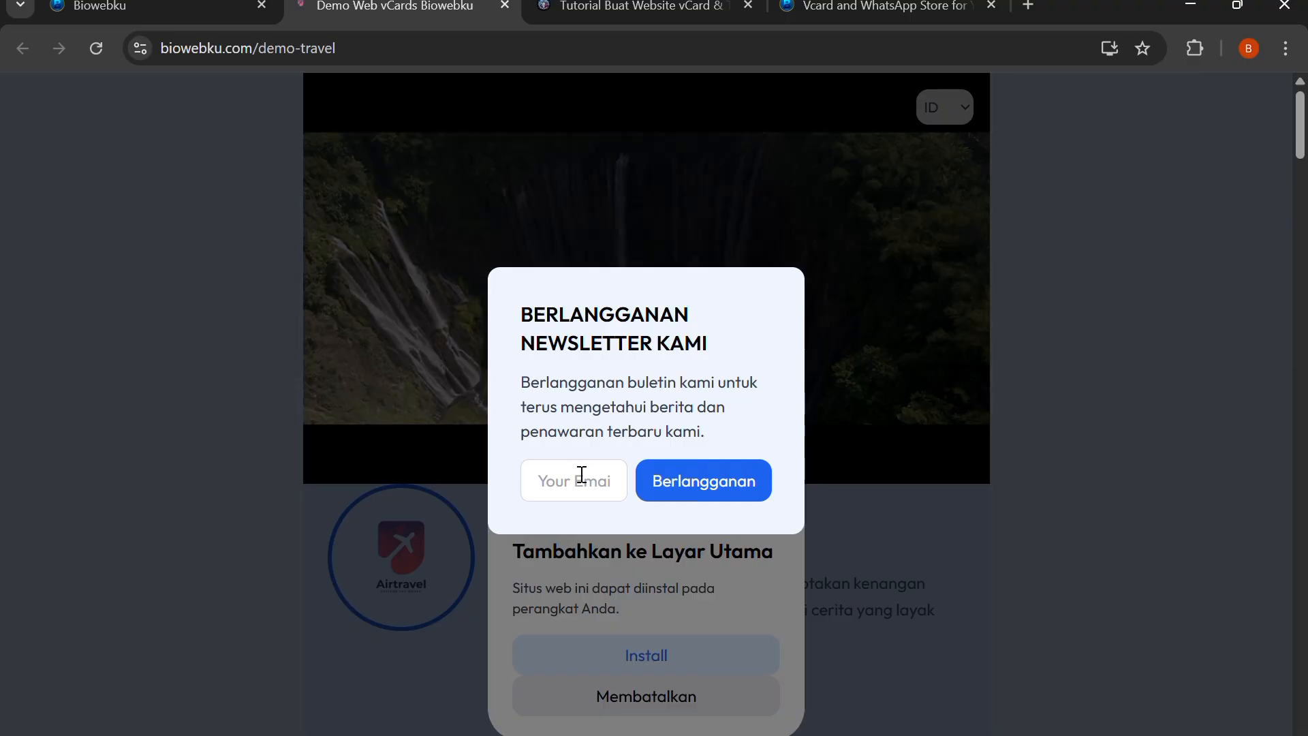
pyautogui.click(146, 4)
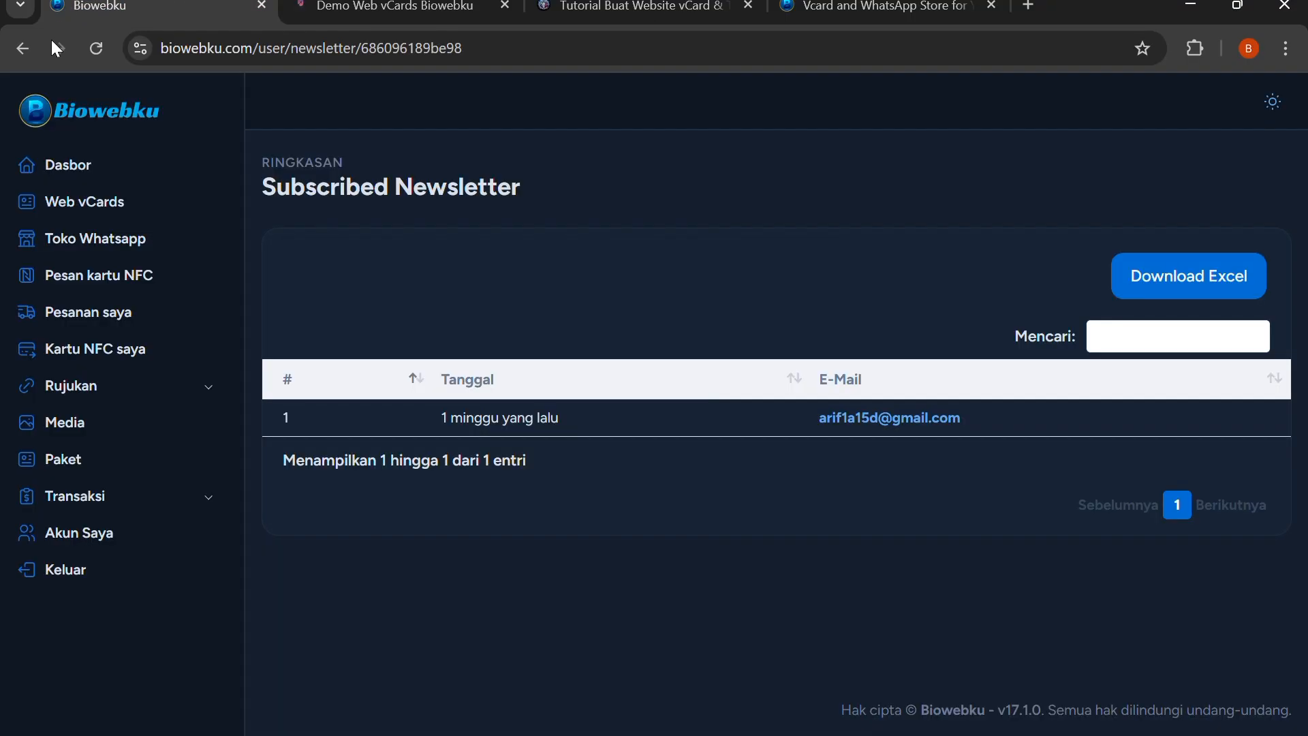
pyautogui.click(27, 47)
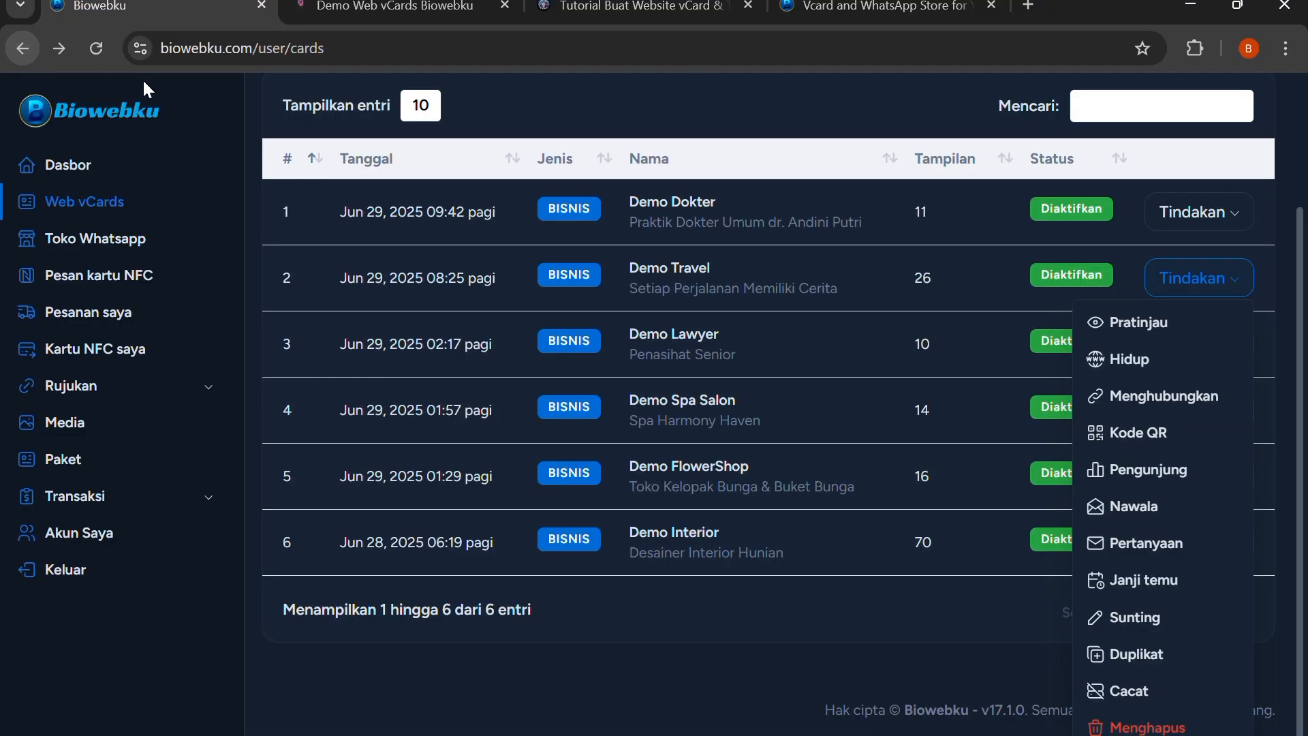
# Open the Demo Travel vCard's inquiries page, switch to its live page and dismiss the newsletter and install prompts
pyautogui.click(1164, 549)
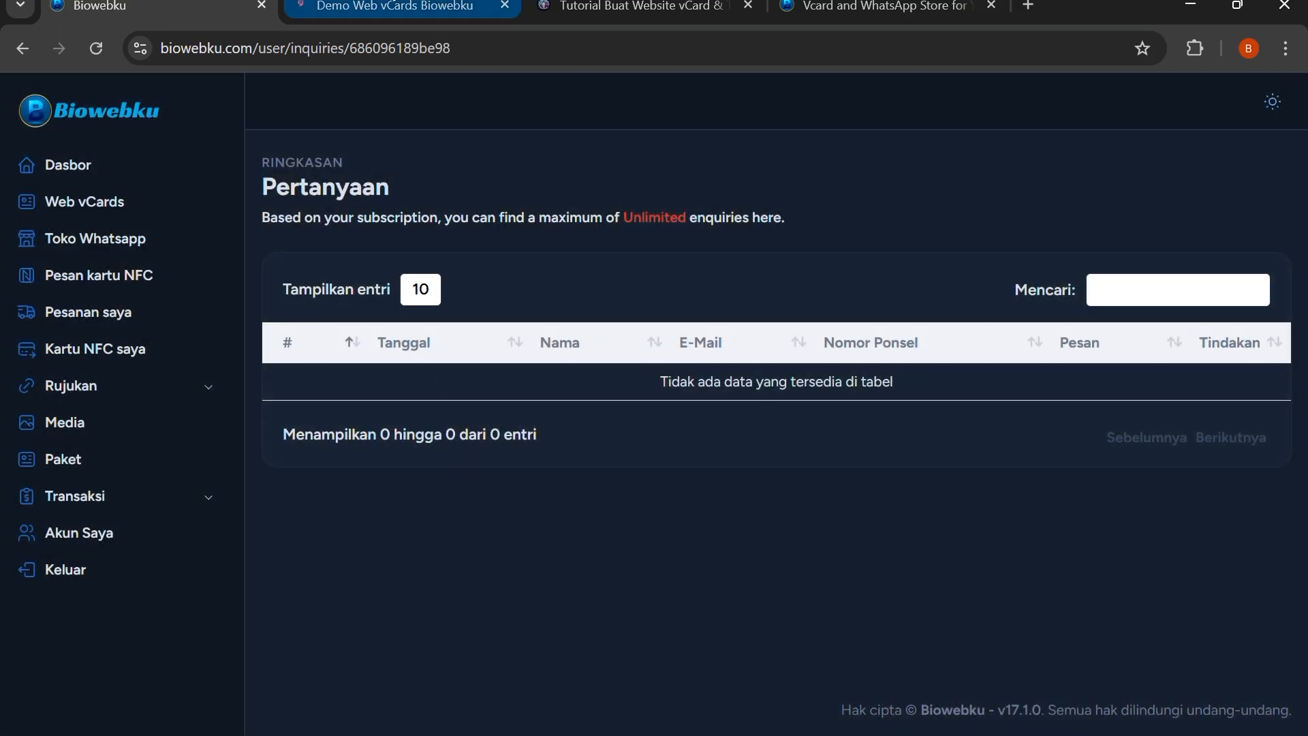
pyautogui.click(394, 7)
pyautogui.click(910, 485)
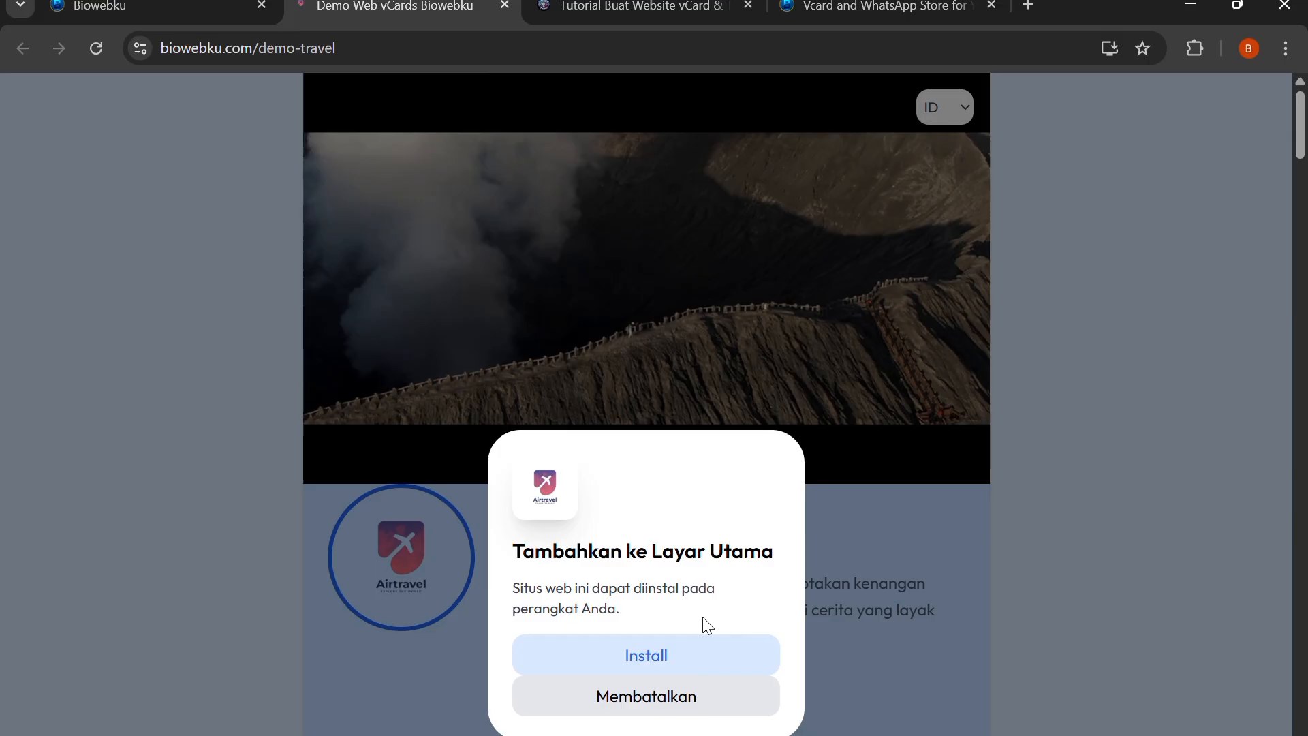
pyautogui.click(678, 695)
# Examine the "Hubungi kami" contact form on the live page and go back to the dashboard's vCards list
pyautogui.scroll(-15, 688, 617)
pyautogui.scroll(-20, 680, 609)
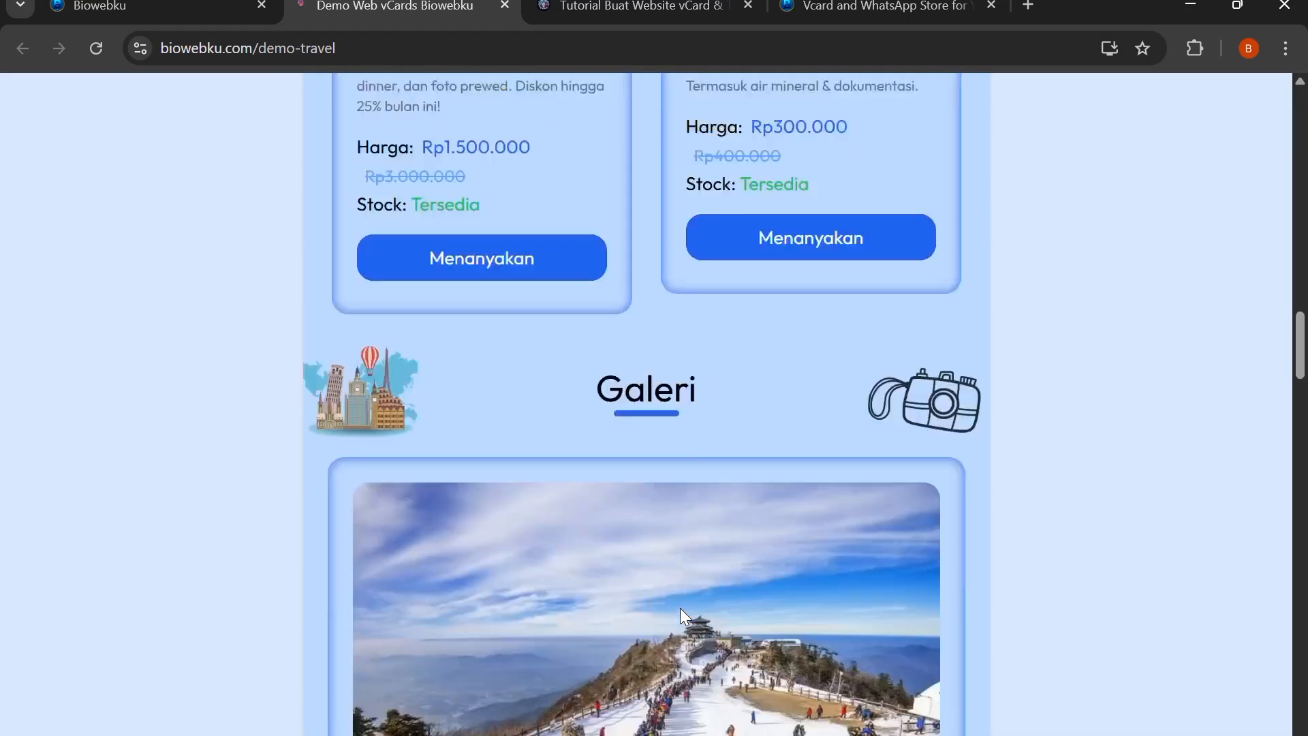
pyautogui.scroll(-20, 667, 591)
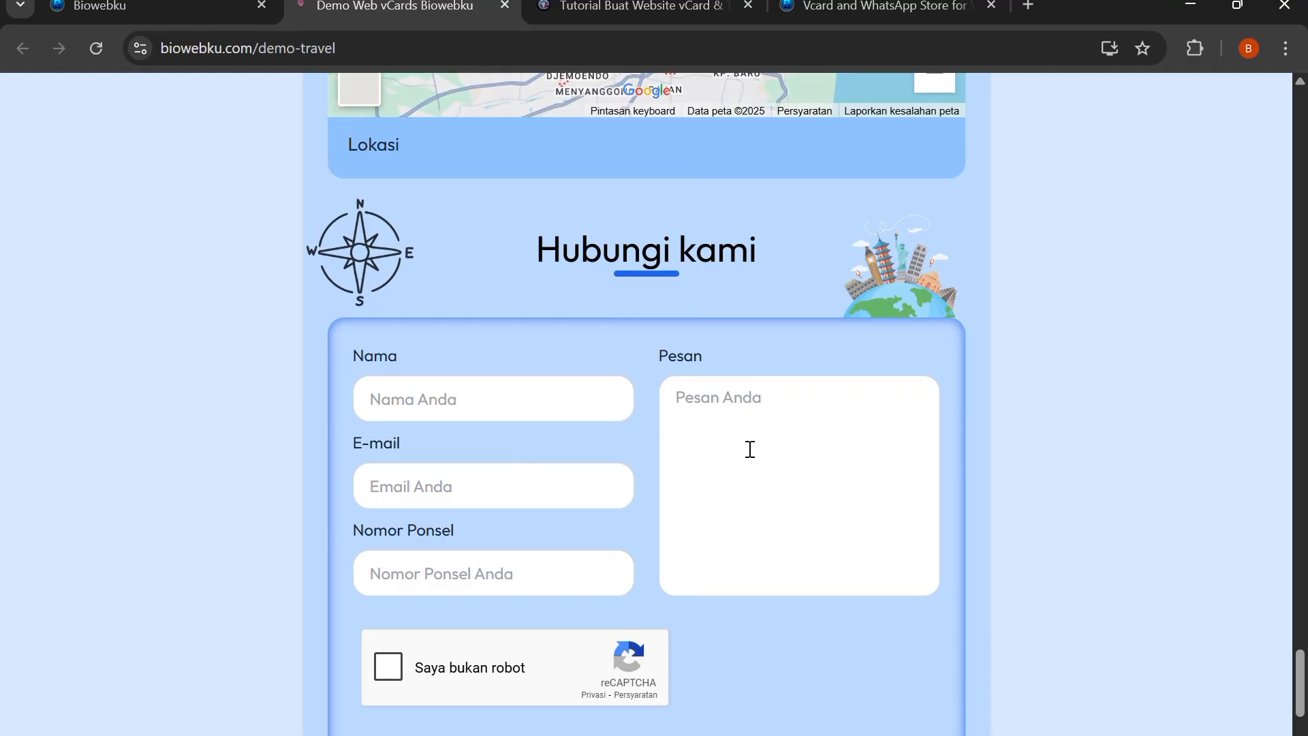
pyautogui.scroll(-1, 423, 534)
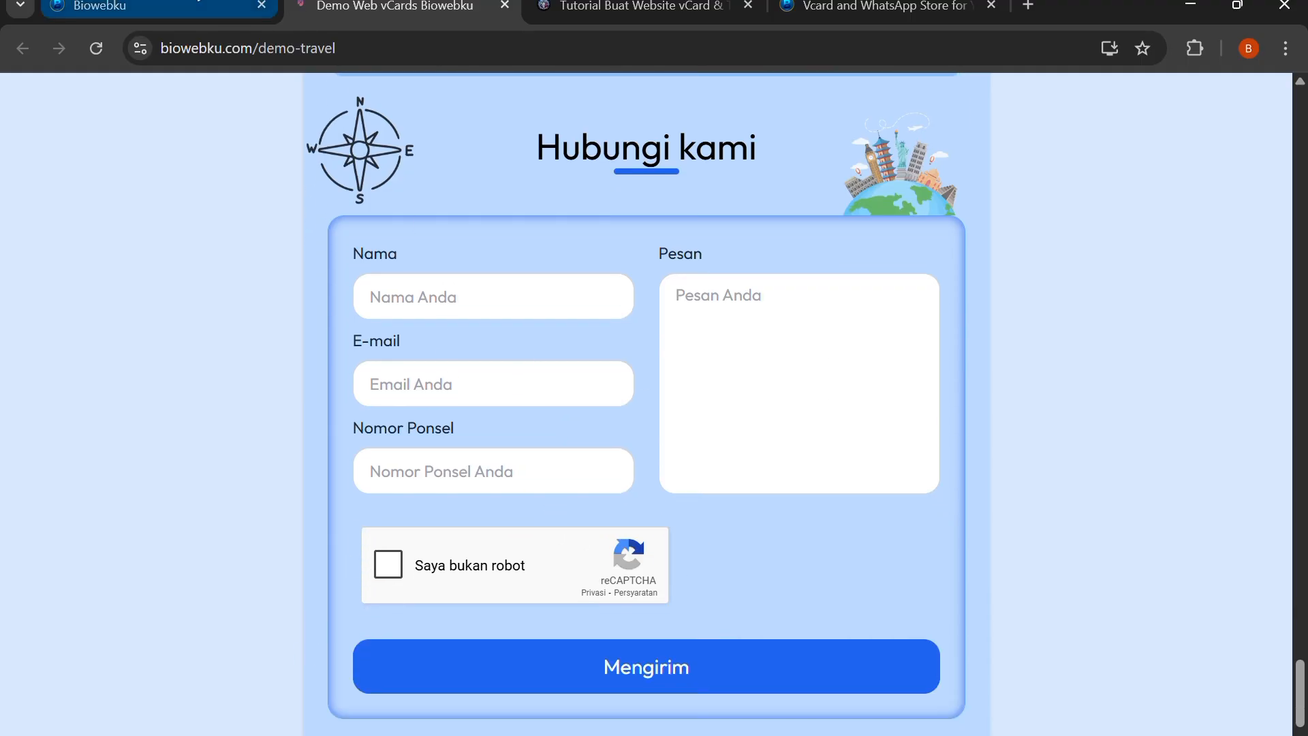
pyautogui.click(156, 9)
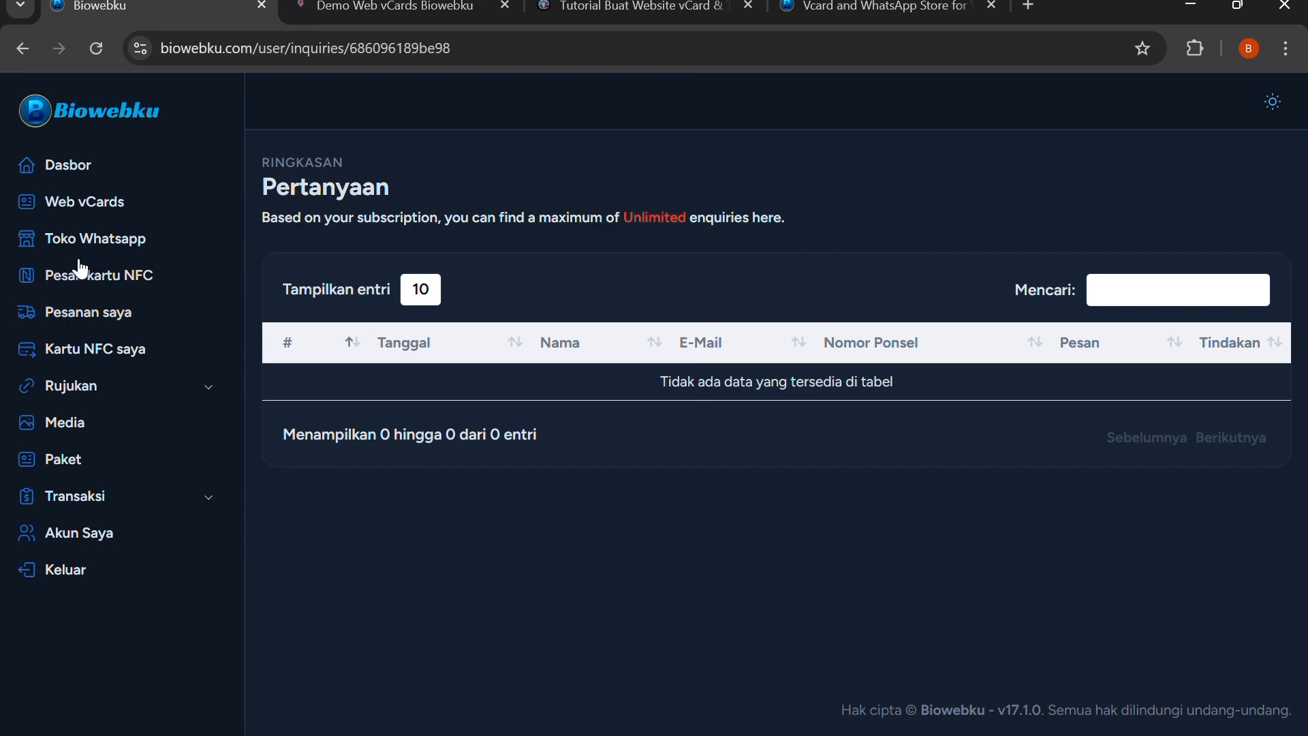
pyautogui.click(23, 48)
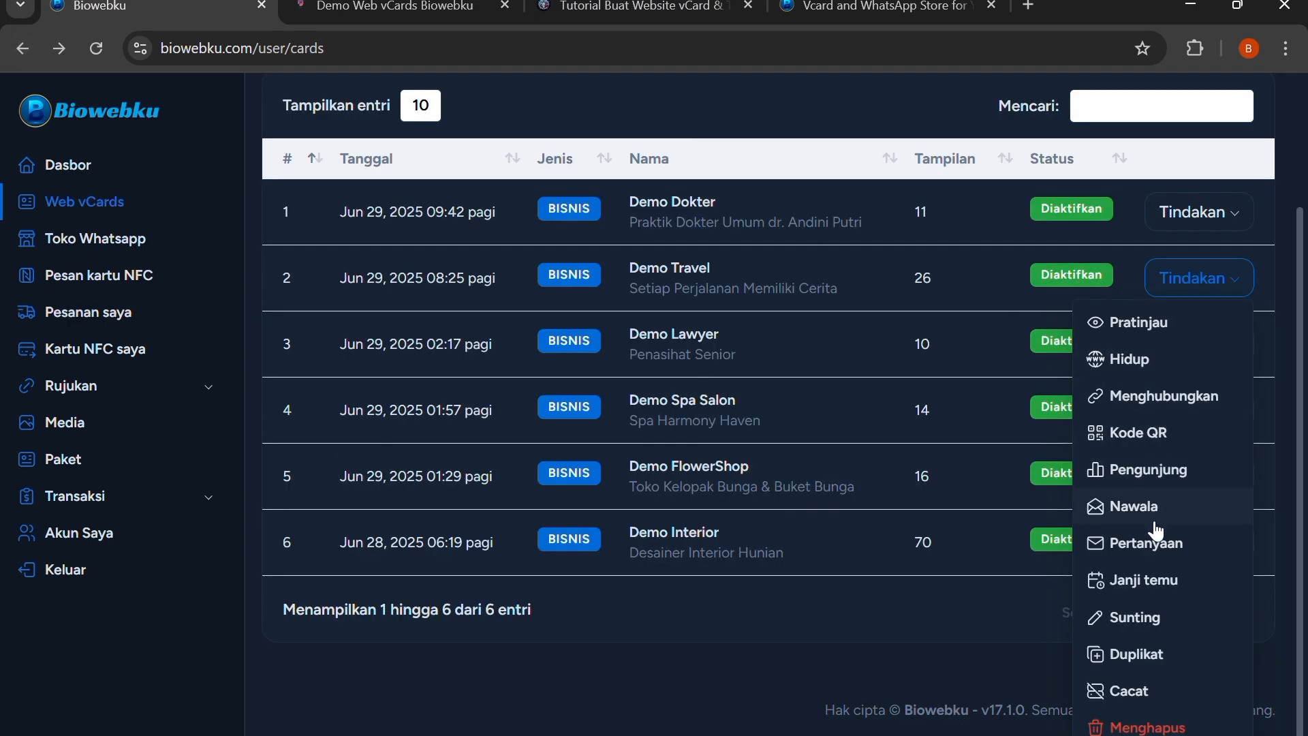
# Open the Demo Travel vCard's appointments page and locate the appointment booking section on its live page
pyautogui.click(1184, 586)
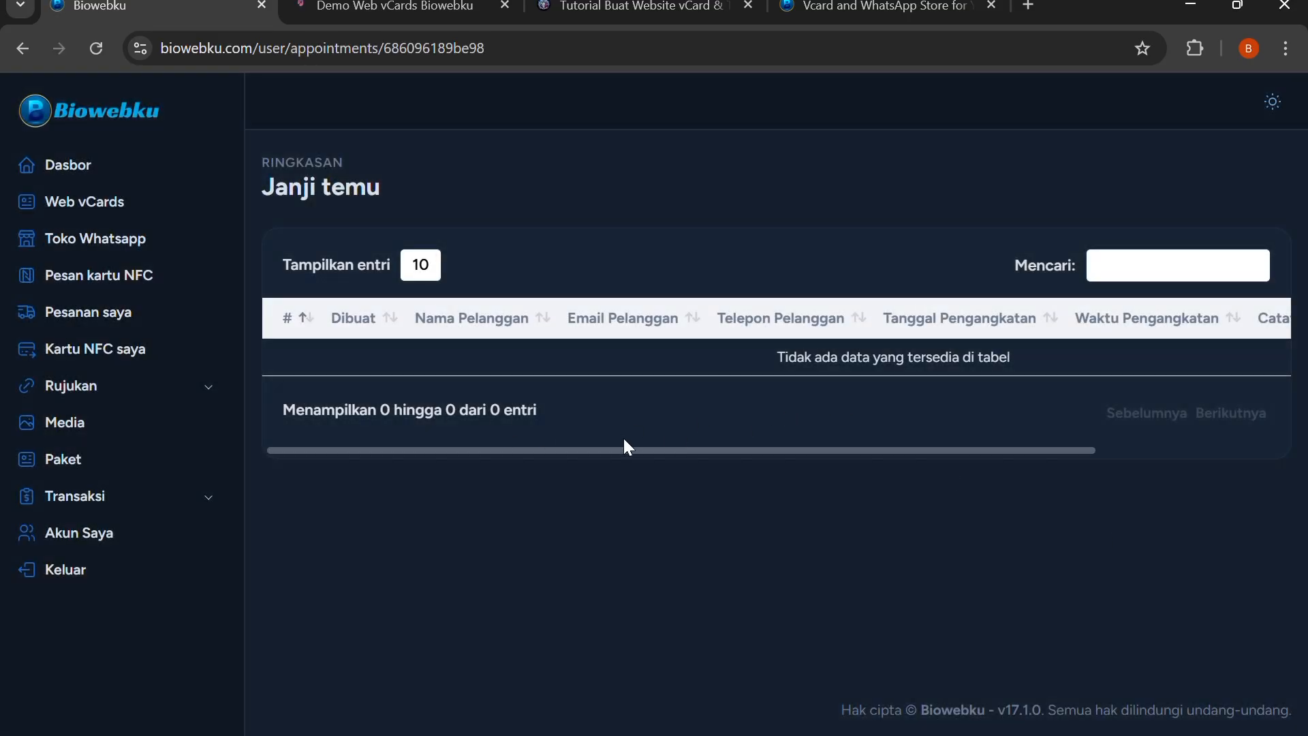
pyautogui.click(409, 7)
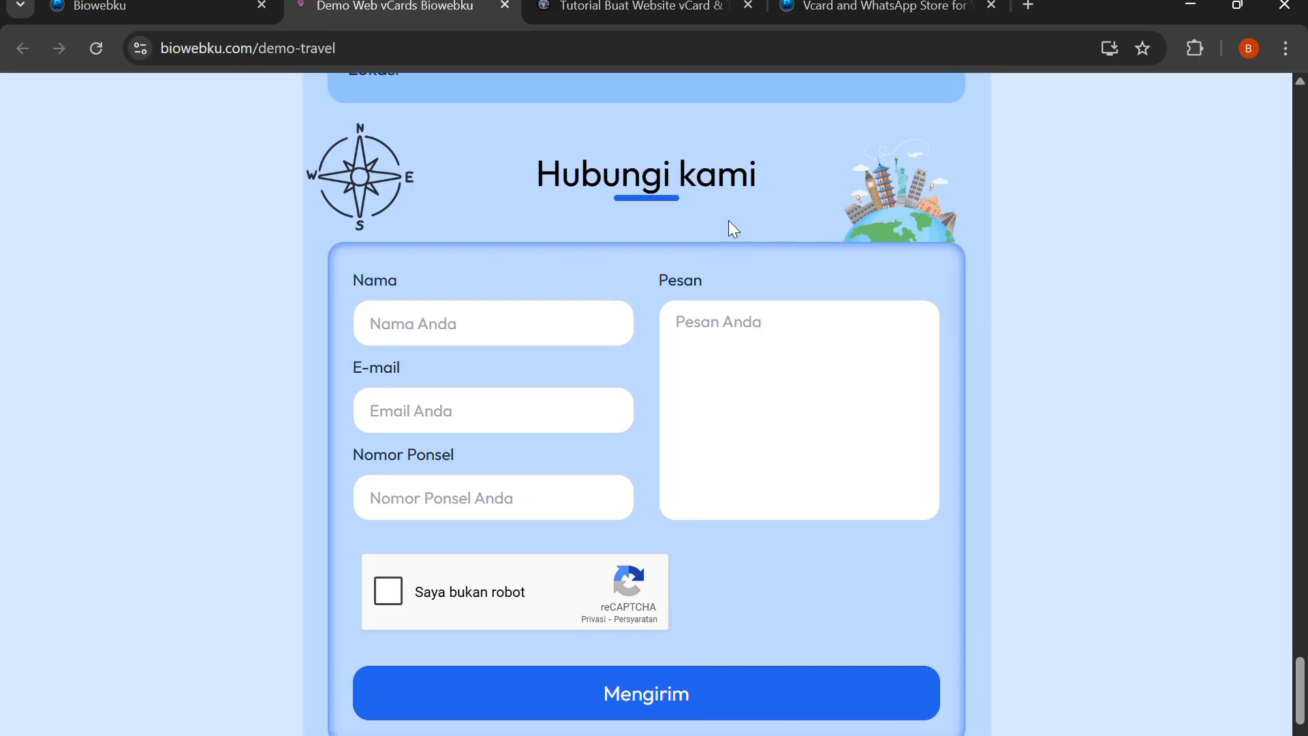
pyautogui.scroll(20, 729, 220)
pyautogui.scroll(8, 739, 235)
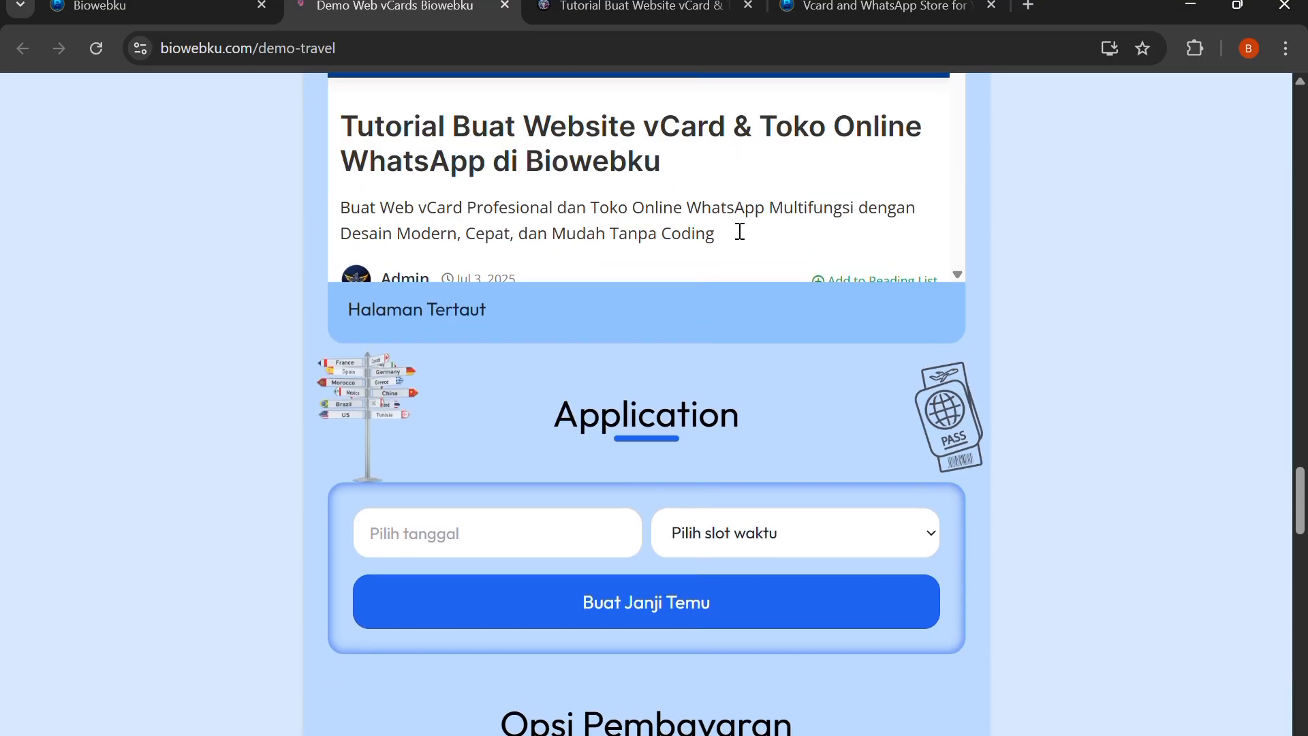
# Fill the live page's appointment form with date 2025-07-11 and slot 06:00 - 06:30, and return to the dashboard's vCards list without submitting
pyautogui.scroll(-5, 636, 400)
pyautogui.click(503, 346)
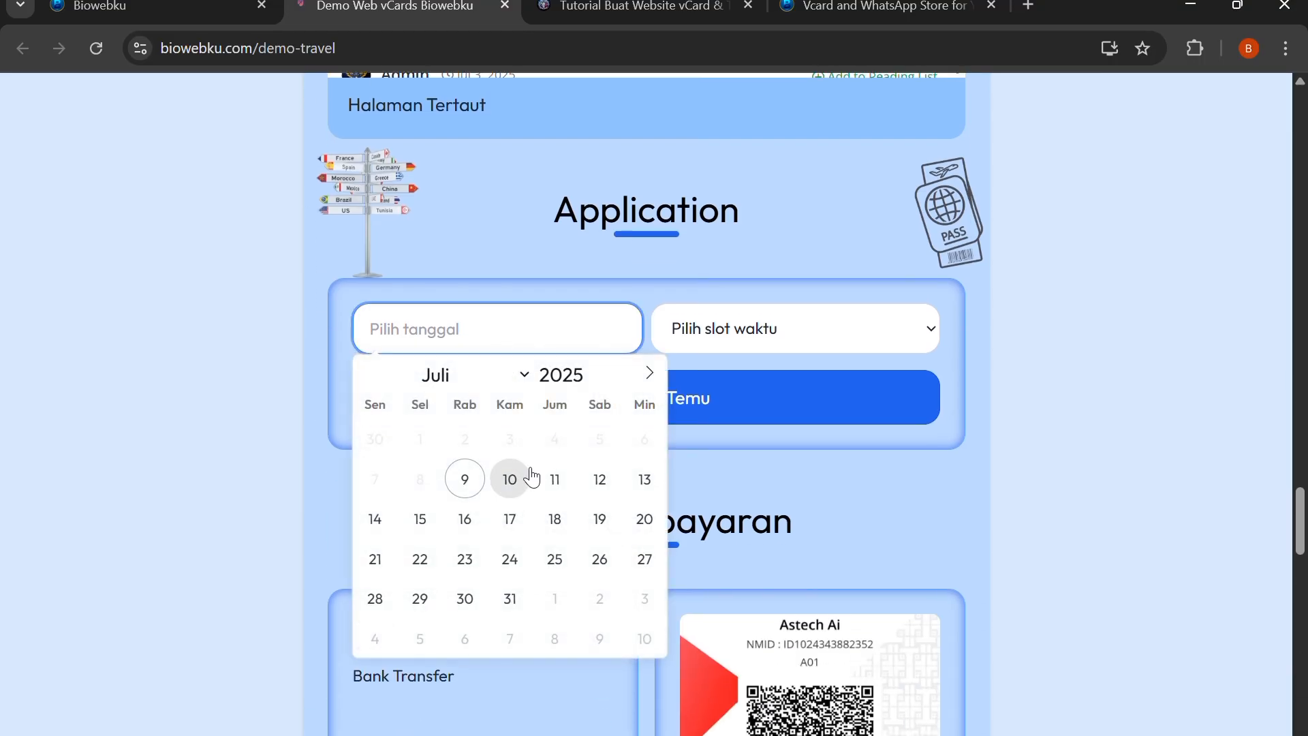
pyautogui.click(558, 480)
pyautogui.press('Tab')
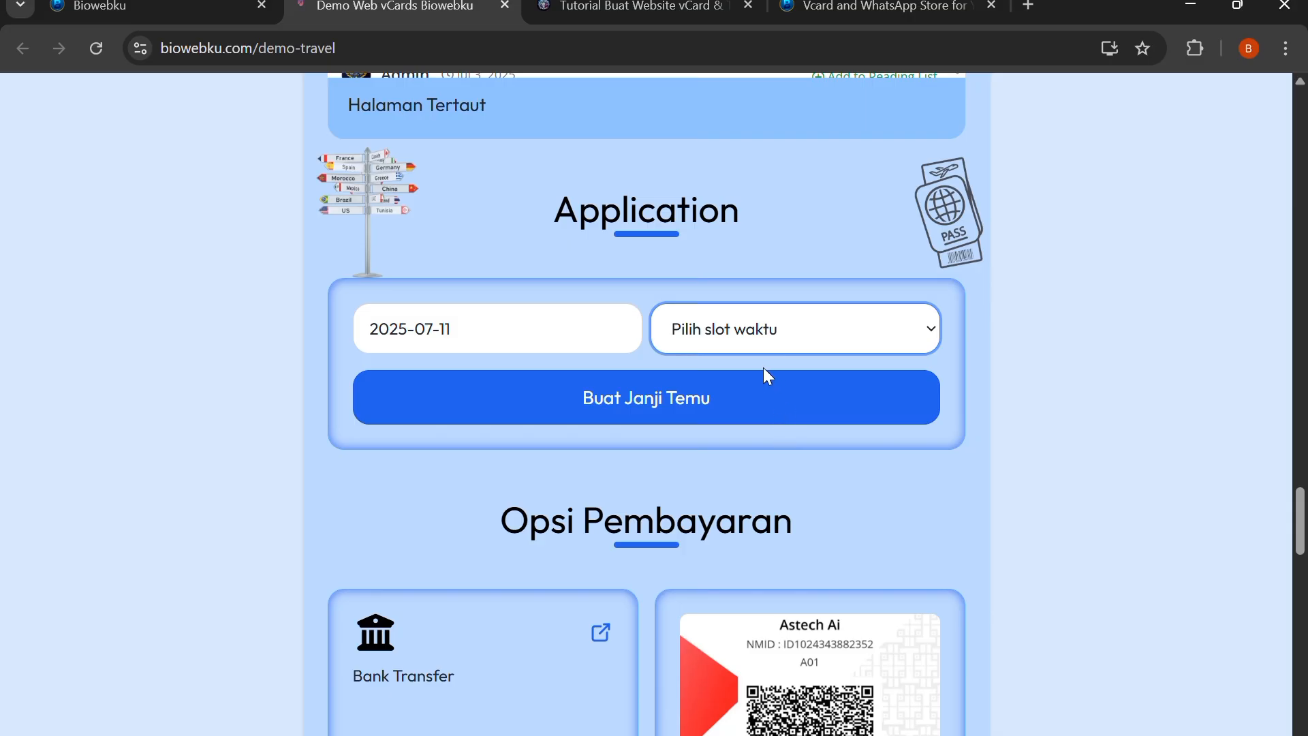
pyautogui.press('Down')
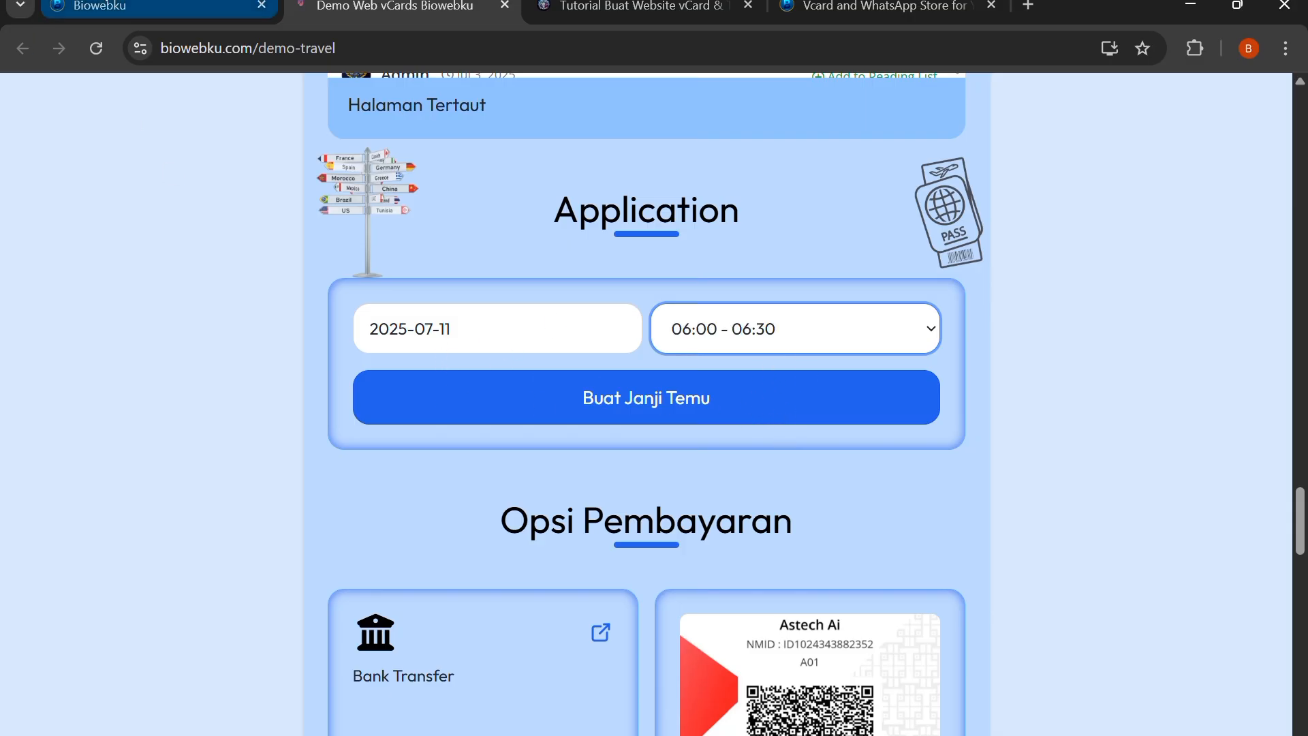
pyautogui.click(136, 8)
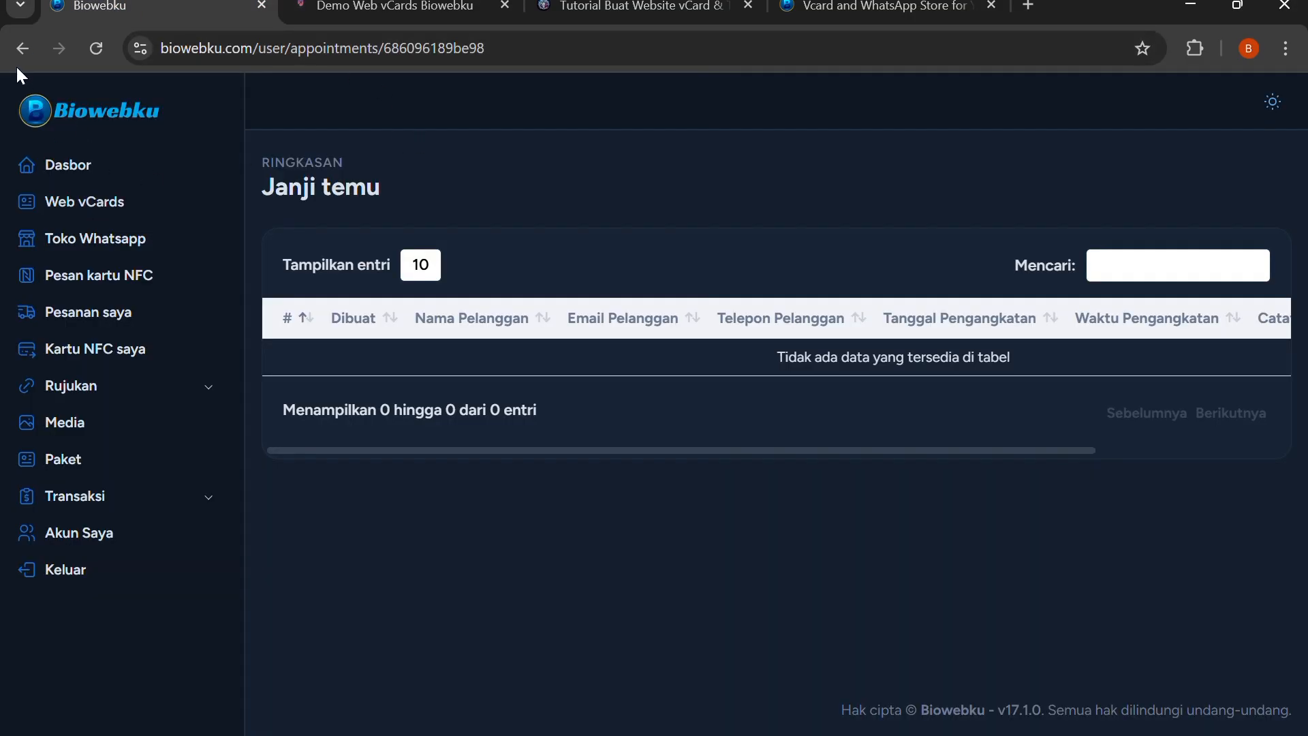
pyautogui.click(23, 47)
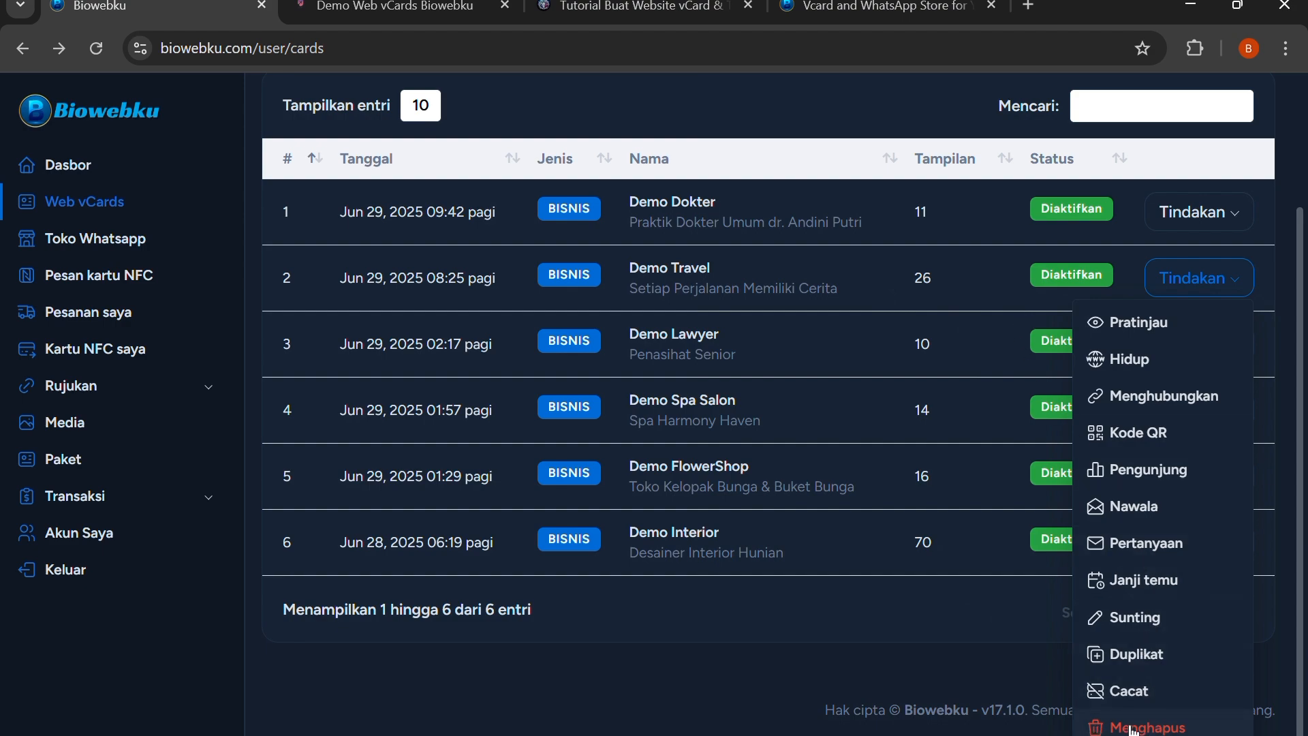
# Open the Demo Travel vCard for editing, browse its theme gallery and close the gallery without choosing a theme
pyautogui.click(1133, 631)
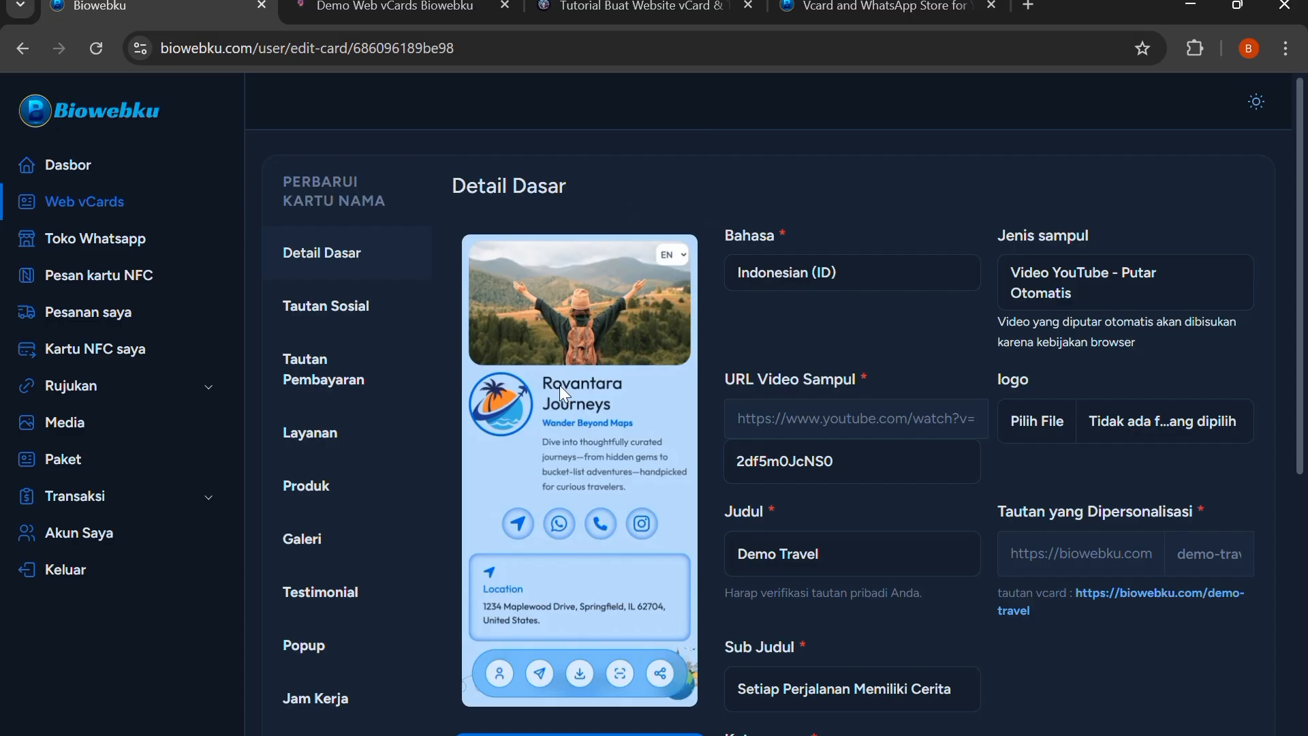
pyautogui.scroll(-3, 644, 315)
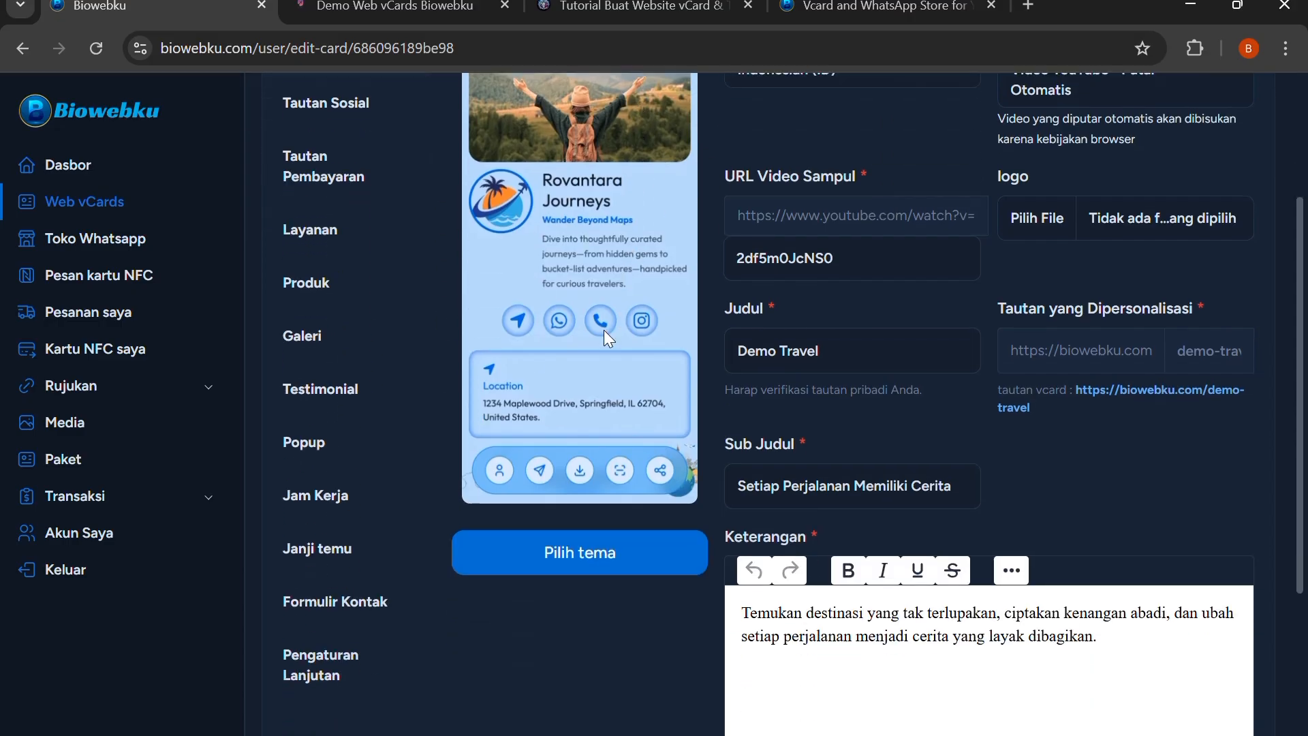
pyautogui.click(590, 548)
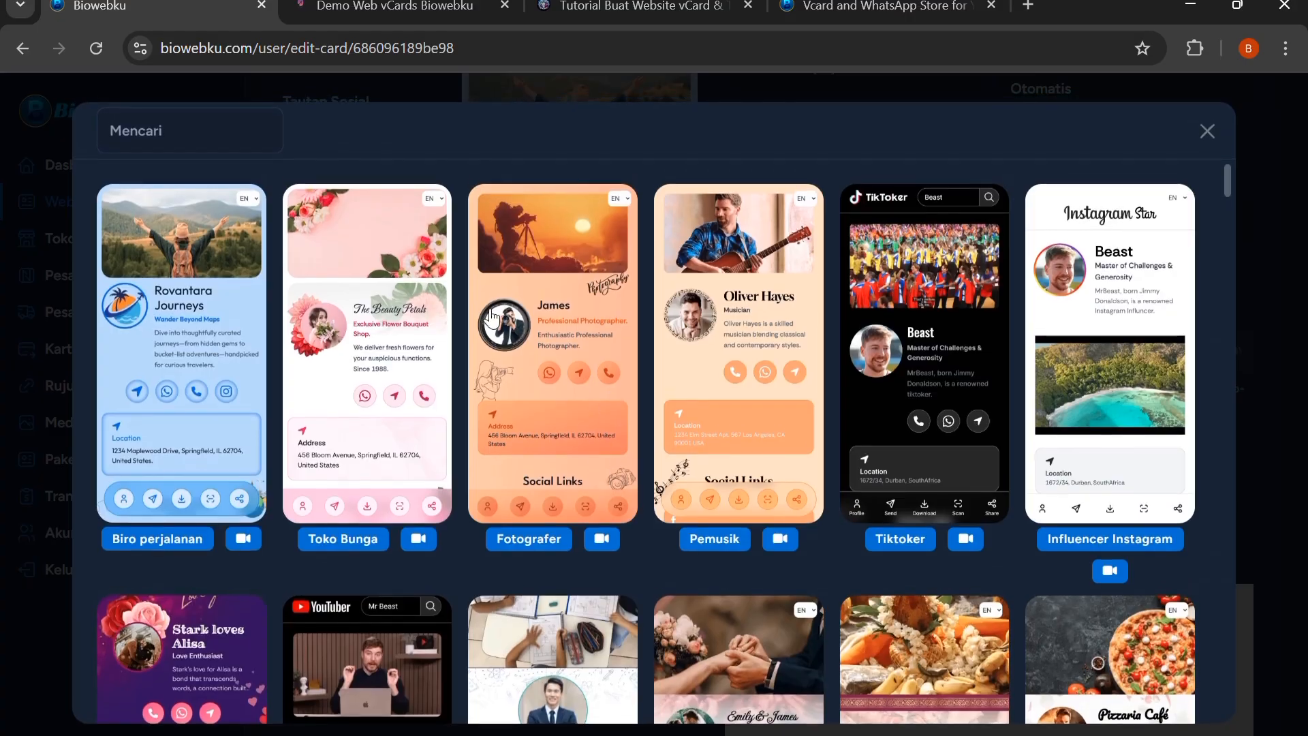
pyautogui.scroll(-10, 521, 295)
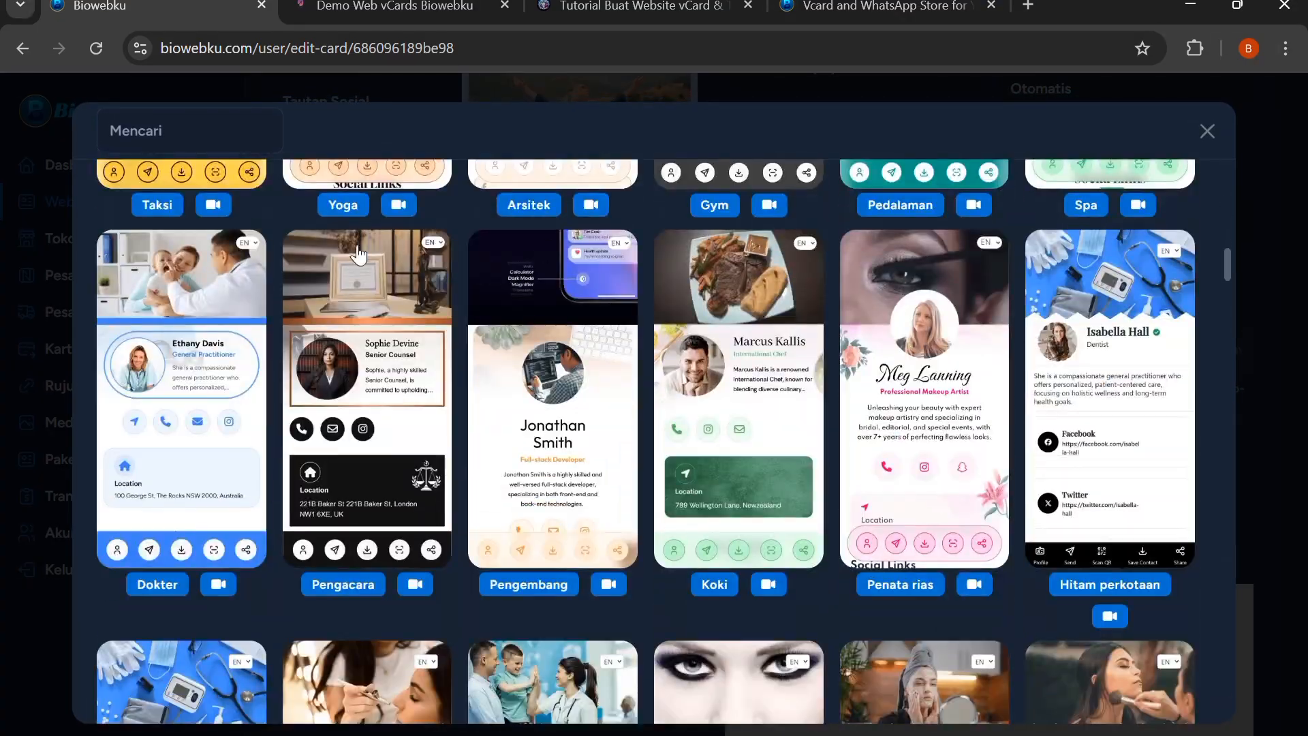
pyautogui.scroll(-7, 485, 306)
pyautogui.scroll(12, 666, 327)
pyautogui.scroll(10, 648, 279)
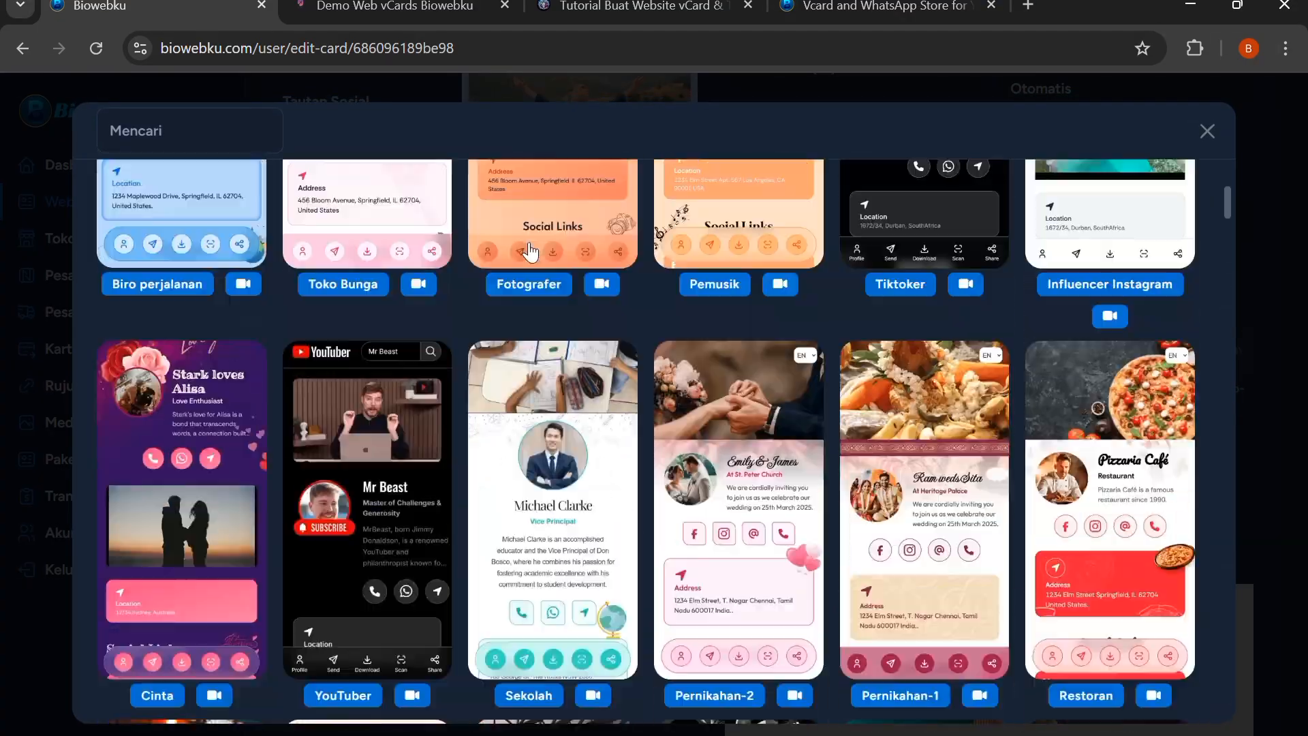
pyautogui.click(1207, 132)
# Check the language field and the list of available cover types in the basic details
pyautogui.scroll(1, 794, 222)
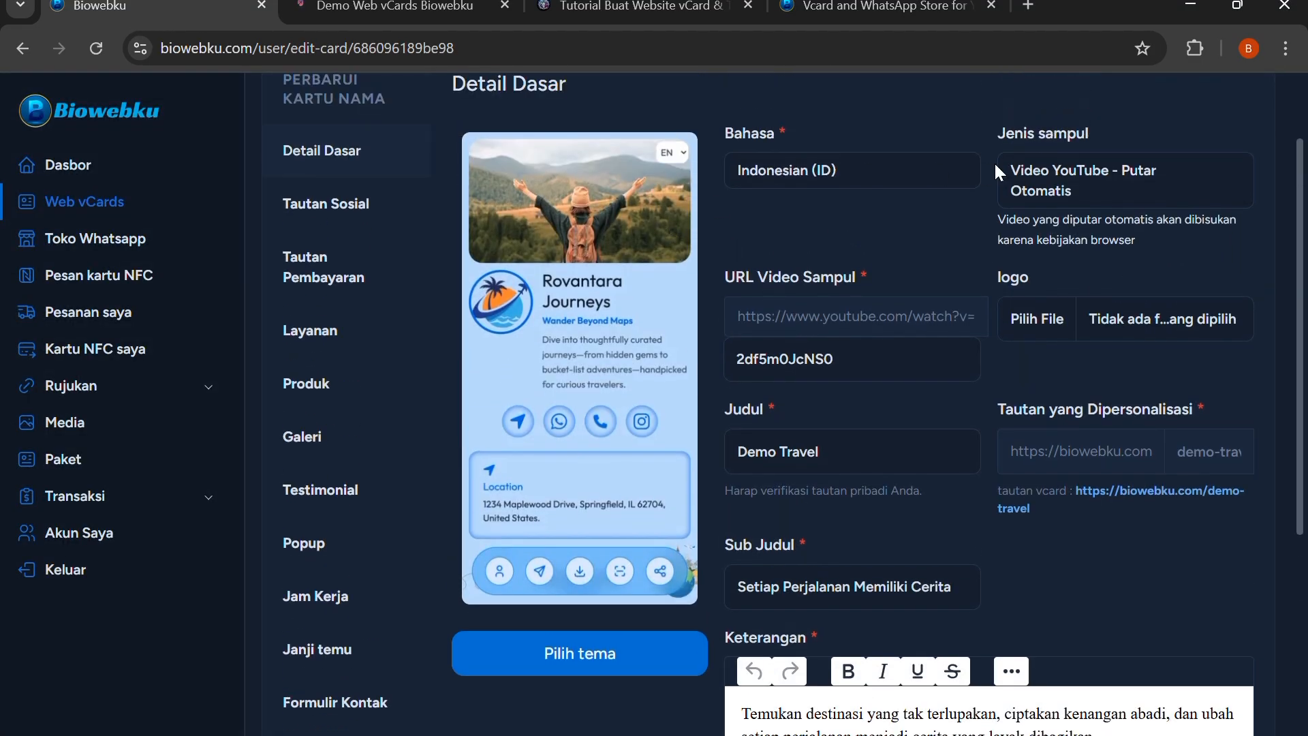
pyautogui.click(872, 176)
pyautogui.click(872, 176)
pyautogui.click(1096, 182)
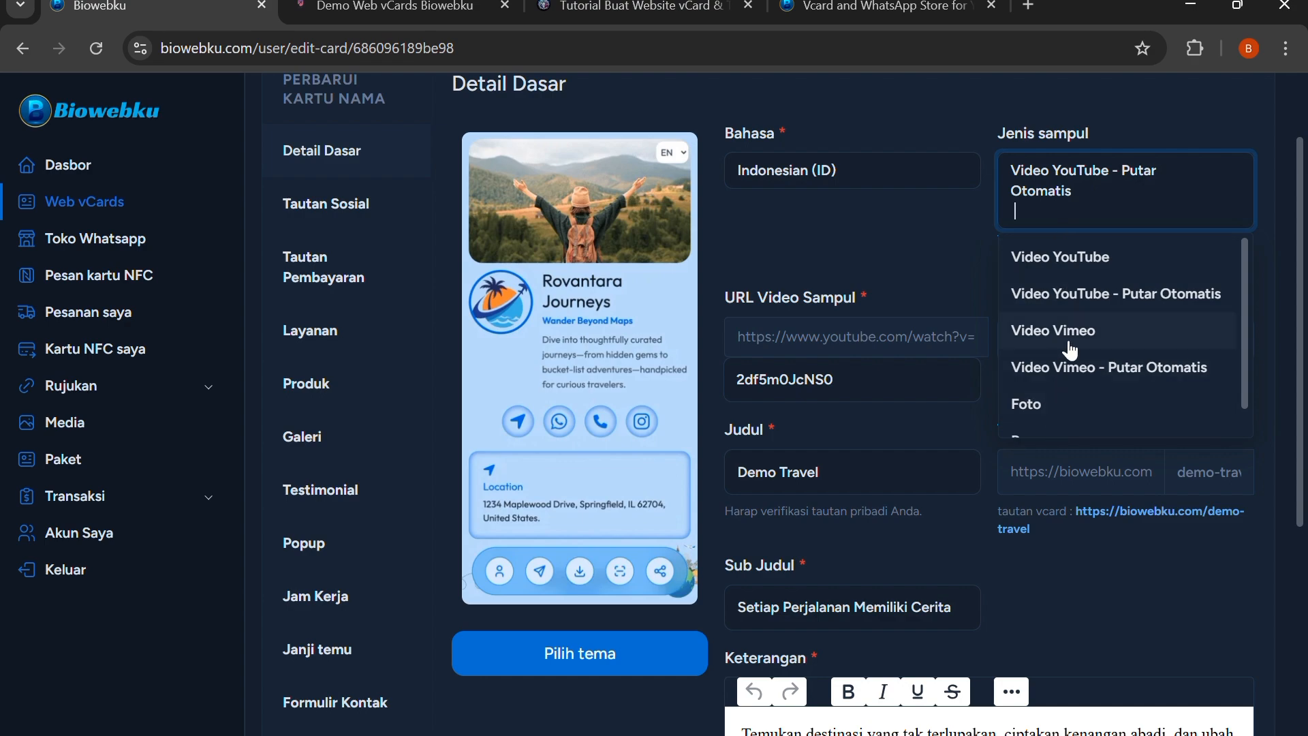
pyautogui.scroll(-1, 1070, 351)
pyautogui.scroll(3, 1066, 347)
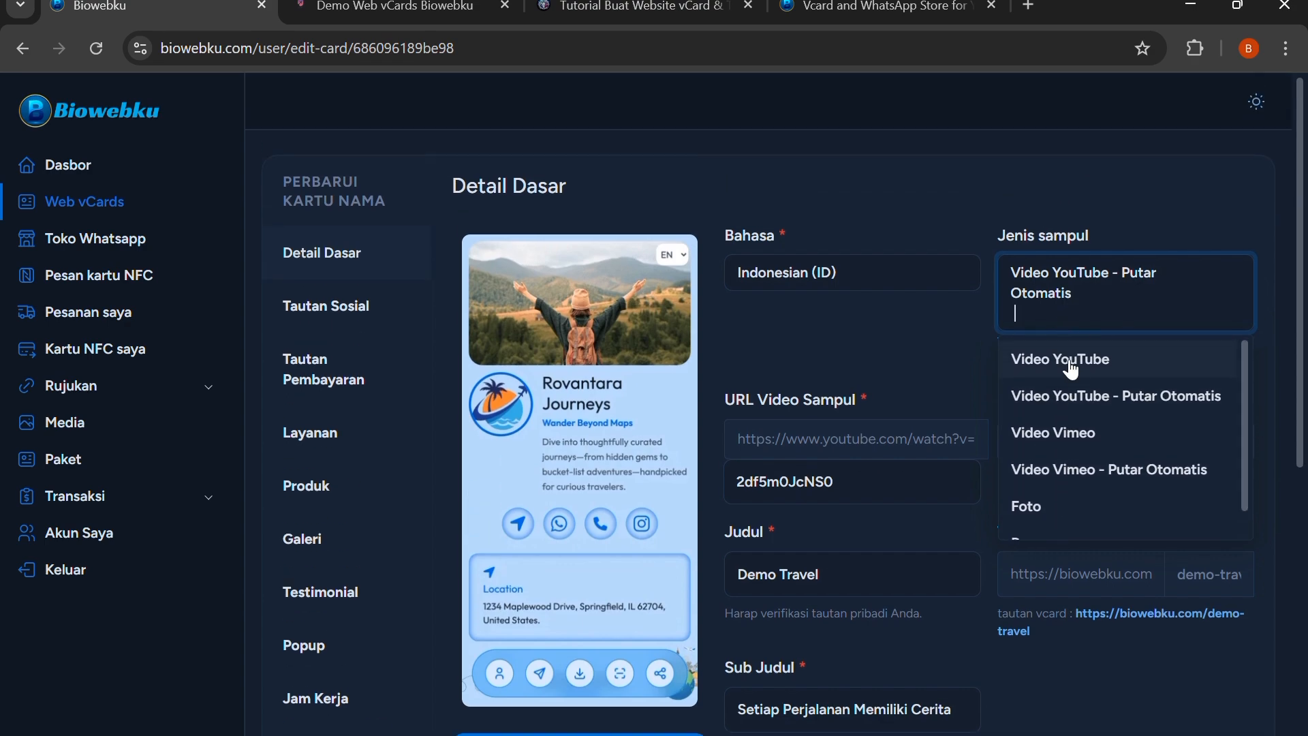
# Try the cover types Video YouTube, Video YouTube - Putar Otomatis, Video Vimeo and Foto in turn in the basic details
pyautogui.click(1072, 368)
pyautogui.click(1062, 299)
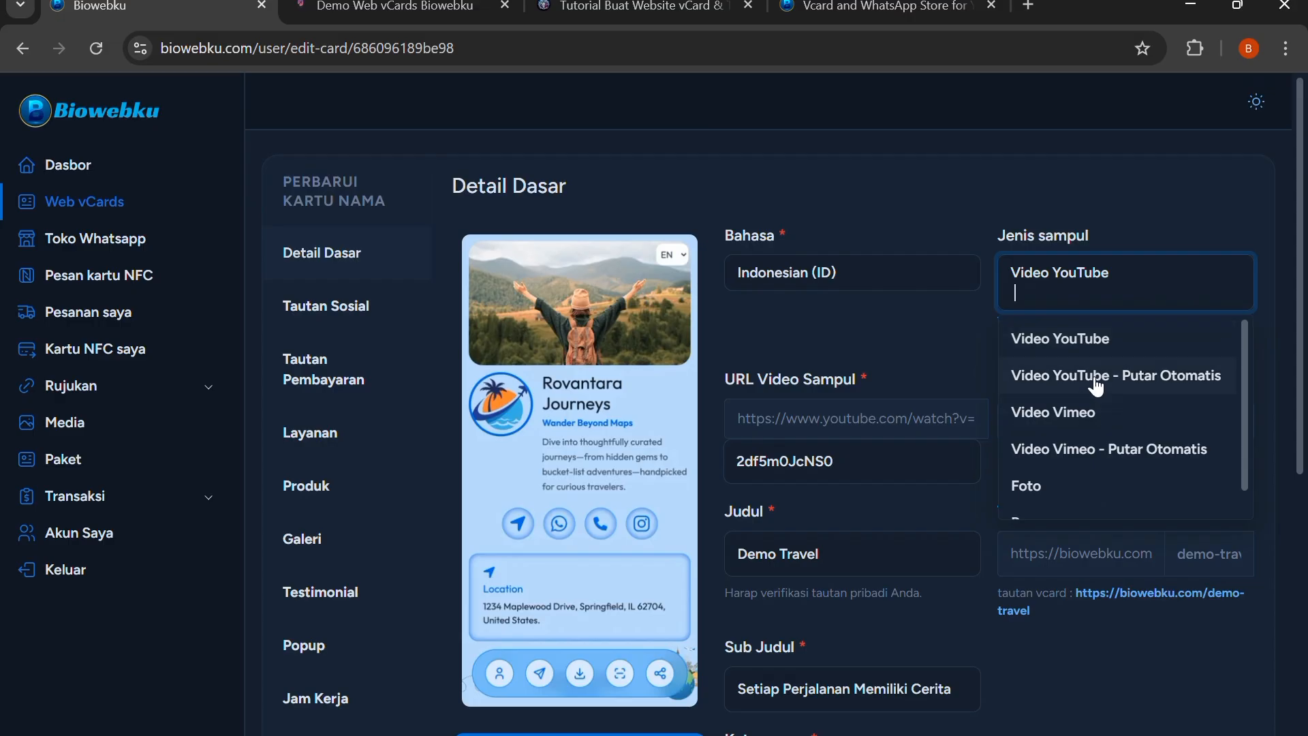
pyautogui.click(1094, 376)
pyautogui.click(1111, 307)
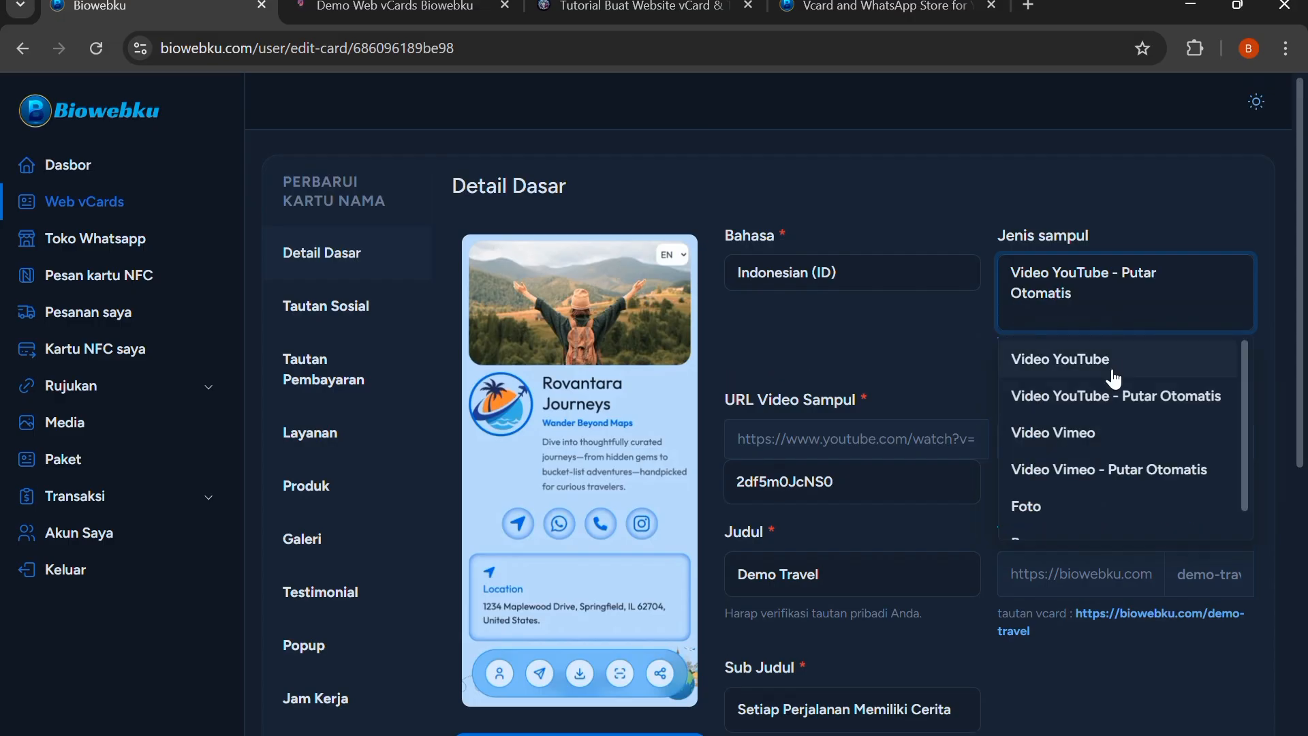
pyautogui.click(1112, 431)
pyautogui.click(1116, 293)
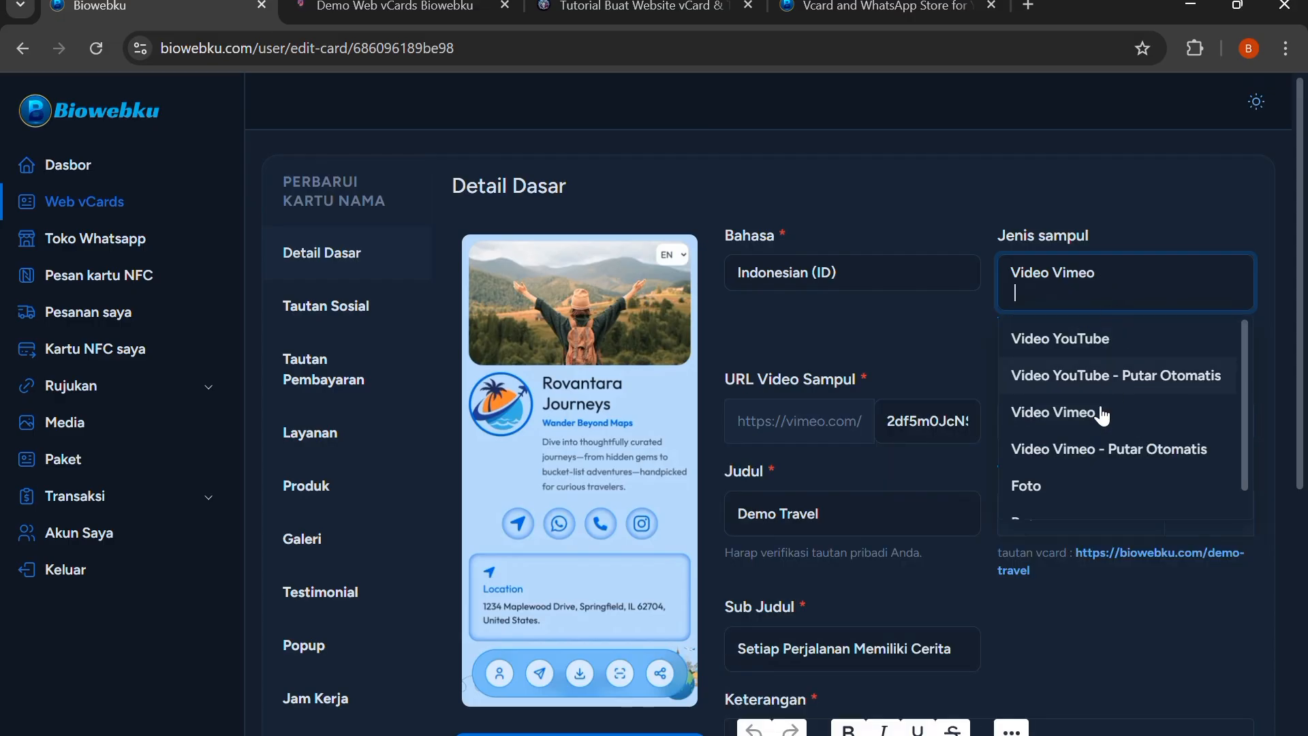
pyautogui.scroll(-1, 1068, 482)
pyautogui.click(1053, 469)
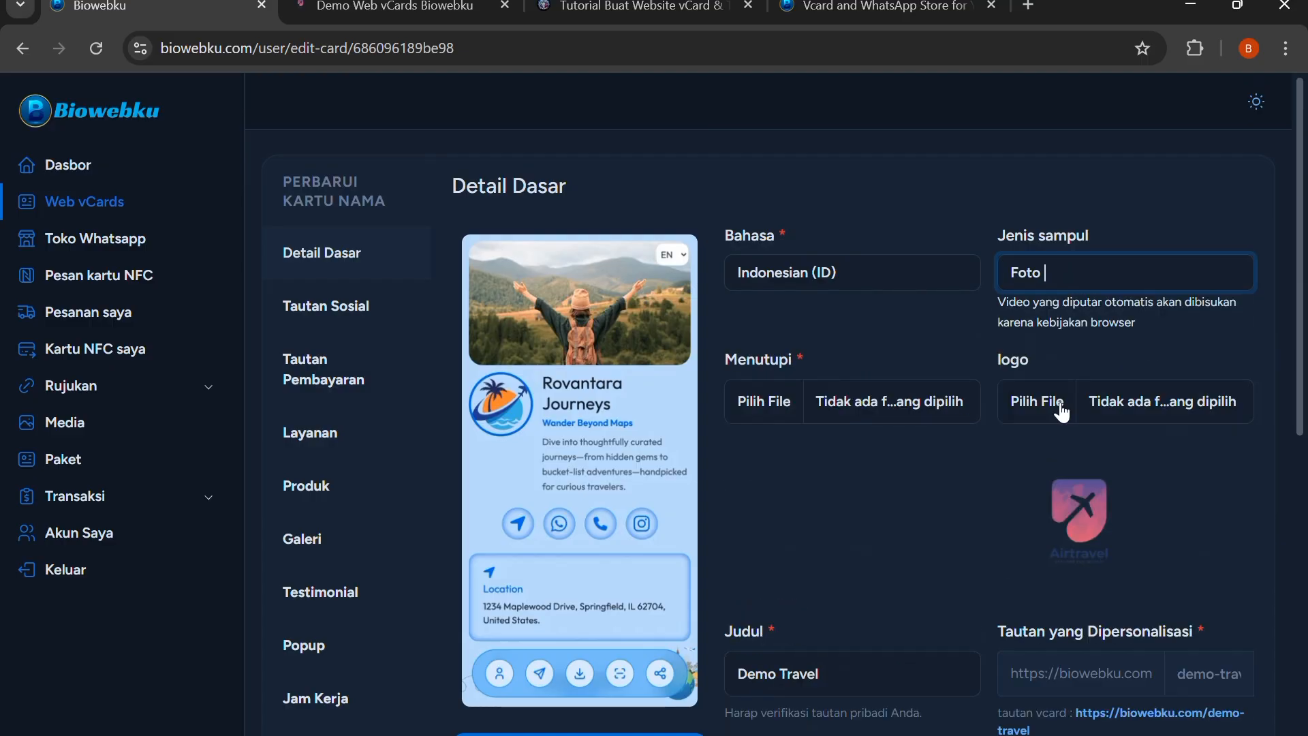
# Set the vCard's cover type to Video YouTube
pyautogui.click(1066, 289)
pyautogui.scroll(1, 1087, 328)
pyautogui.click(1090, 323)
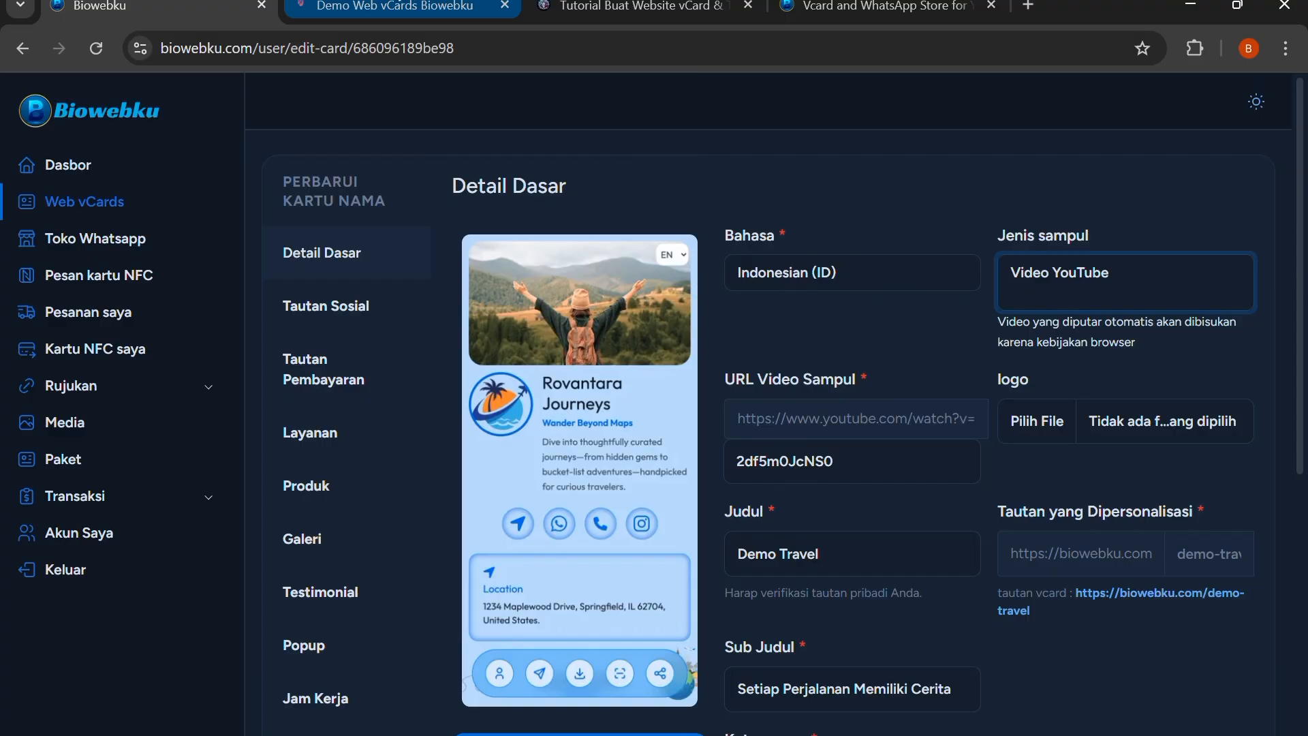
# Examine the cover video at the head of the live Demo Travel page and return to the edit form
pyautogui.click(395, 6)
pyautogui.scroll(15, 582, 205)
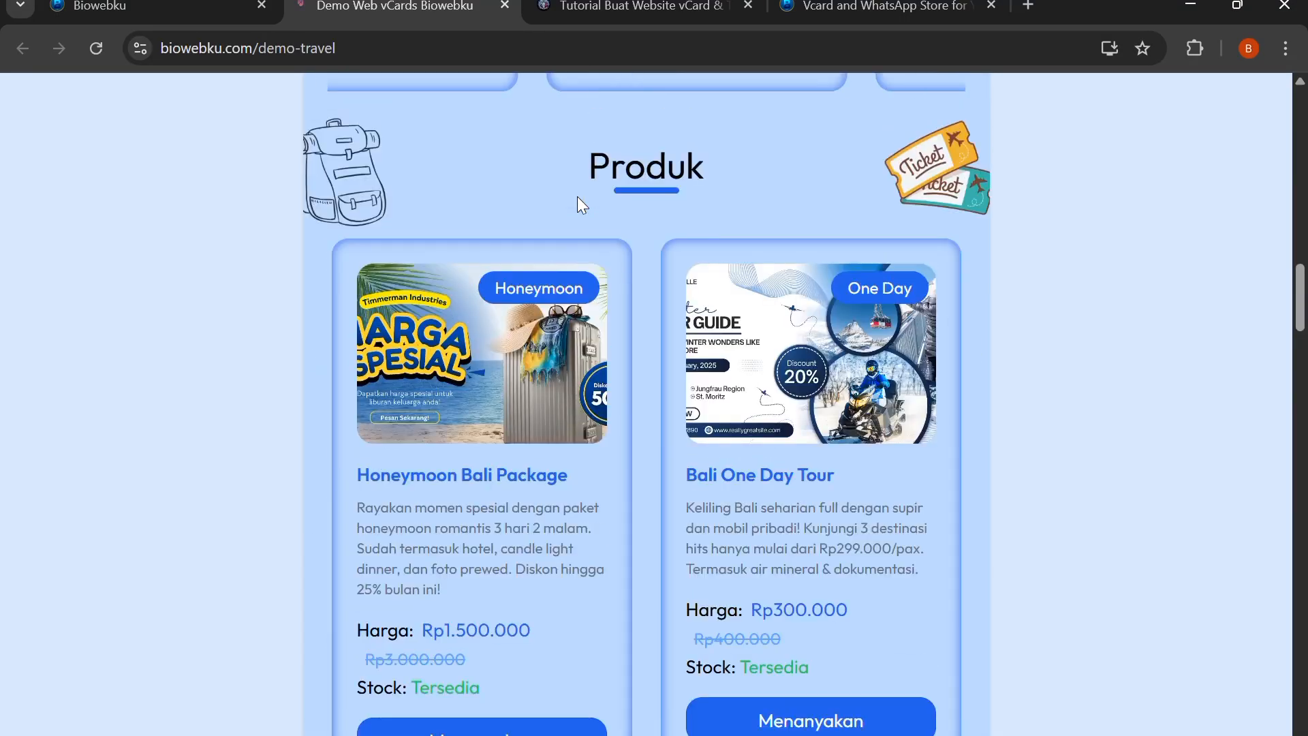
pyautogui.scroll(10, 578, 199)
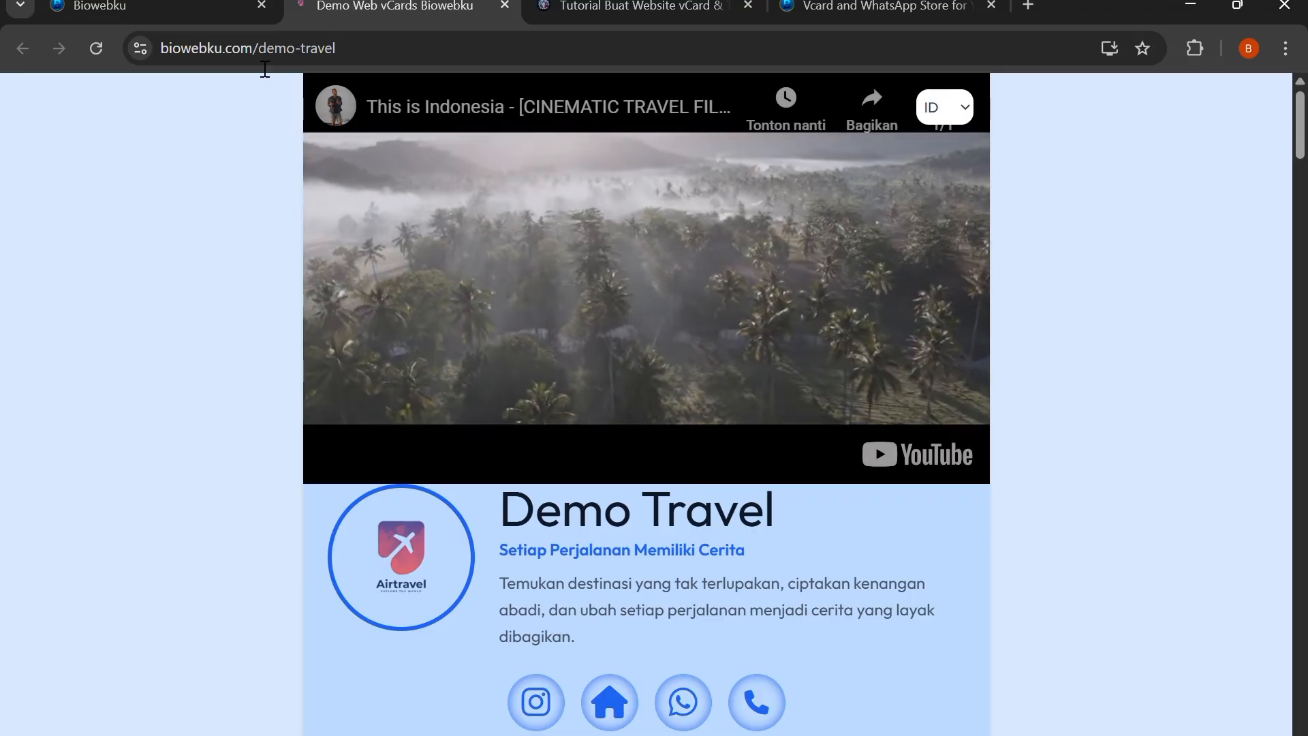
pyautogui.click(100, 7)
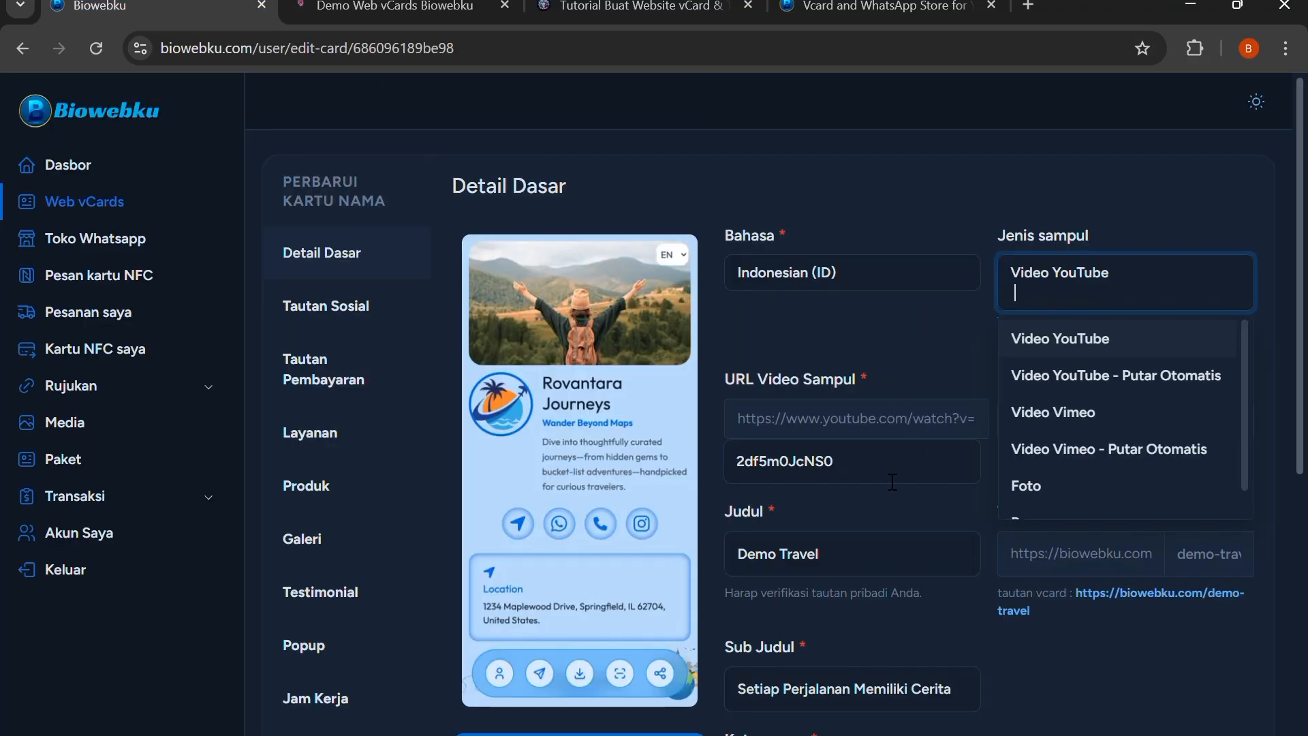
# Review the cover video URL, title, personalised link, subtitle and description in the basic details and compare them with the live page
pyautogui.click(920, 526)
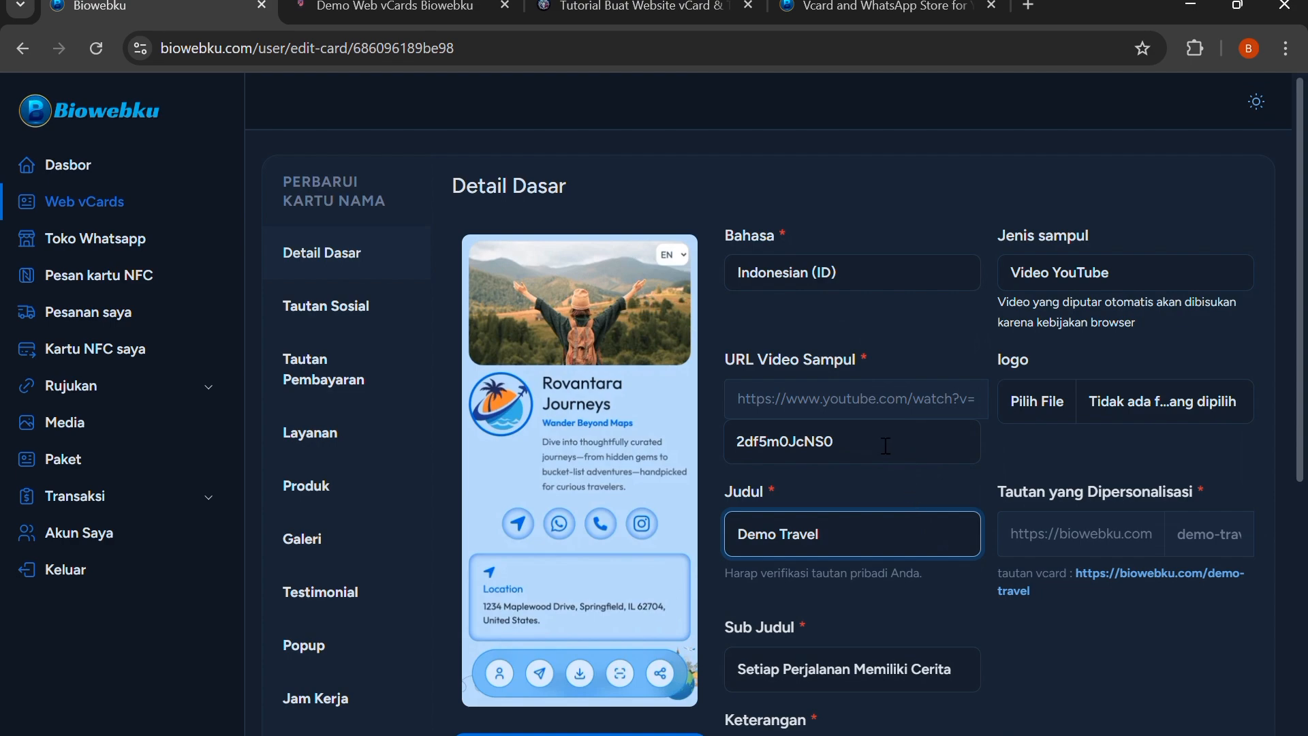
pyautogui.click(885, 446)
pyautogui.click(885, 488)
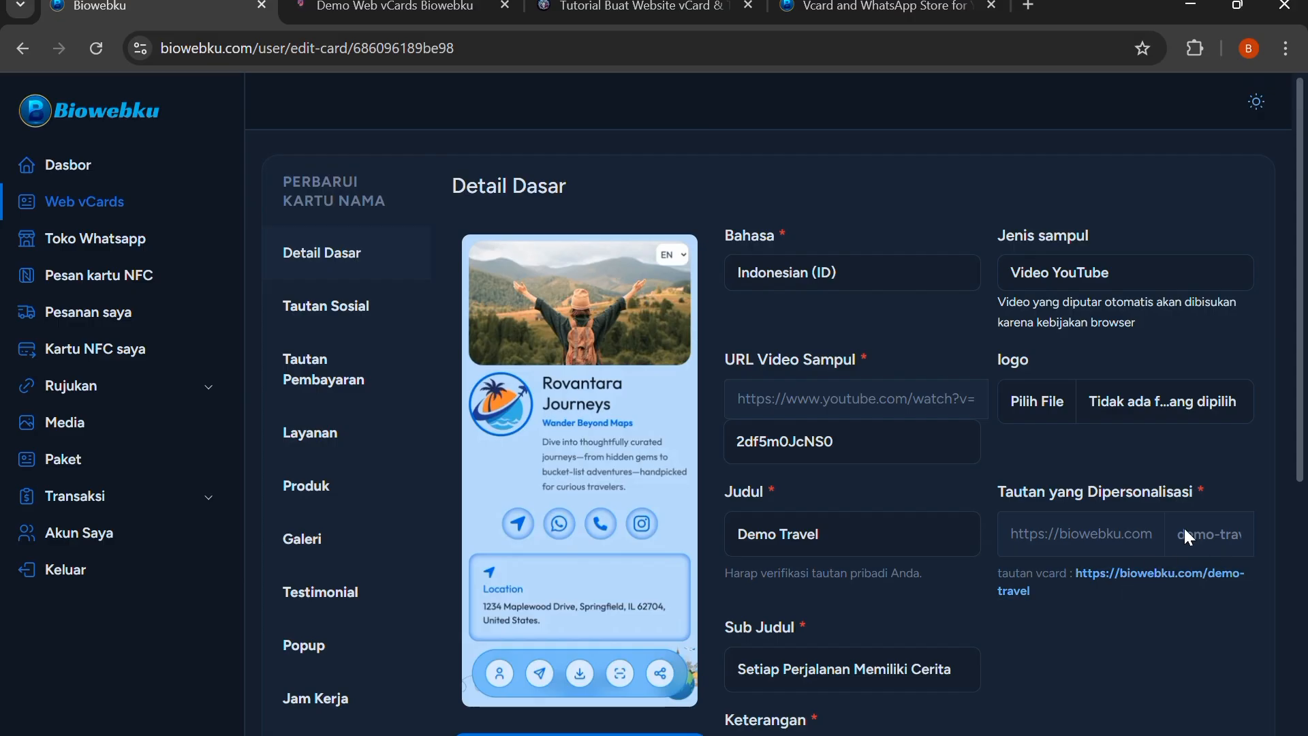
pyautogui.scroll(-3, 892, 473)
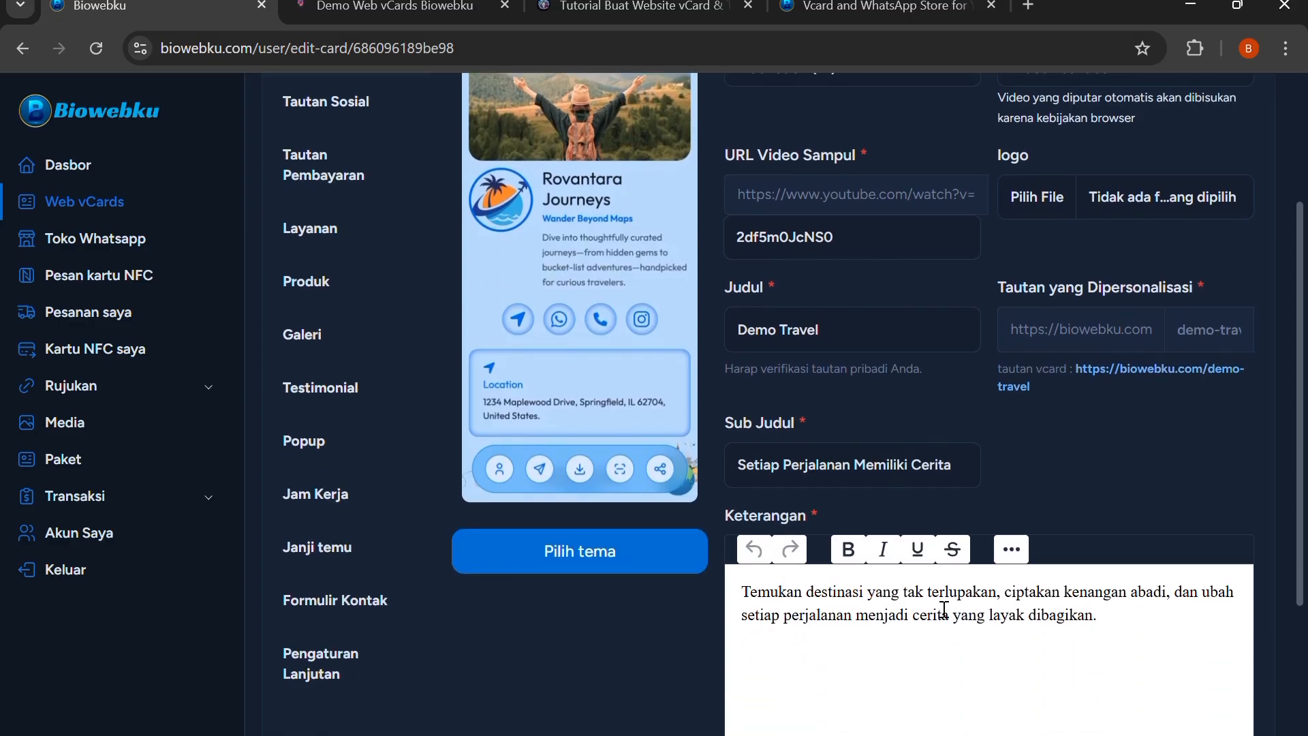
pyautogui.hotkey('ctrl', 'Tab')
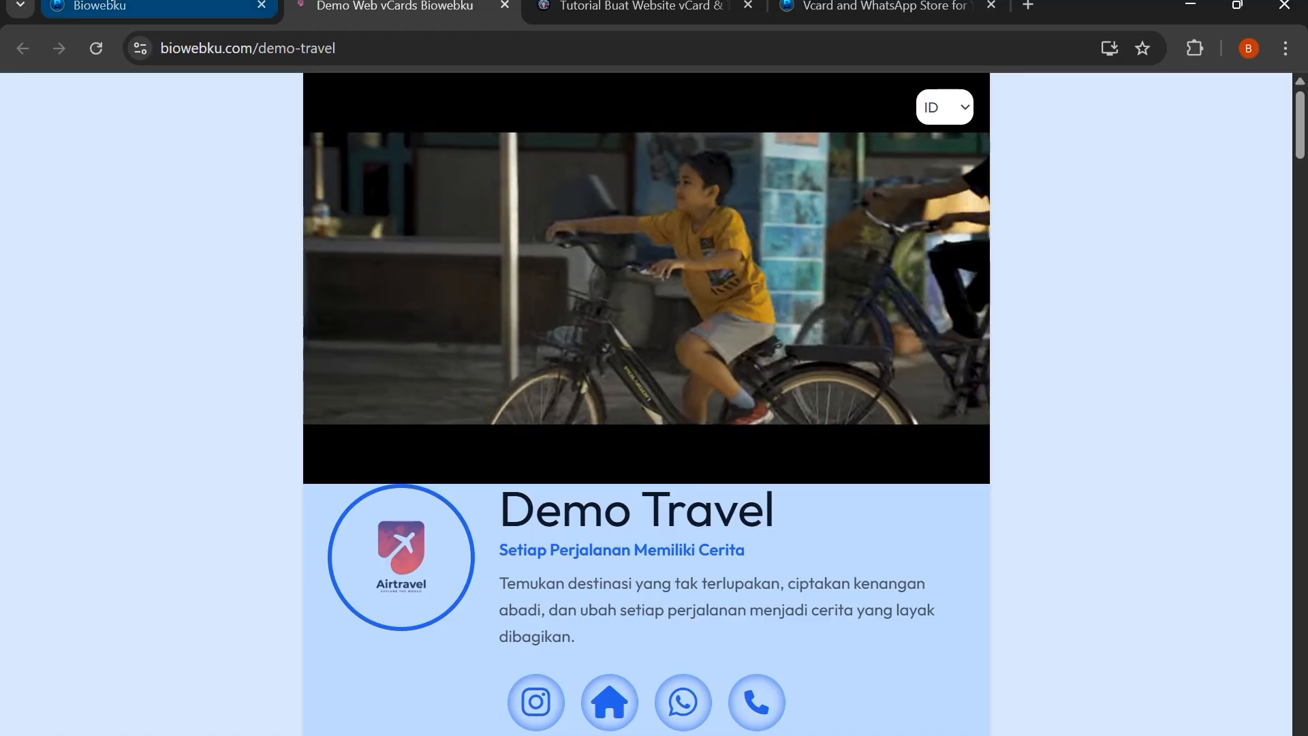
pyautogui.hotkey('ctrl', 'shift', 'Tab')
# Open the Demo Travel vCard's social links section and review its entries
pyautogui.scroll(3, 516, 391)
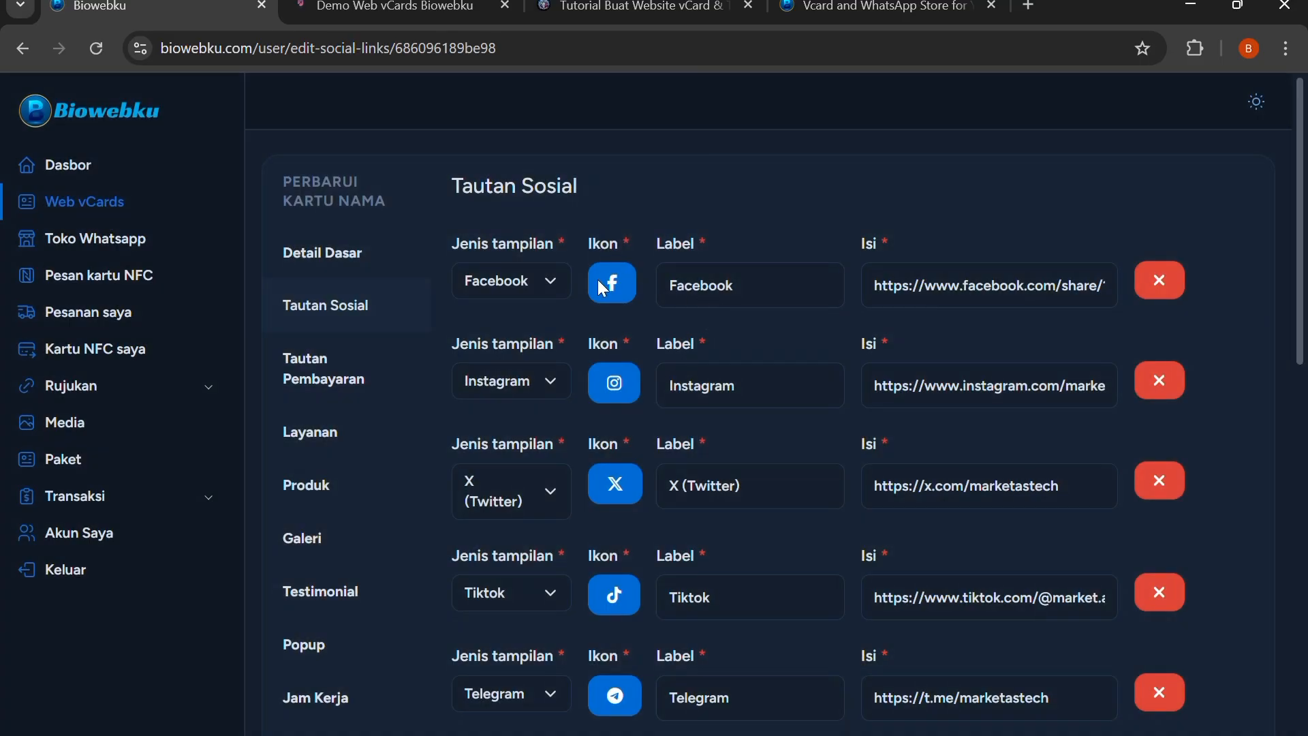
pyautogui.scroll(-1, 702, 204)
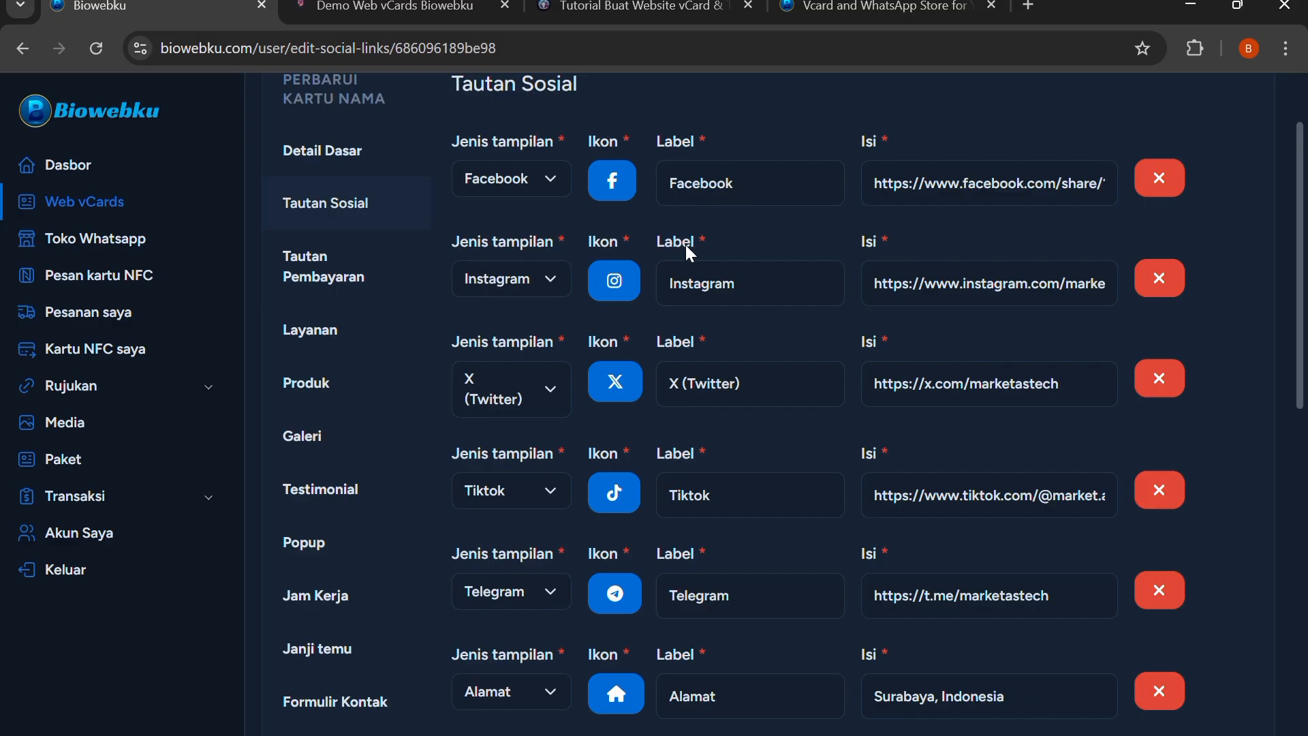
pyautogui.scroll(-2, 686, 245)
# Examine the contact icons, address and social link cards on the live Demo Travel page
pyautogui.click(383, 3)
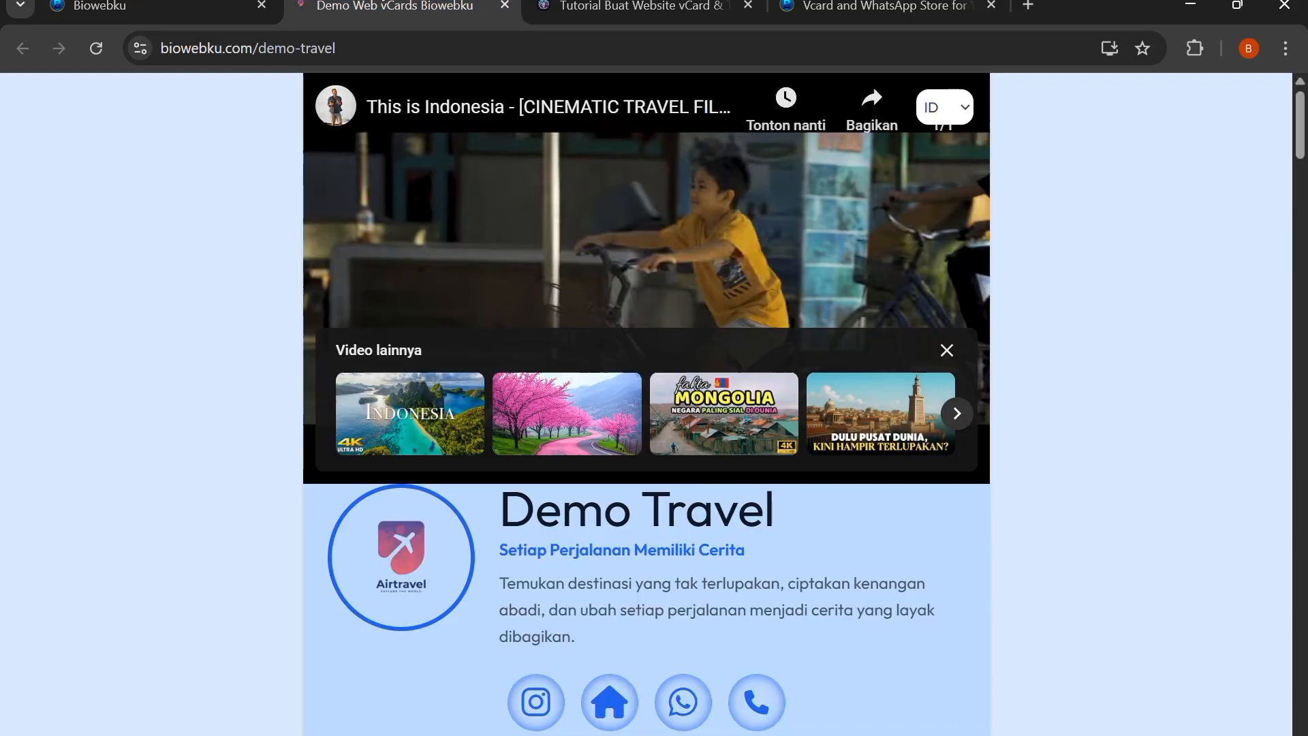
pyautogui.scroll(-4, 472, 285)
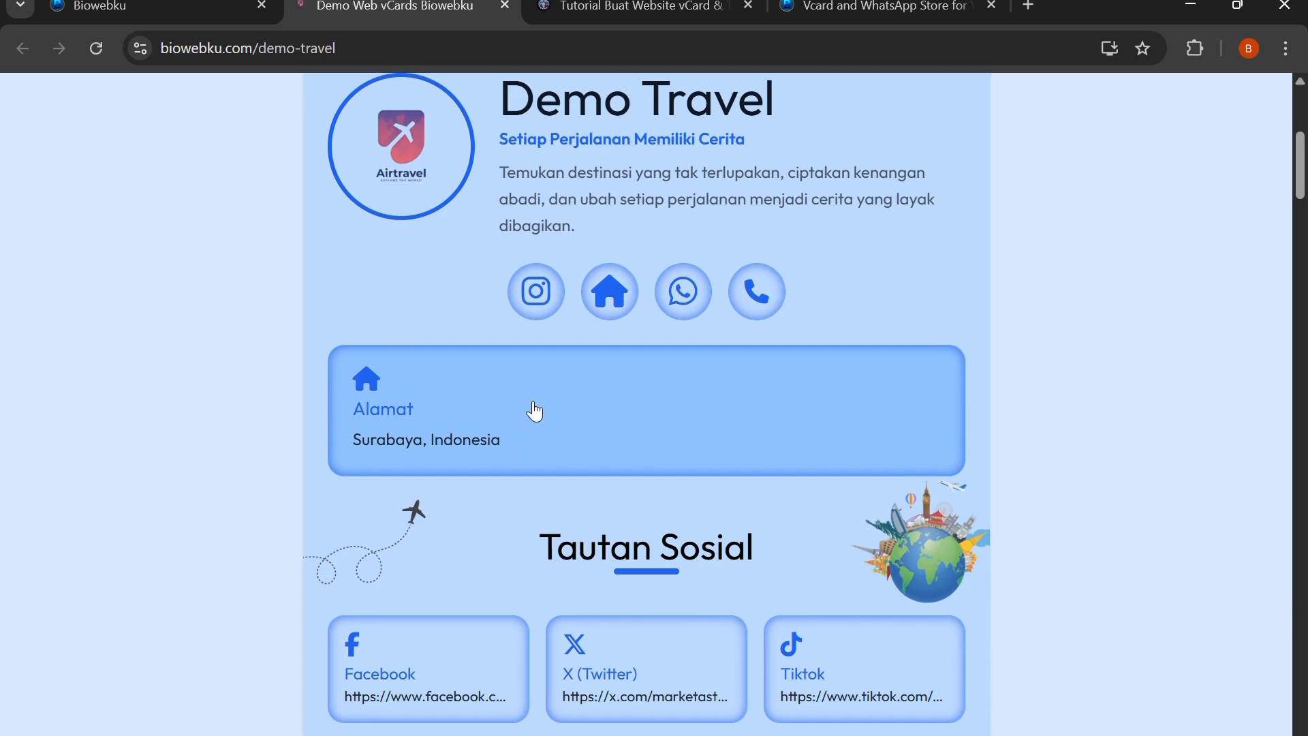
pyautogui.scroll(-2, 535, 411)
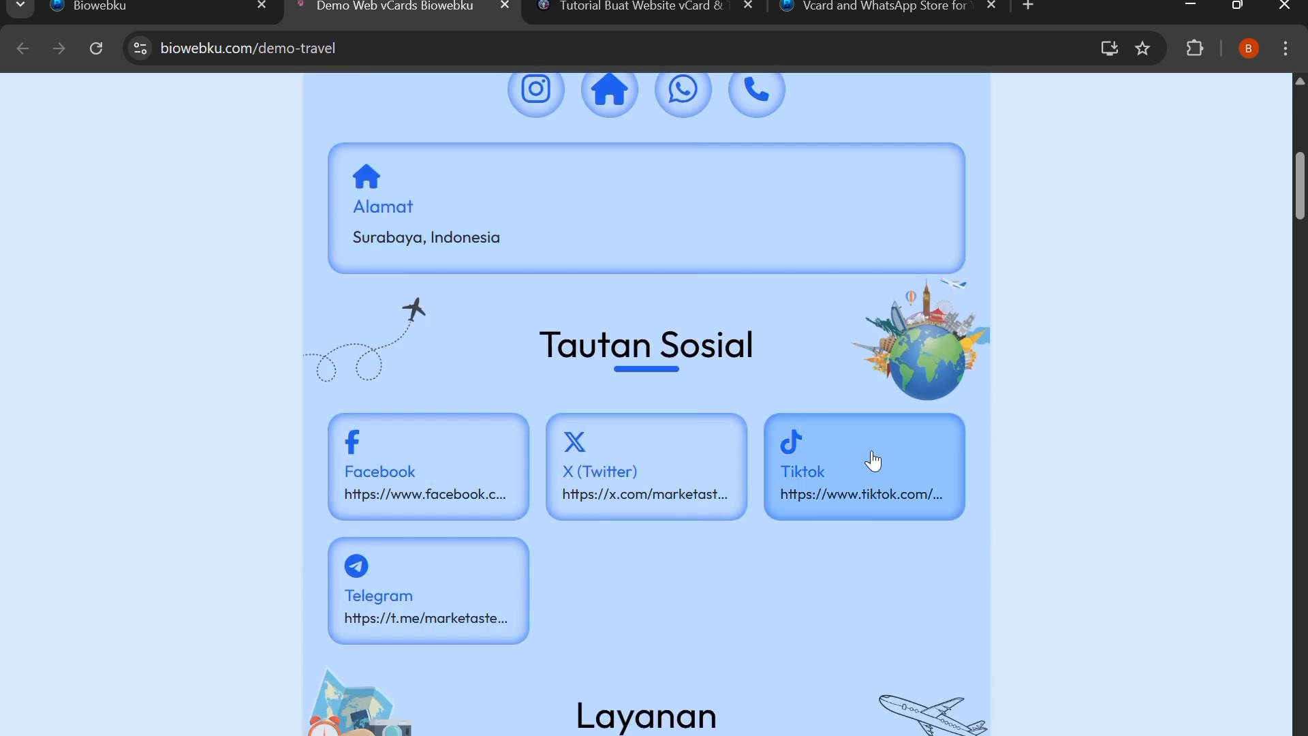
pyautogui.scroll(2, 426, 344)
pyautogui.scroll(5, 431, 346)
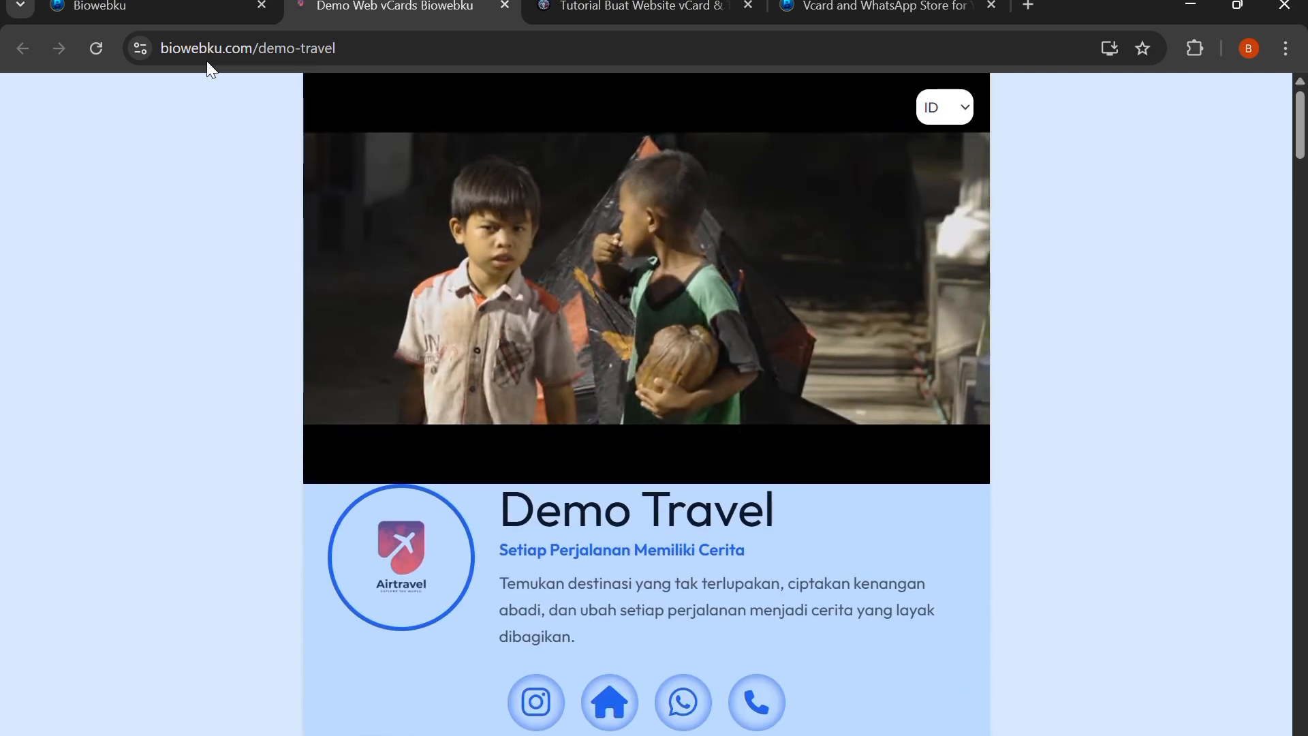
# Examine the location map and embedded iframe sections on the live page and return to the social links form
pyautogui.scroll(-5, 1140, 310)
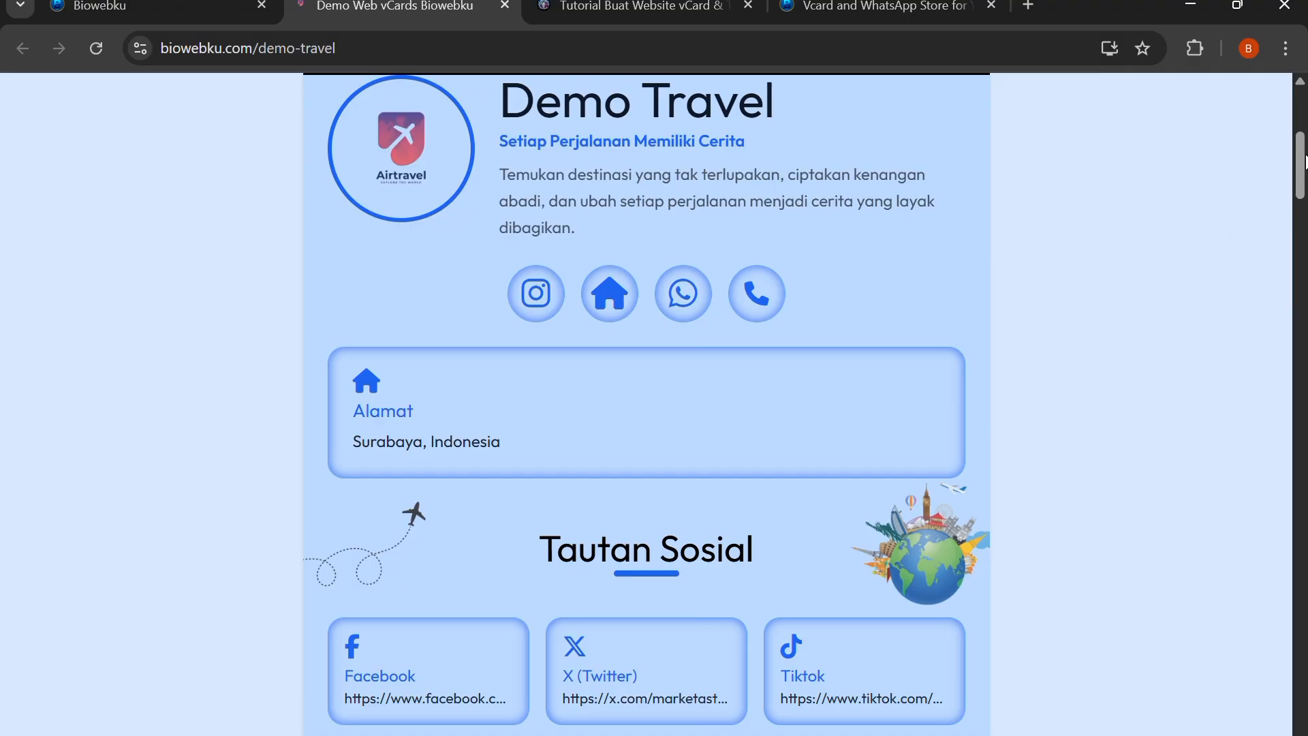
pyautogui.moveTo(1307, 163); pyautogui.dragTo(1302, 644)
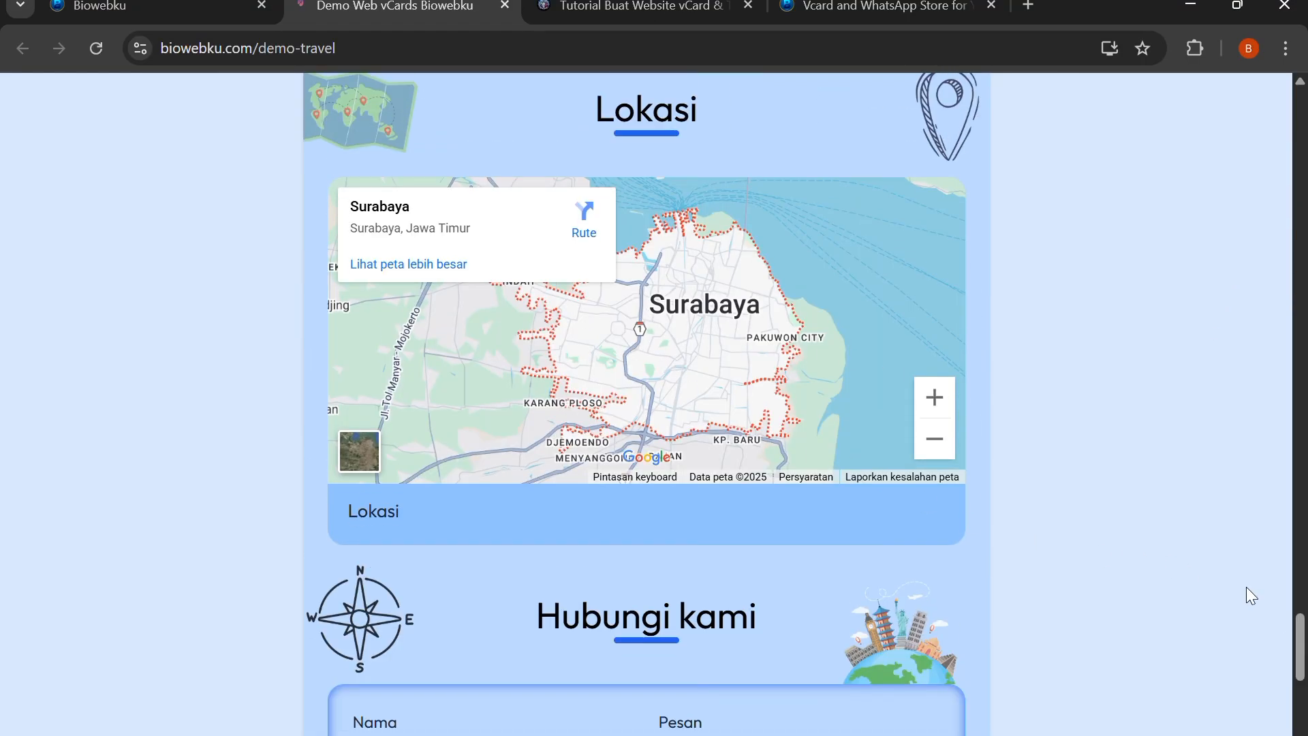
pyautogui.moveTo(1304, 638); pyautogui.dragTo(1249, 458)
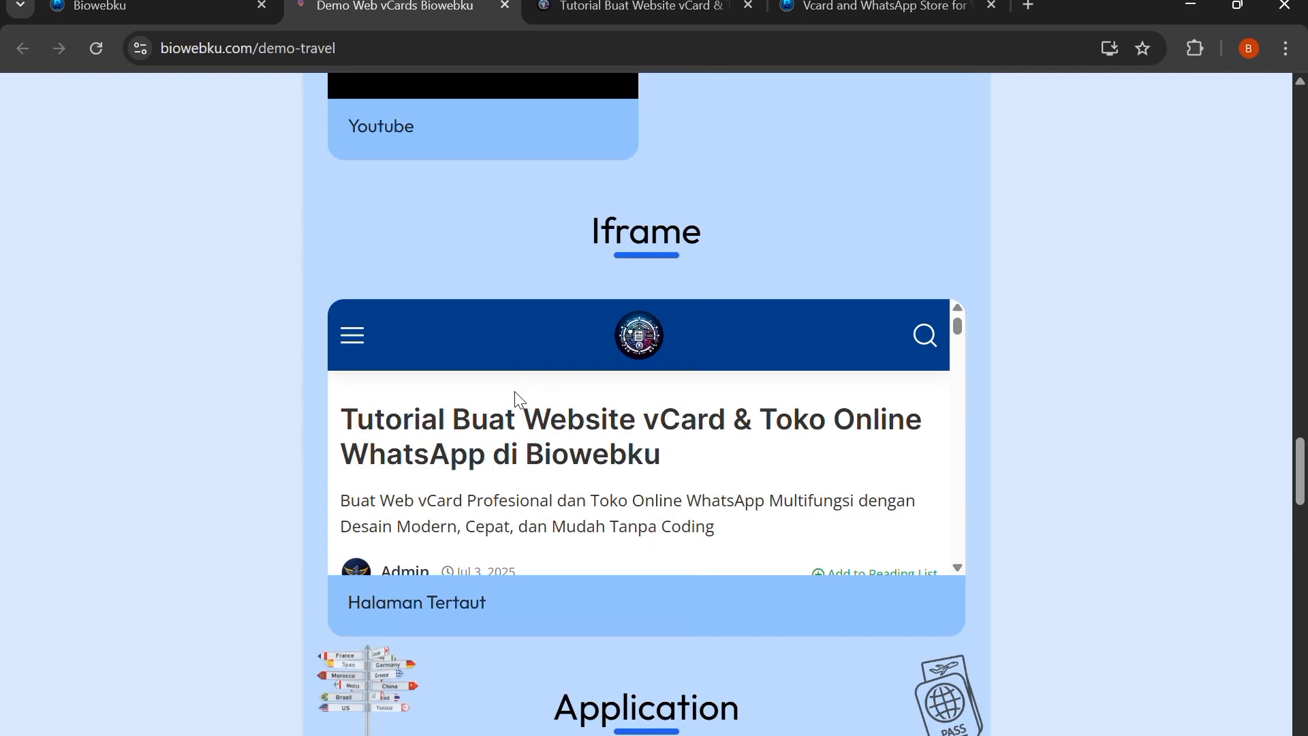
pyautogui.scroll(-5, 636, 438)
pyautogui.scroll(-3, 615, 407)
pyautogui.scroll(10, 604, 403)
pyautogui.moveTo(1300, 469); pyautogui.dragTo(1215, 79)
pyautogui.click(199, 7)
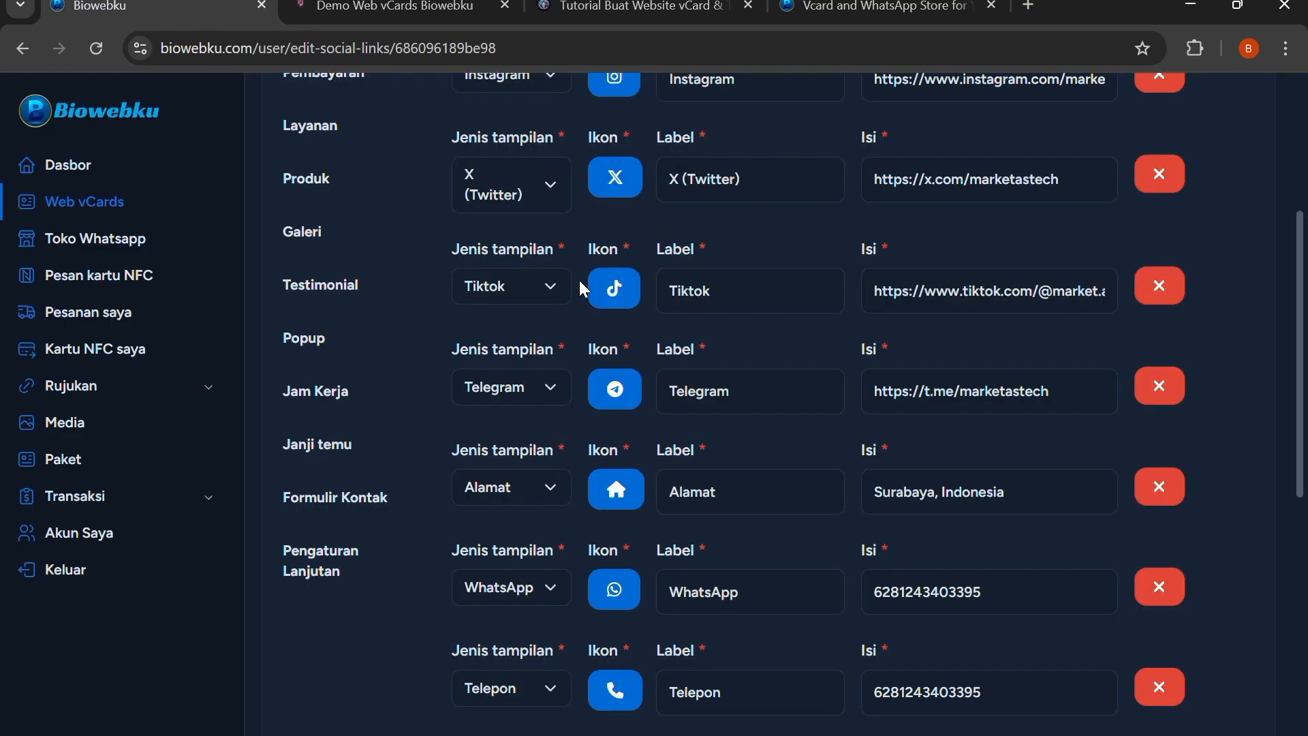
# Add one more feature row after the iframe entry in the social links form
pyautogui.scroll(-5, 709, 359)
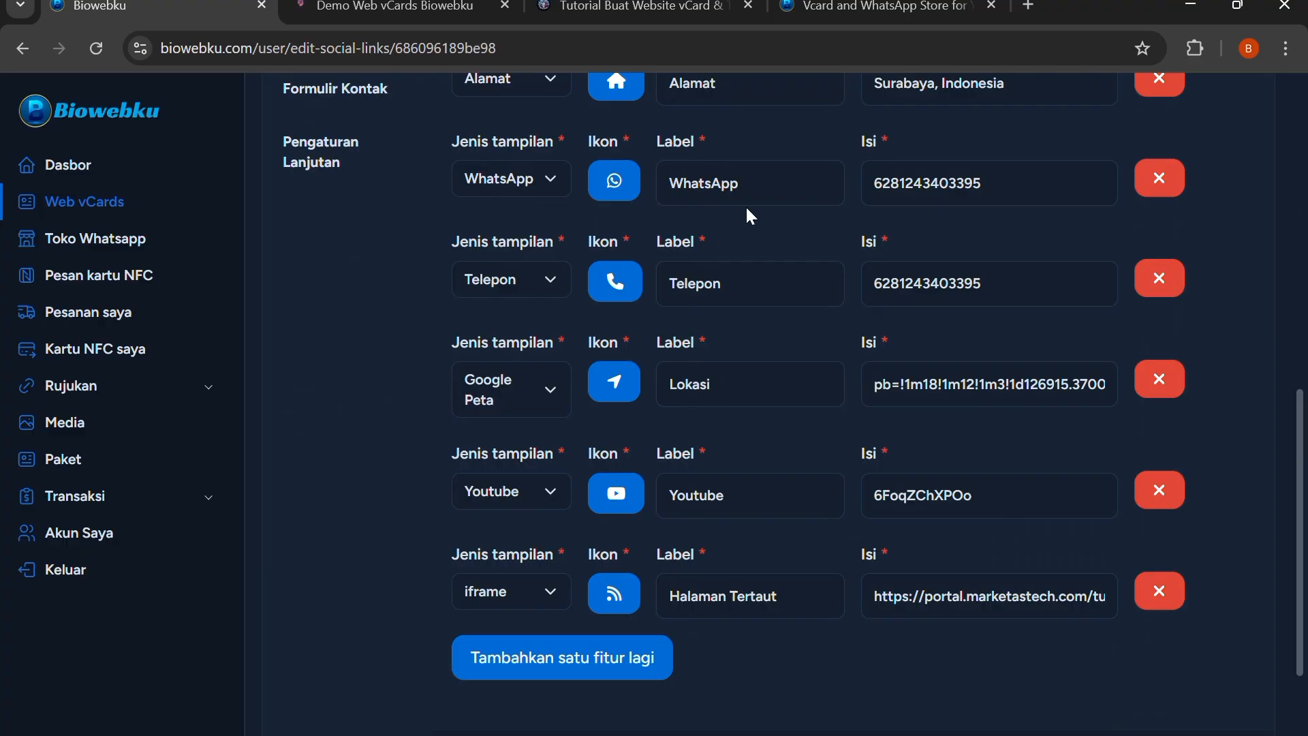
pyautogui.scroll(-2, 613, 518)
pyautogui.click(532, 489)
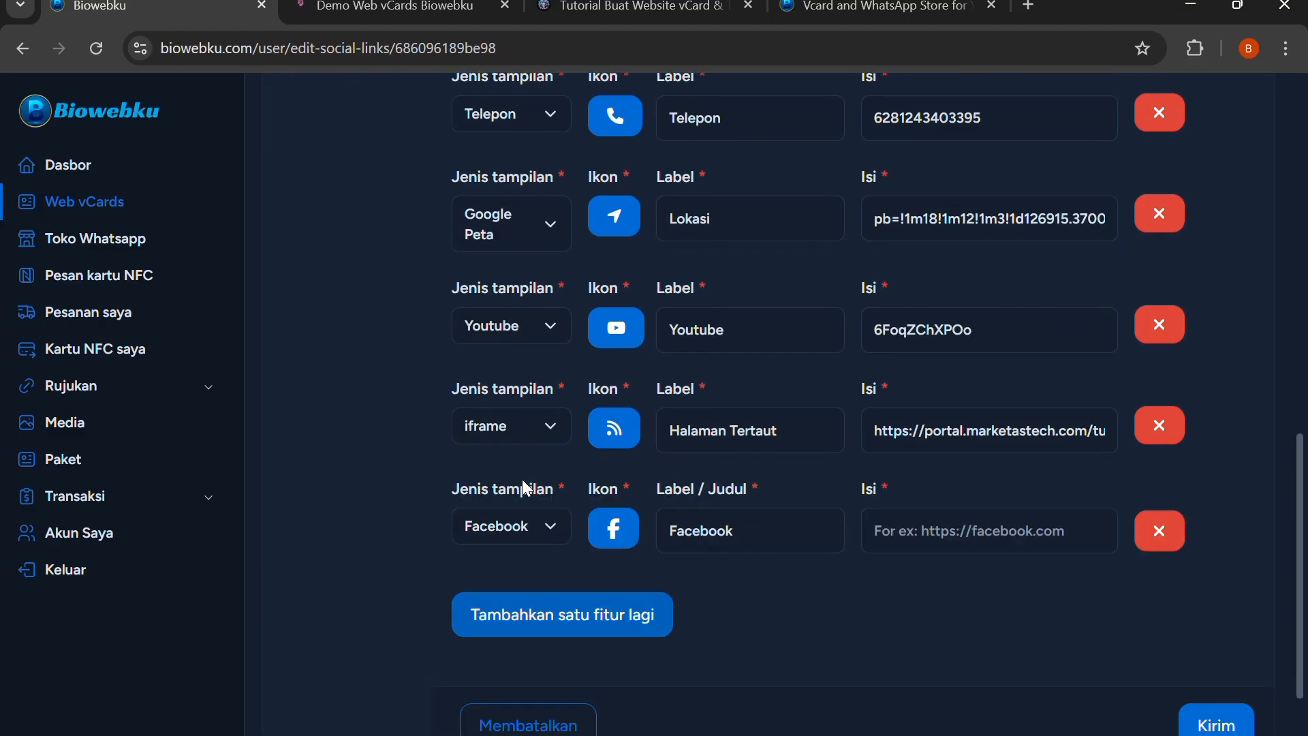
# Browse the display types available for the new social link row and close the list without choosing another type
pyautogui.scroll(-1, 522, 480)
pyautogui.click(525, 425)
pyautogui.scroll(-2, 519, 512)
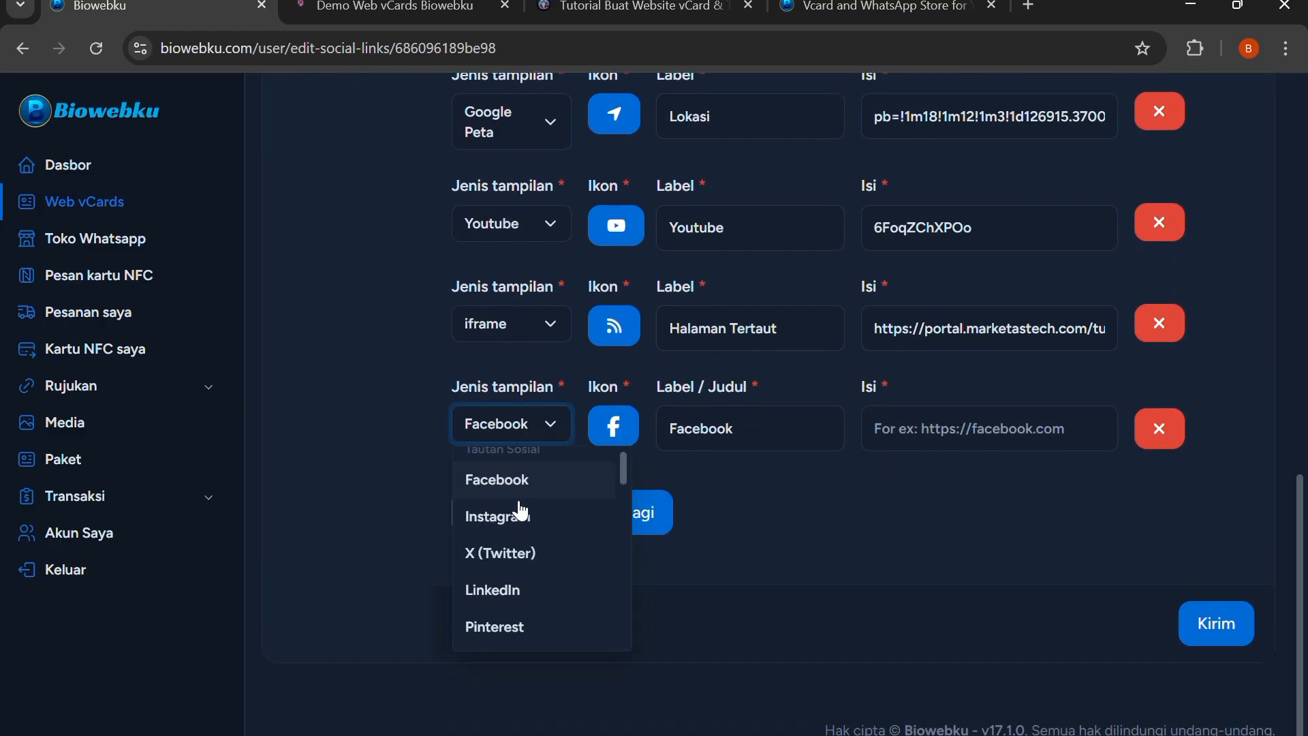
pyautogui.scroll(-4, 516, 541)
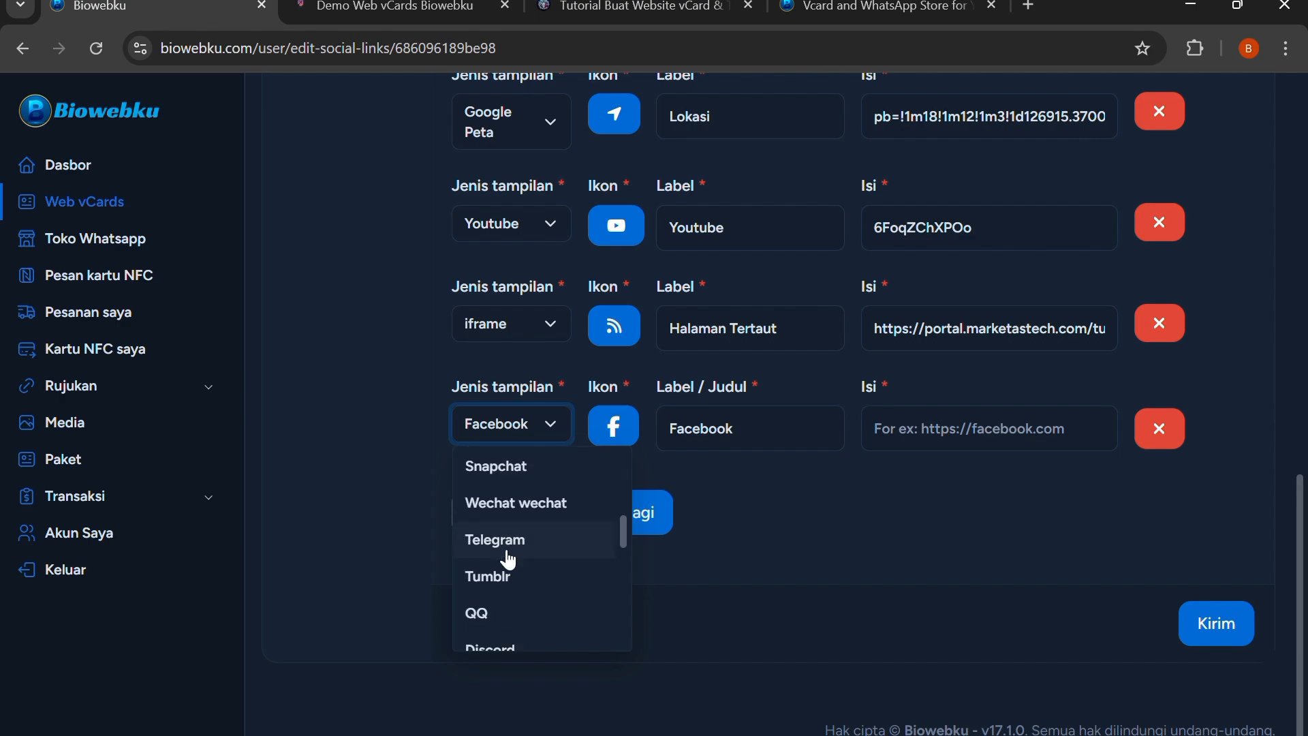
pyautogui.scroll(-5, 508, 556)
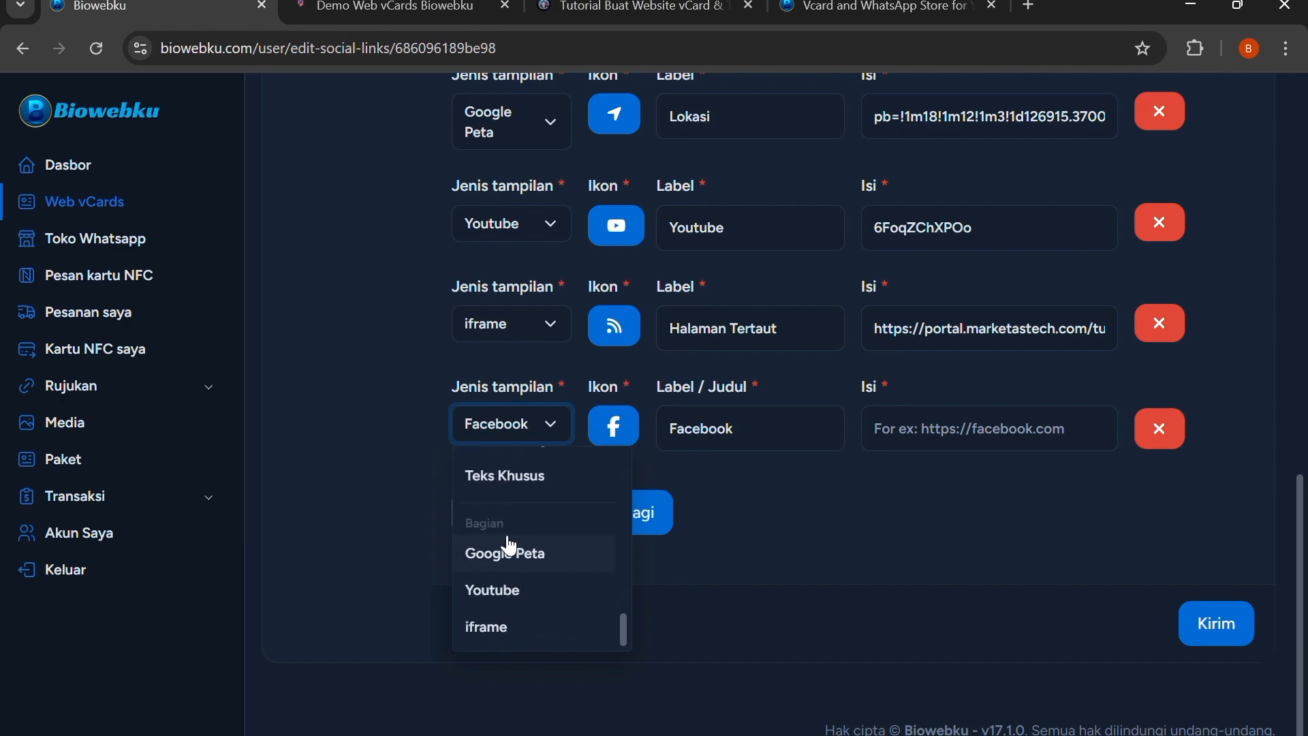
pyautogui.scroll(-1, 512, 572)
pyautogui.scroll(12, 497, 528)
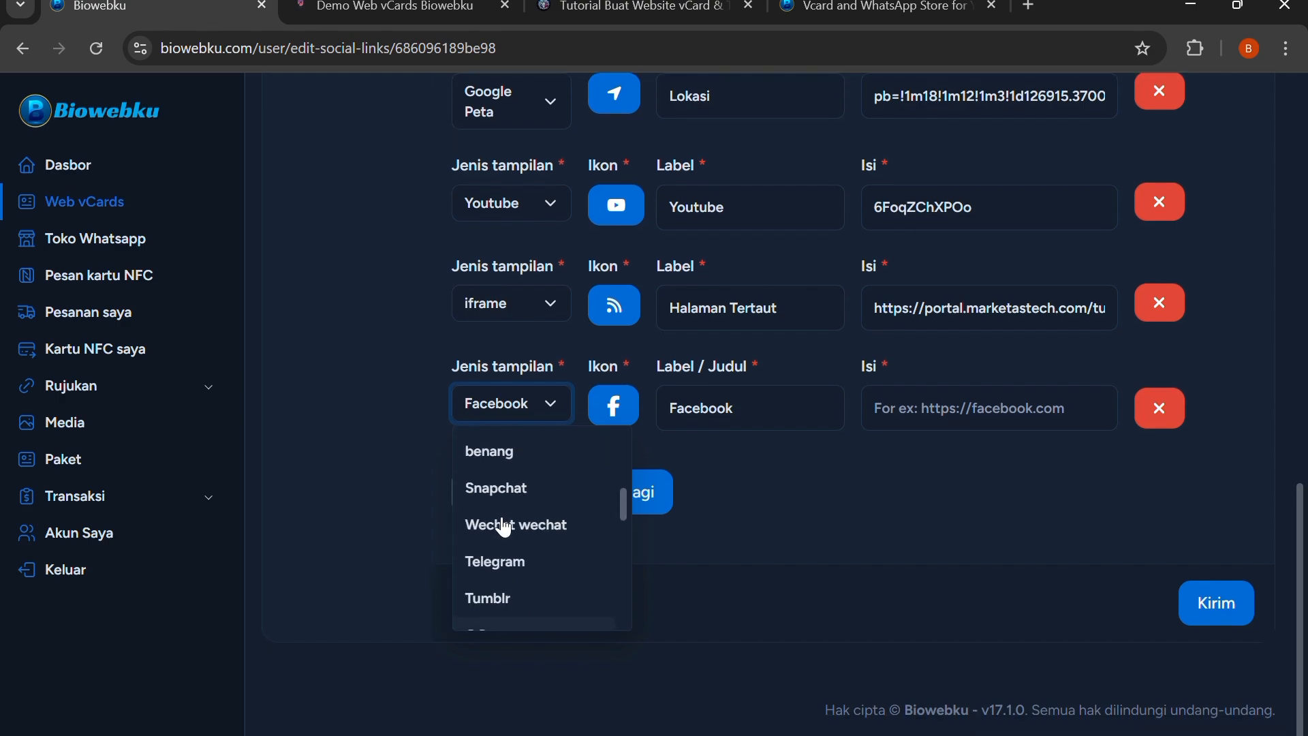
pyautogui.click(783, 545)
# Open the vCard's payment links section and check the display types offered for the Bank Transfer entry without changing it
pyautogui.scroll(15, 471, 454)
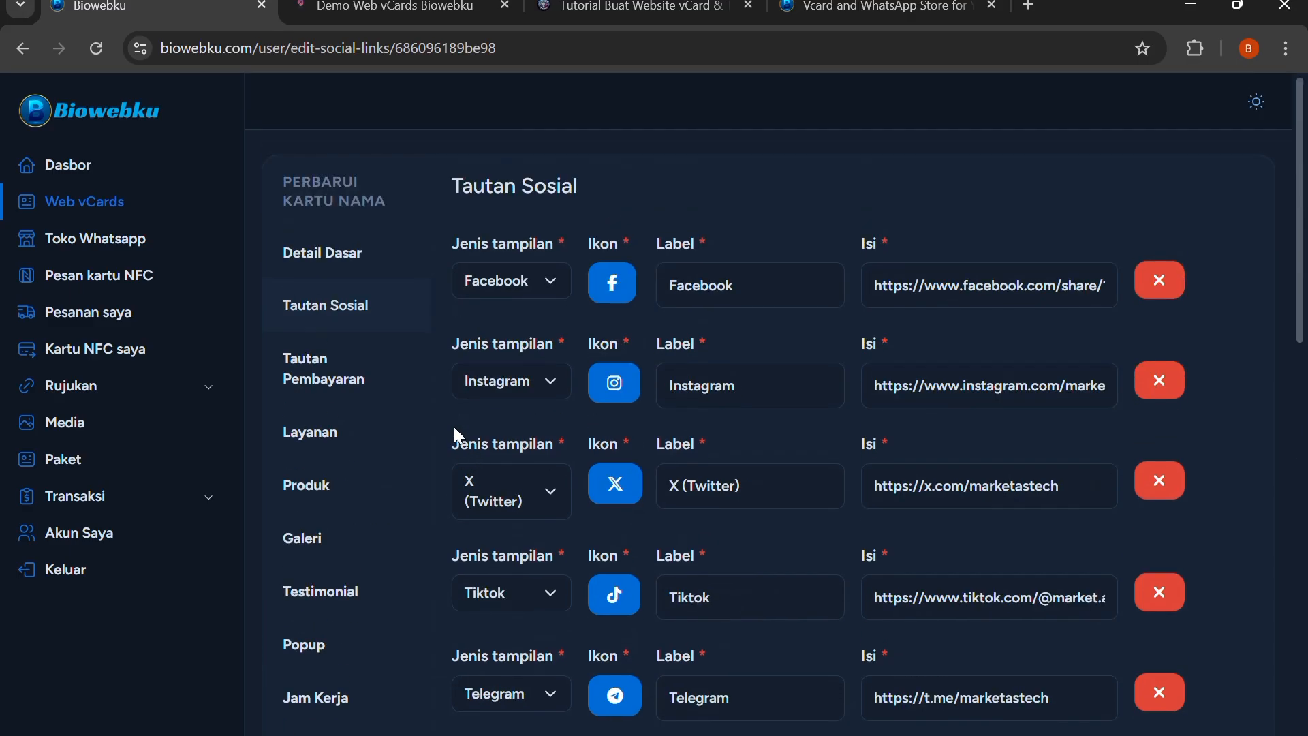
pyautogui.click(343, 388)
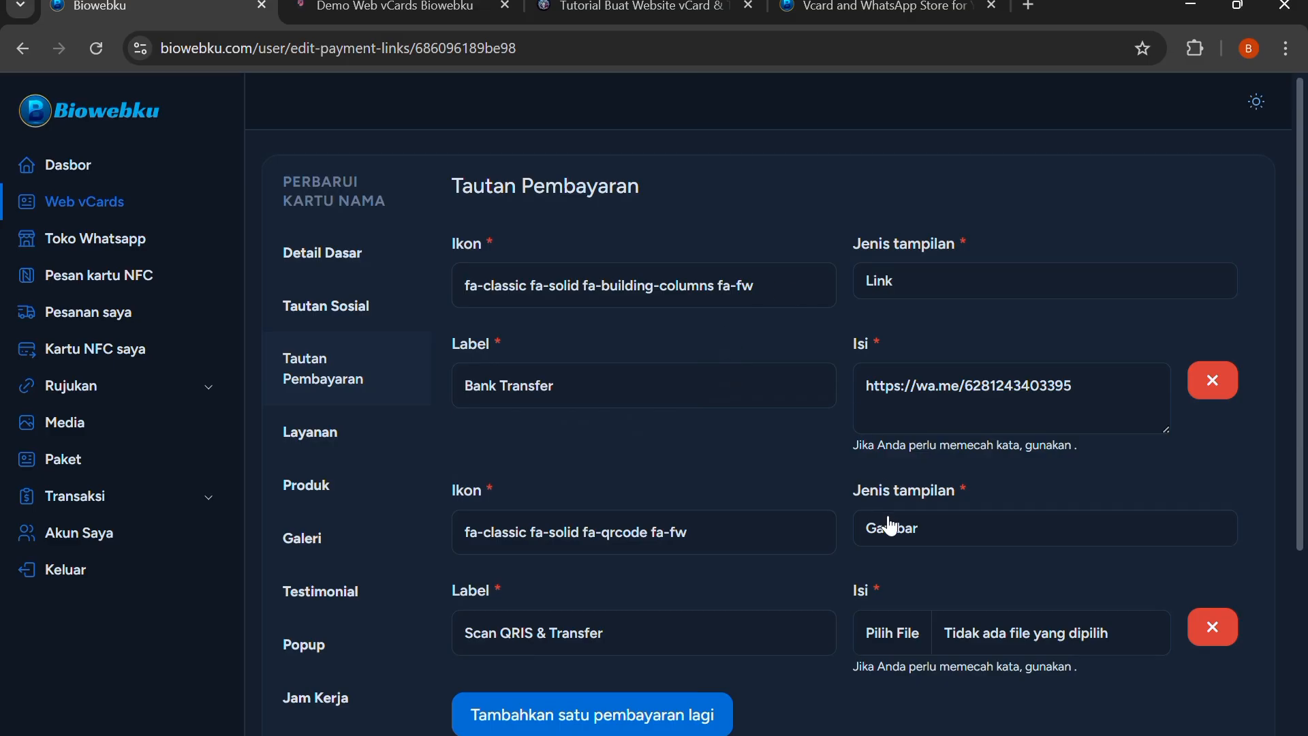
pyautogui.click(933, 278)
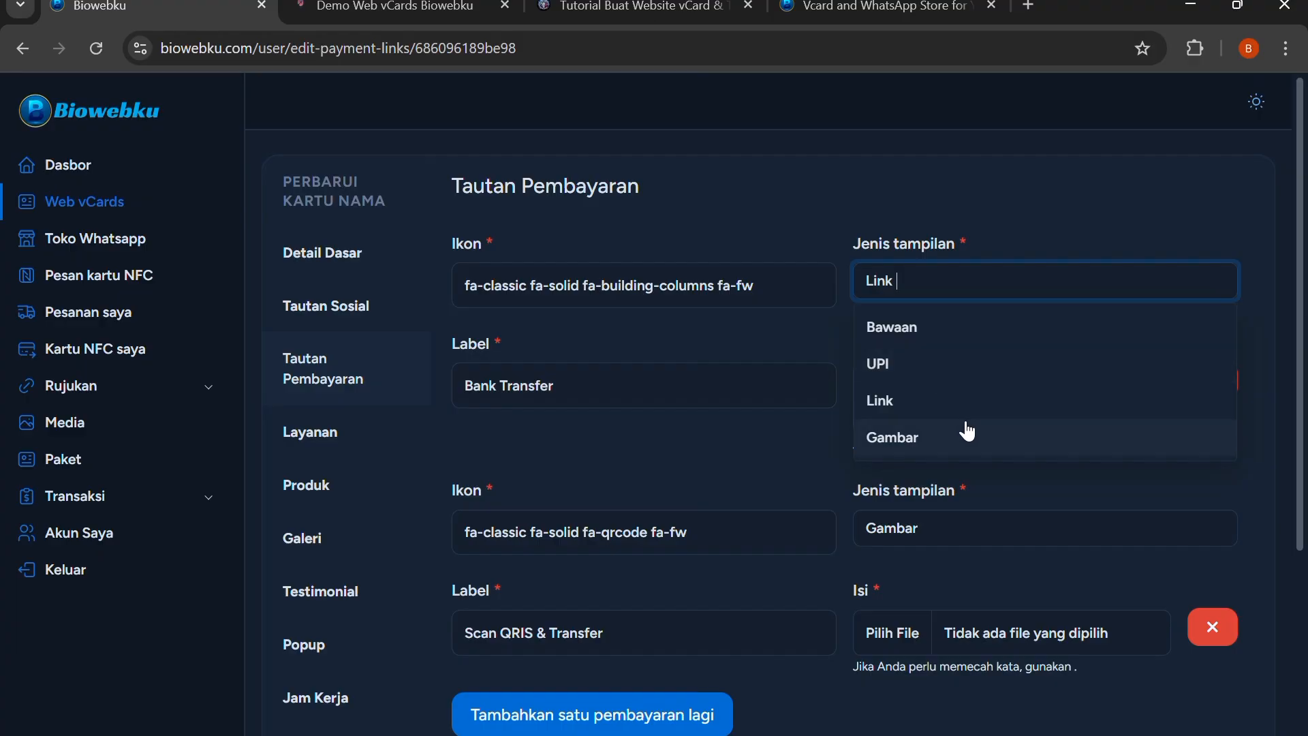
pyautogui.scroll(-2, 933, 431)
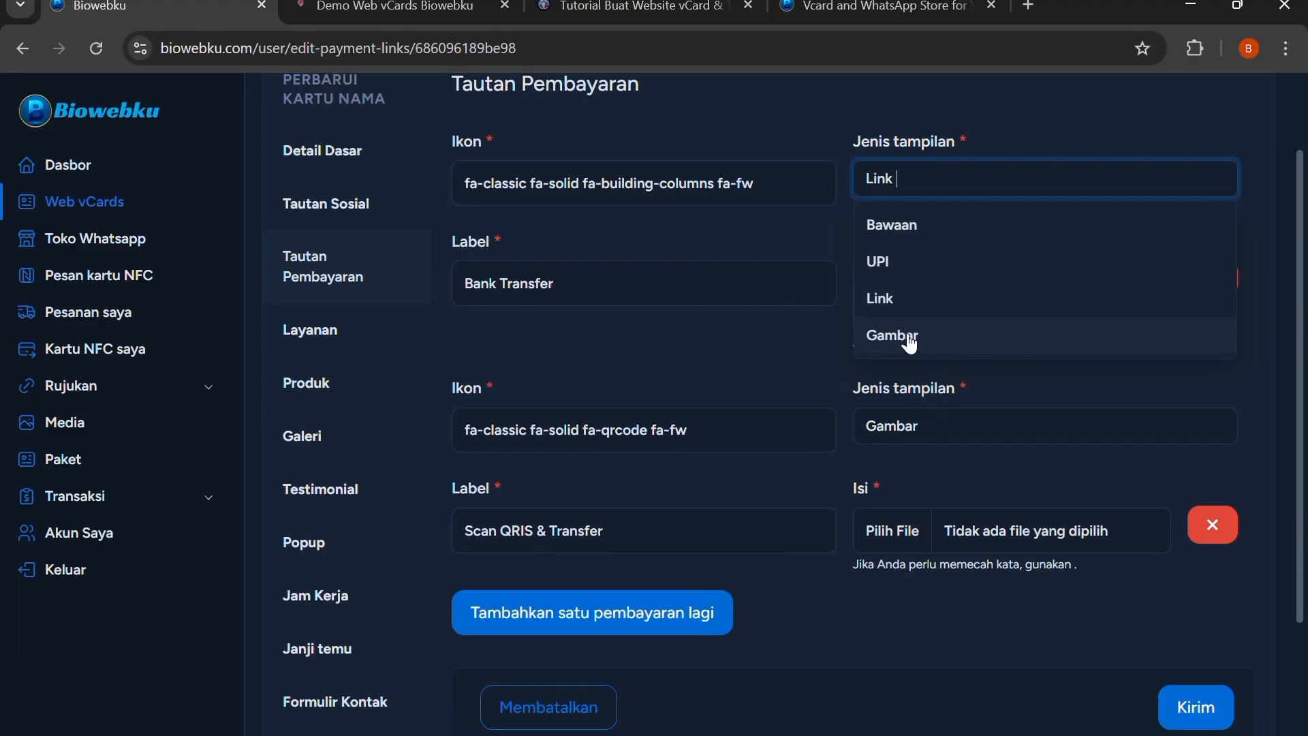
pyautogui.click(747, 250)
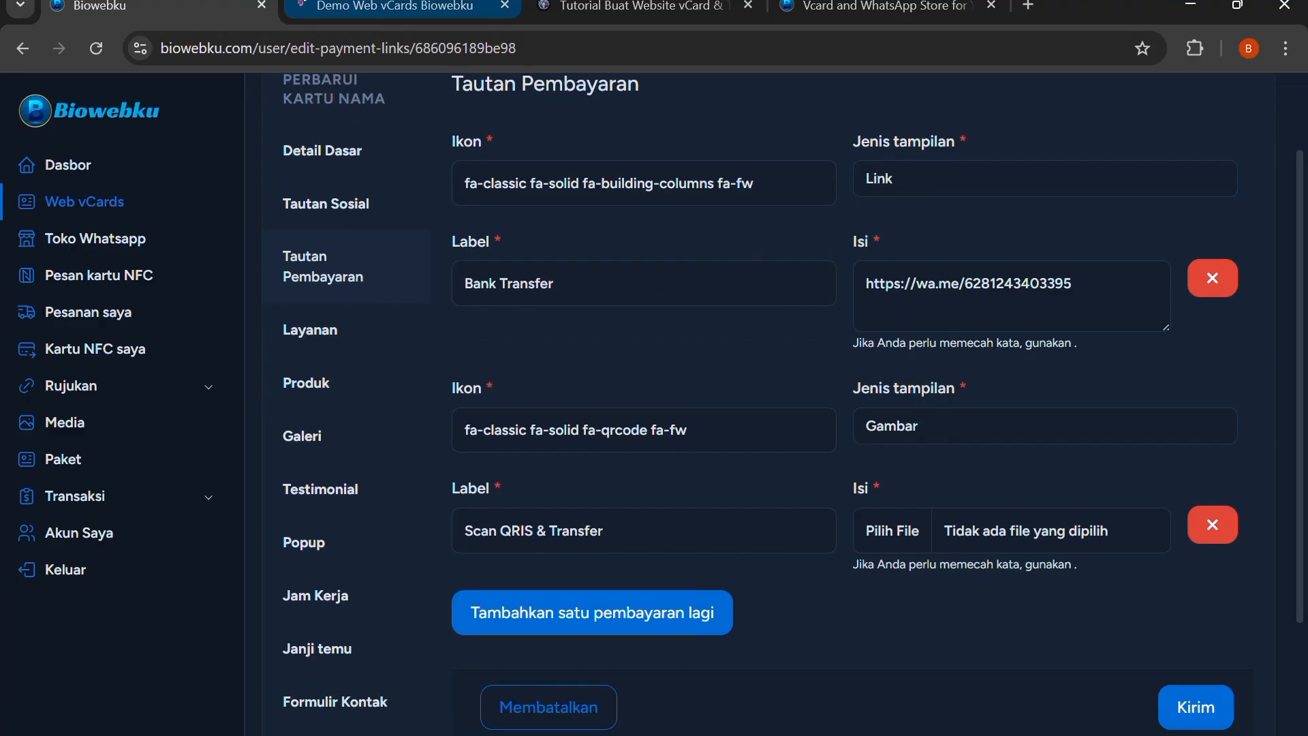
# Examine the payment options section on the live demo-travel page and return to the payment links form
pyautogui.click(395, 6)
pyautogui.scroll(-15, 880, 316)
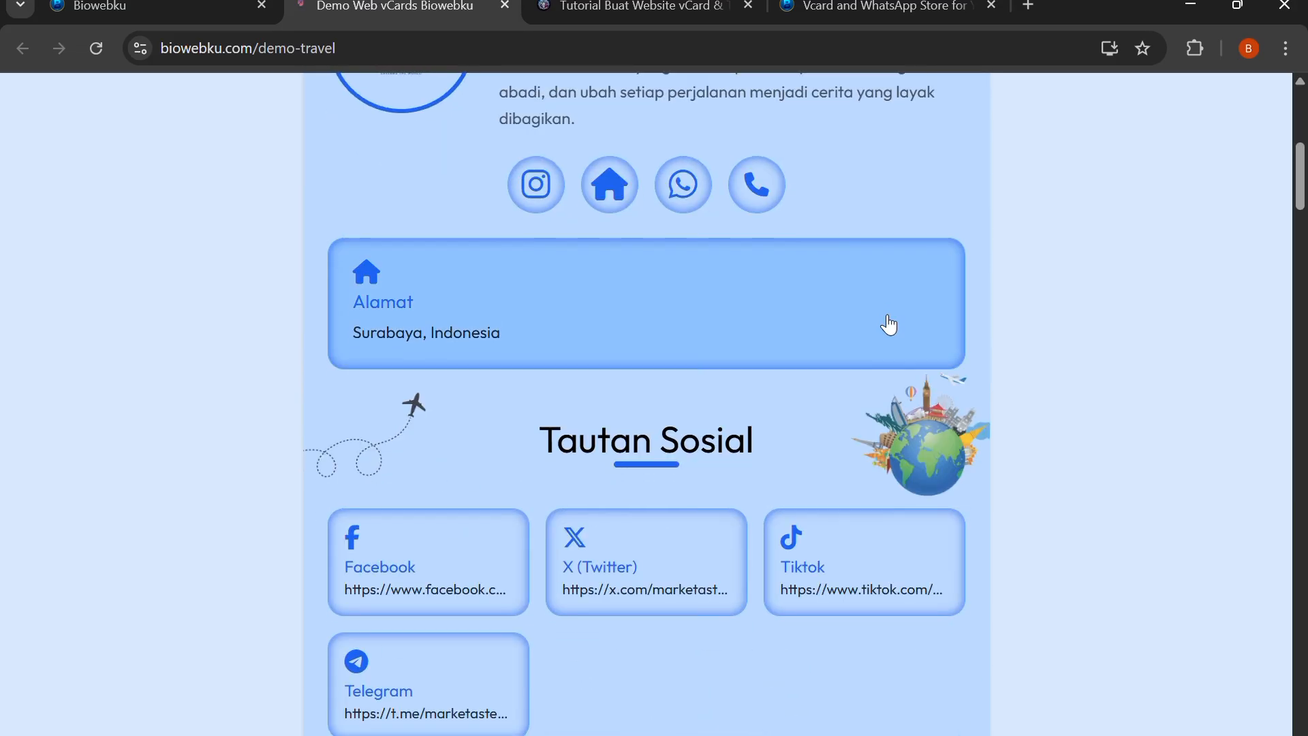
pyautogui.scroll(-20, 628, 300)
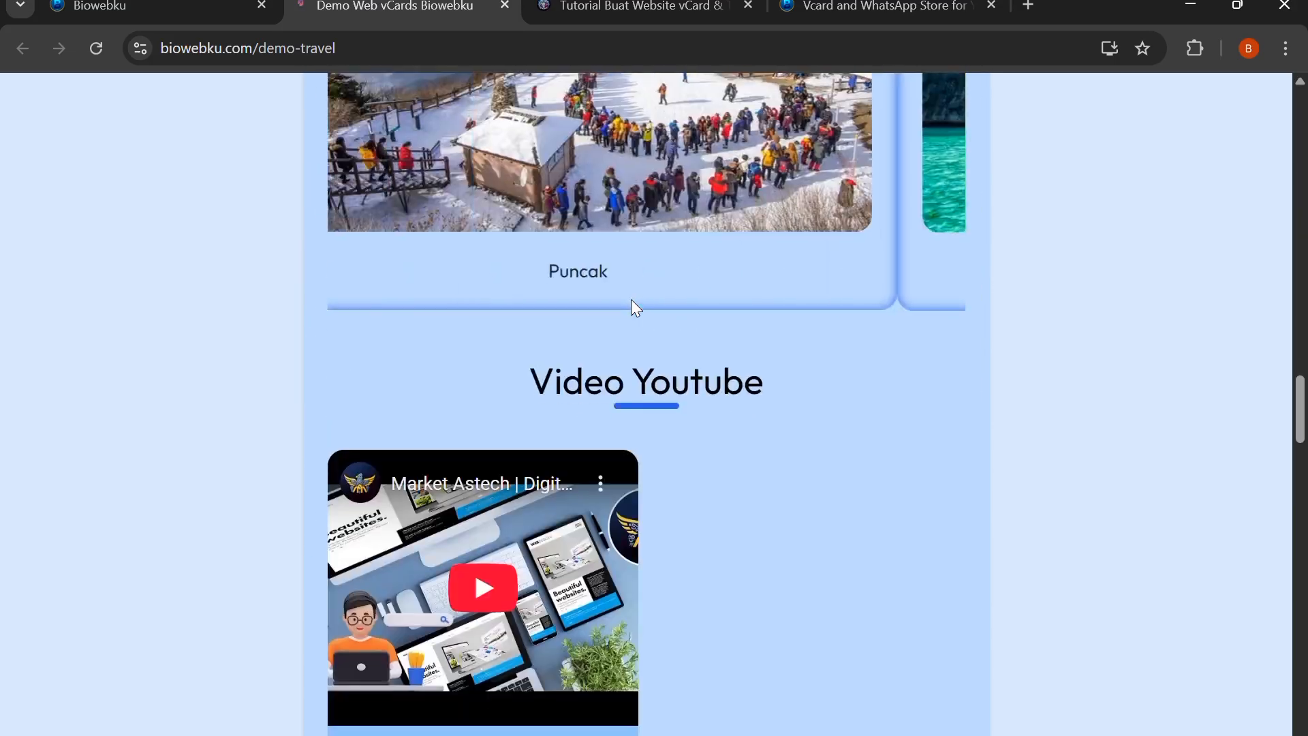
pyautogui.scroll(-15, 631, 300)
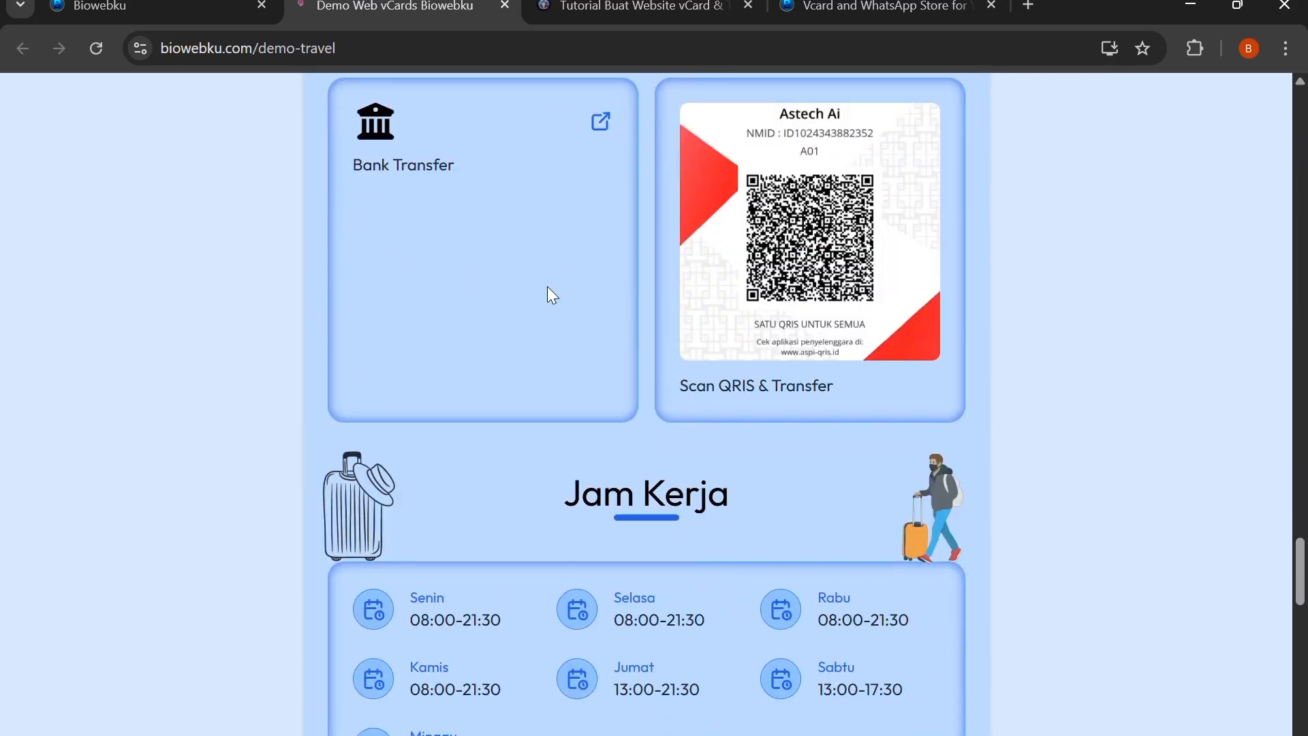
pyautogui.scroll(3, 644, 297)
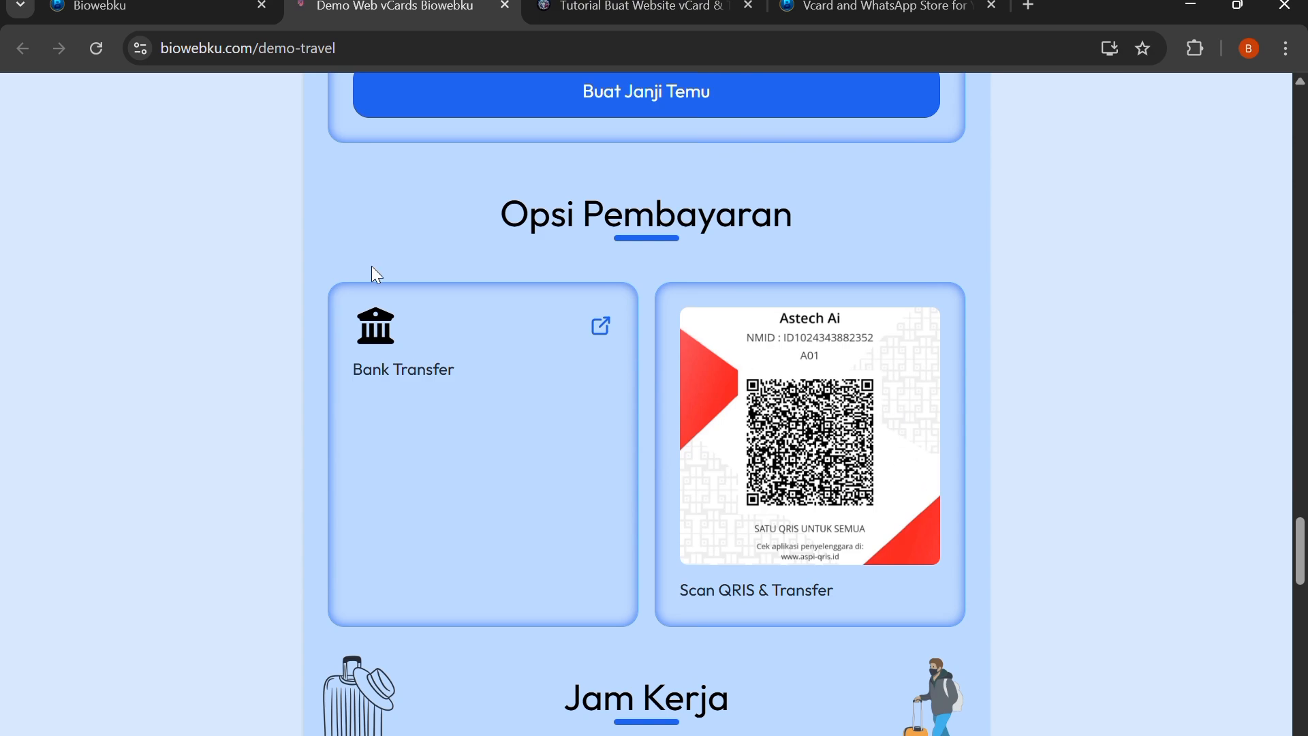
pyautogui.click(136, 9)
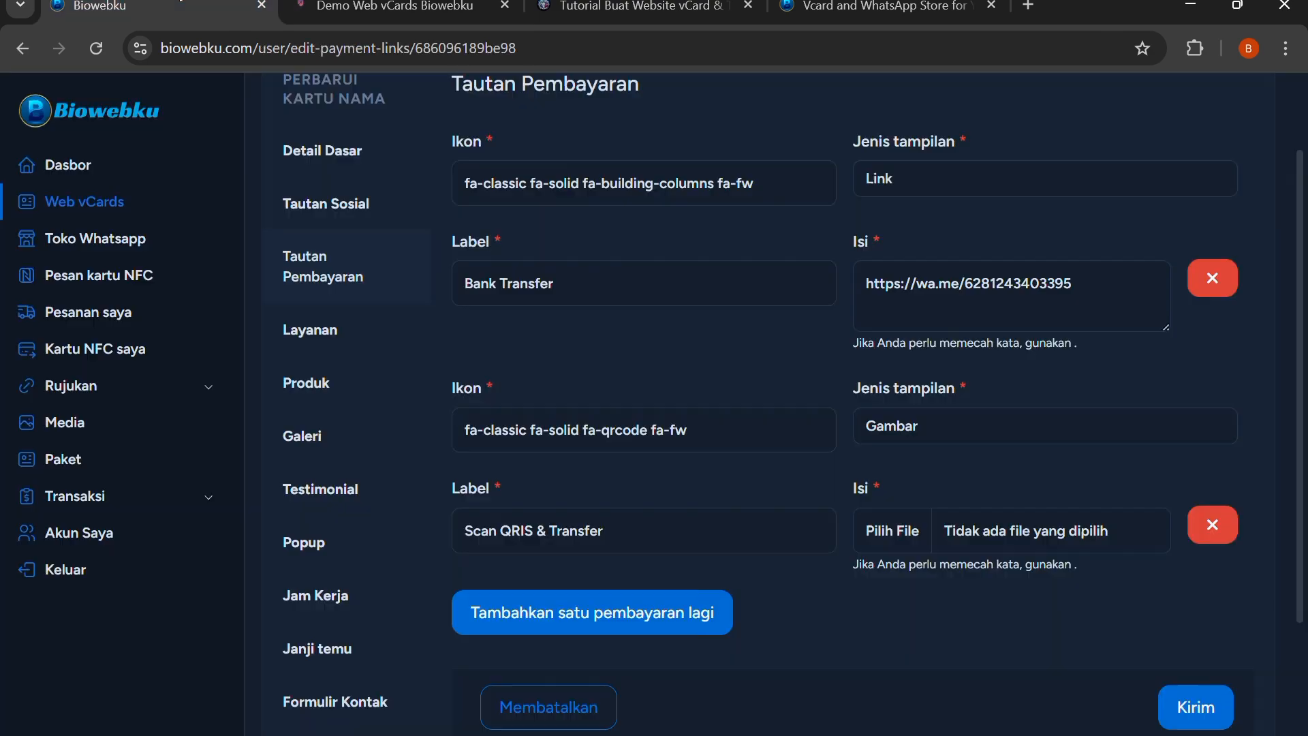
# Add one more blank payment row after the Scan QRIS & Transfer entry in the payment links form
pyautogui.click(644, 617)
pyautogui.scroll(-5, 639, 611)
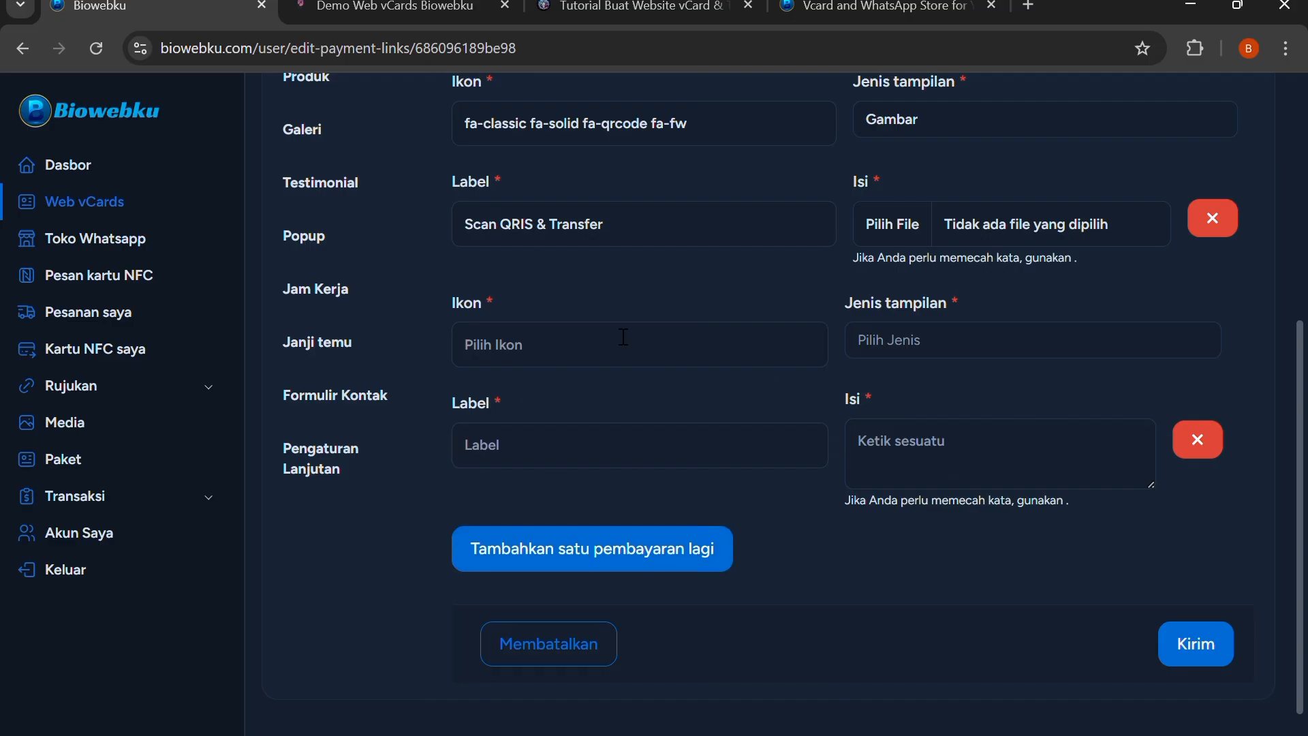
pyautogui.scroll(3, 624, 337)
pyautogui.scroll(1, 409, 252)
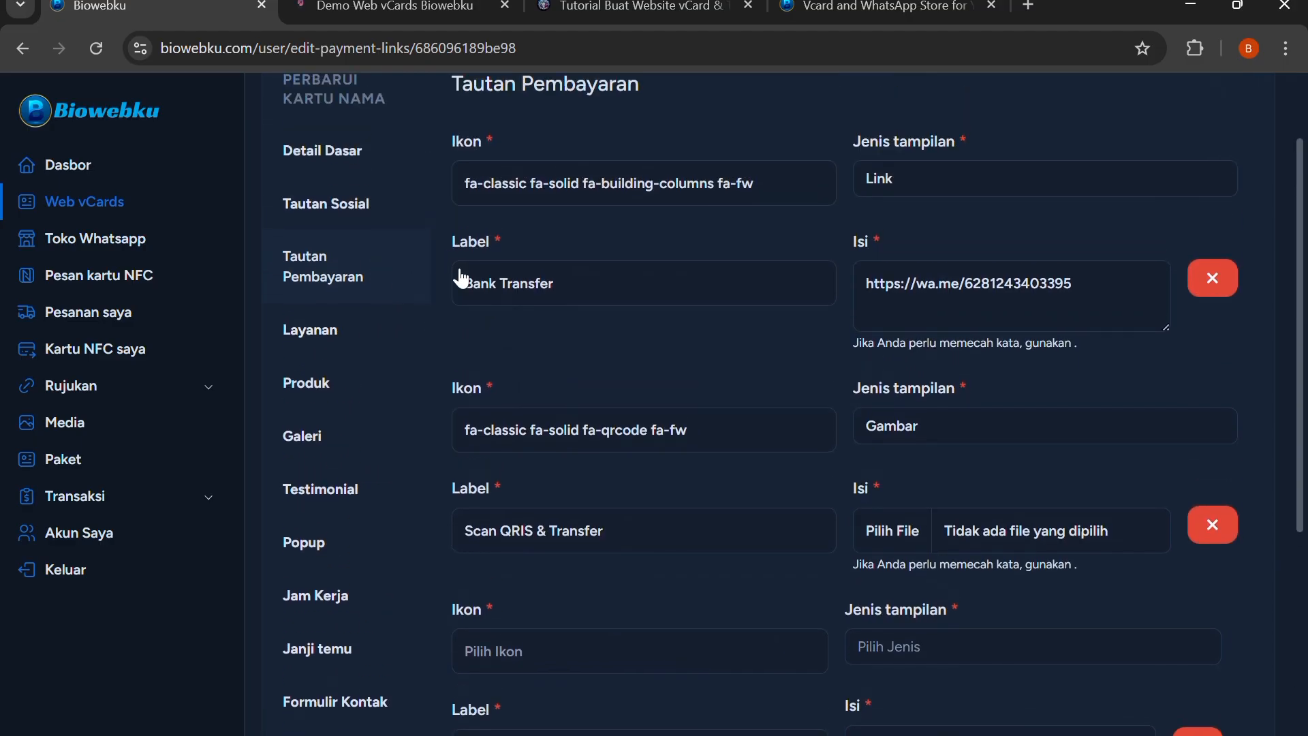
# Open the vCard's services section and review the blank new-service form, closing it without saving
pyautogui.click(307, 347)
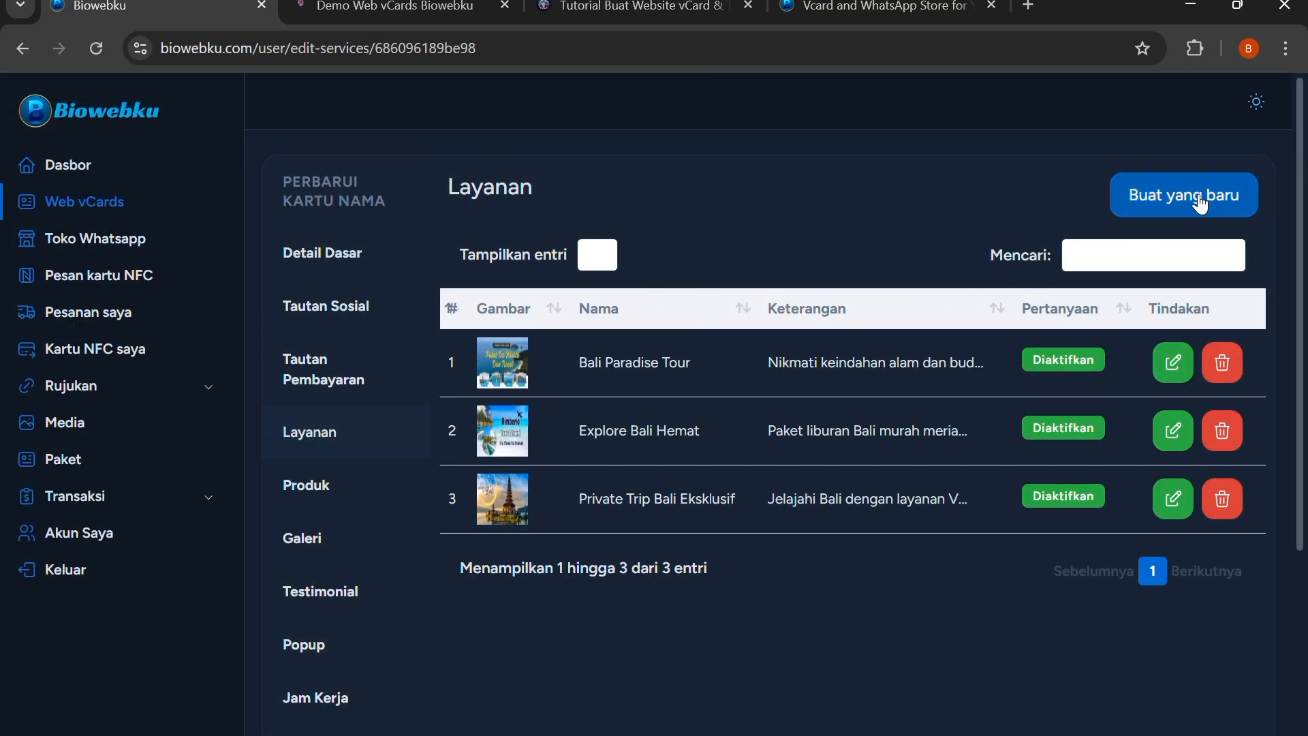
pyautogui.click(1155, 199)
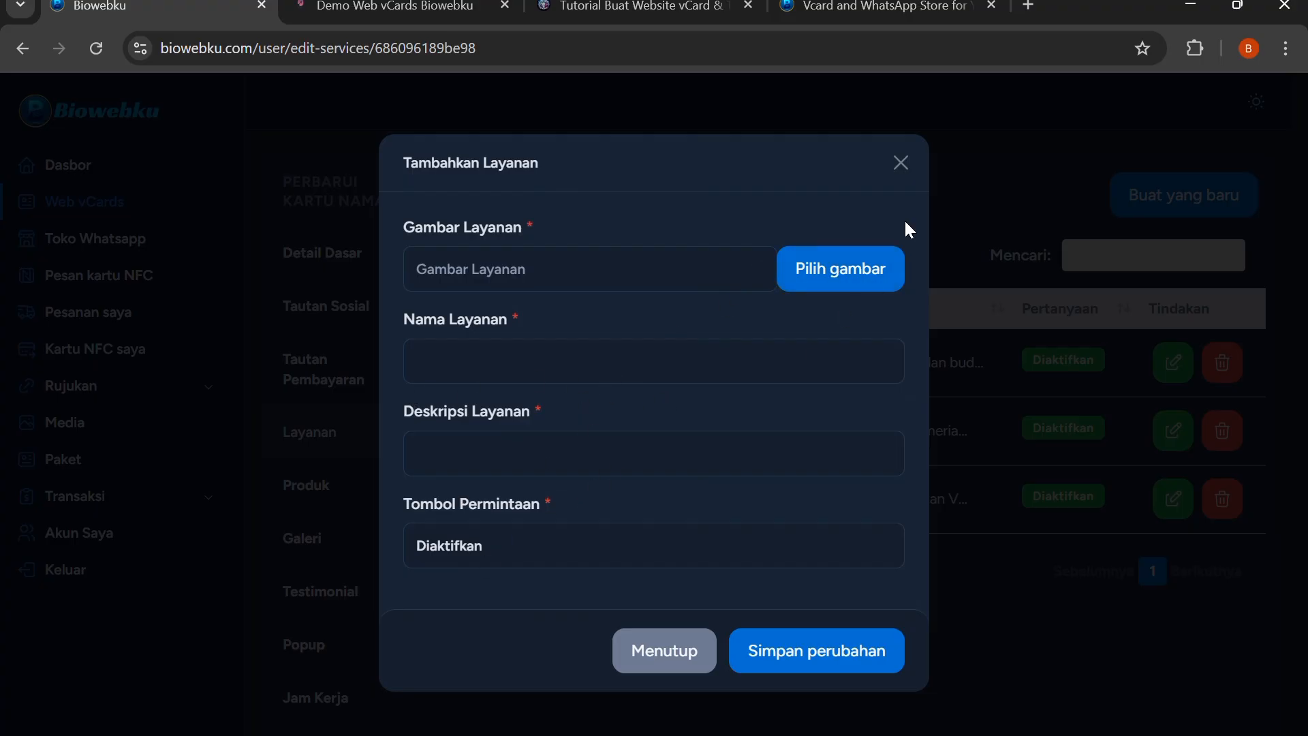
pyautogui.click(900, 164)
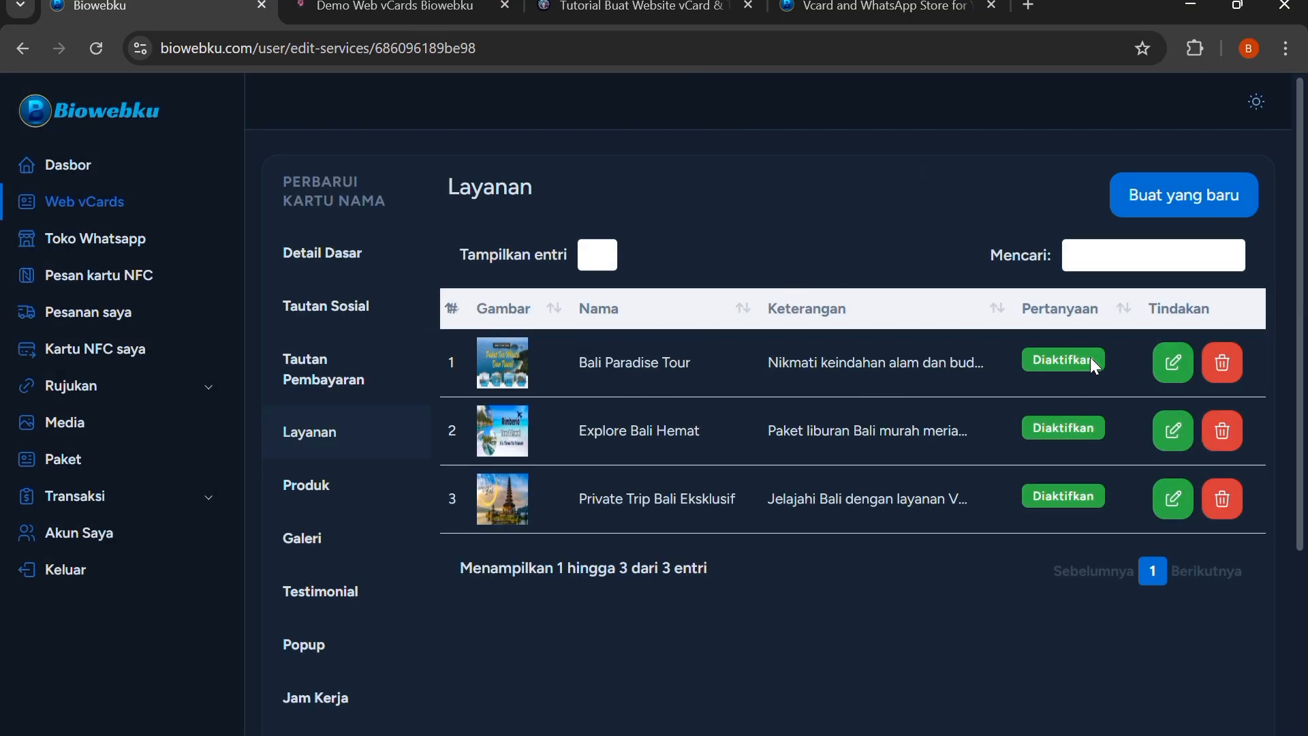
# Compare the Bali Paradise Tour service's edit form with the service cards on the live page, and close the form unchanged
pyautogui.click(1177, 362)
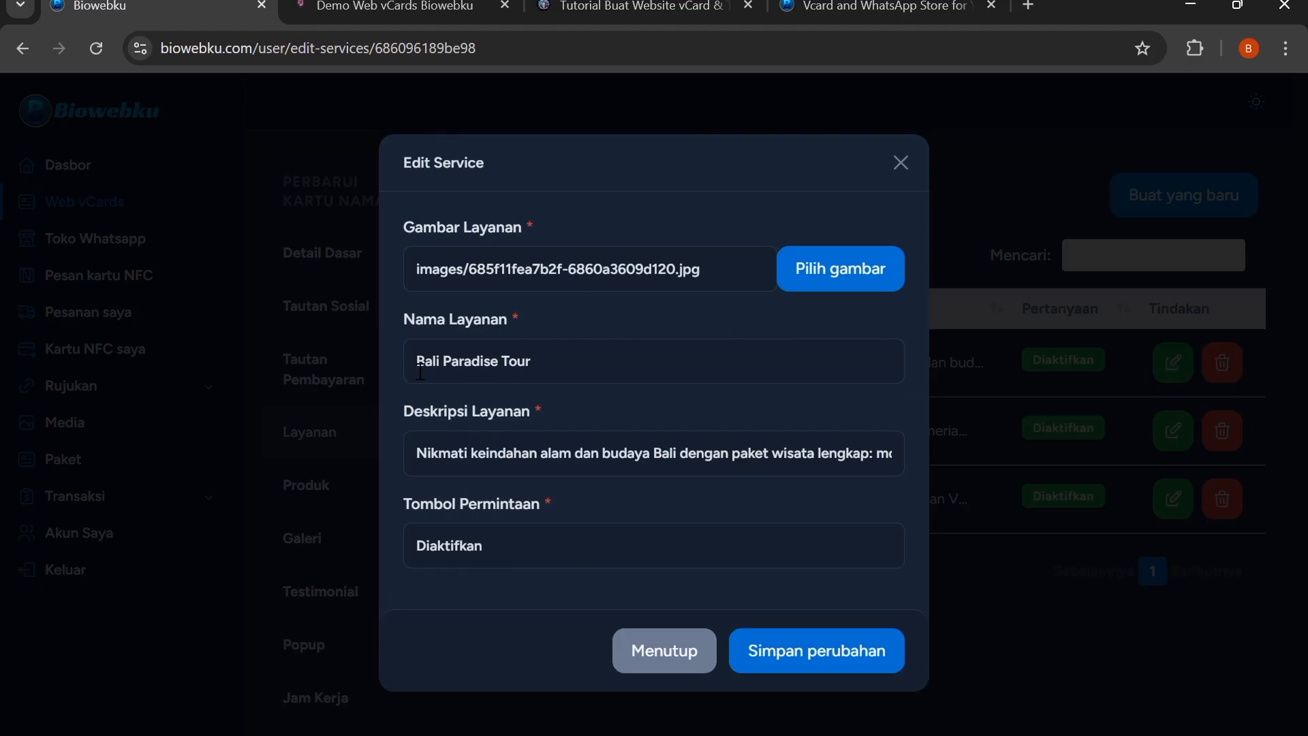
pyautogui.click(457, 5)
pyautogui.scroll(20, 449, 231)
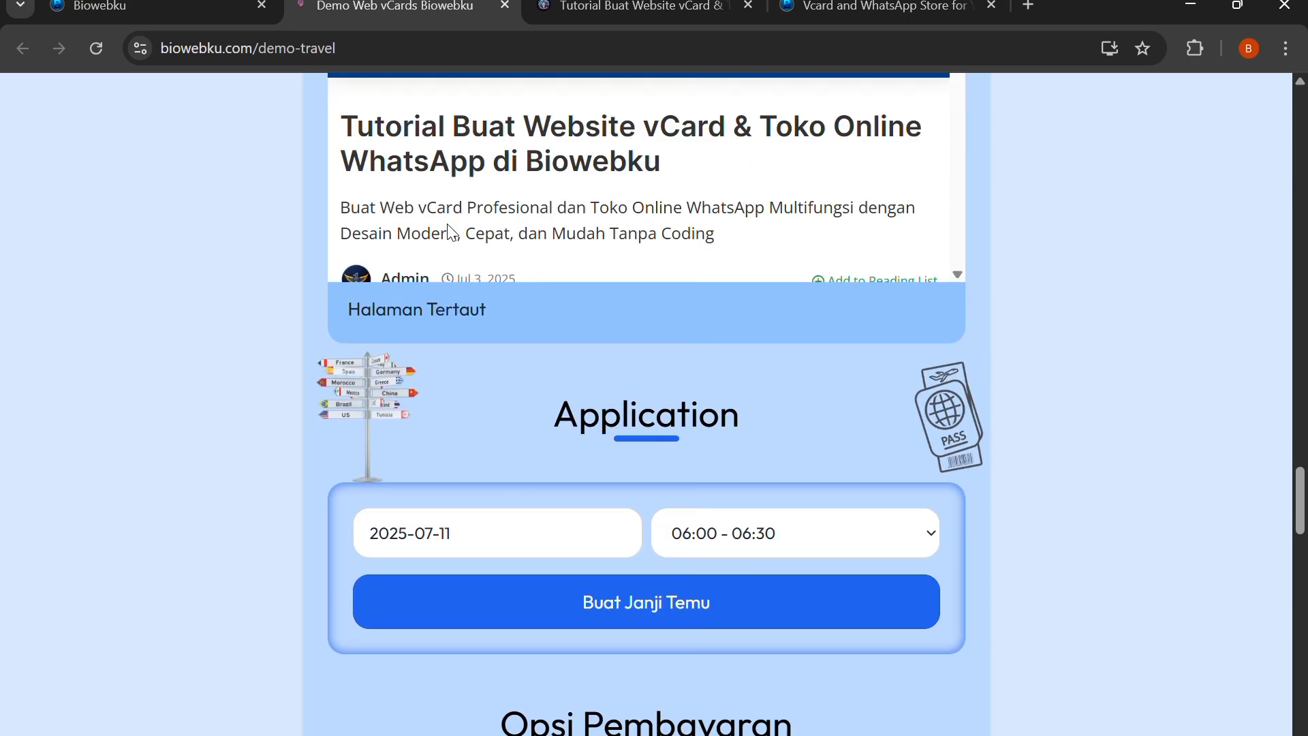
pyautogui.scroll(12, 450, 228)
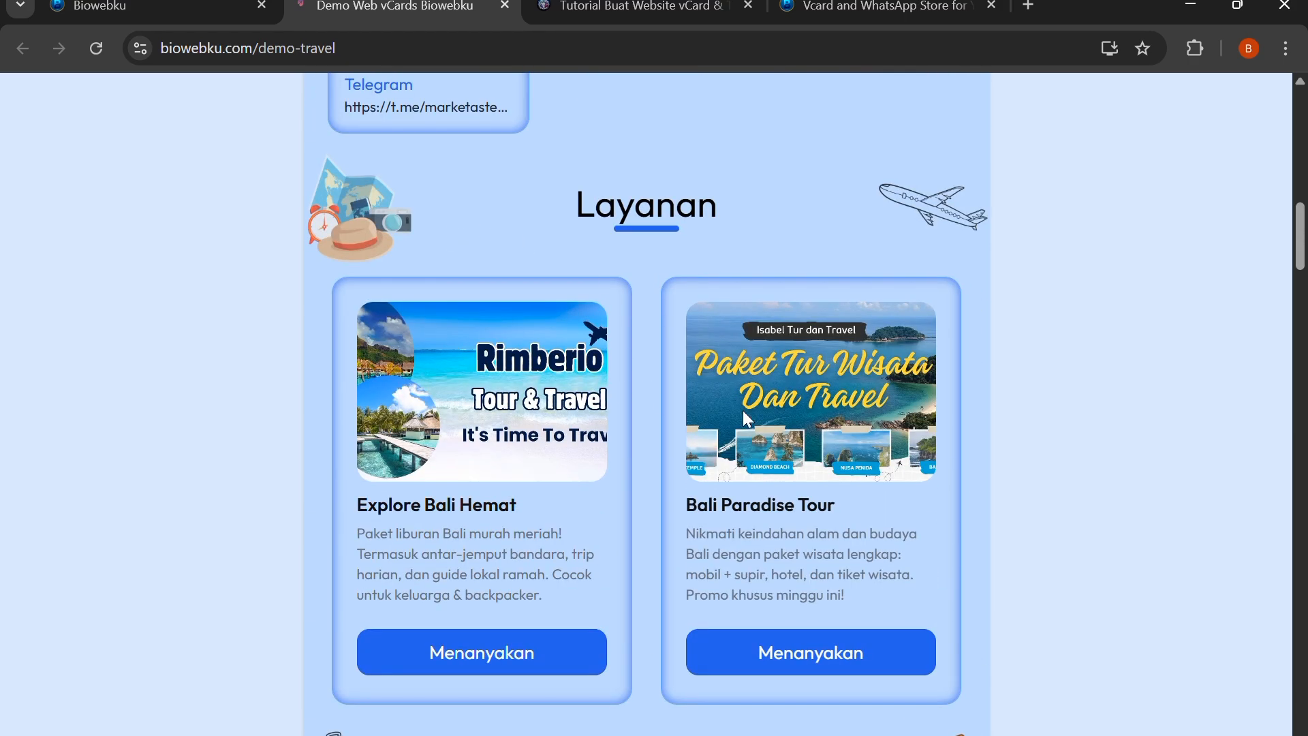
pyautogui.moveTo(742, 410); pyautogui.dragTo(415, 412)
pyautogui.moveTo(703, 395); pyautogui.dragTo(452, 383)
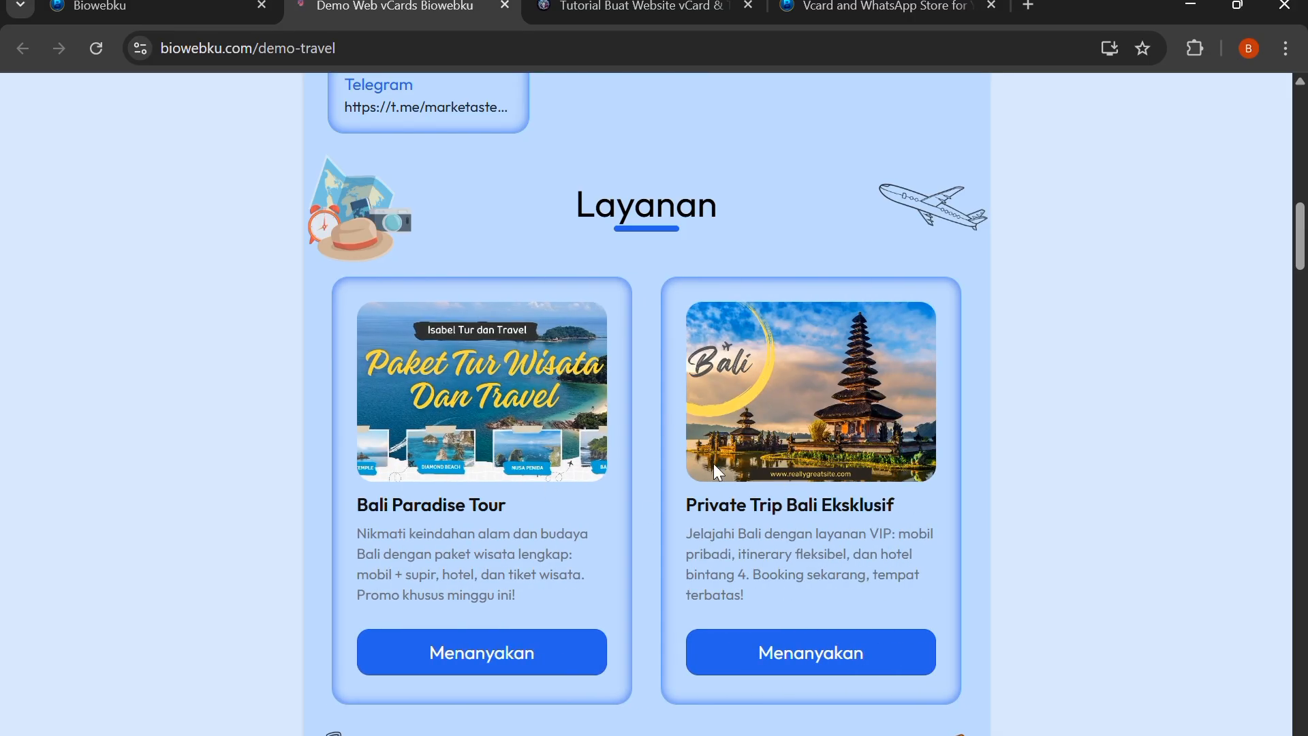
pyautogui.click(235, 7)
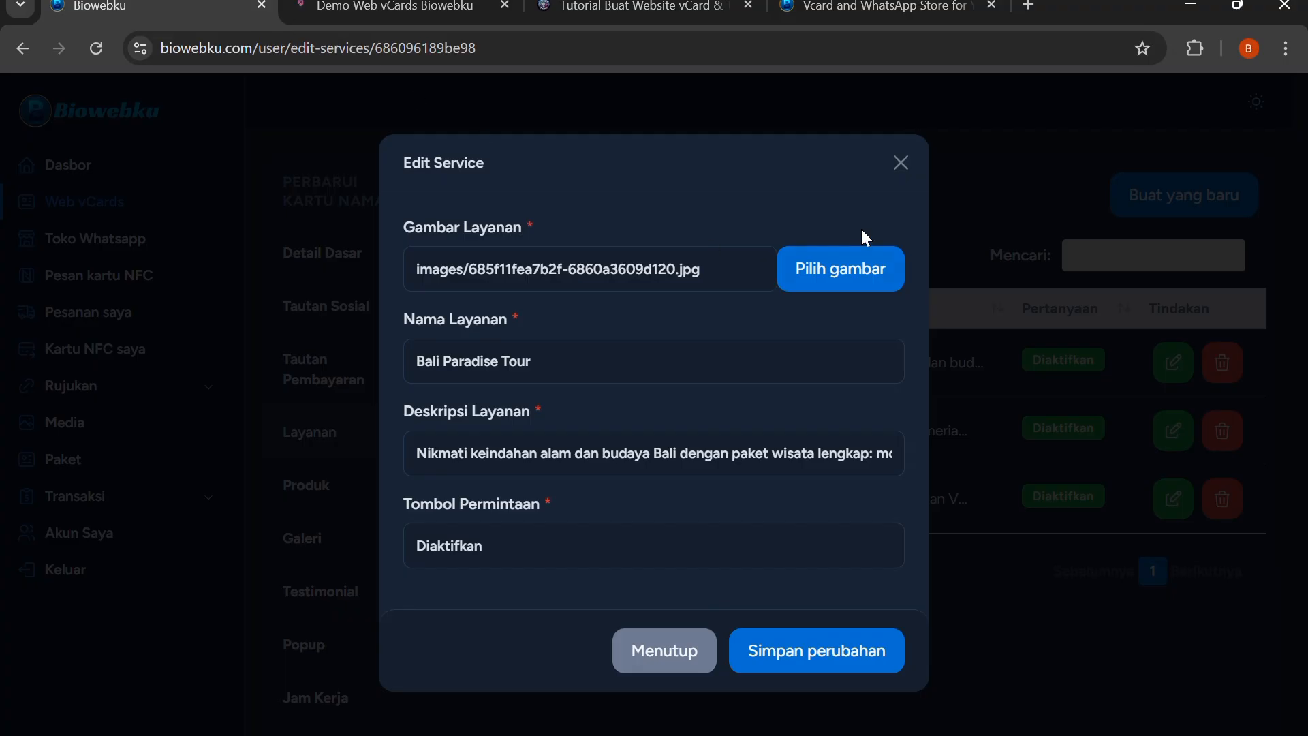
pyautogui.click(901, 162)
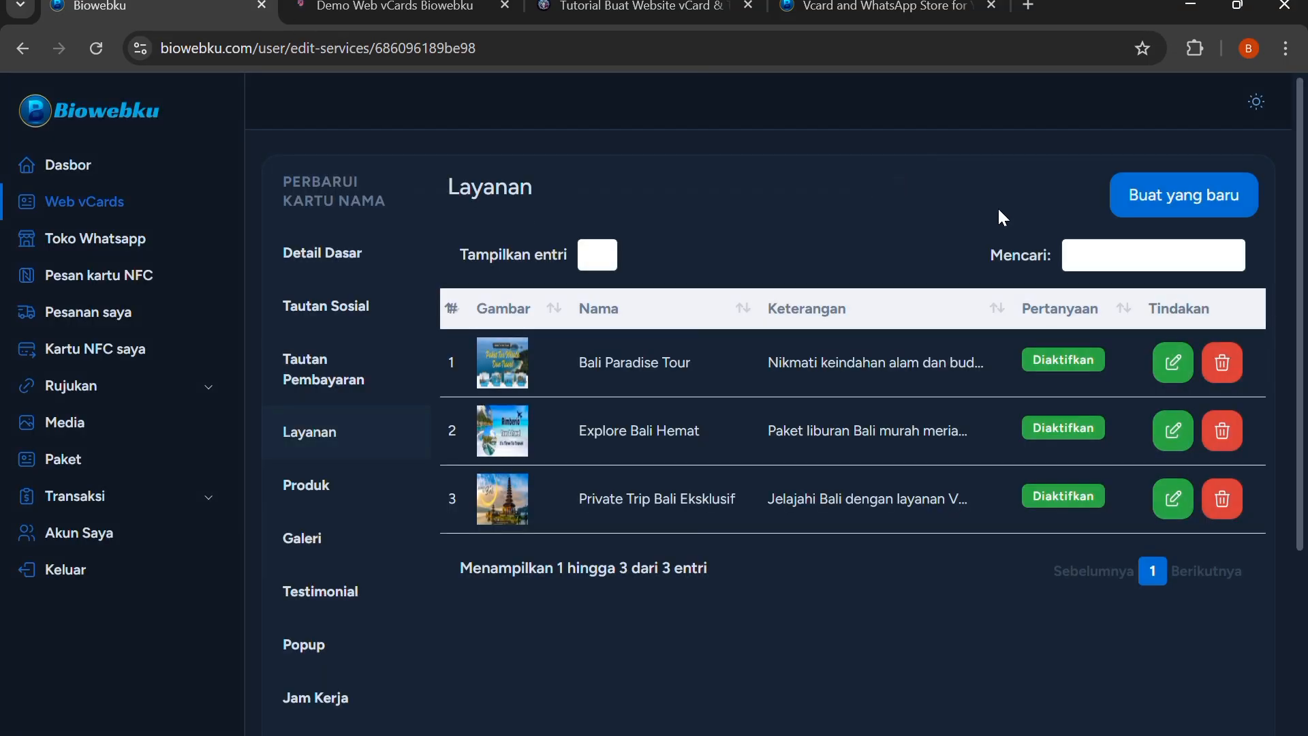
# Open the vCard's products section and review the blank new-product form, closing it without saving
pyautogui.click(321, 501)
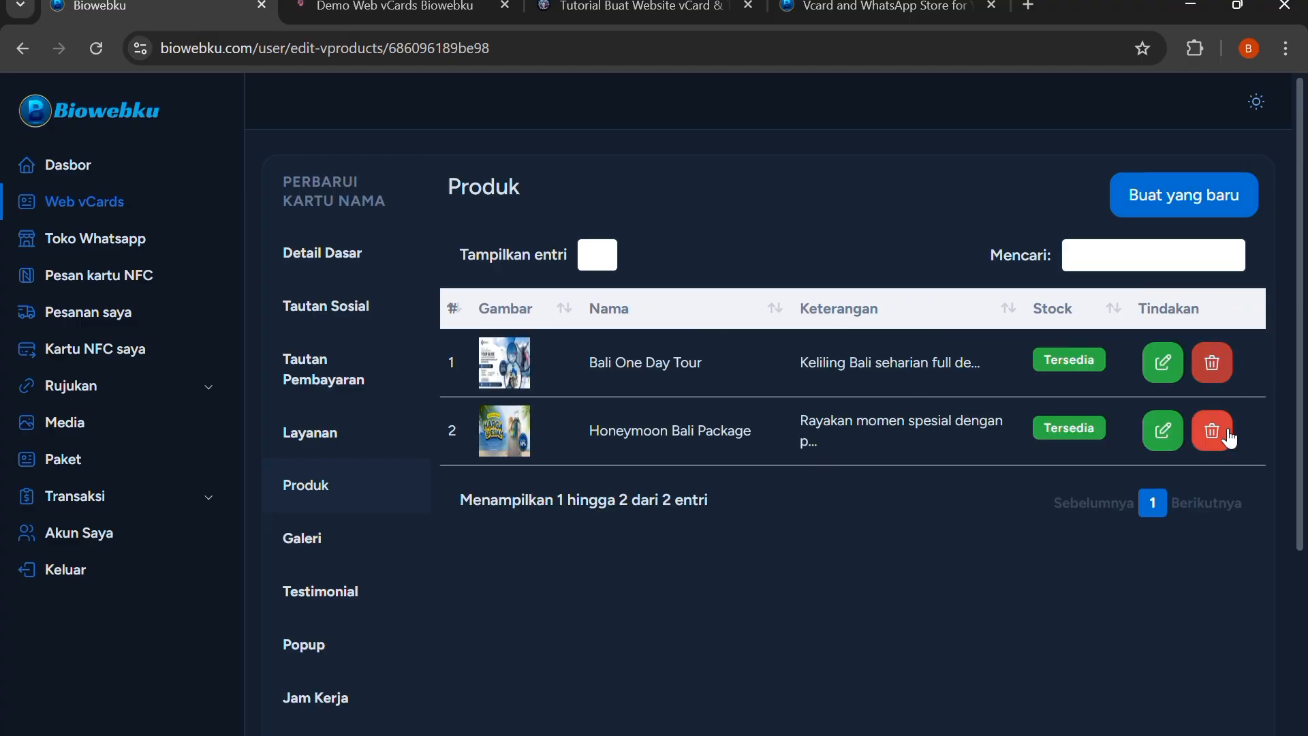
pyautogui.click(1166, 193)
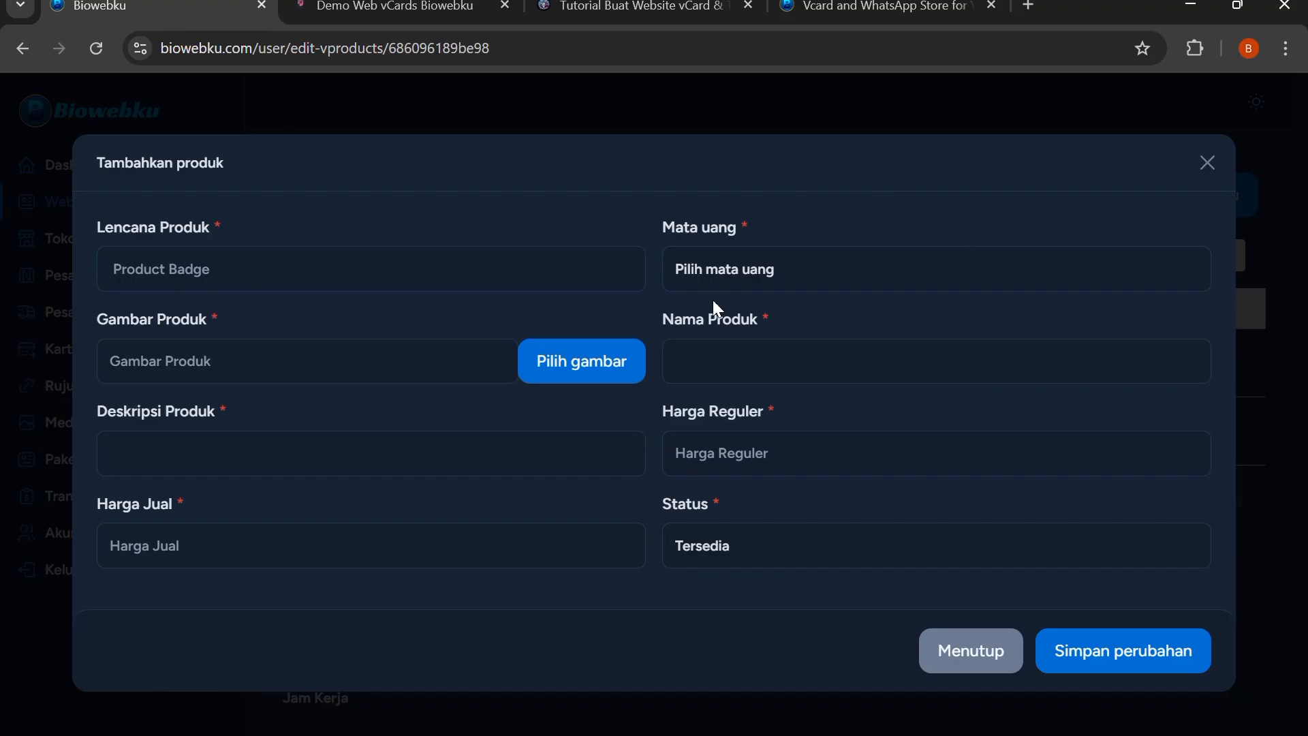
pyautogui.click(1199, 169)
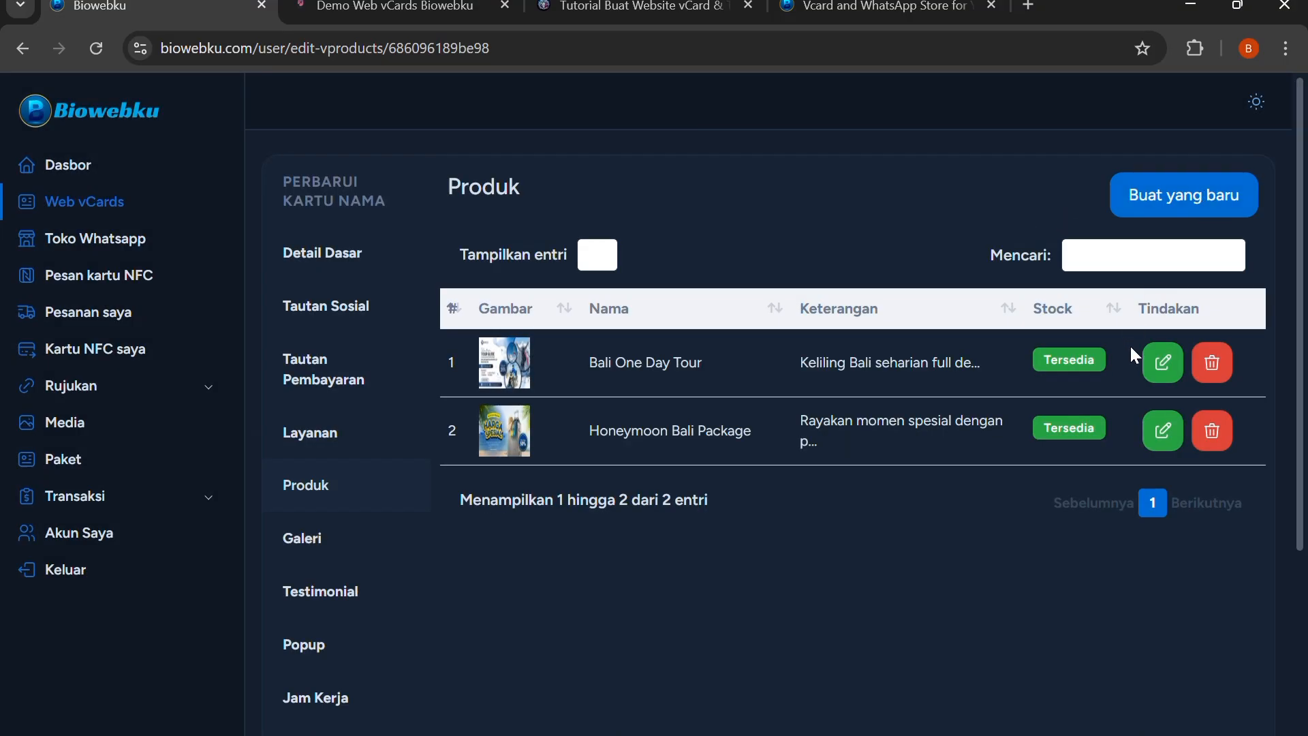
# Review the Bali One Day Tour product's edit form without changing it and compare it with the product cards on the live page
pyautogui.click(1153, 369)
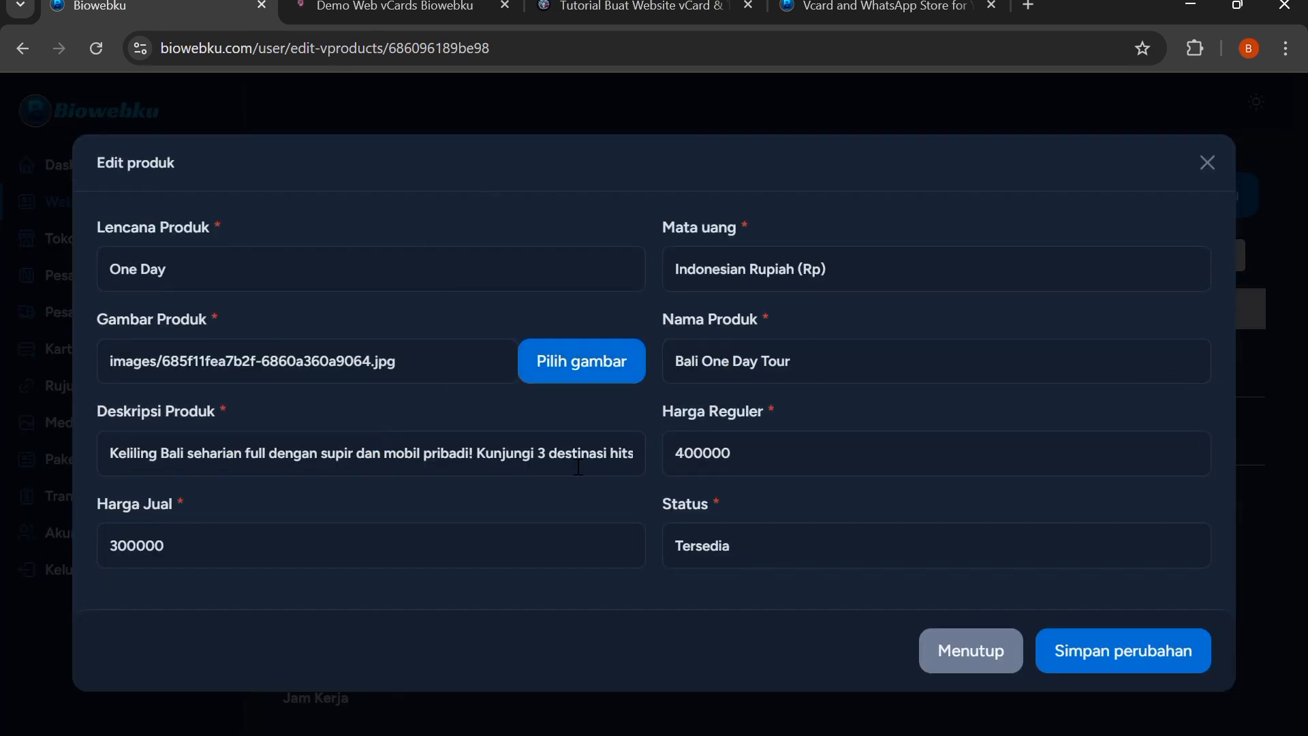
pyautogui.click(985, 653)
pyautogui.click(395, 6)
pyautogui.scroll(-8, 574, 342)
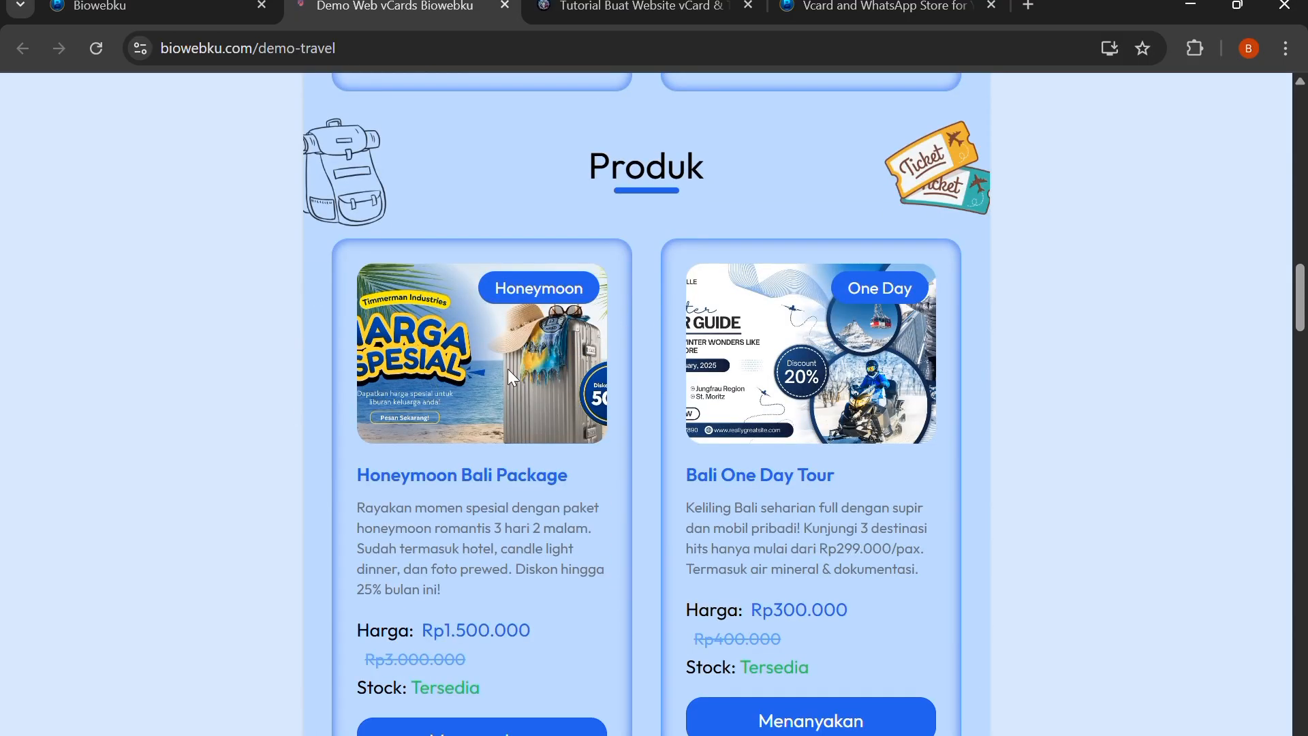
pyautogui.scroll(-1, 761, 432)
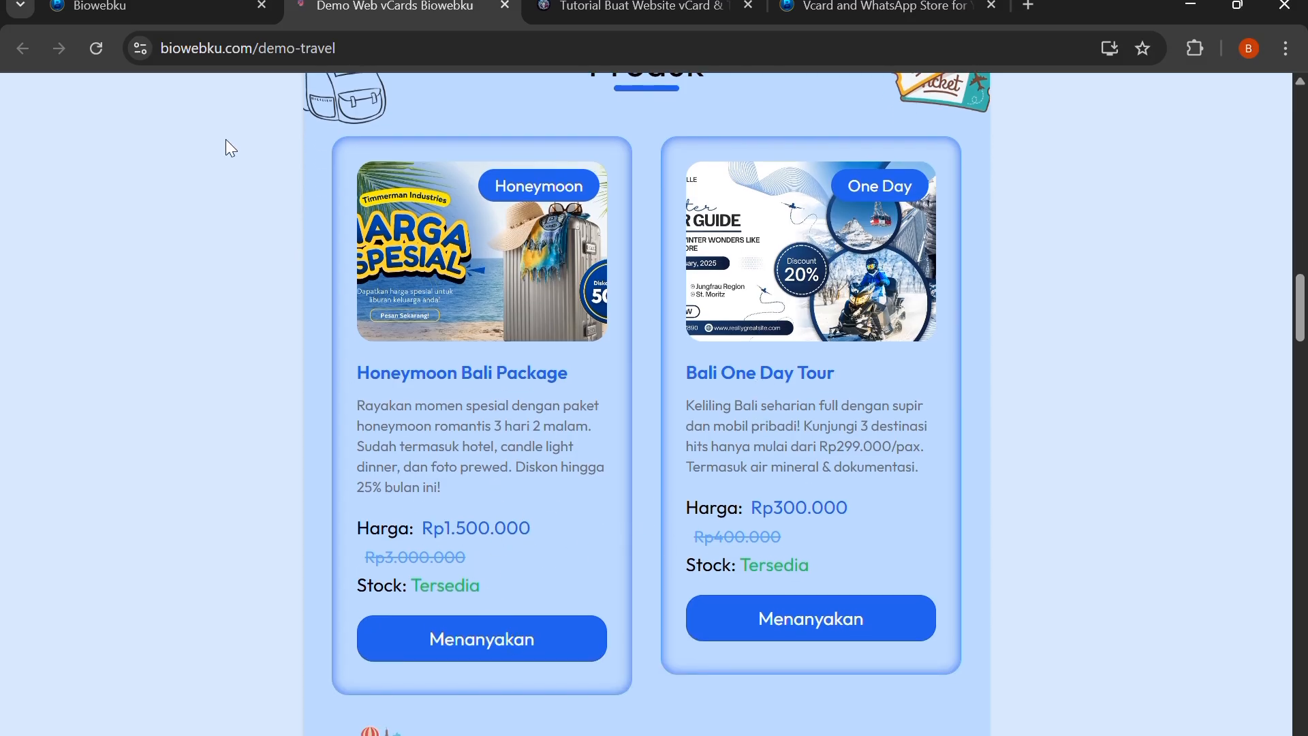
pyautogui.click(136, 7)
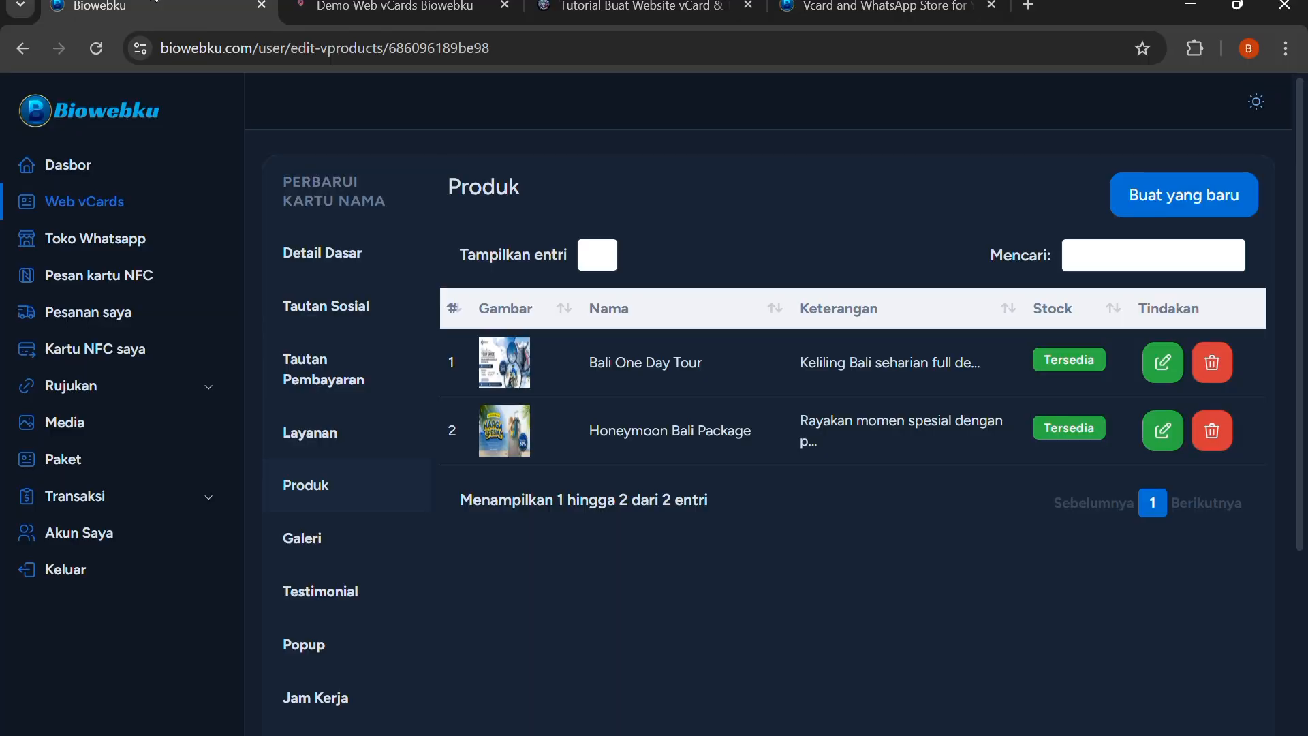
# Add a new image row in the vCard's gallery section and view the media library for it without choosing an image
pyautogui.click(307, 549)
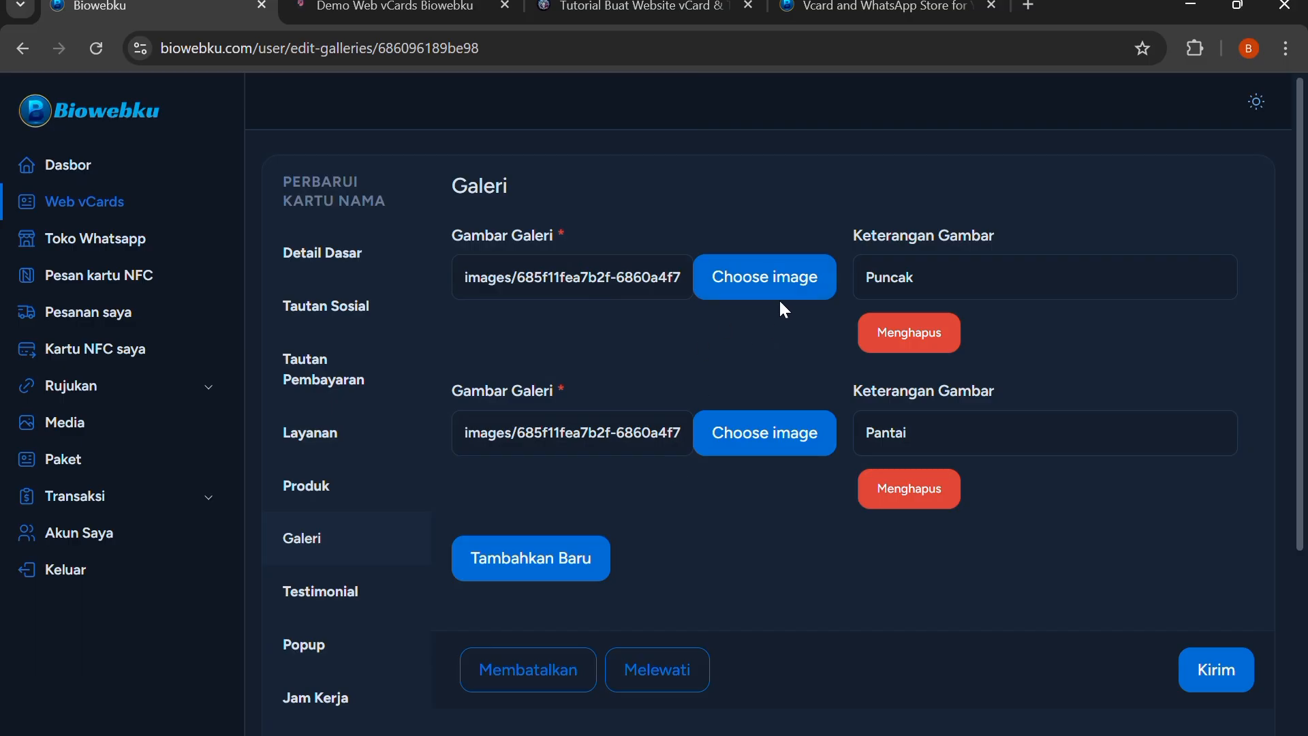
pyautogui.click(605, 571)
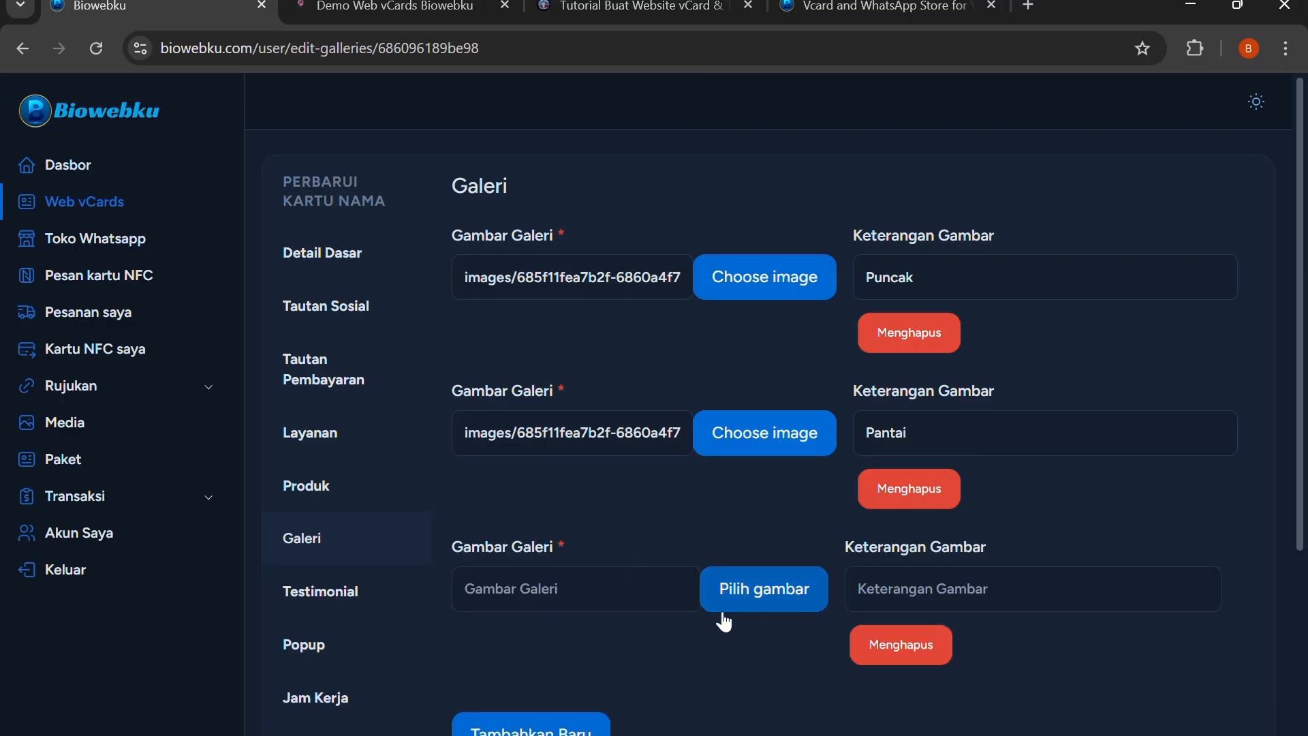
pyautogui.click(781, 600)
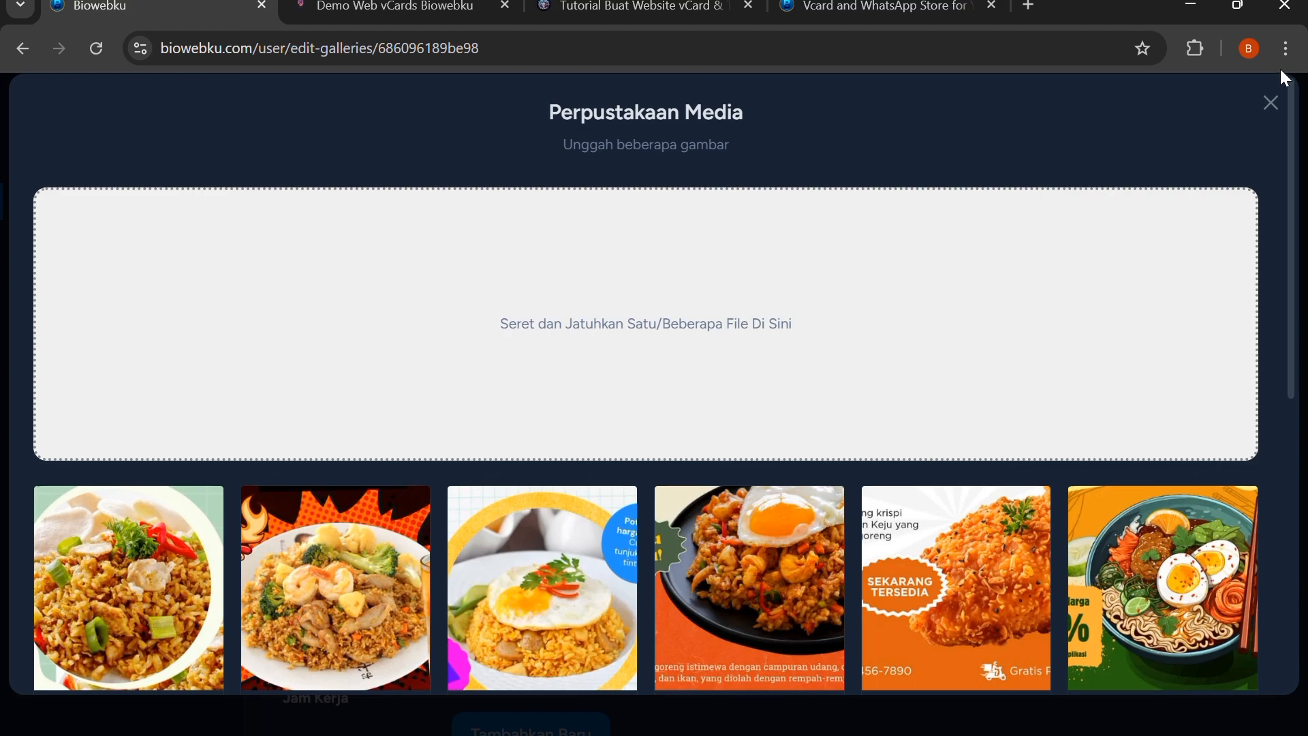
pyautogui.click(1285, 127)
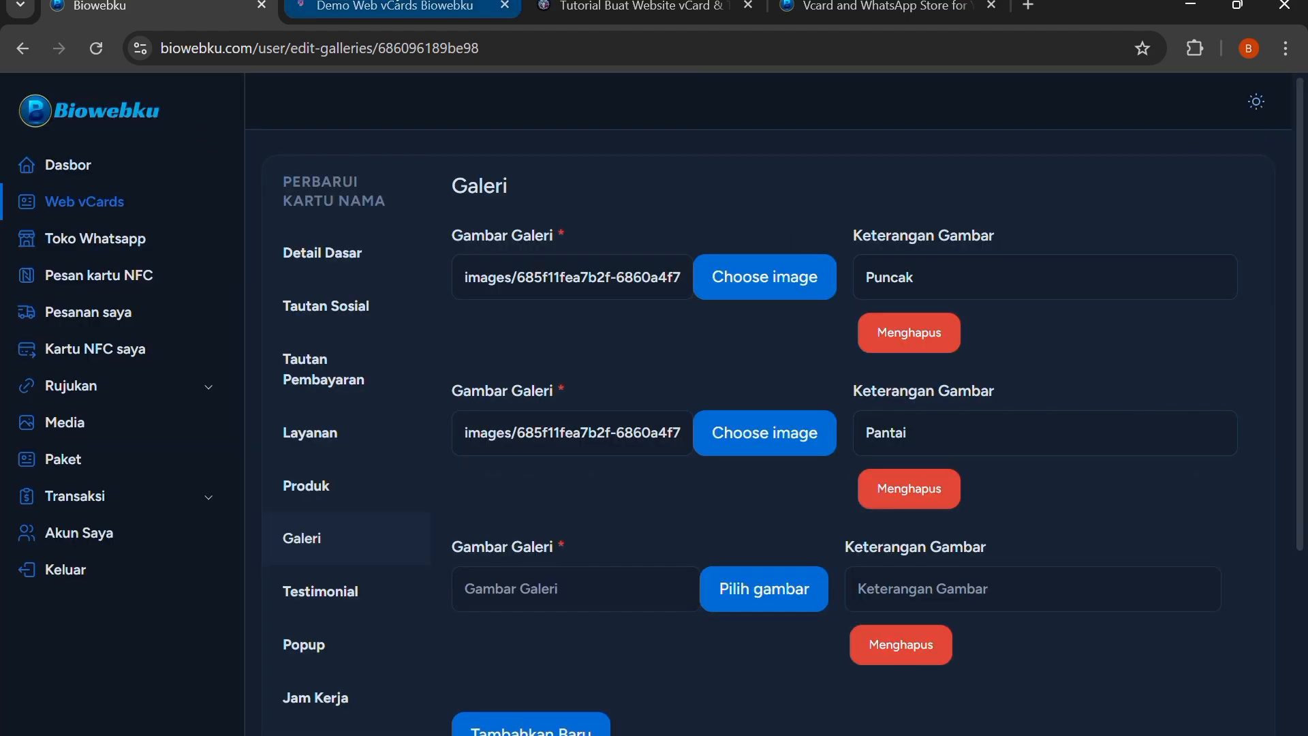
# Examine the Puncak and Pantai gallery slides on the live page and return to the gallery form
pyautogui.click(402, 8)
pyautogui.scroll(-12, 545, 266)
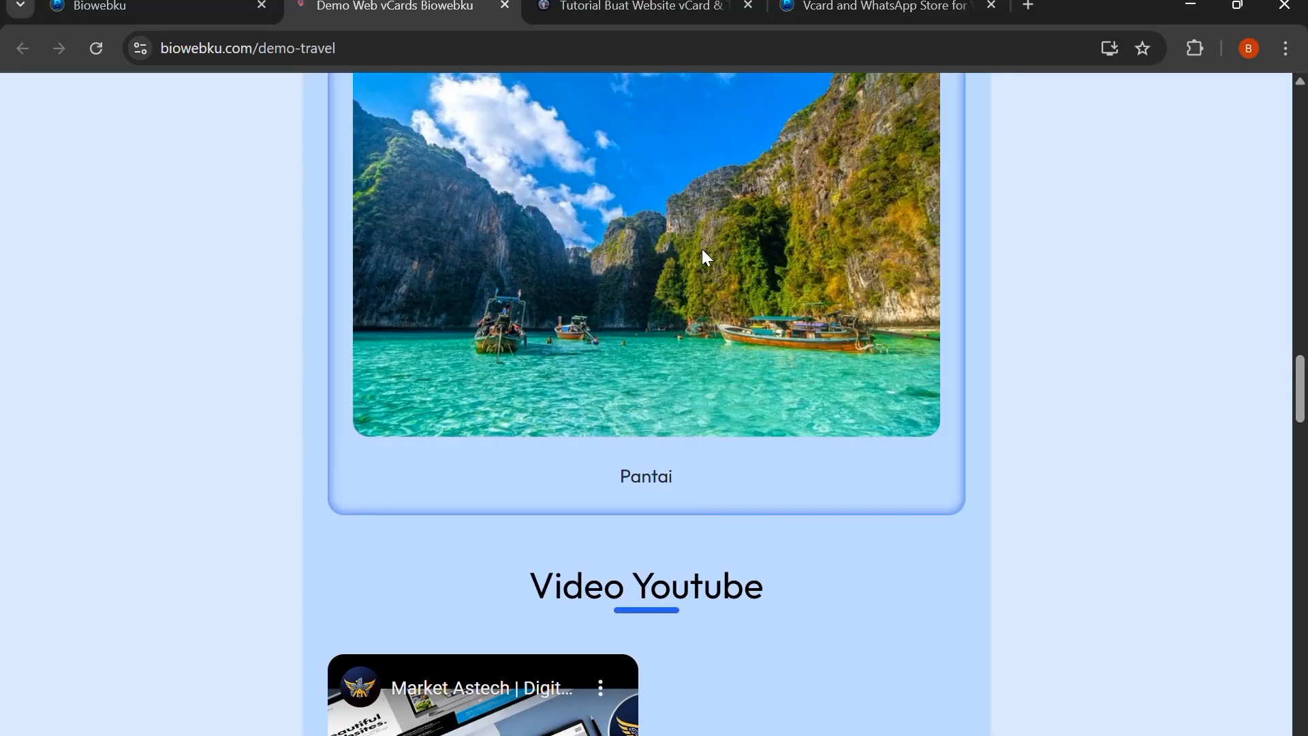
pyautogui.scroll(3, 703, 257)
pyautogui.moveTo(695, 256); pyautogui.dragTo(501, 350)
pyautogui.moveTo(685, 334); pyautogui.dragTo(956, 394)
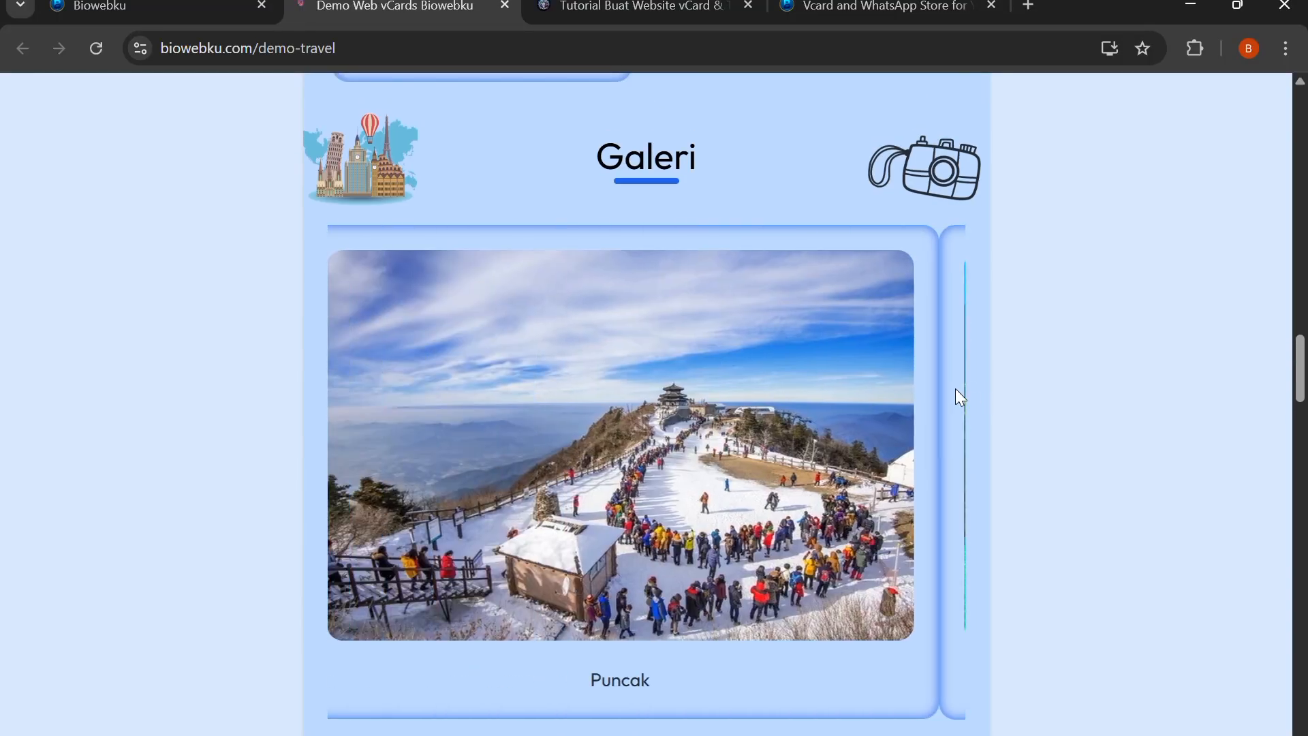
pyautogui.scroll(-5, 588, 282)
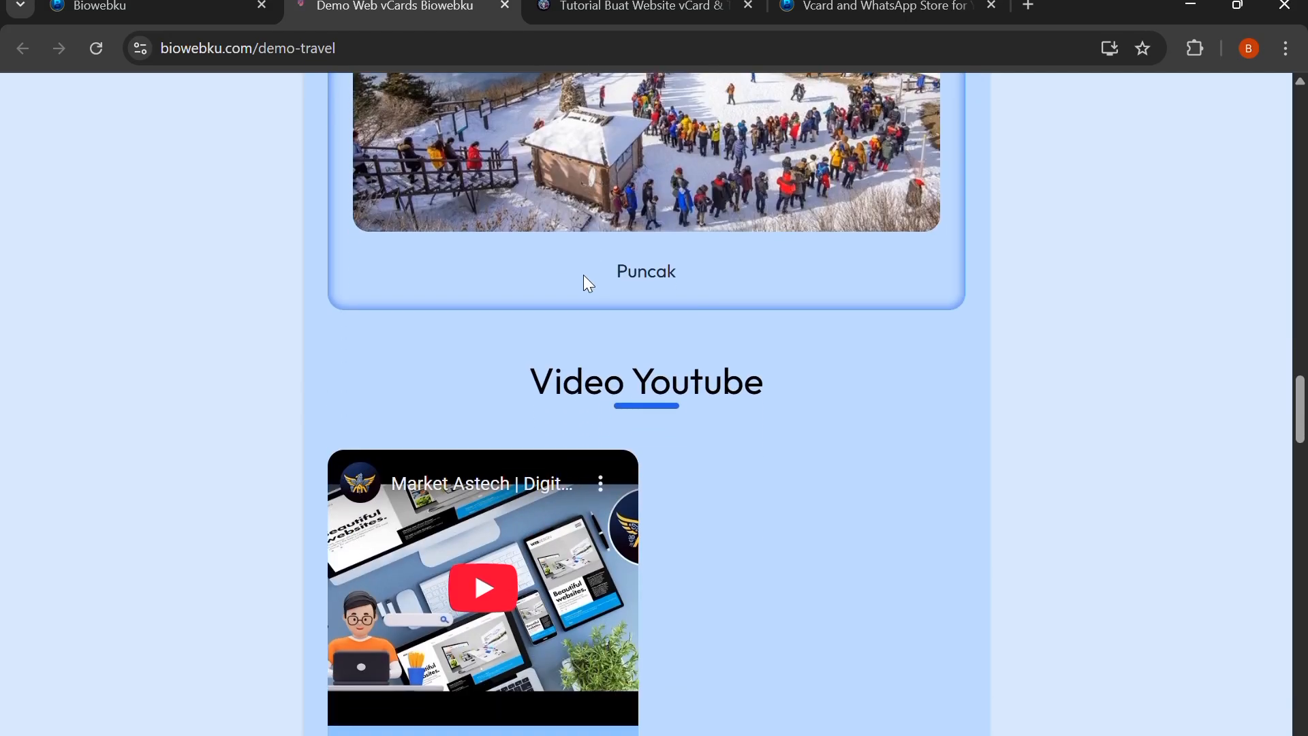
pyautogui.click(193, 6)
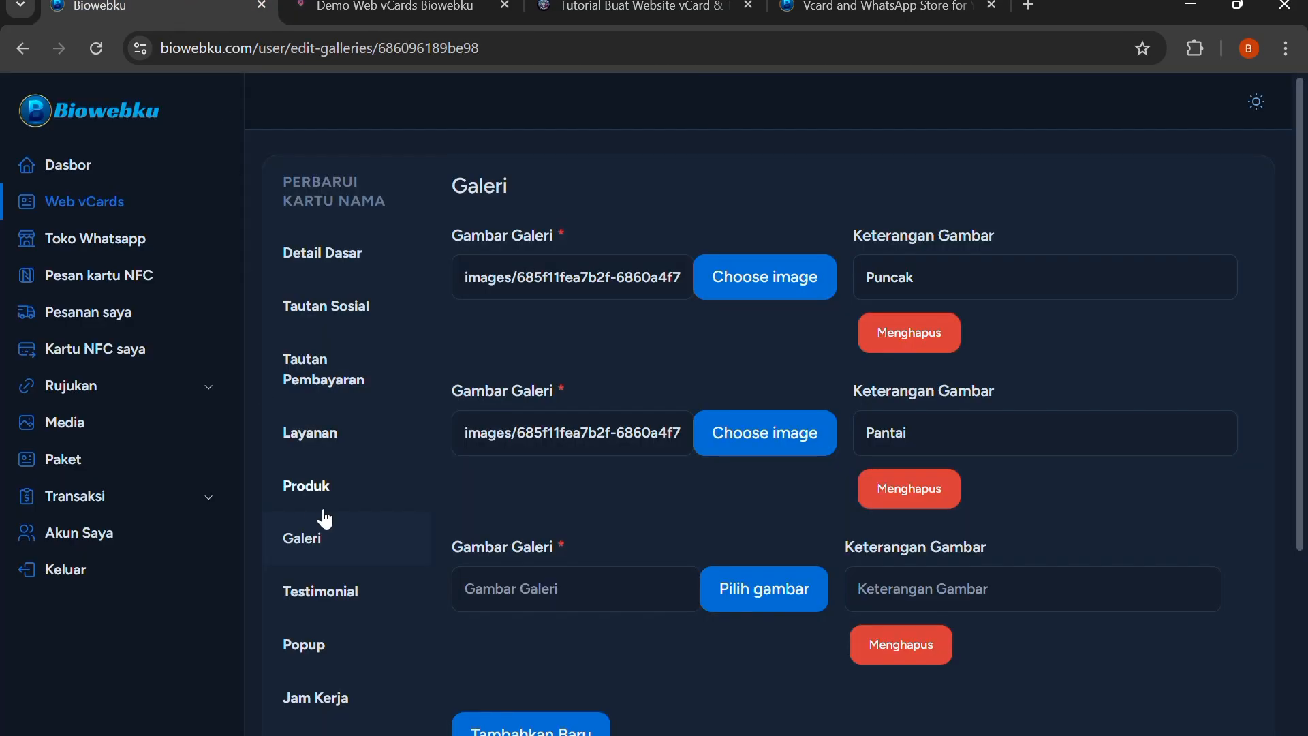
# Open the vCard's testimonial section and add a new blank reviewer entry
pyautogui.scroll(-3, 332, 510)
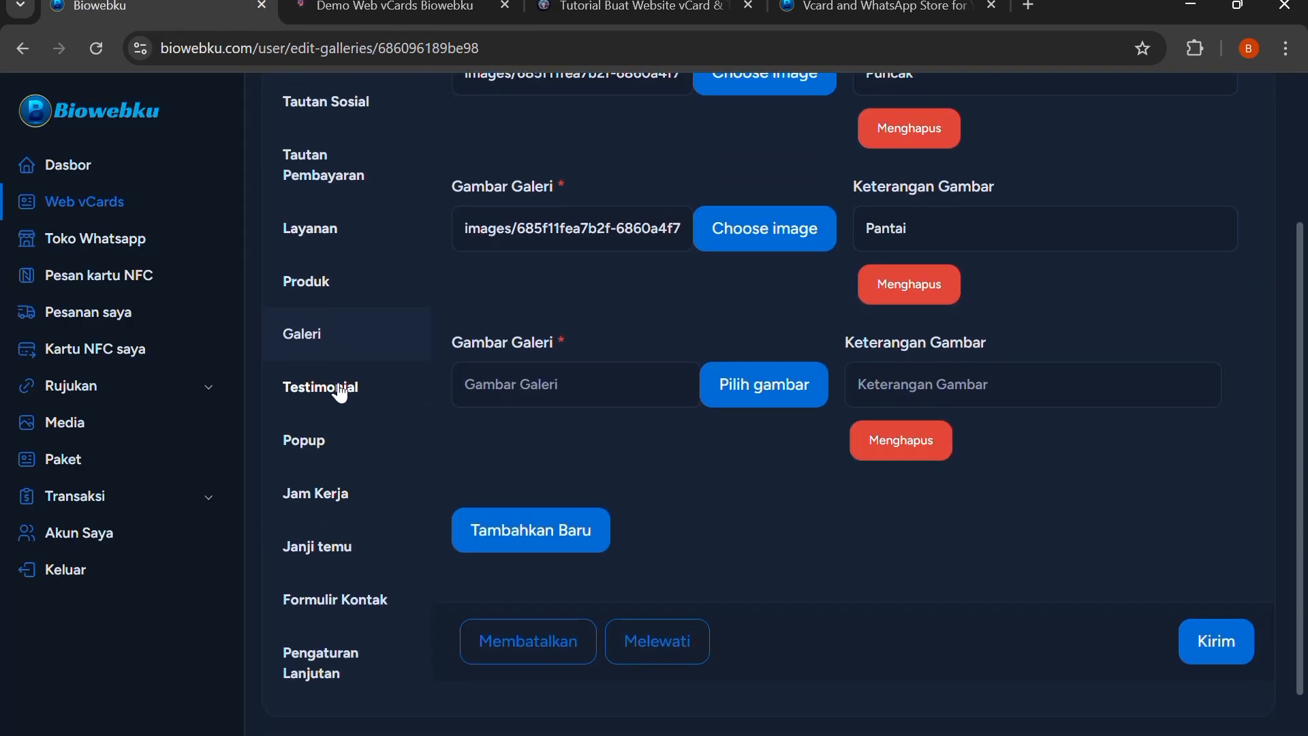
pyautogui.click(341, 386)
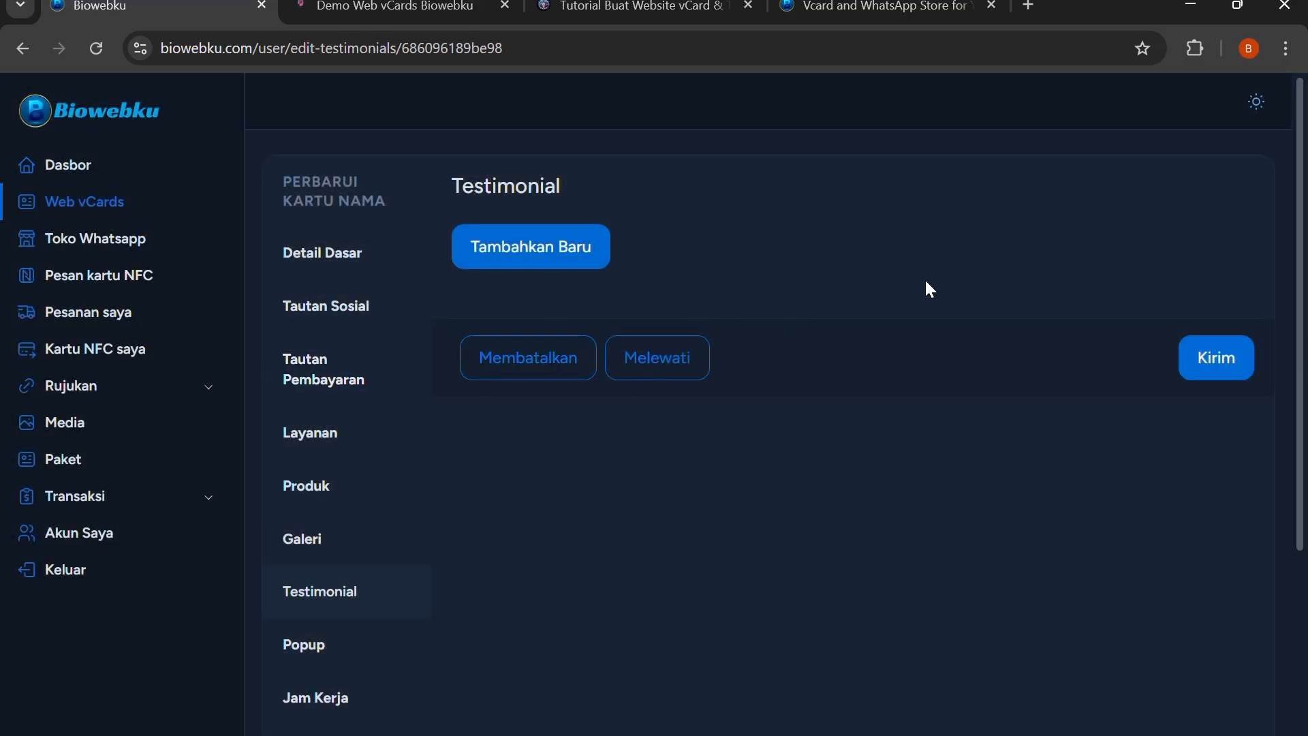
pyautogui.click(561, 267)
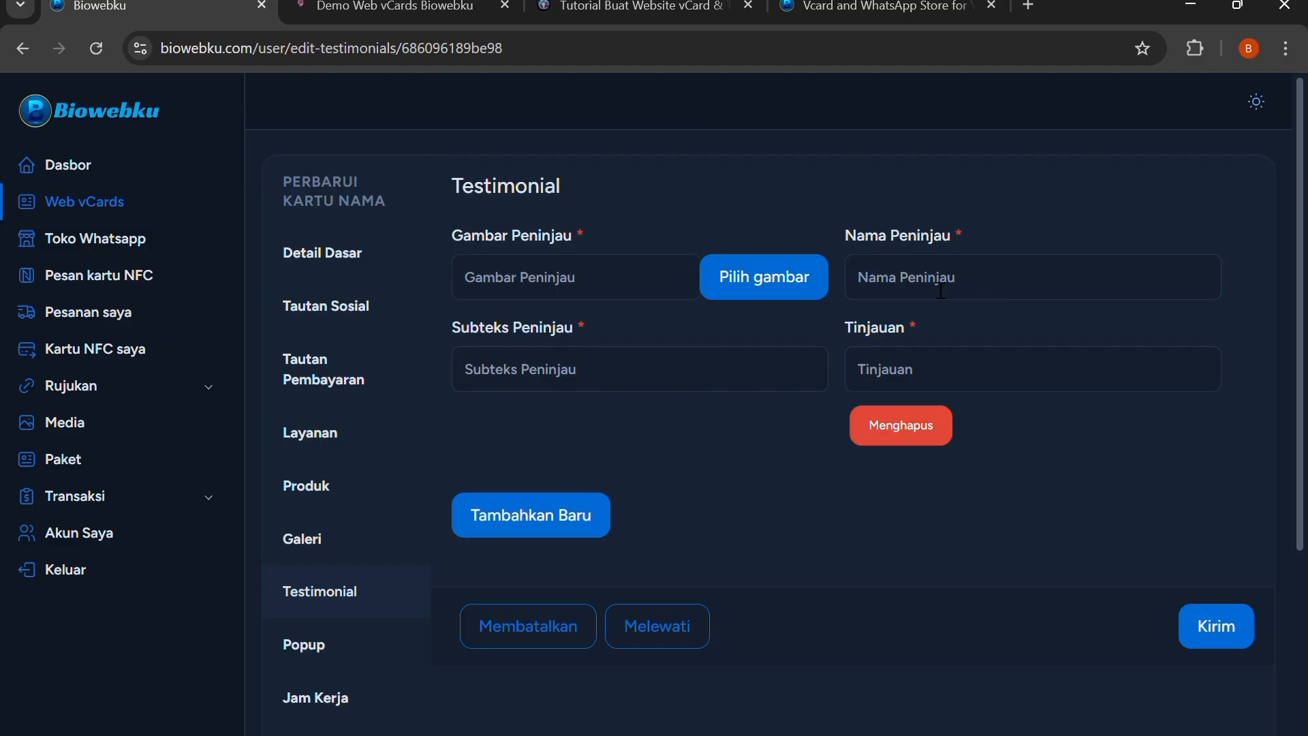
# Look through the live demo page from the booking area to the working hours and return to the testimonial form
pyautogui.click(422, 10)
pyautogui.scroll(-3, 561, 241)
pyautogui.scroll(-20, 560, 241)
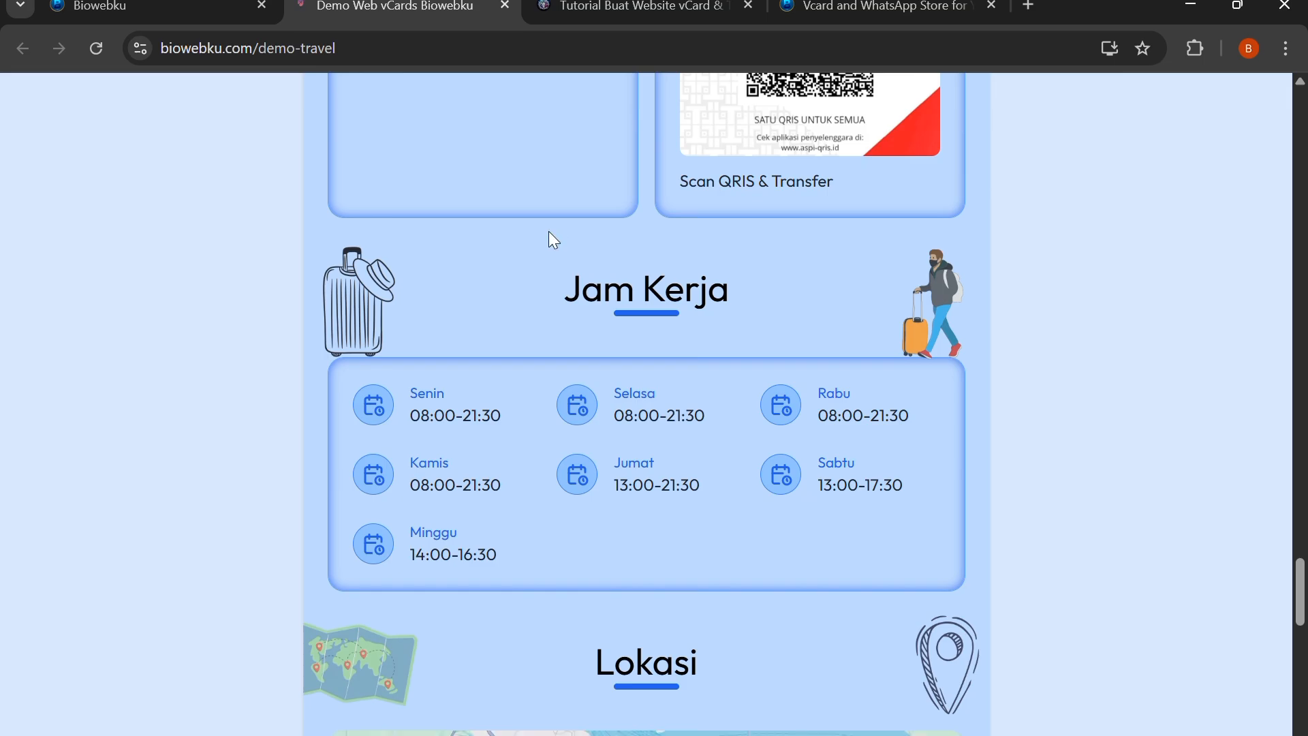
pyautogui.scroll(8, 549, 235)
pyautogui.click(150, 2)
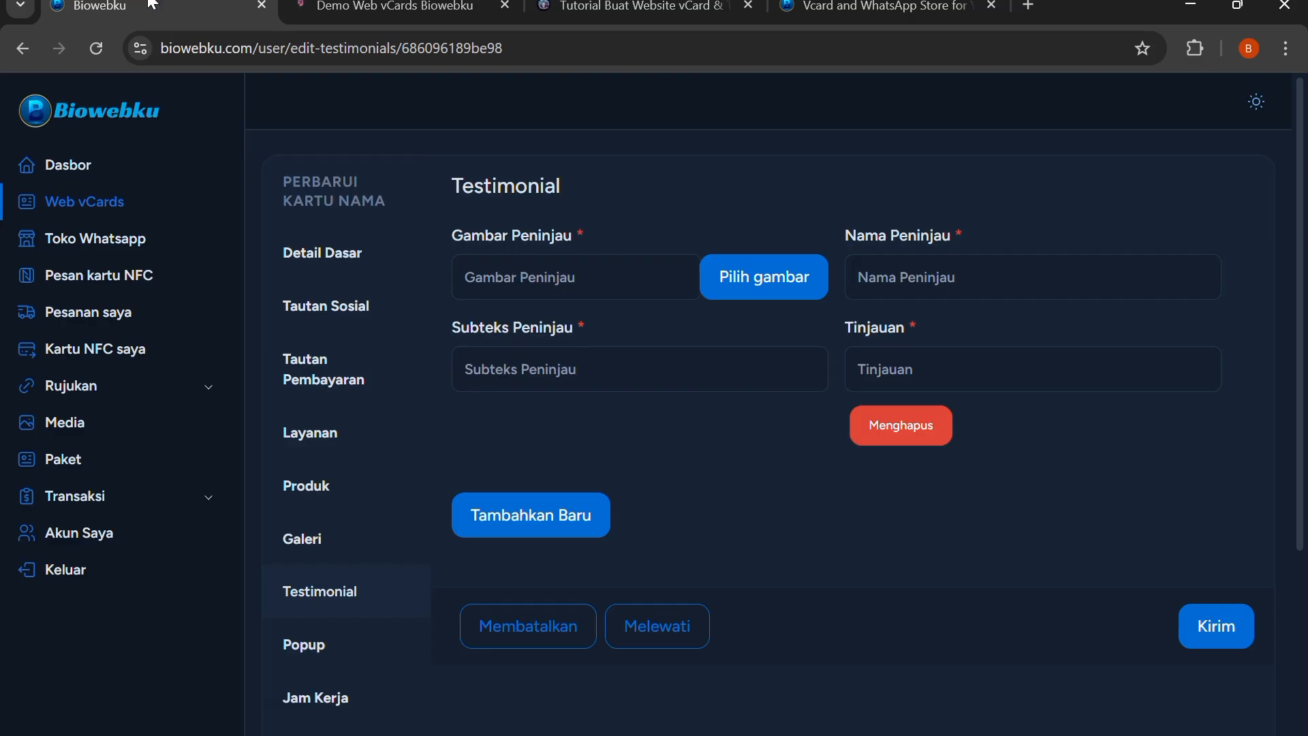
# Open the vCard's popup section, reload the live page to view its popups, and return to the editor
pyautogui.scroll(-1, 360, 449)
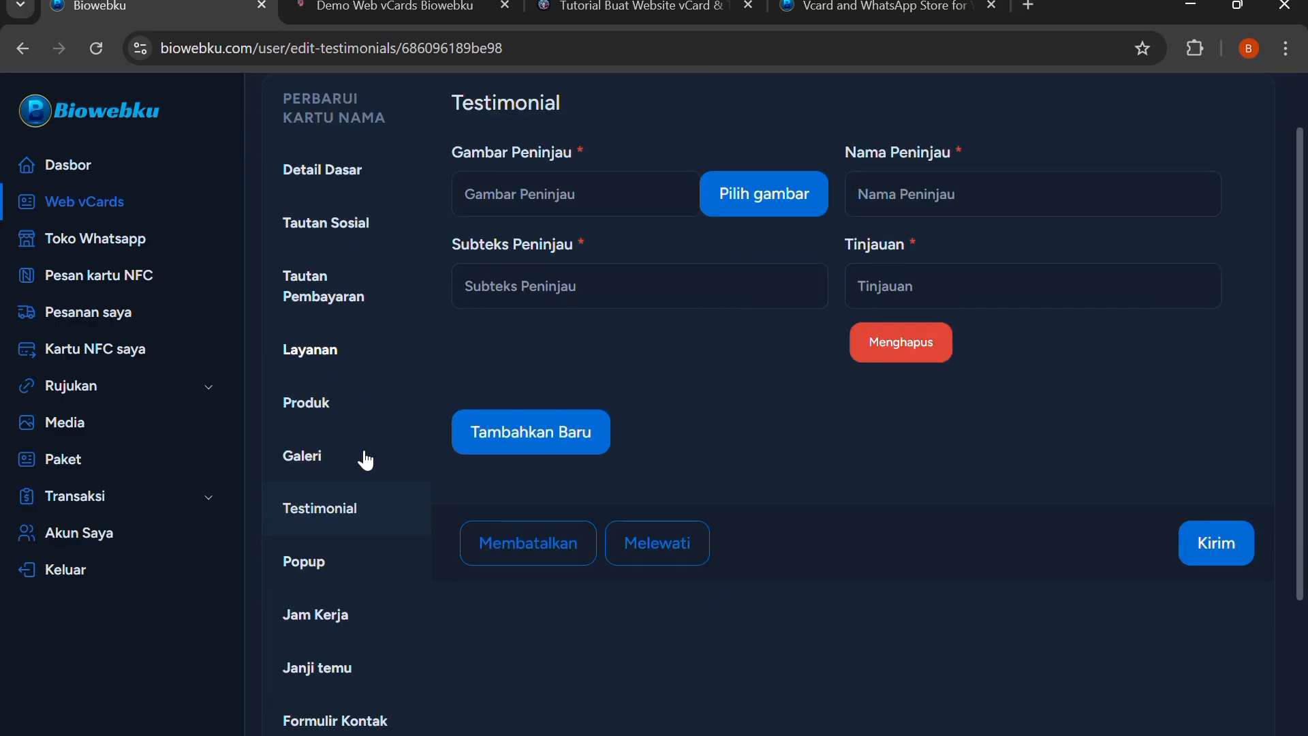
pyautogui.click(362, 543)
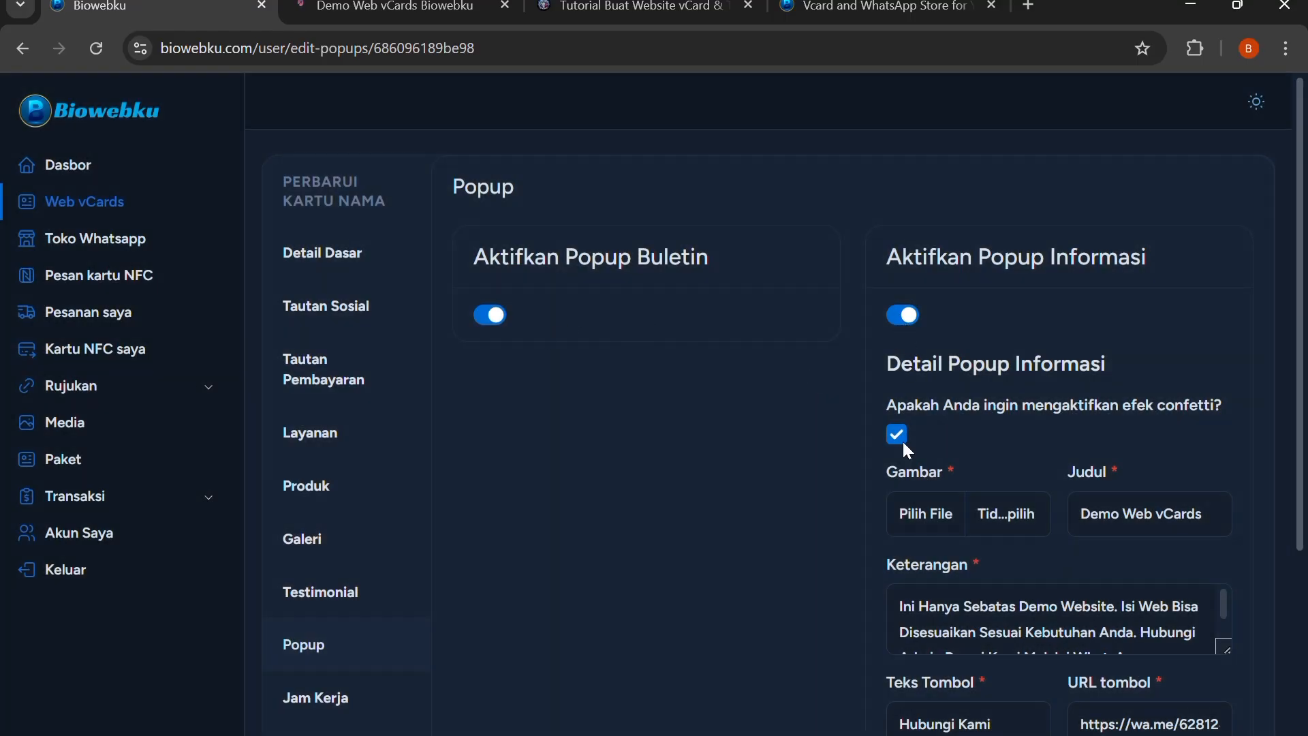
pyautogui.click(349, 7)
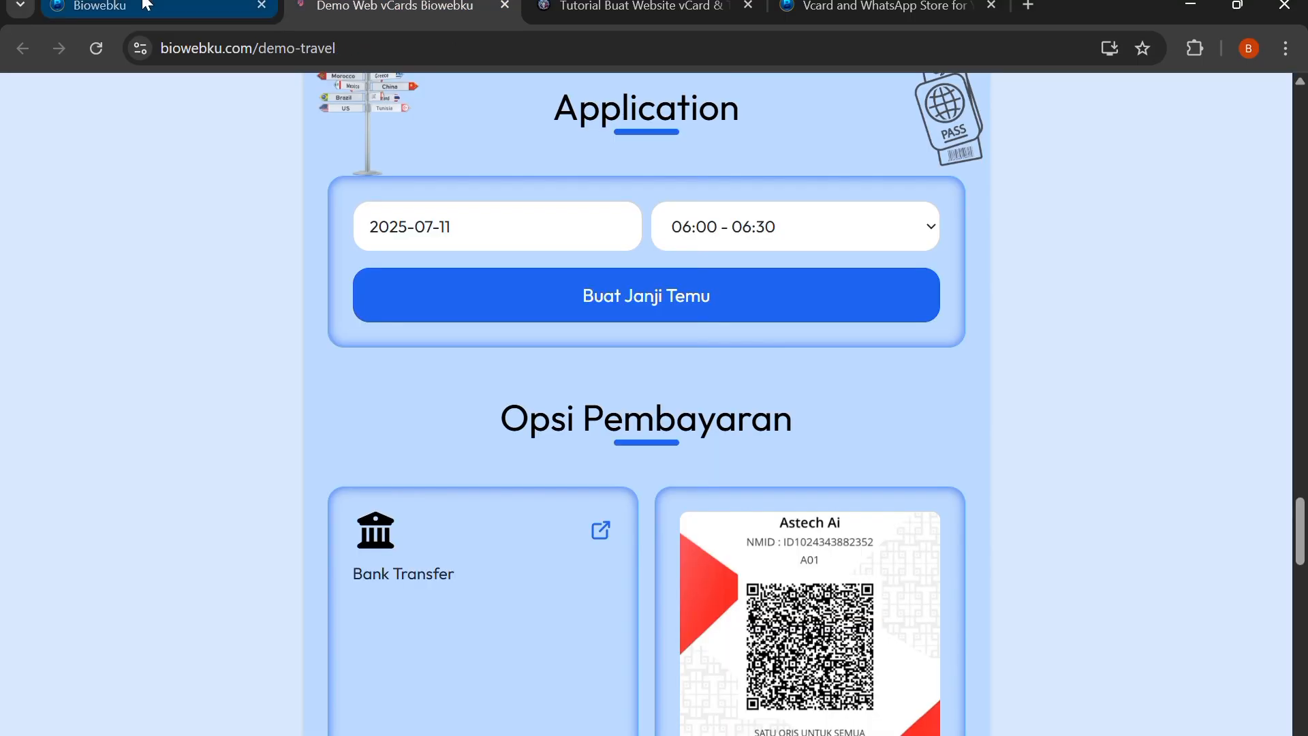
pyautogui.click(100, 45)
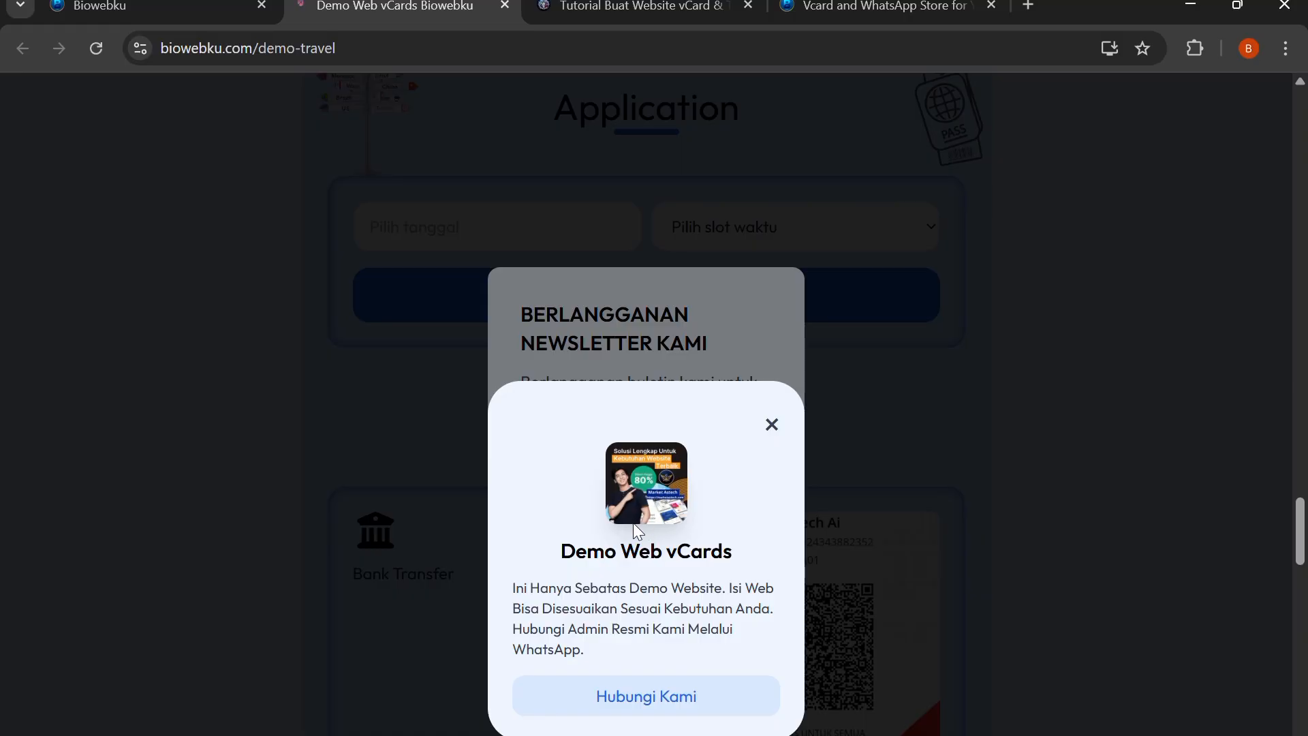
pyautogui.hotkey('ctrl', 'shift', 'Tab')
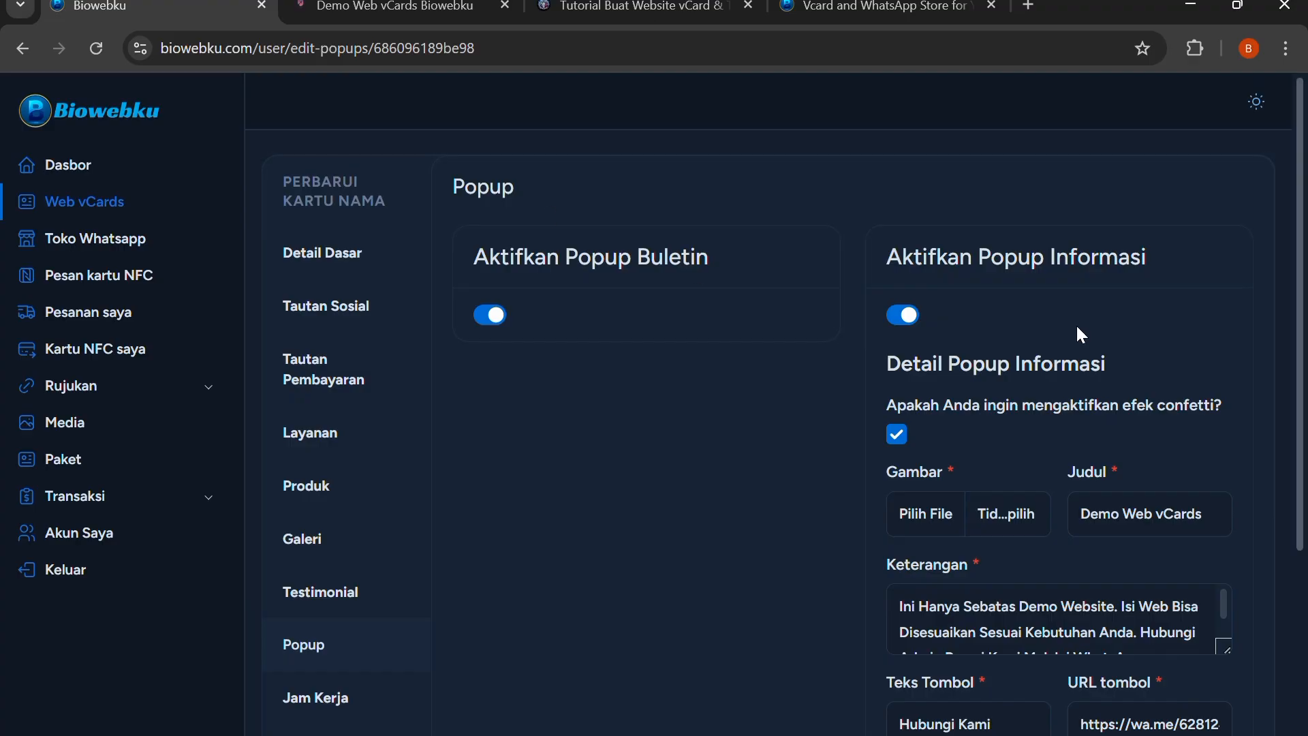
# Review the information popup's confetti, image, title, description and button fields along with the newsletter popup toggle
pyautogui.scroll(-1, 980, 461)
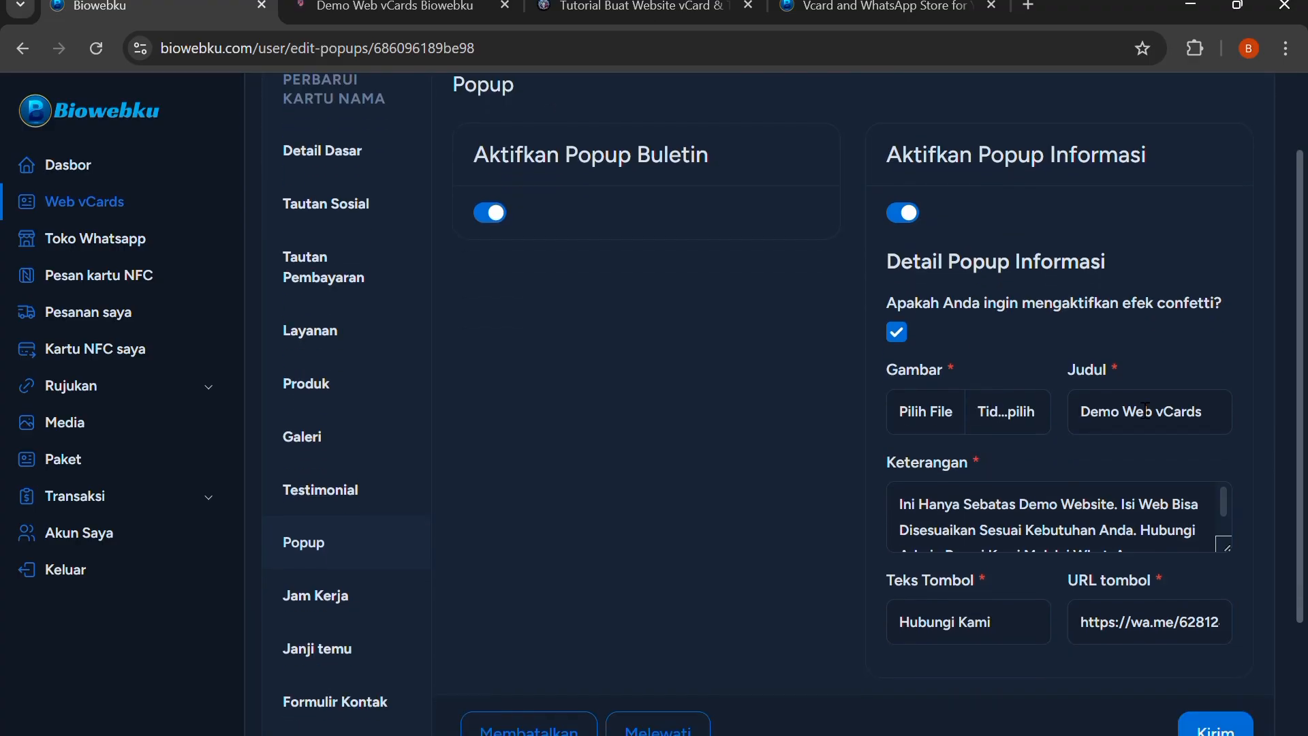
pyautogui.scroll(-1, 1006, 510)
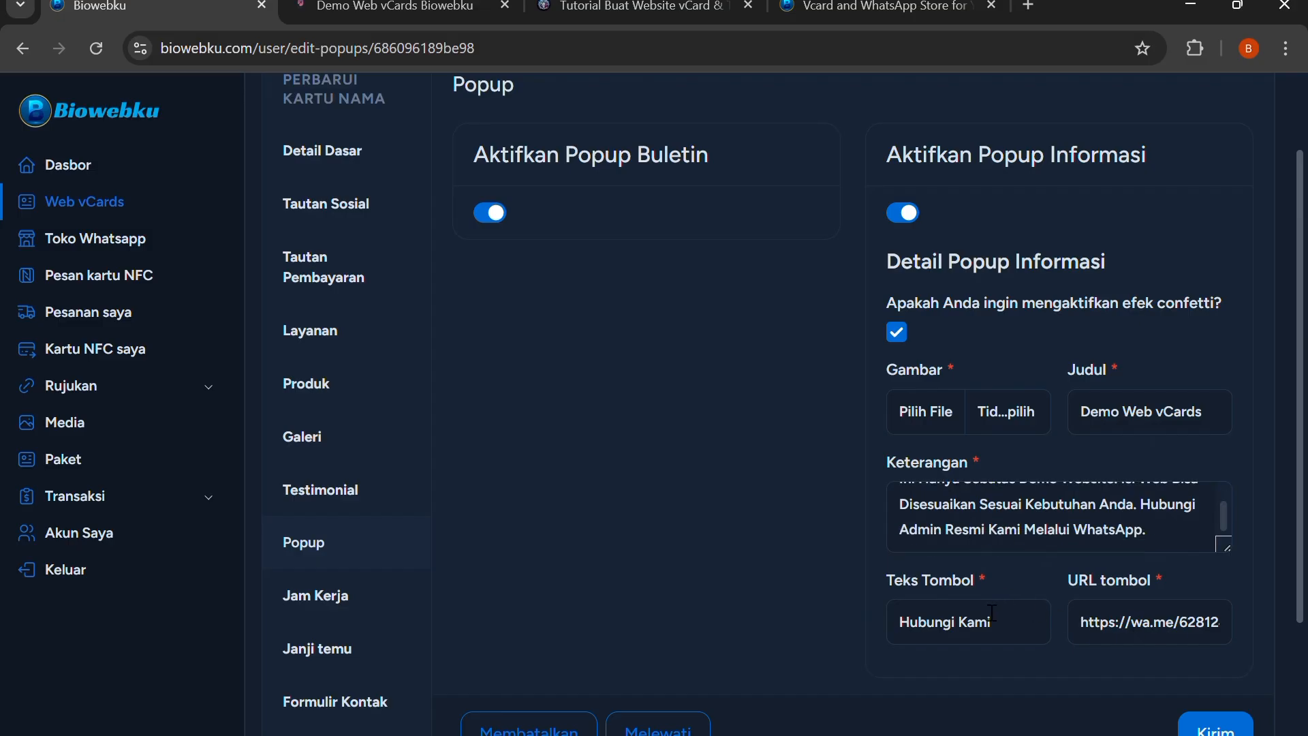
pyautogui.scroll(1, 799, 511)
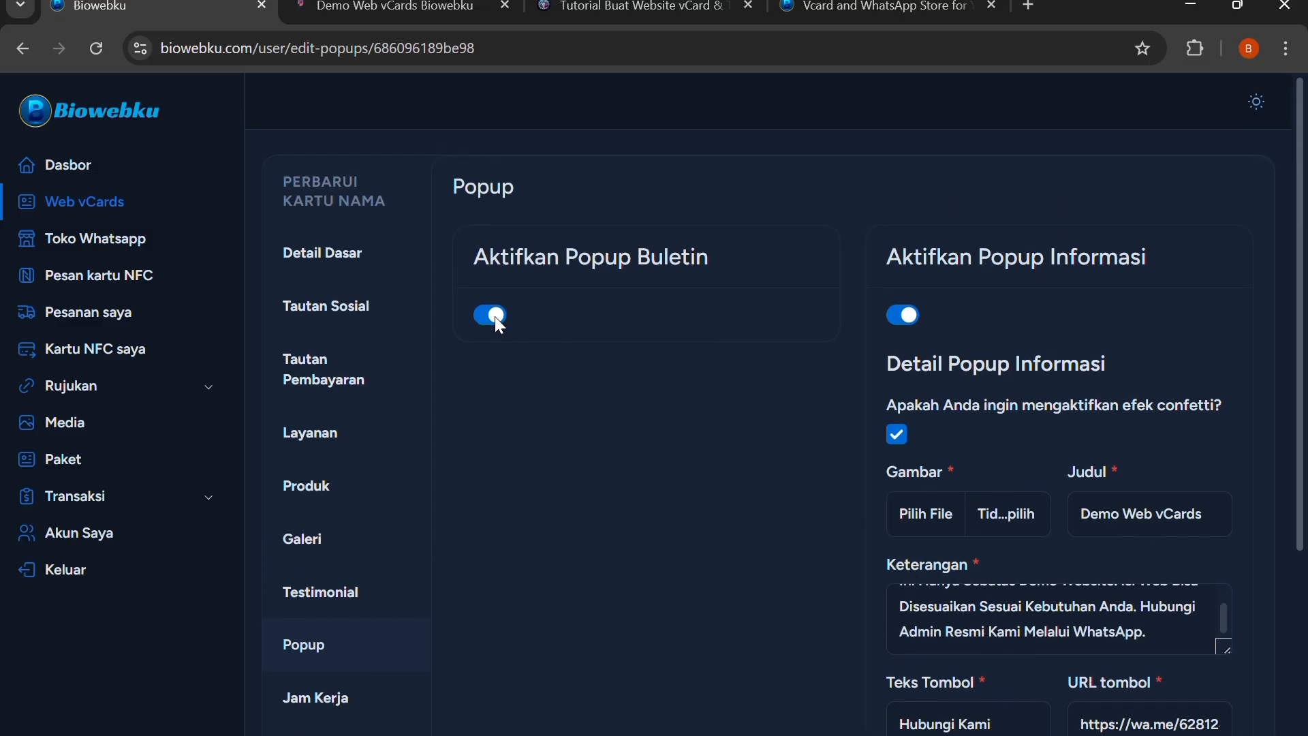
# Dismiss the information and newsletter popups on the live page and return to the popup settings
pyautogui.click(392, 7)
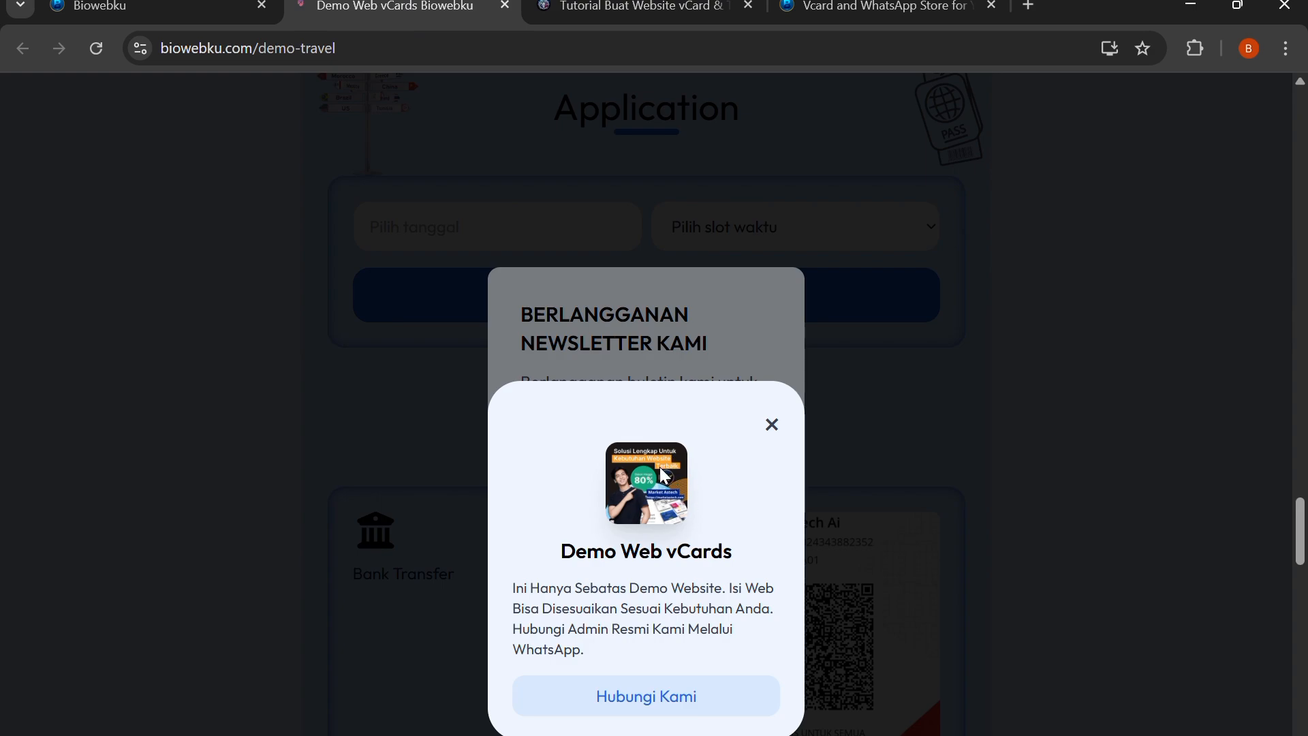
pyautogui.click(772, 424)
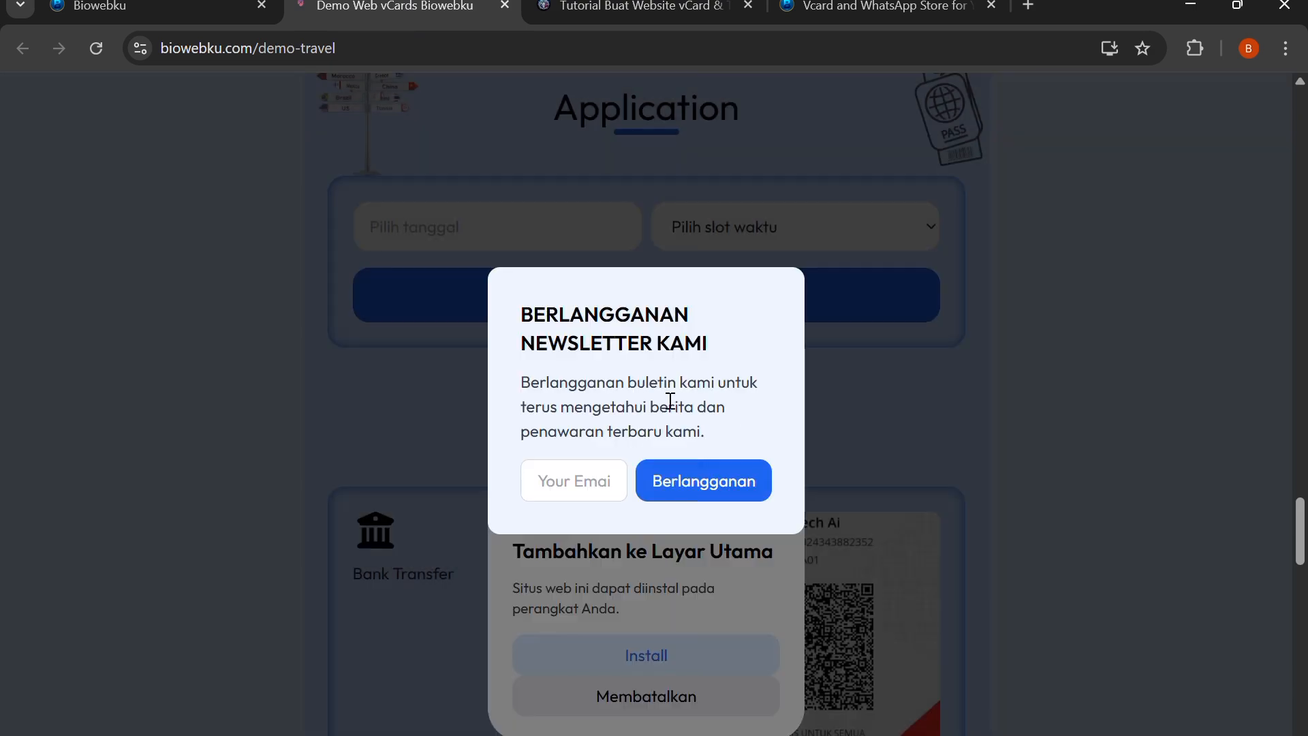
pyautogui.click(878, 394)
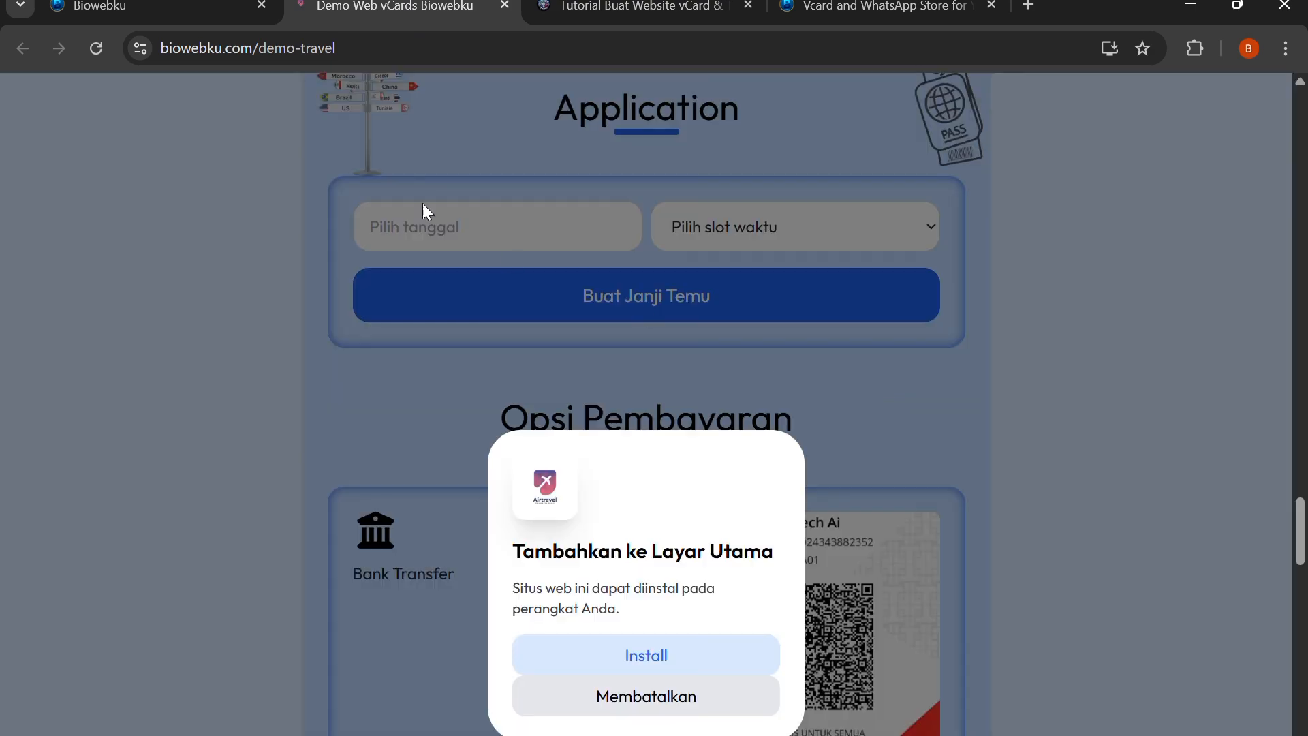
pyautogui.click(204, 8)
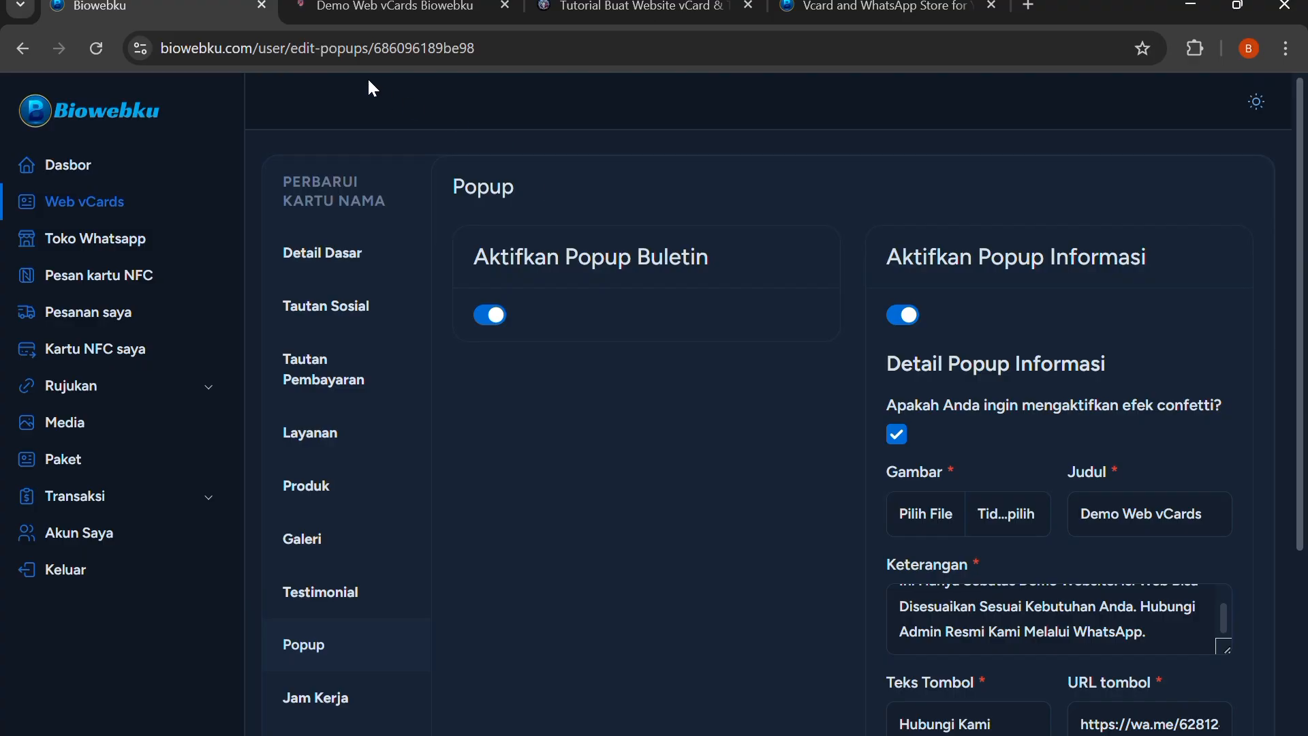
# Open the vCard's working hours section and review the daily times and the always-open options without changing them
pyautogui.scroll(-2, 397, 491)
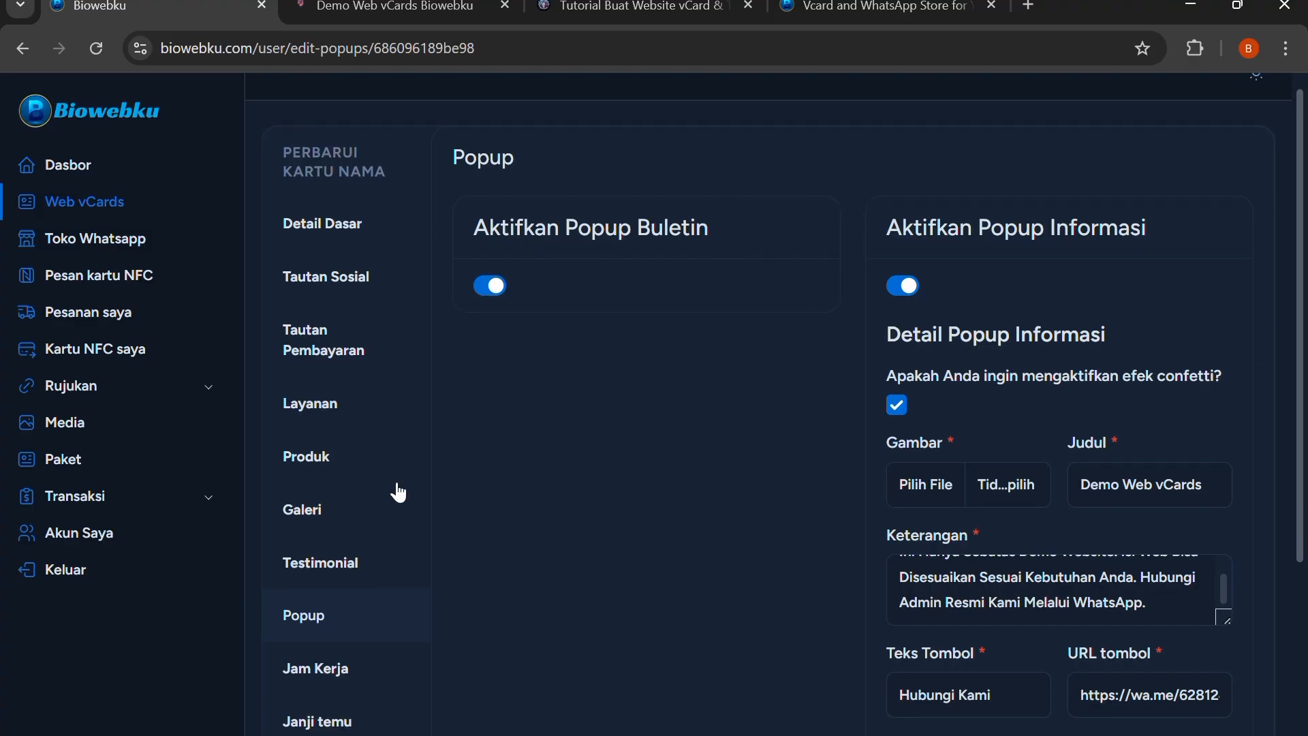
pyautogui.click(341, 601)
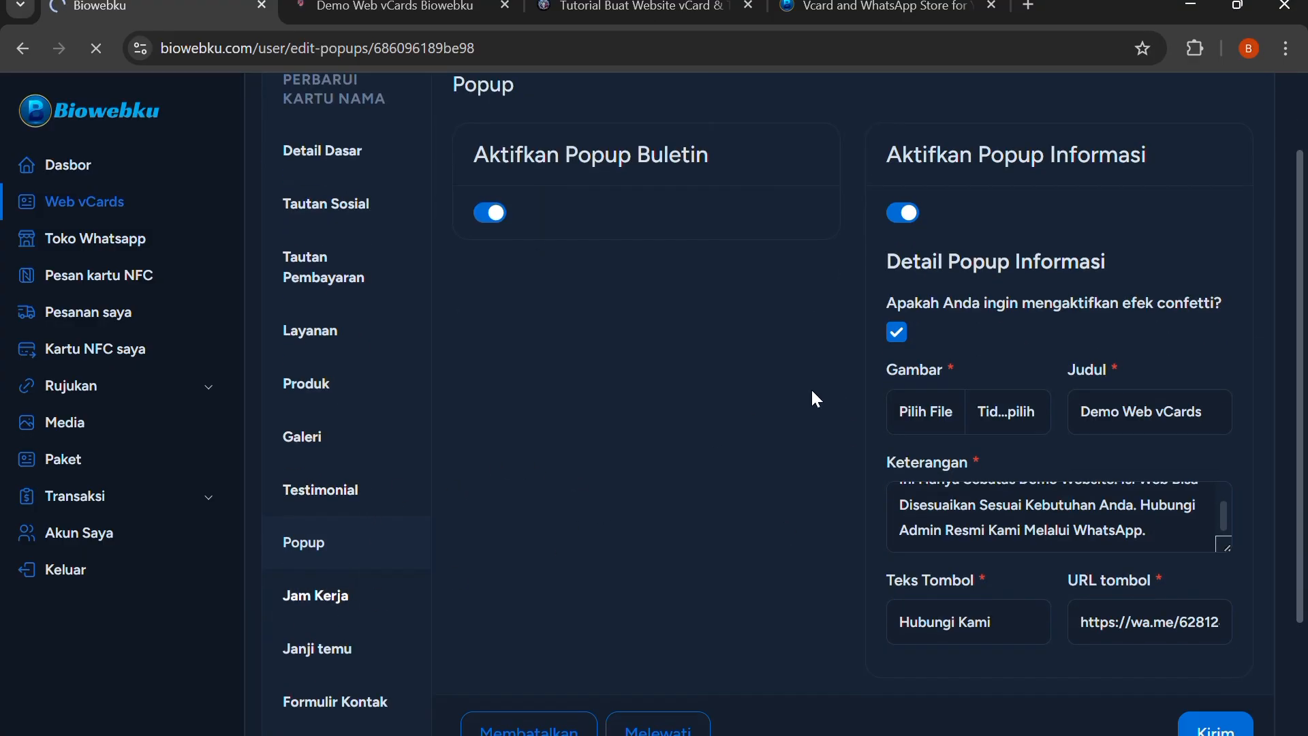
pyautogui.scroll(-2, 688, 314)
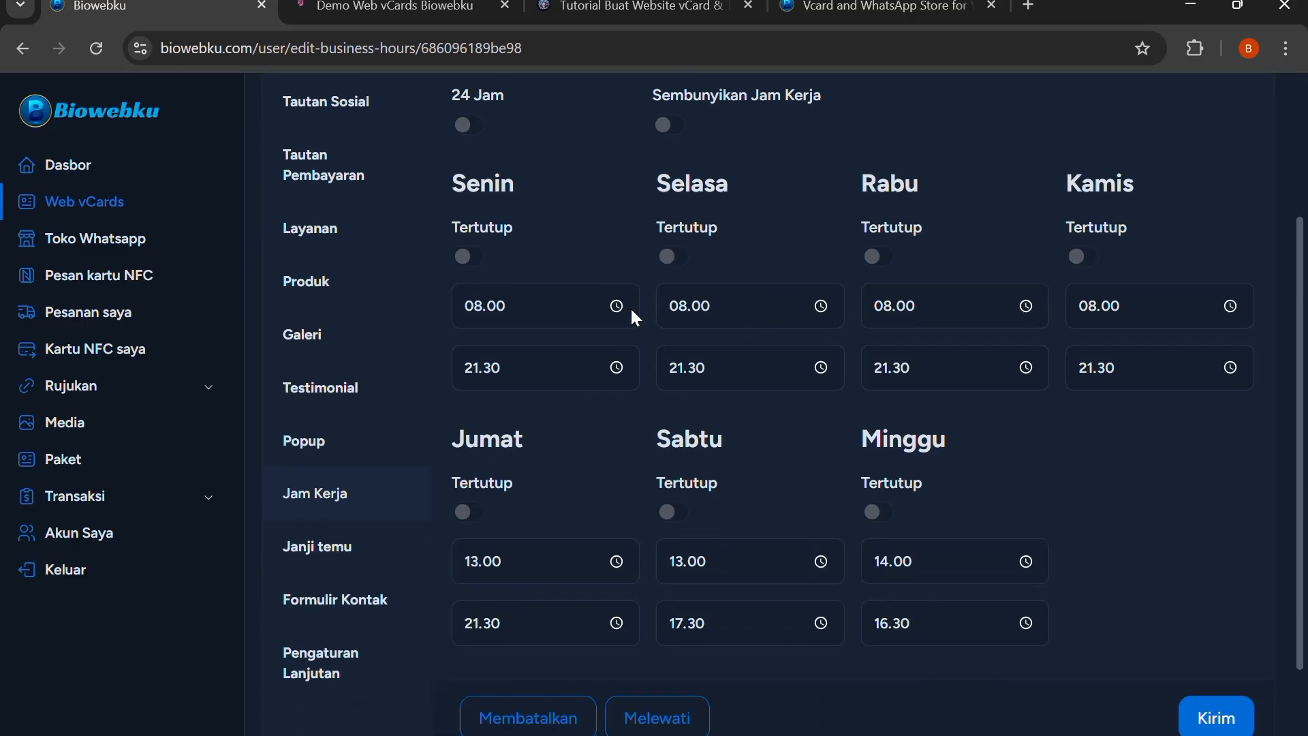
pyautogui.scroll(1, 572, 297)
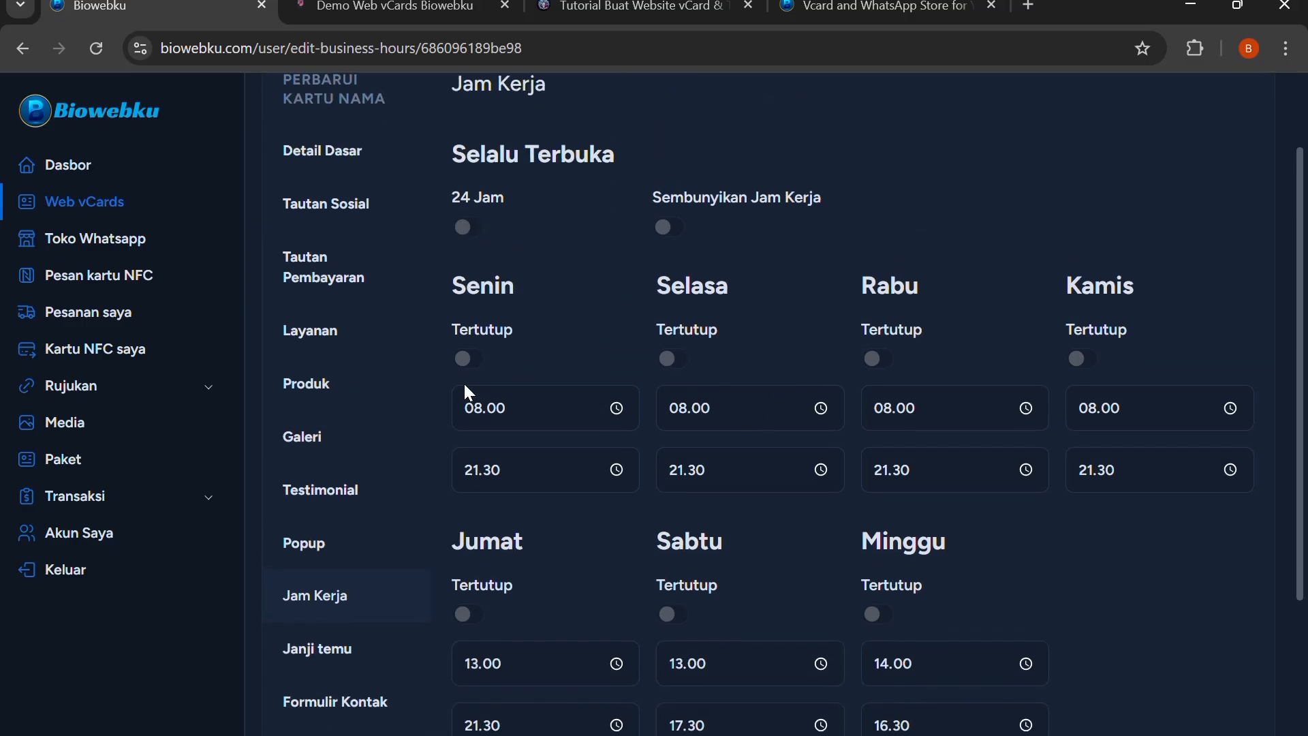
pyautogui.scroll(-2, 469, 392)
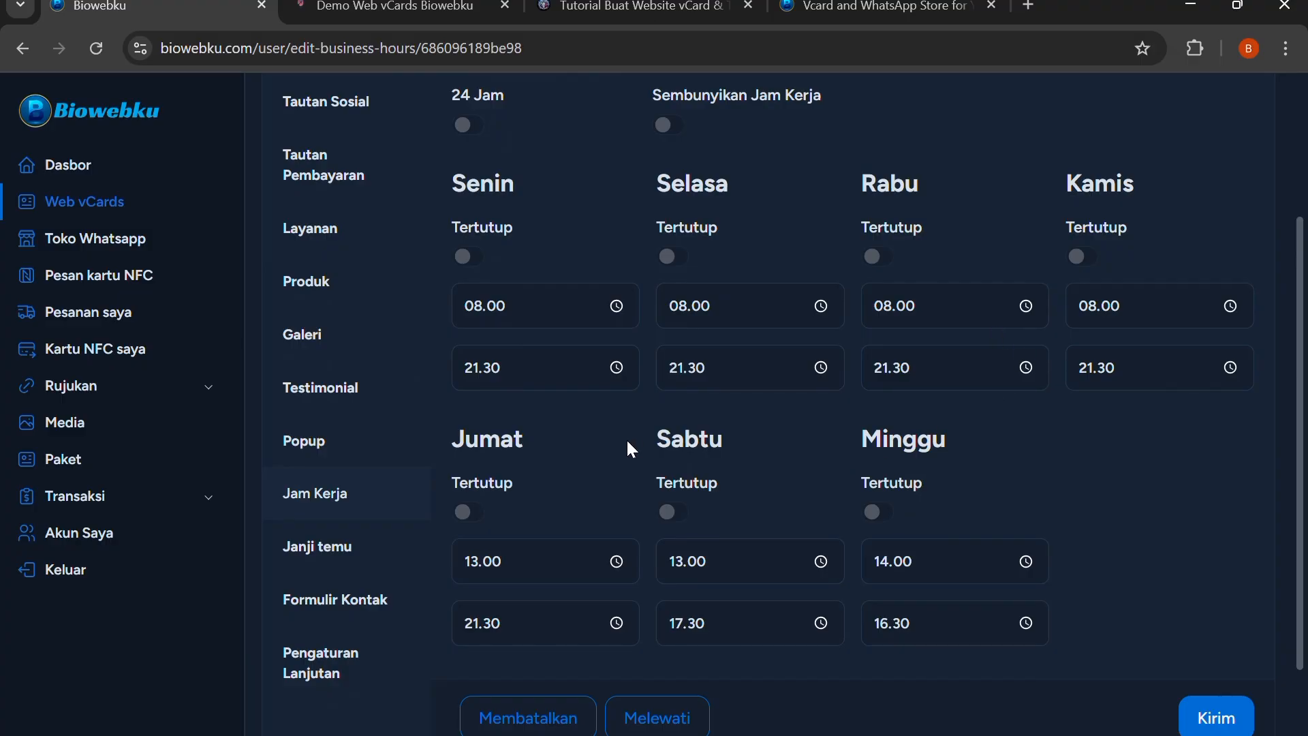
# Compare the working hours with those on the live page, cancelling its home screen install prompt, and return to the hours form
pyautogui.click(385, 7)
pyautogui.scroll(-8, 712, 334)
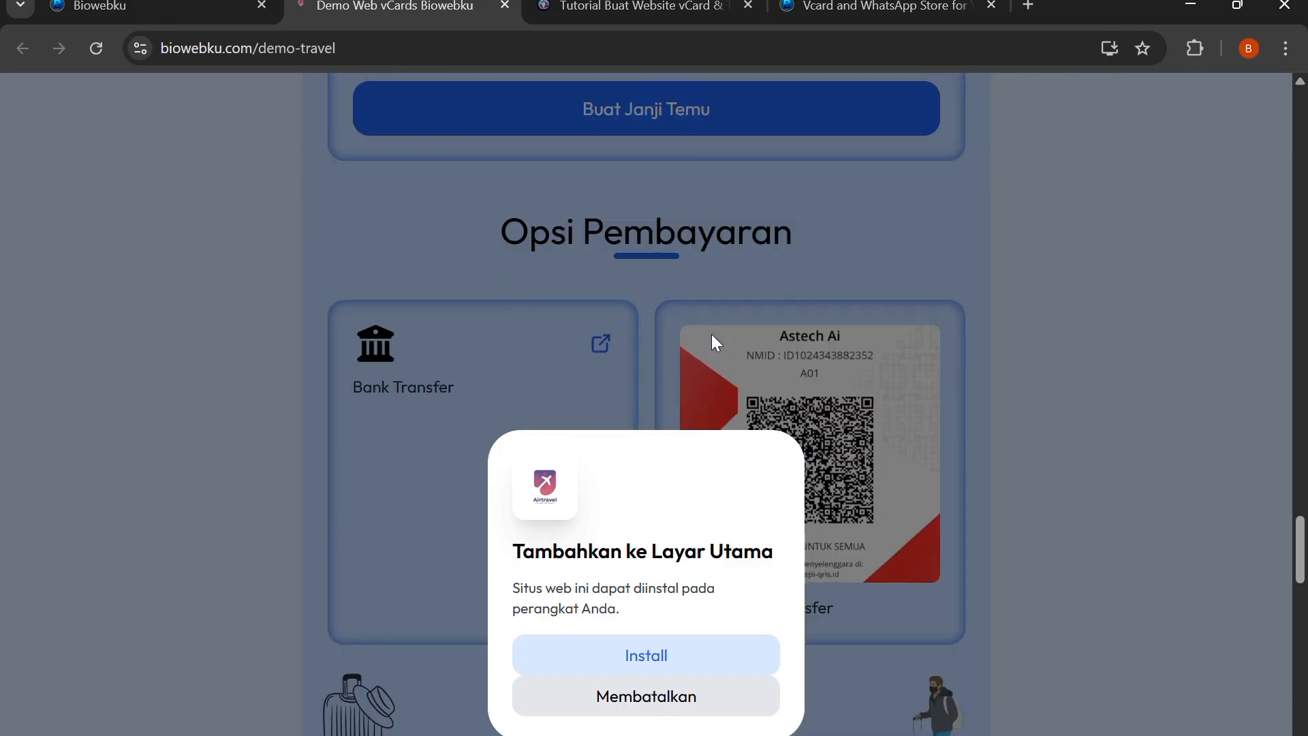
pyautogui.scroll(-5, 871, 455)
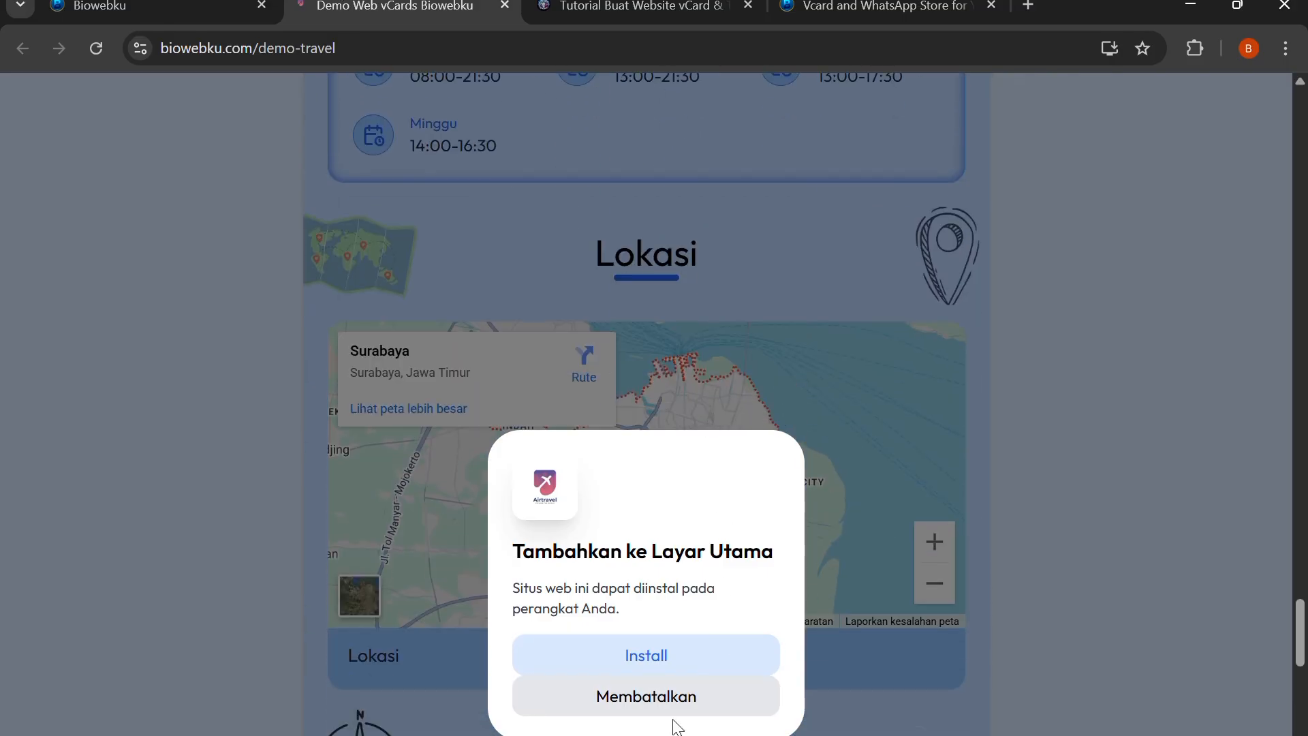
pyautogui.click(670, 704)
pyautogui.scroll(4, 620, 409)
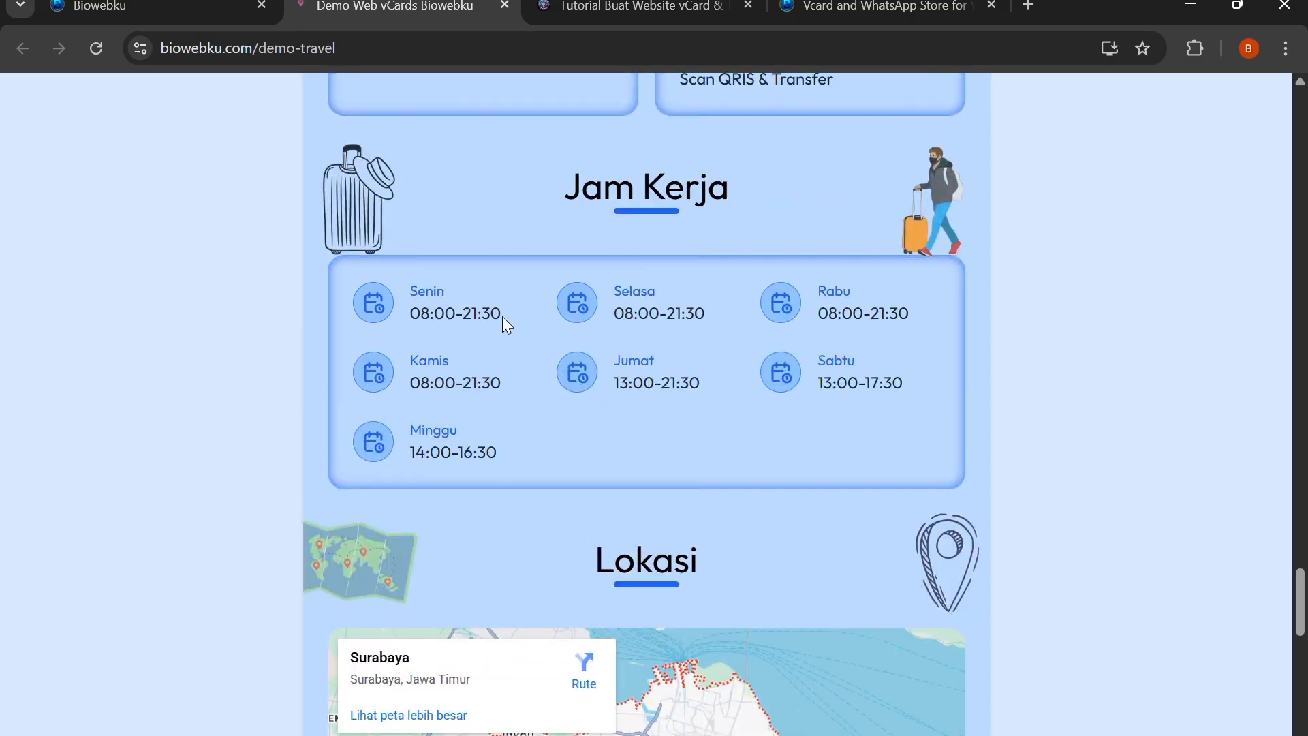
pyautogui.click(216, 6)
pyautogui.scroll(3, 1036, 286)
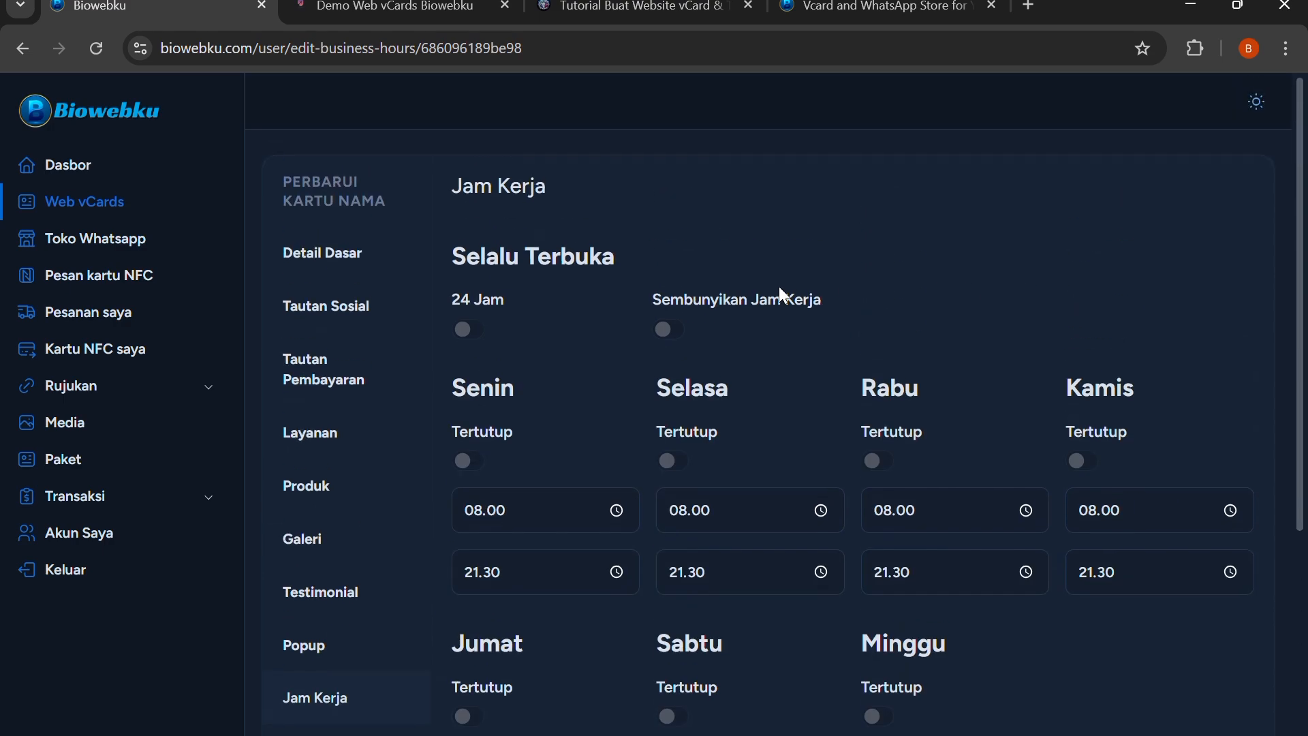
# Open the vCard's appointment section and examine the slot duration and the time slots listed for each weekday
pyautogui.scroll(-1, 682, 300)
pyautogui.scroll(-3, 511, 293)
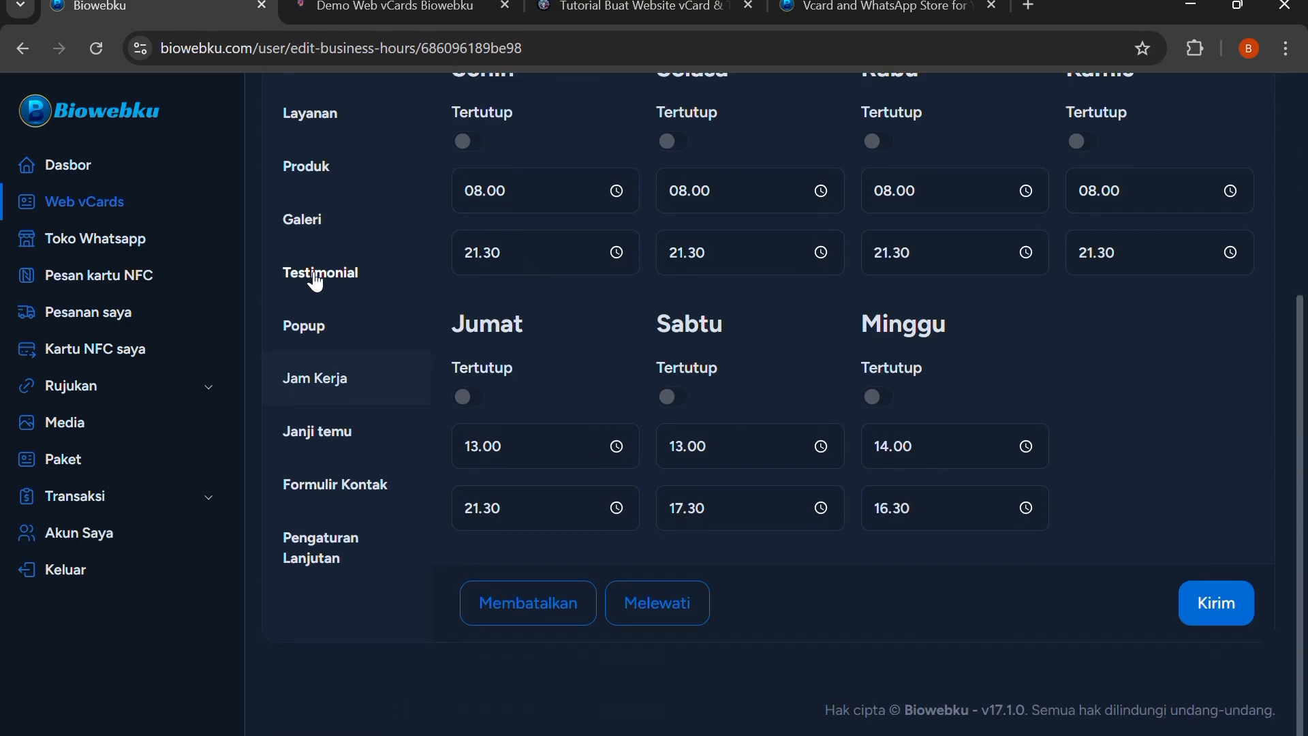
pyautogui.click(332, 427)
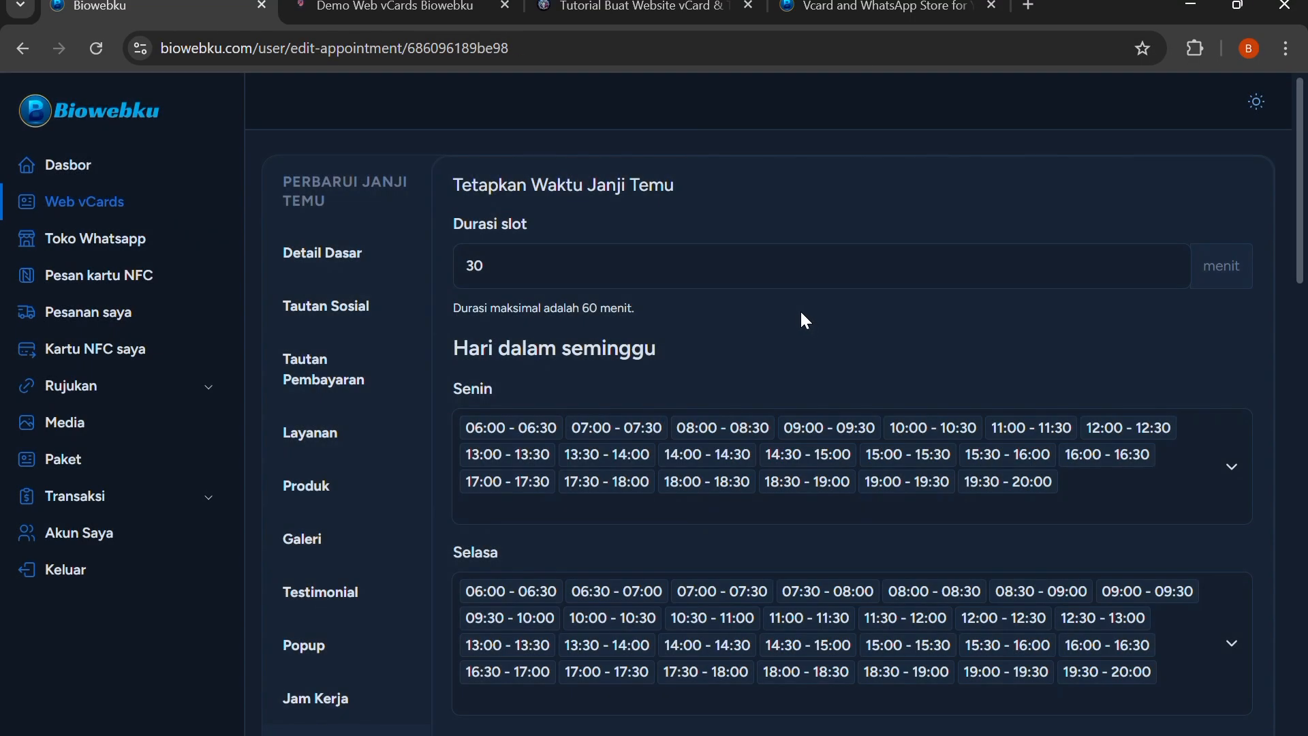
pyautogui.scroll(-5, 739, 342)
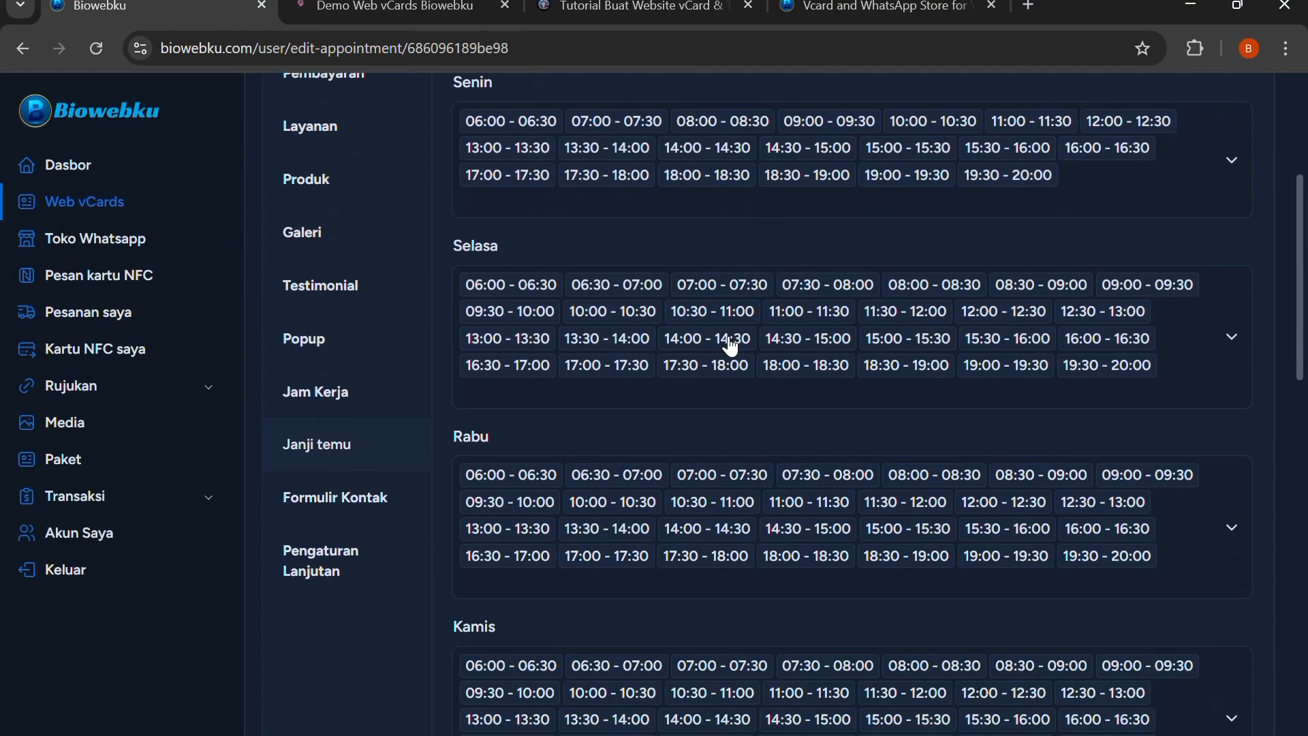
pyautogui.scroll(3, 657, 300)
pyautogui.scroll(2, 657, 300)
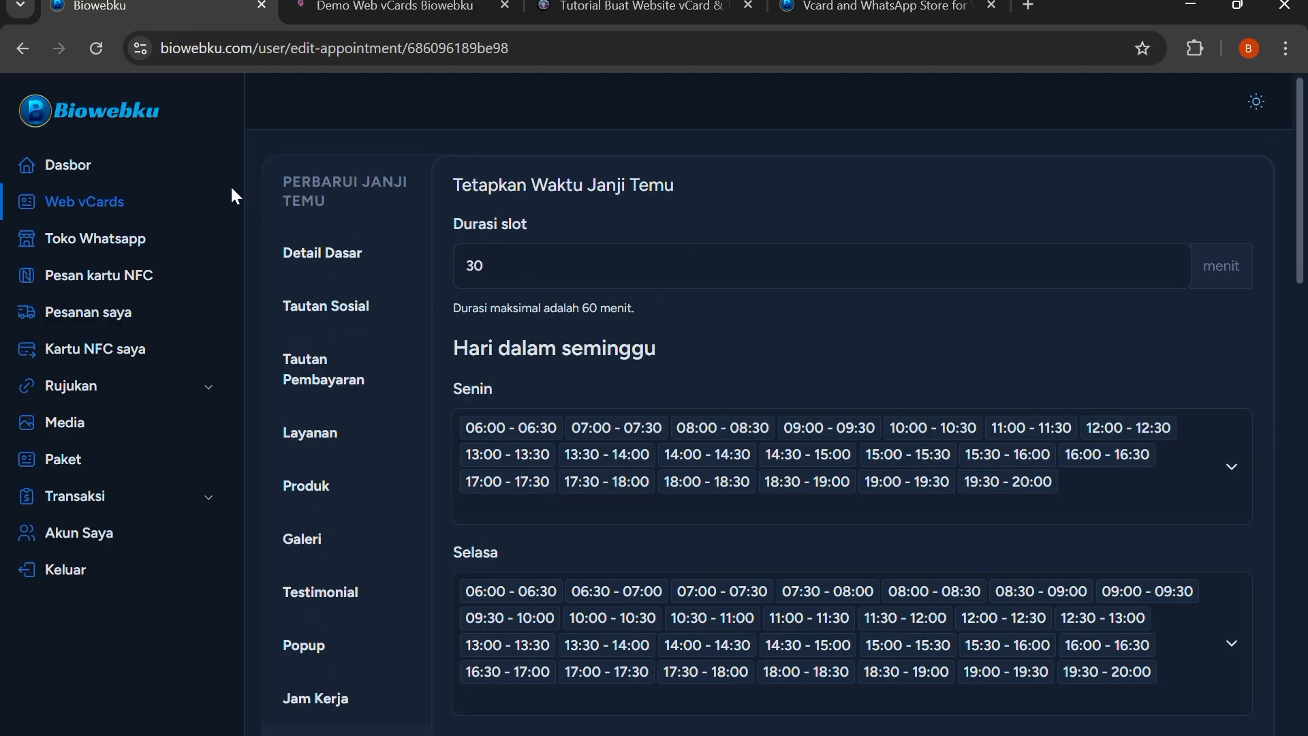
# Find the appointment booking form on the live page and return to the appointment settings
pyautogui.click(396, 7)
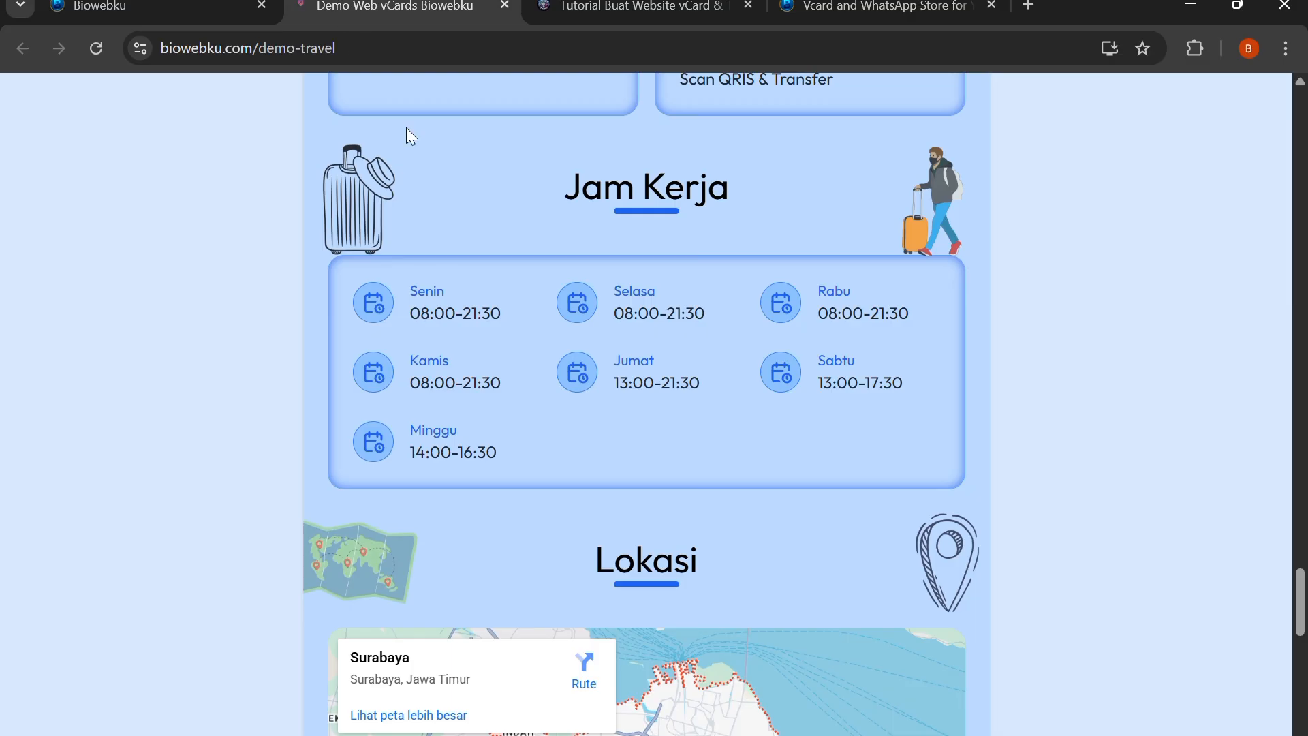
pyautogui.scroll(-15, 666, 330)
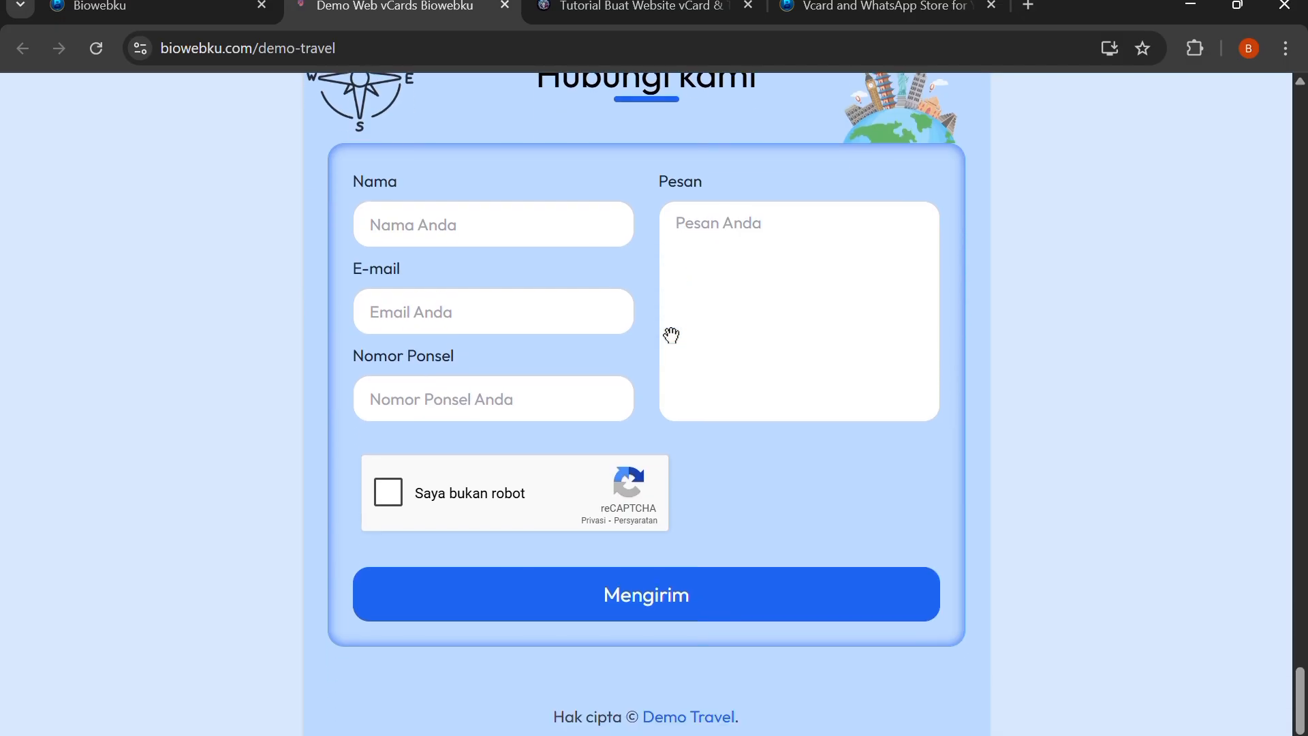
pyautogui.scroll(20, 671, 335)
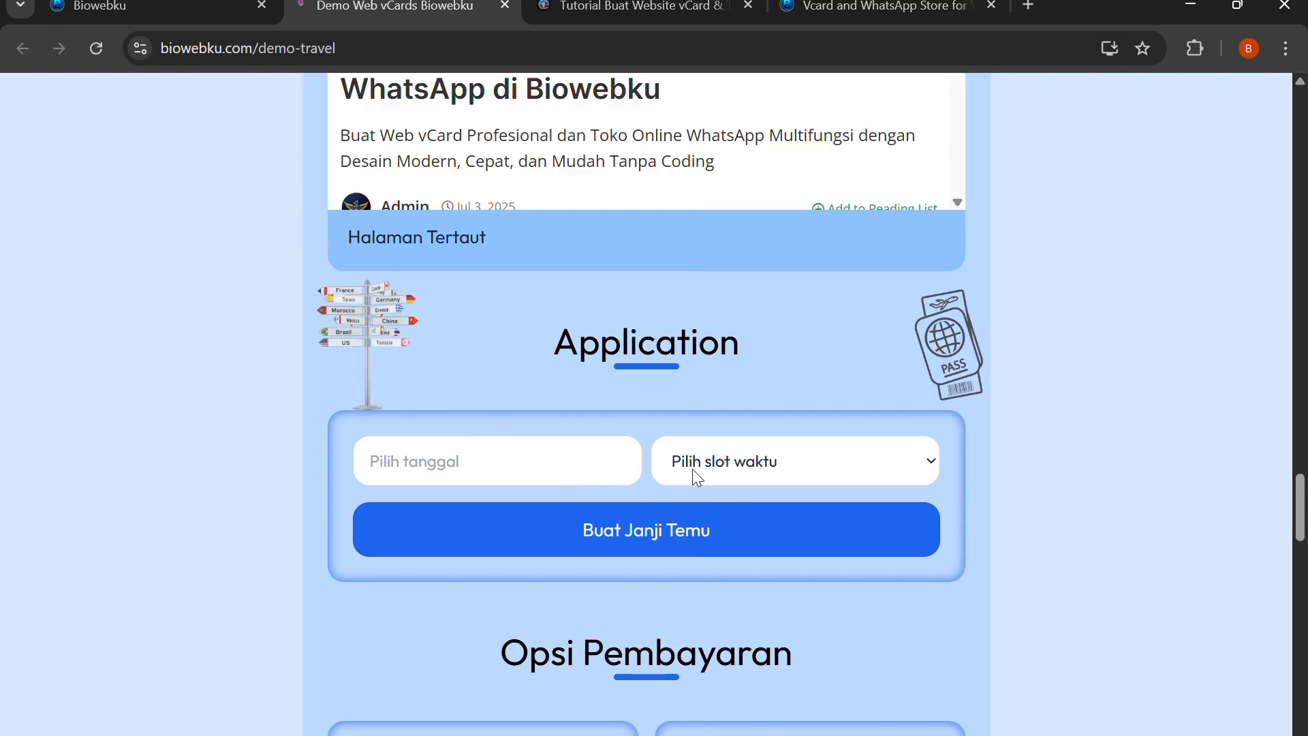
pyautogui.click(157, 7)
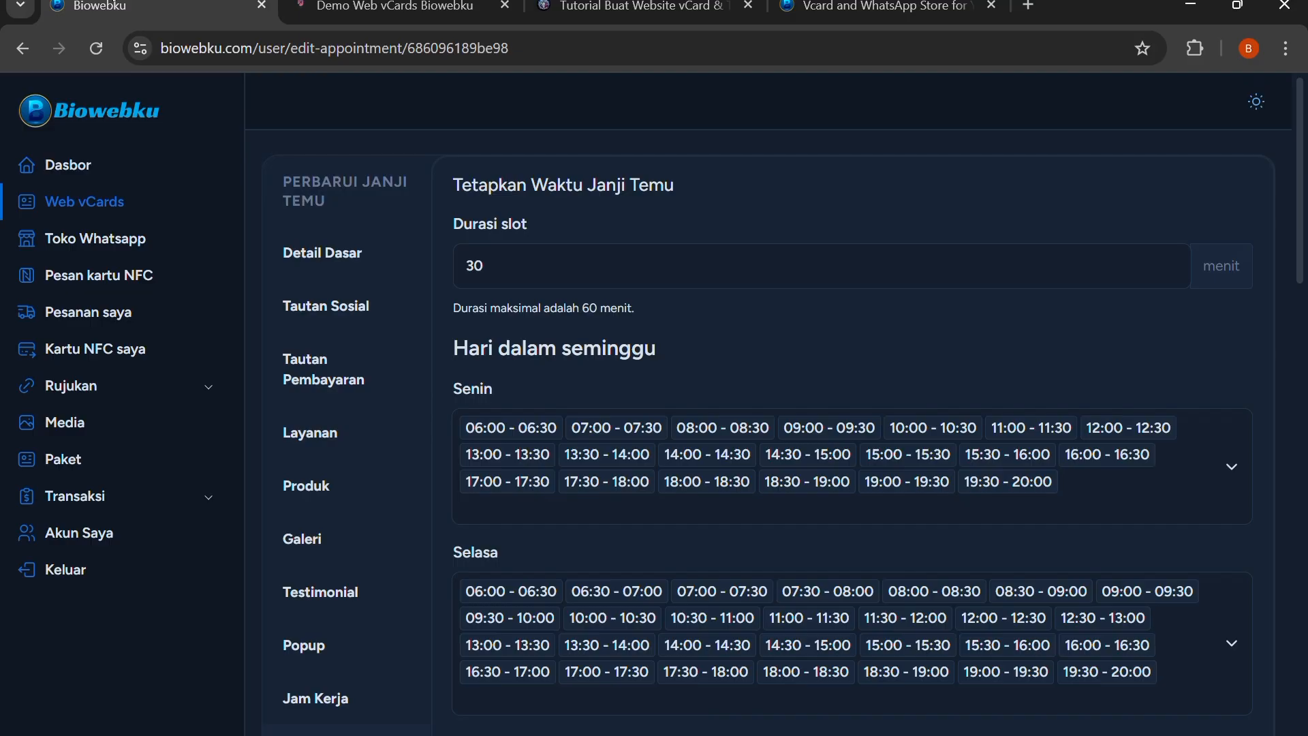
# Review the vCard's advanced settings, including PWA and SEO, and check the install prompt behind the reloaded live page's popups
pyautogui.scroll(-6, 357, 453)
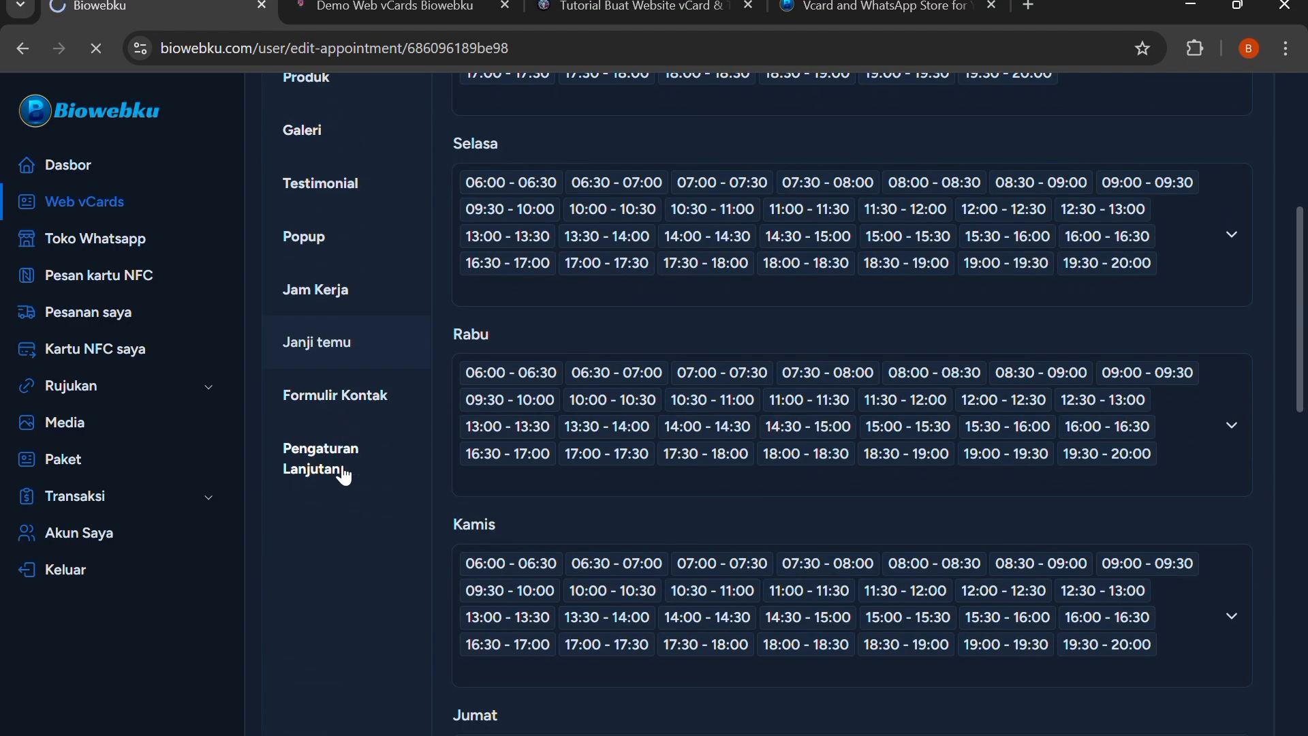
pyautogui.click(344, 475)
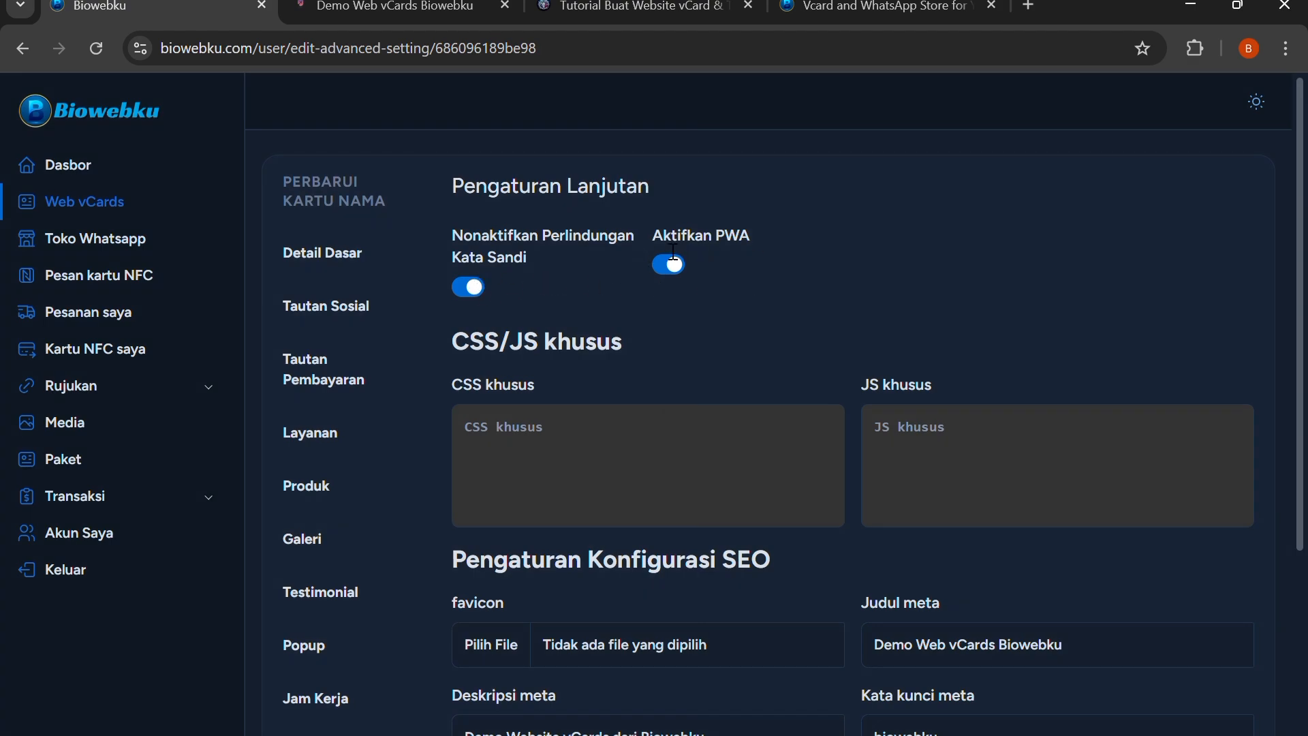
pyautogui.click(307, 17)
pyautogui.click(94, 50)
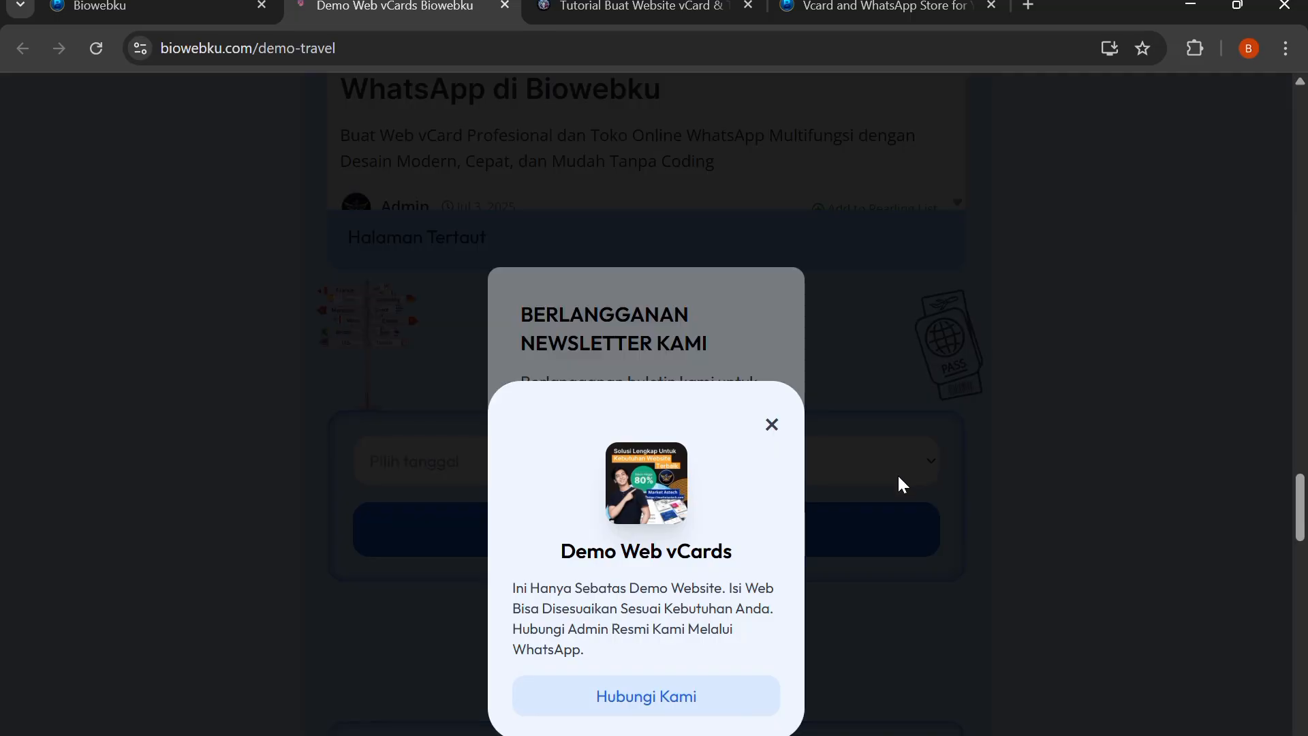
pyautogui.click(772, 426)
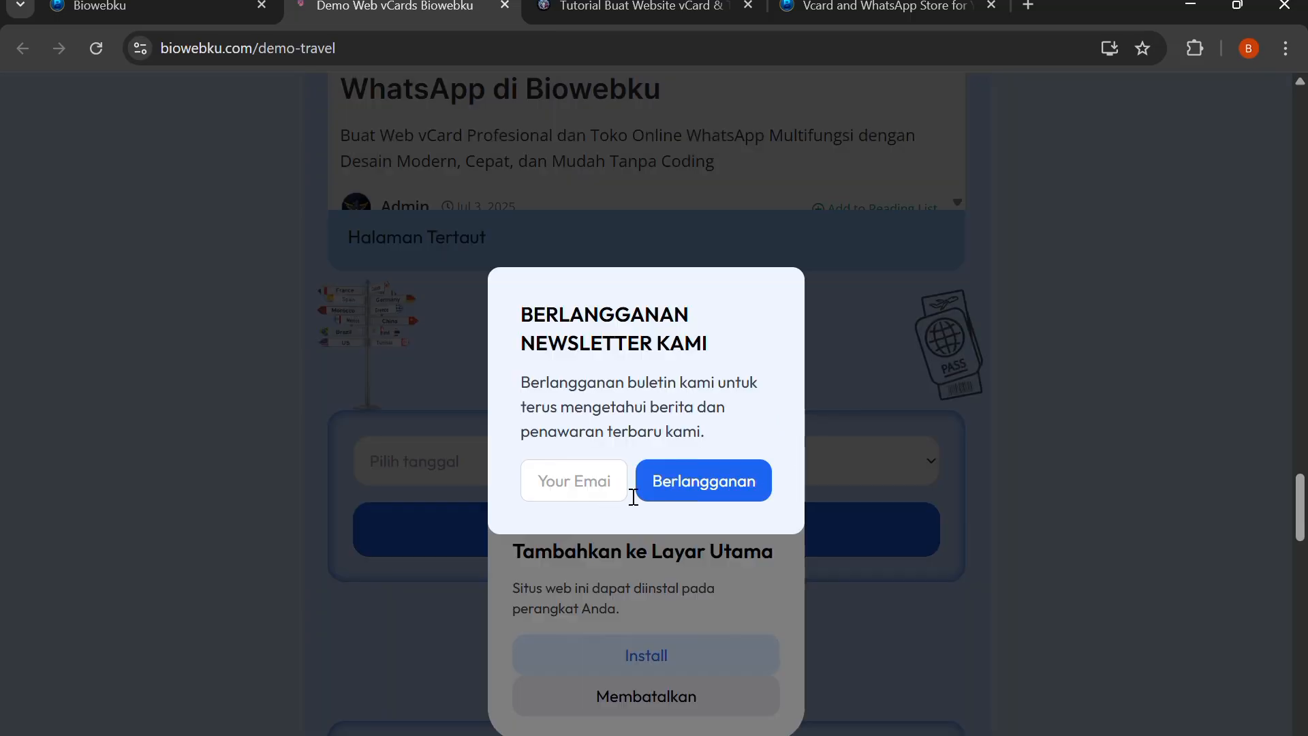
pyautogui.click(818, 388)
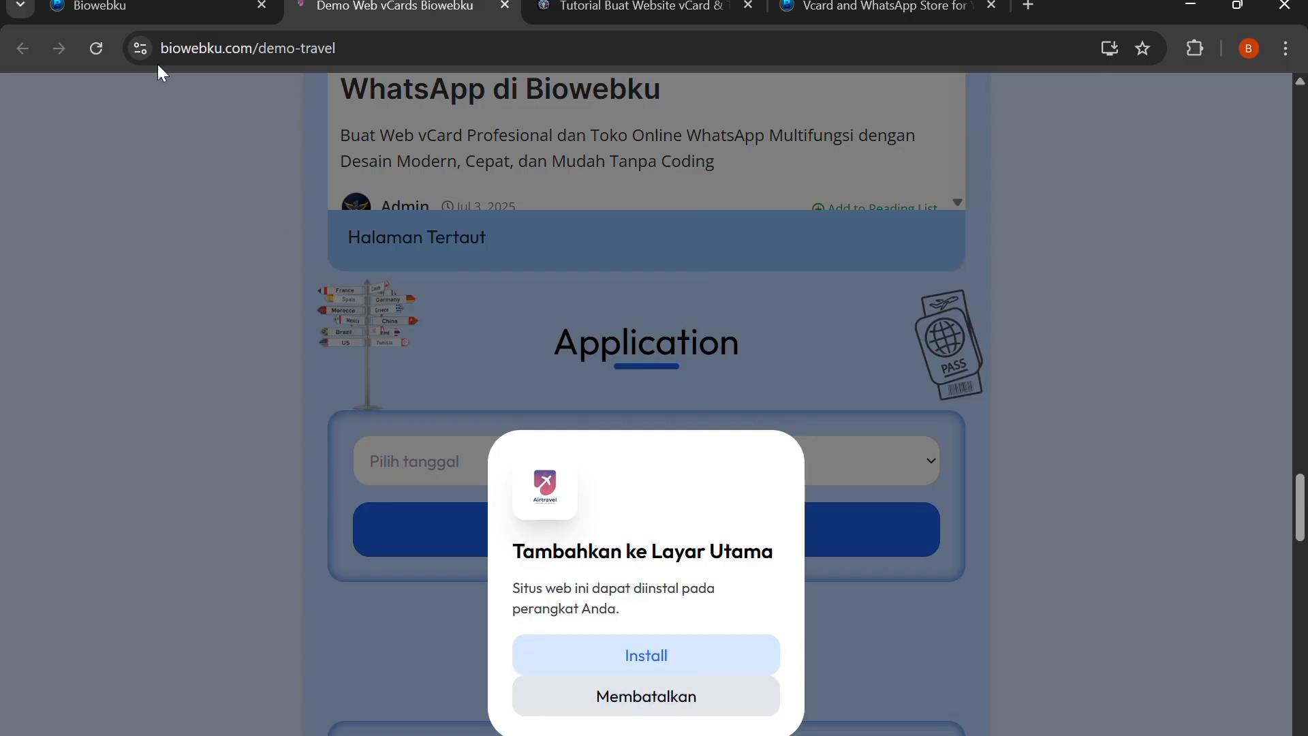
pyautogui.click(156, 6)
pyautogui.scroll(-3, 777, 385)
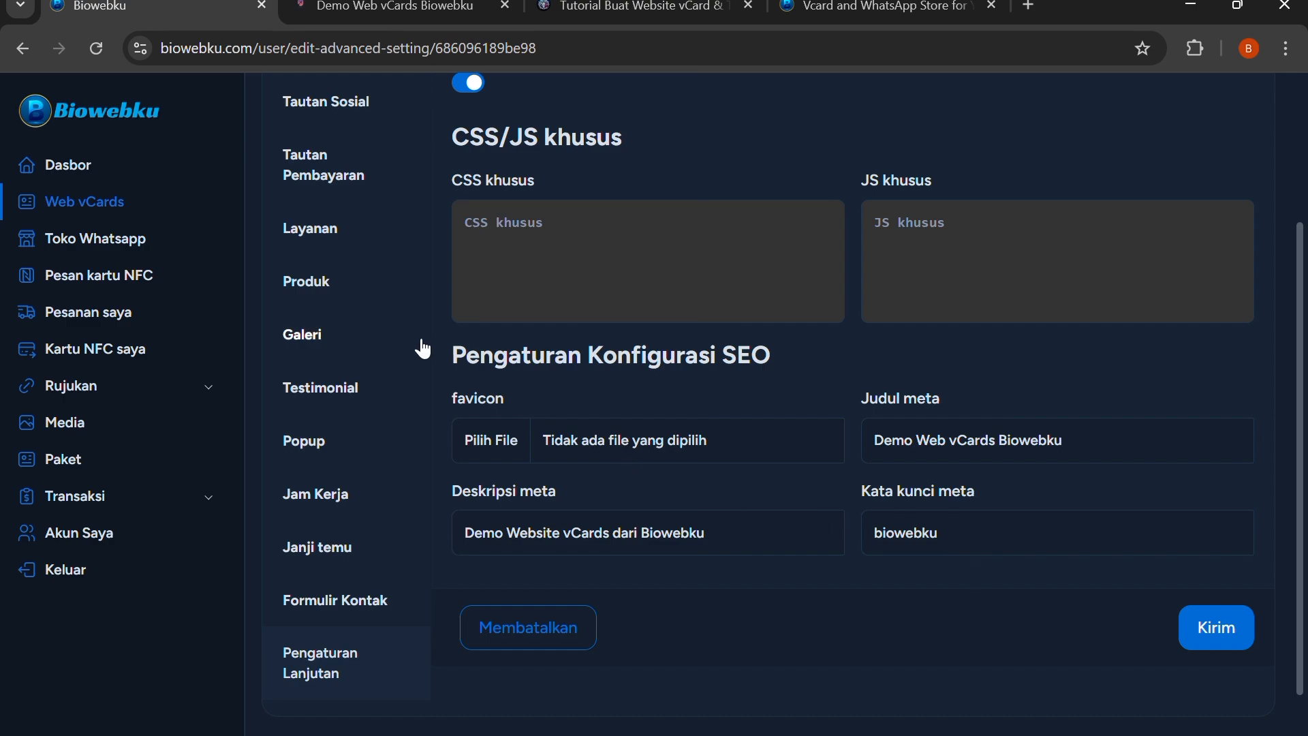
# Leave the vCard editor for the account dashboard and switch to the Biowebku homepage
pyautogui.click(94, 217)
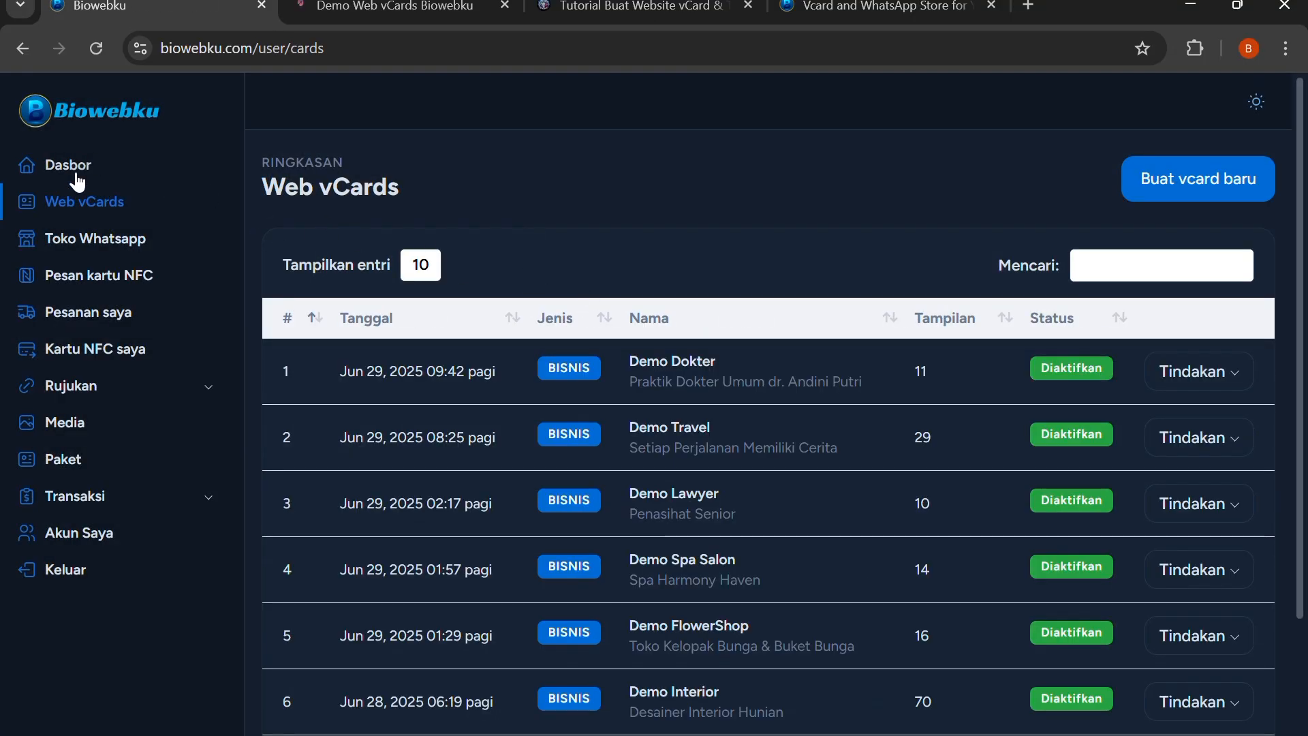
pyautogui.click(77, 175)
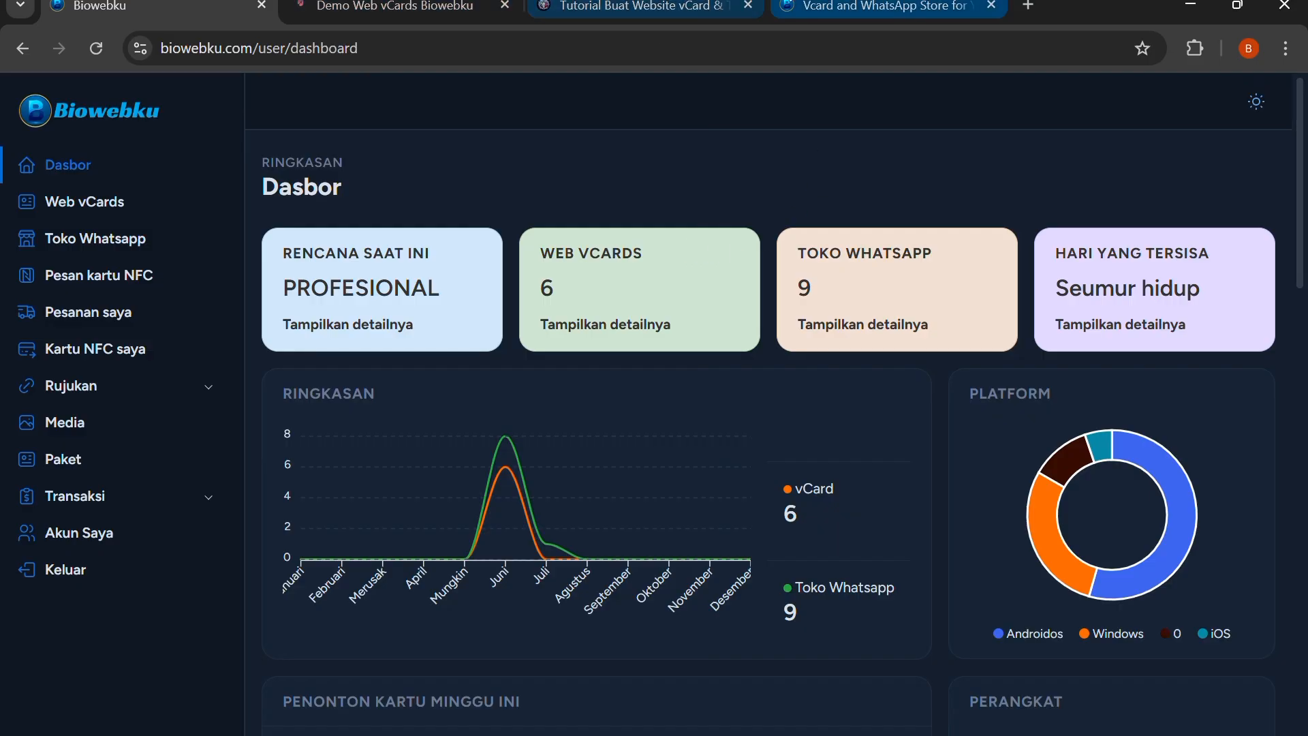
pyautogui.click(854, 5)
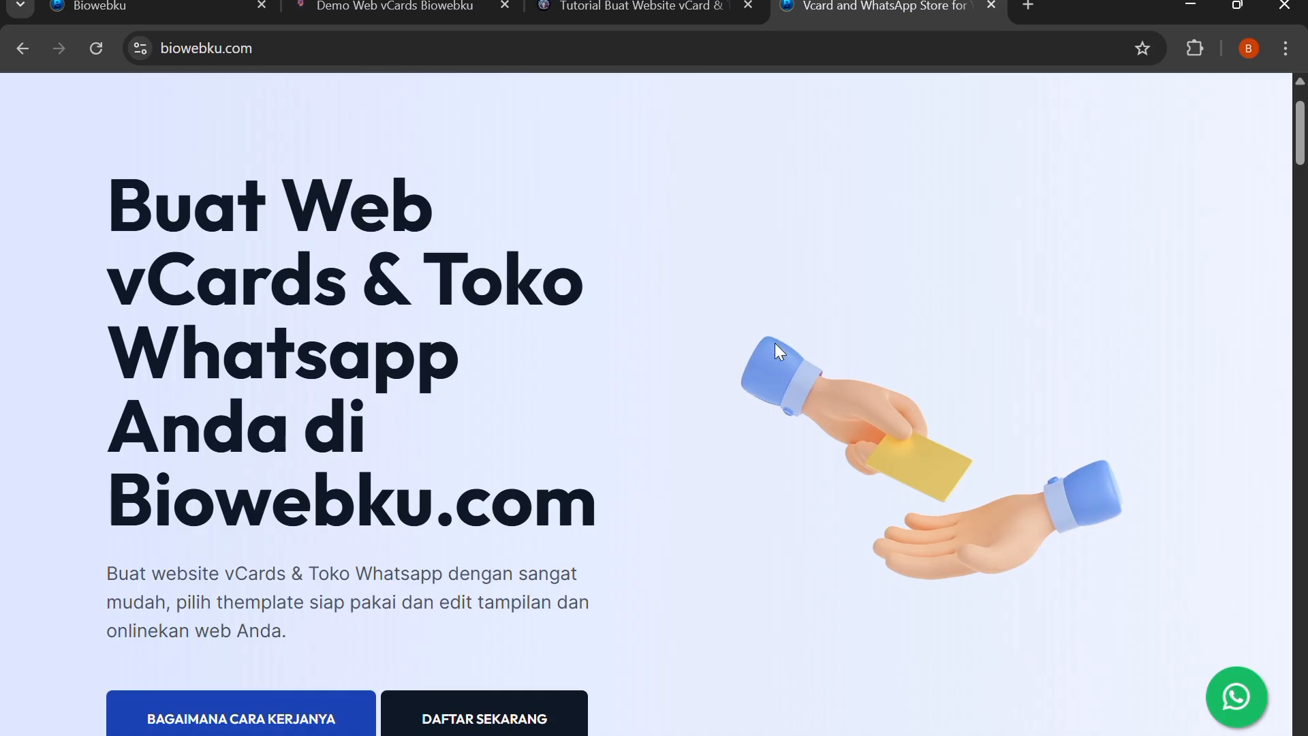